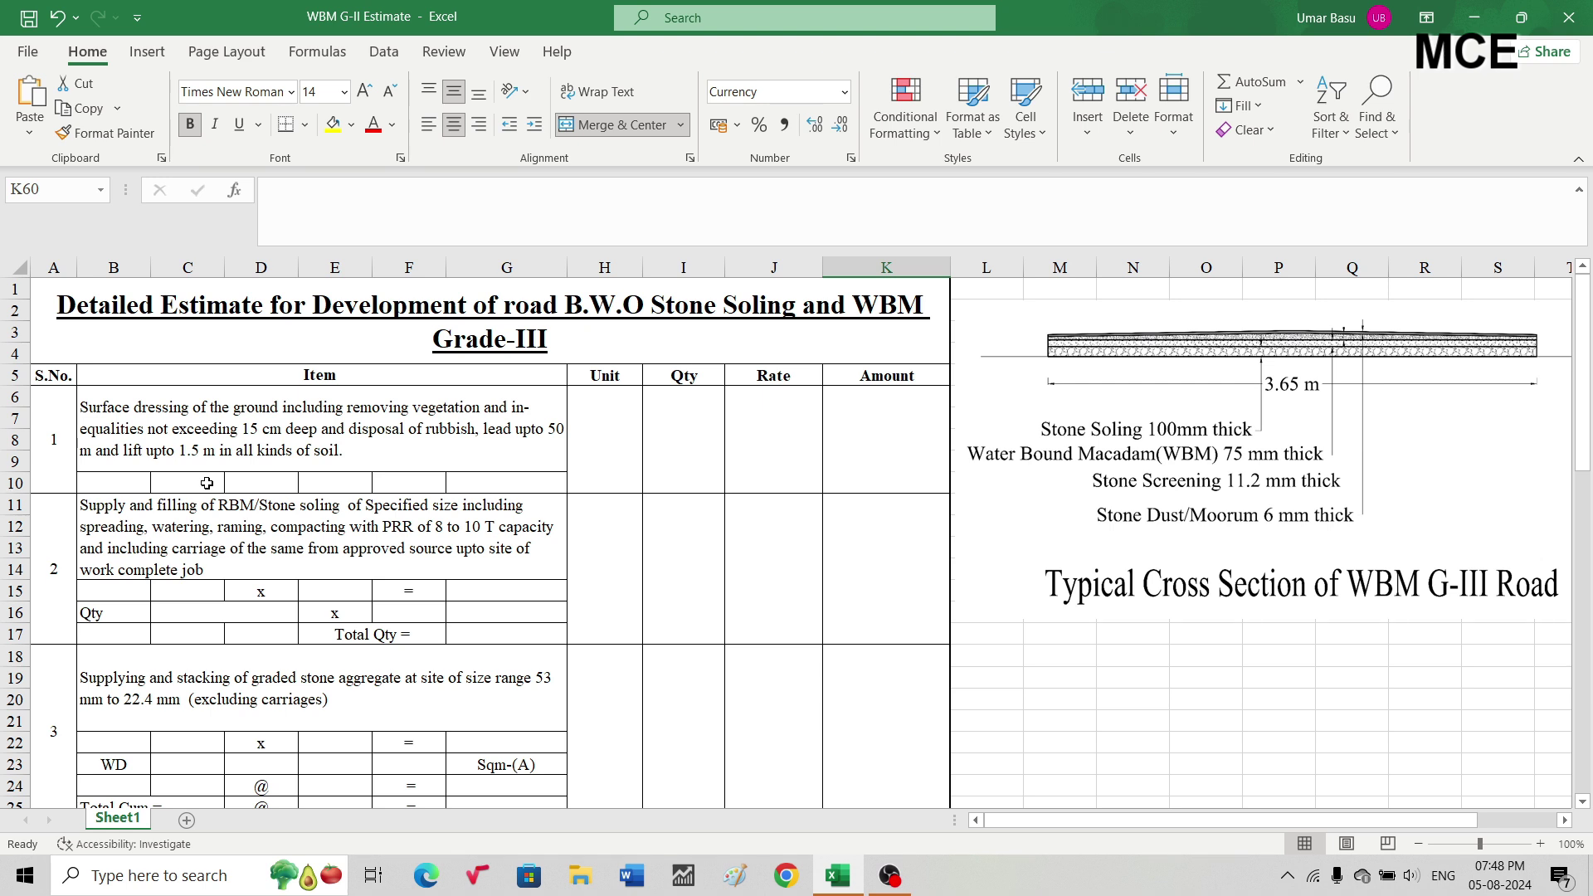
Enter item 1's measurements in row 10: 1 in C10, 1000 in D10 and 3.65 in E10.
left_click(192, 483)
type("1")
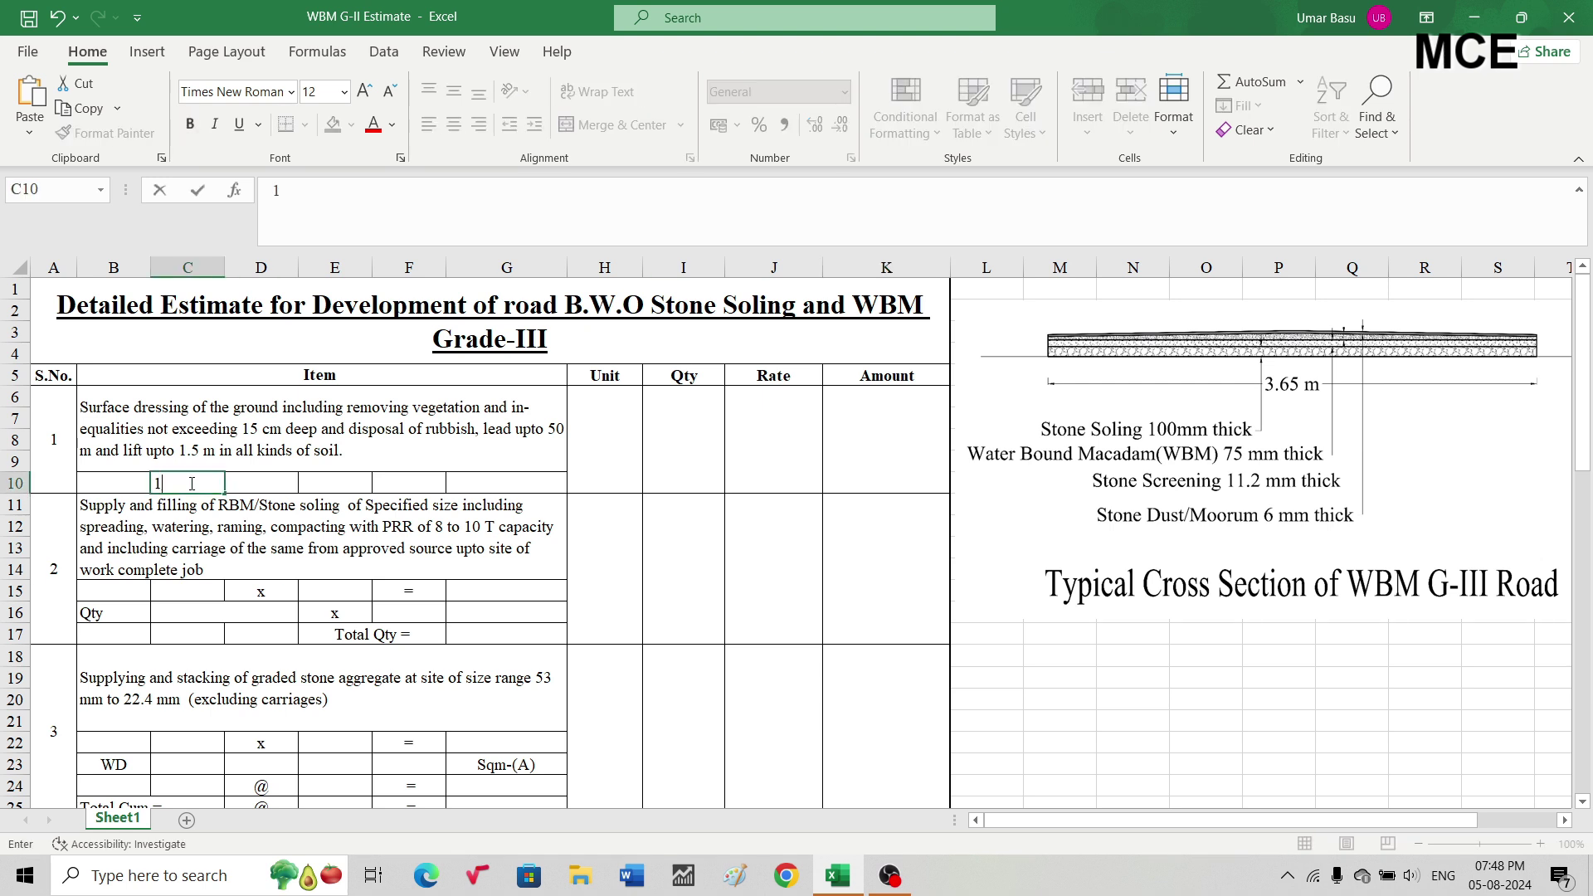
key("Tab")
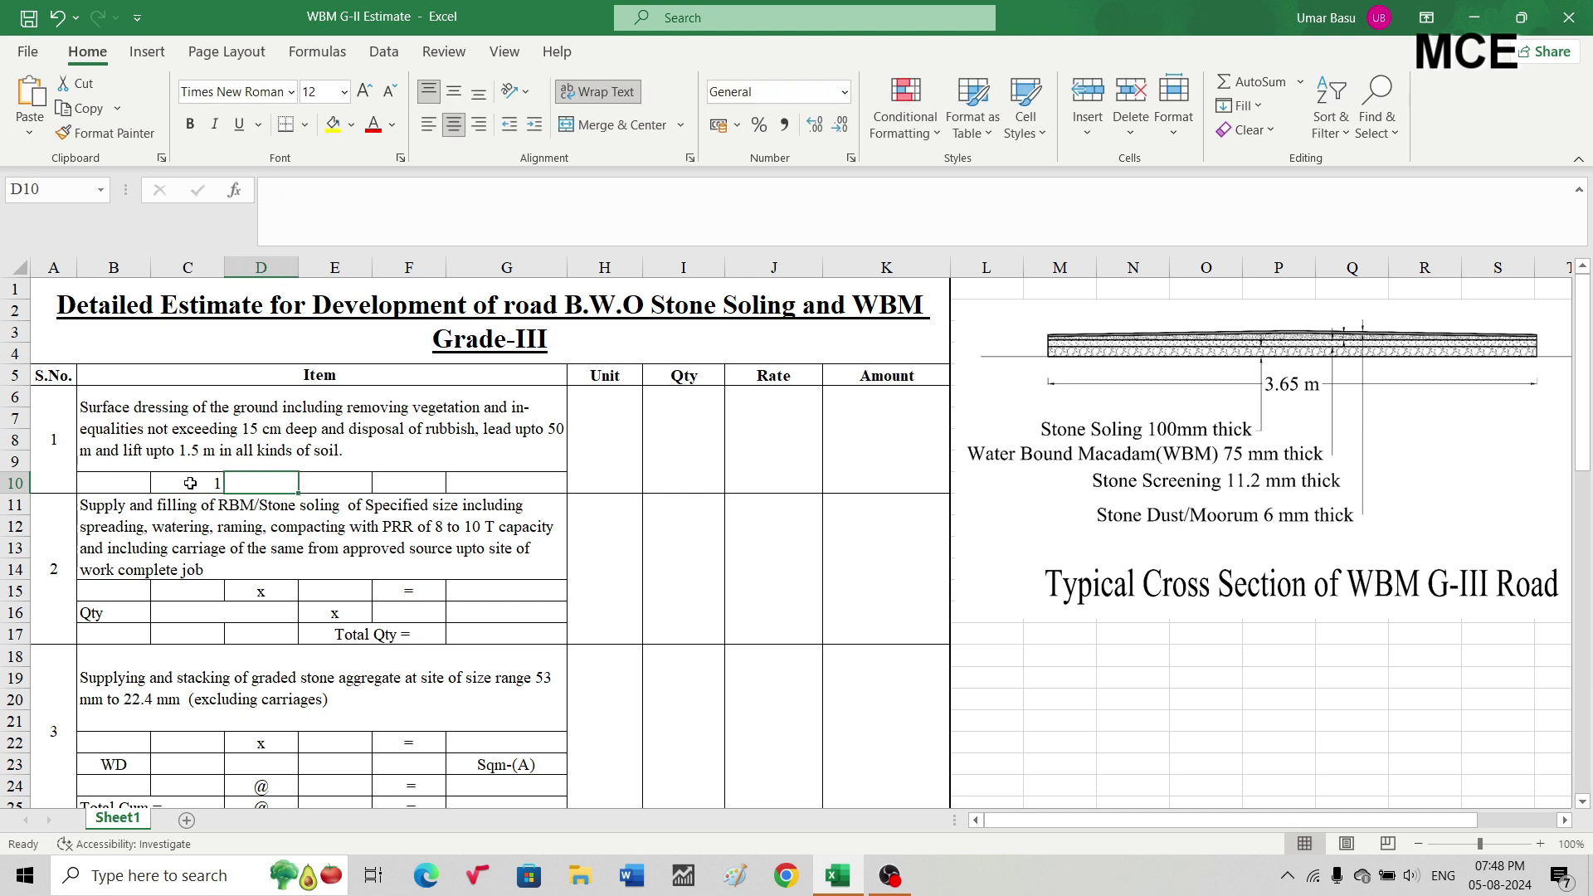
type("1000")
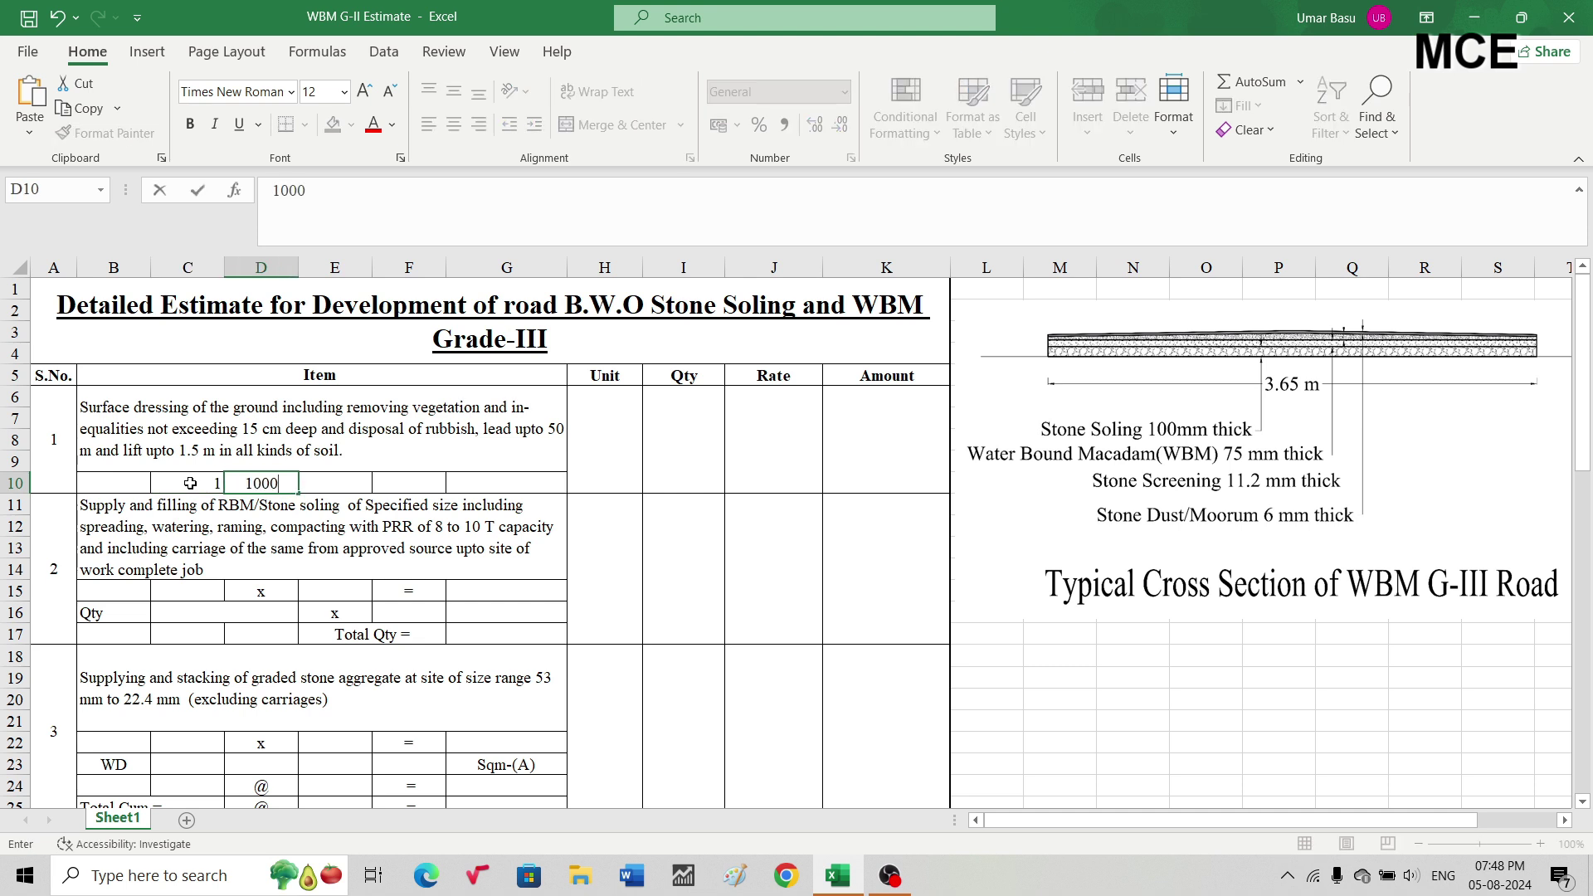
key("Tab")
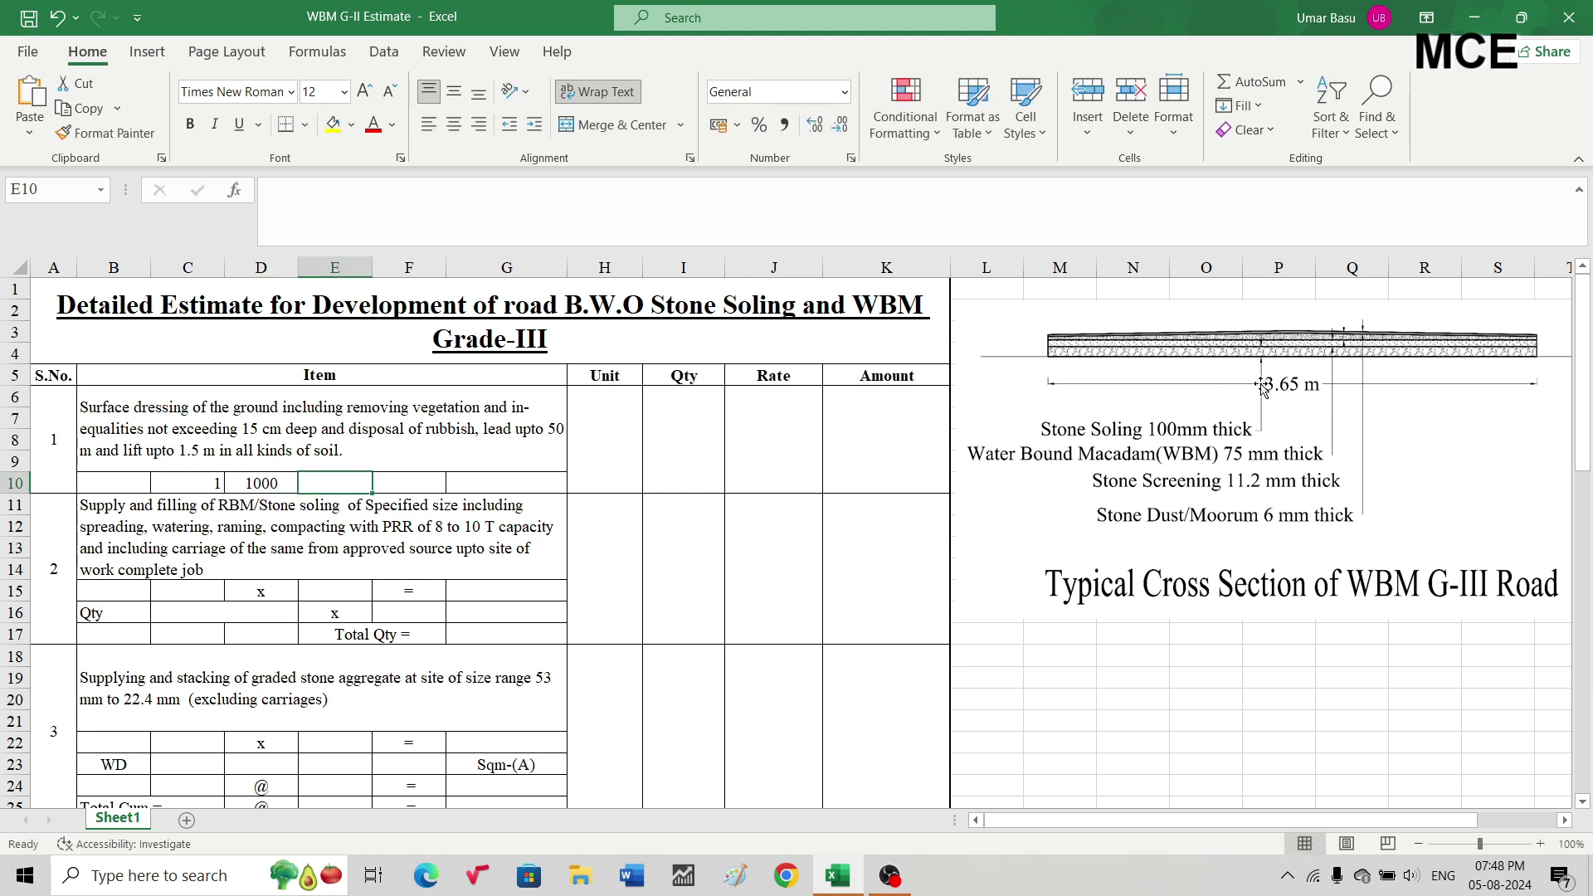
type("2")
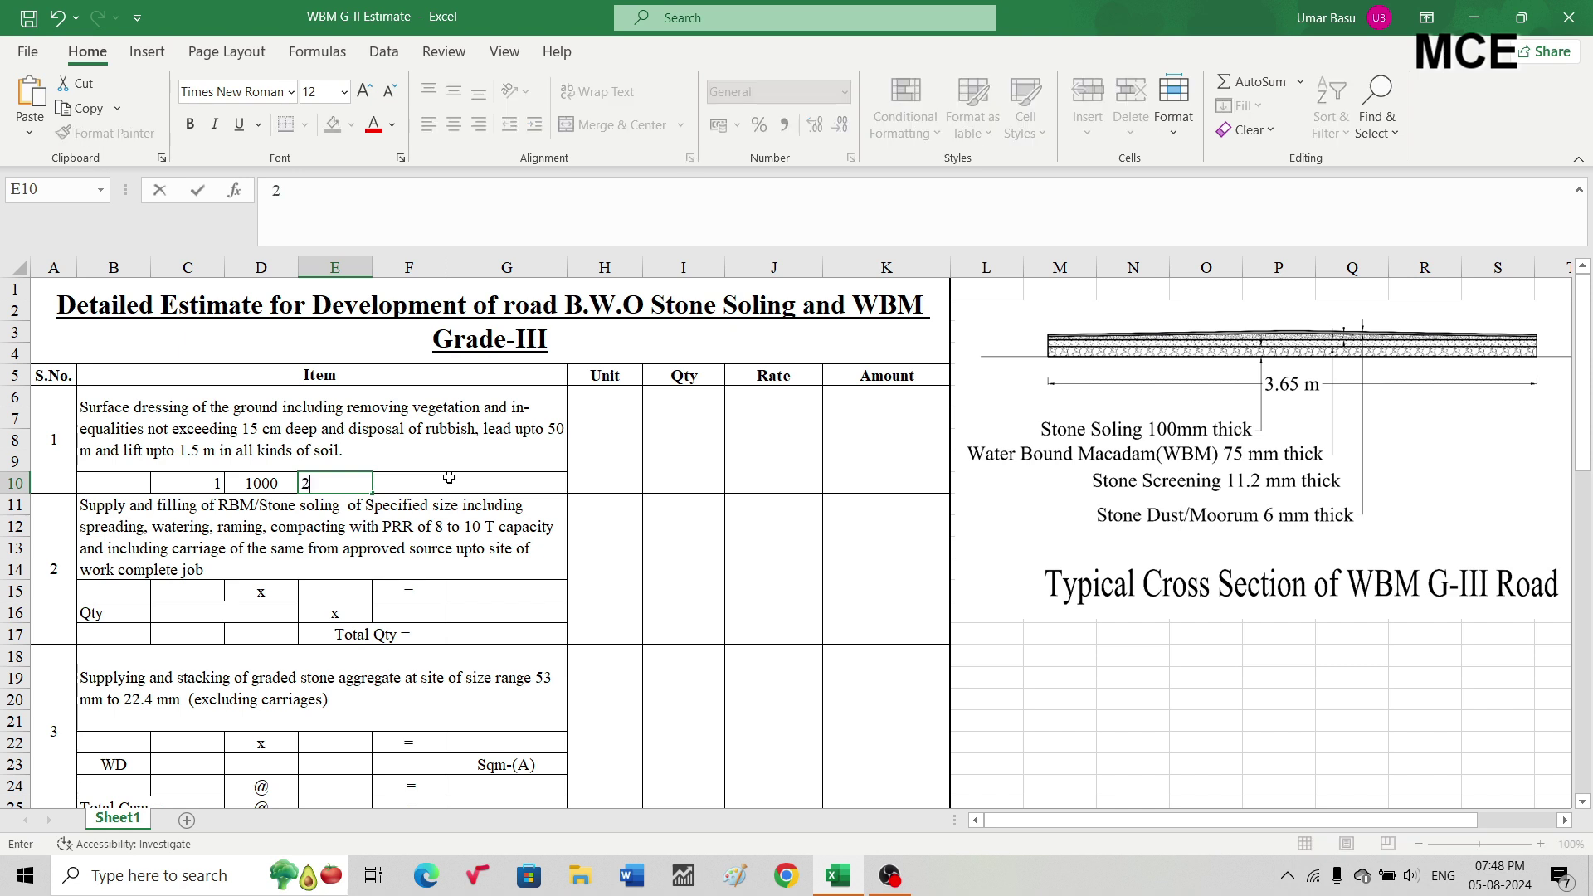
type(".65")
key("BackSpace")
key("BackSpace")
key("BackSpace")
key("BackSpace")
type("3.65")
key("Tab")
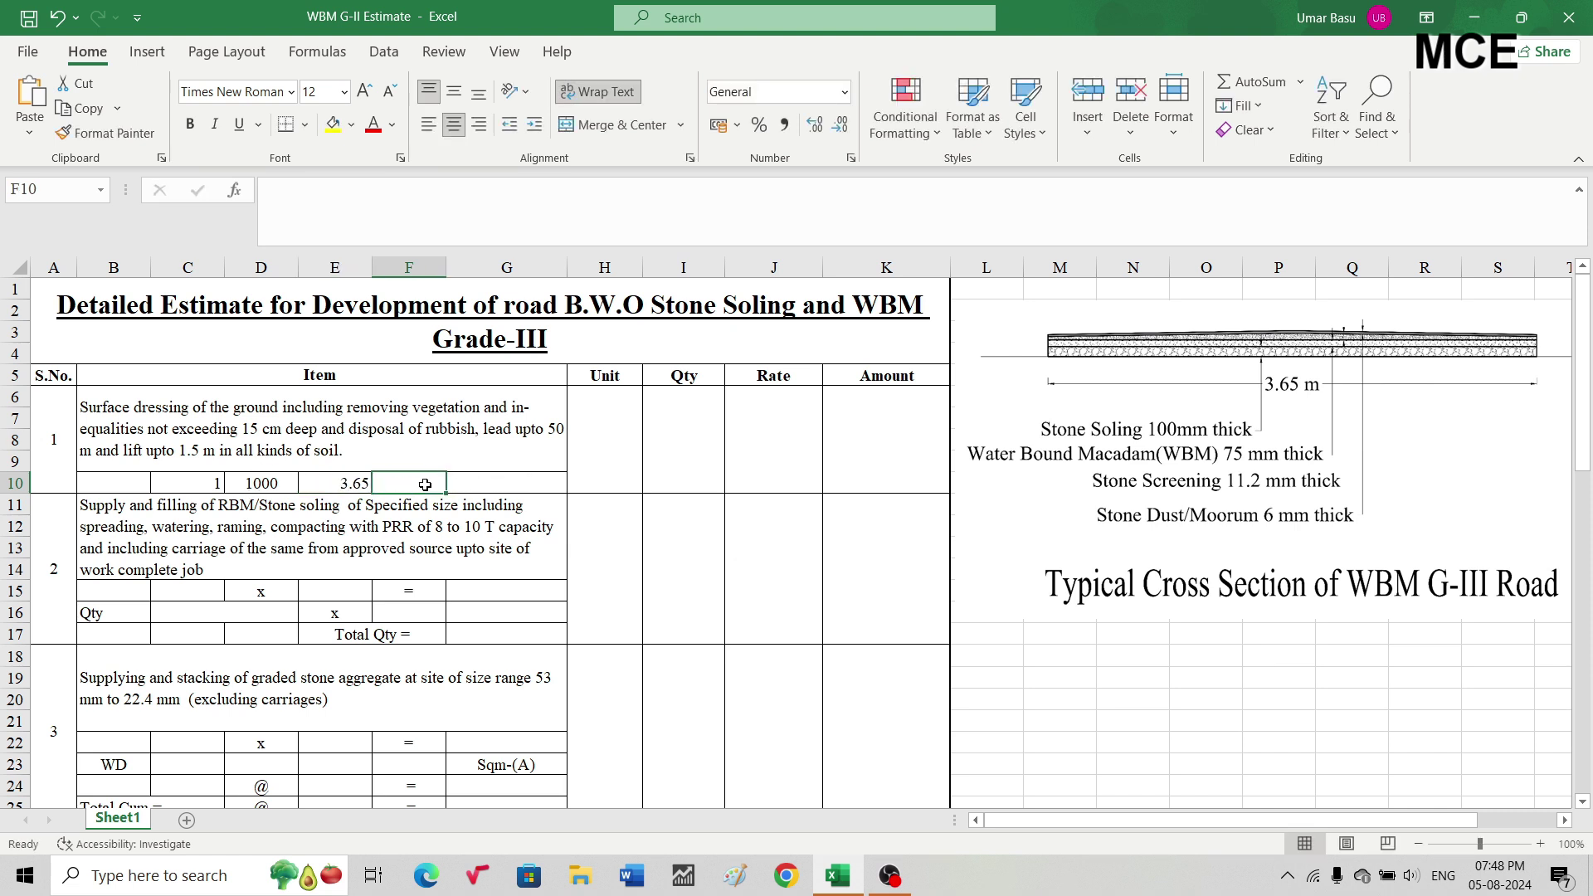
Calculate item 1's area in G10 with the formula =C10*D10*E10.
left_click(471, 480)
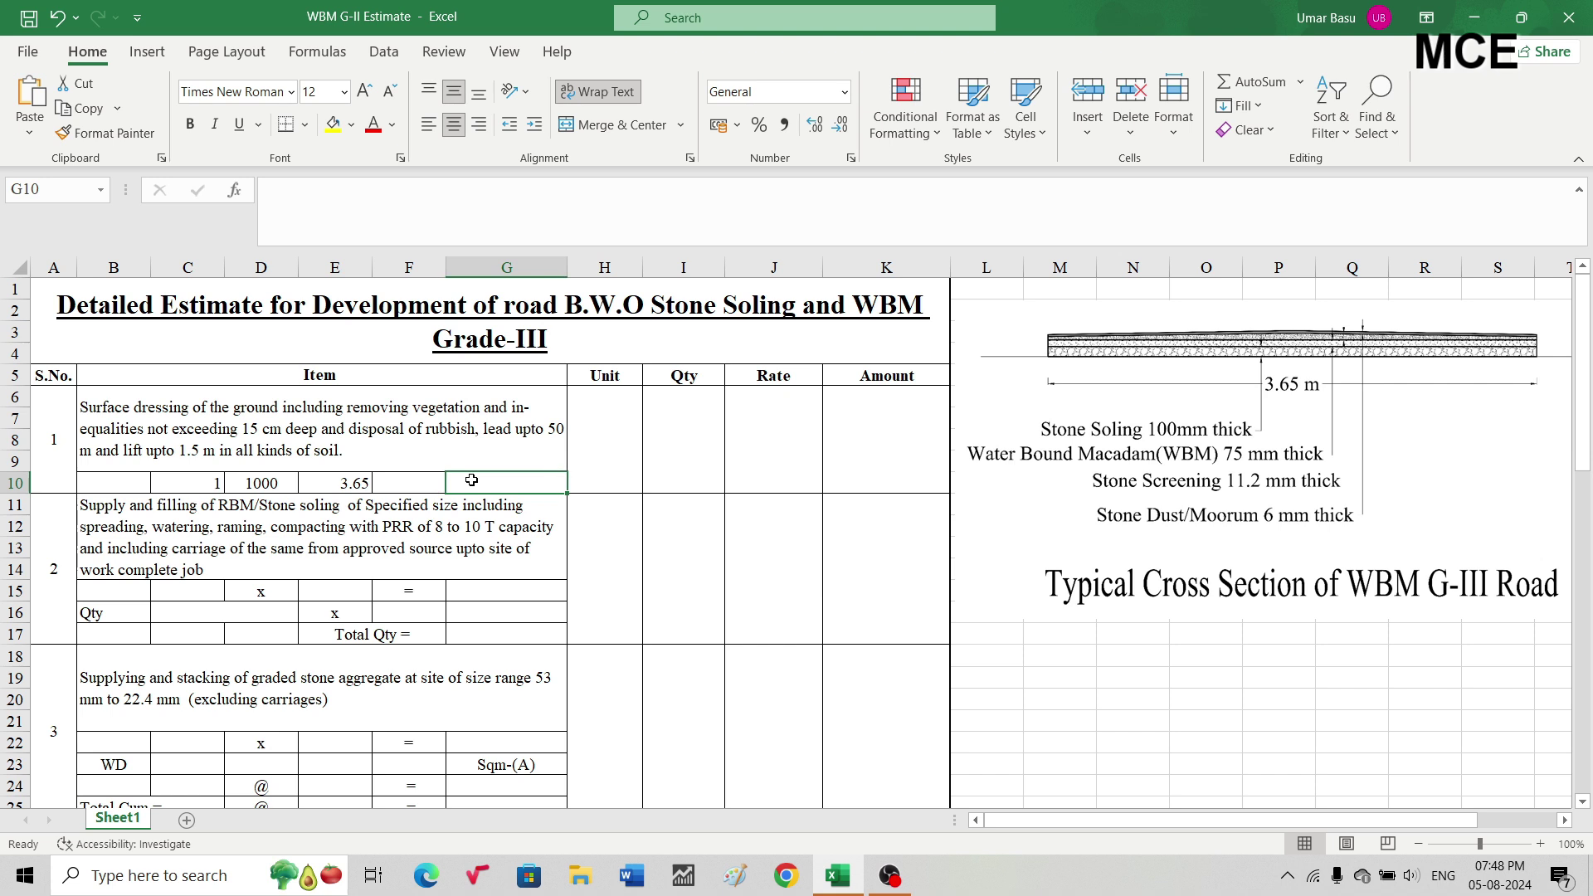
type("=")
left_click(207, 483)
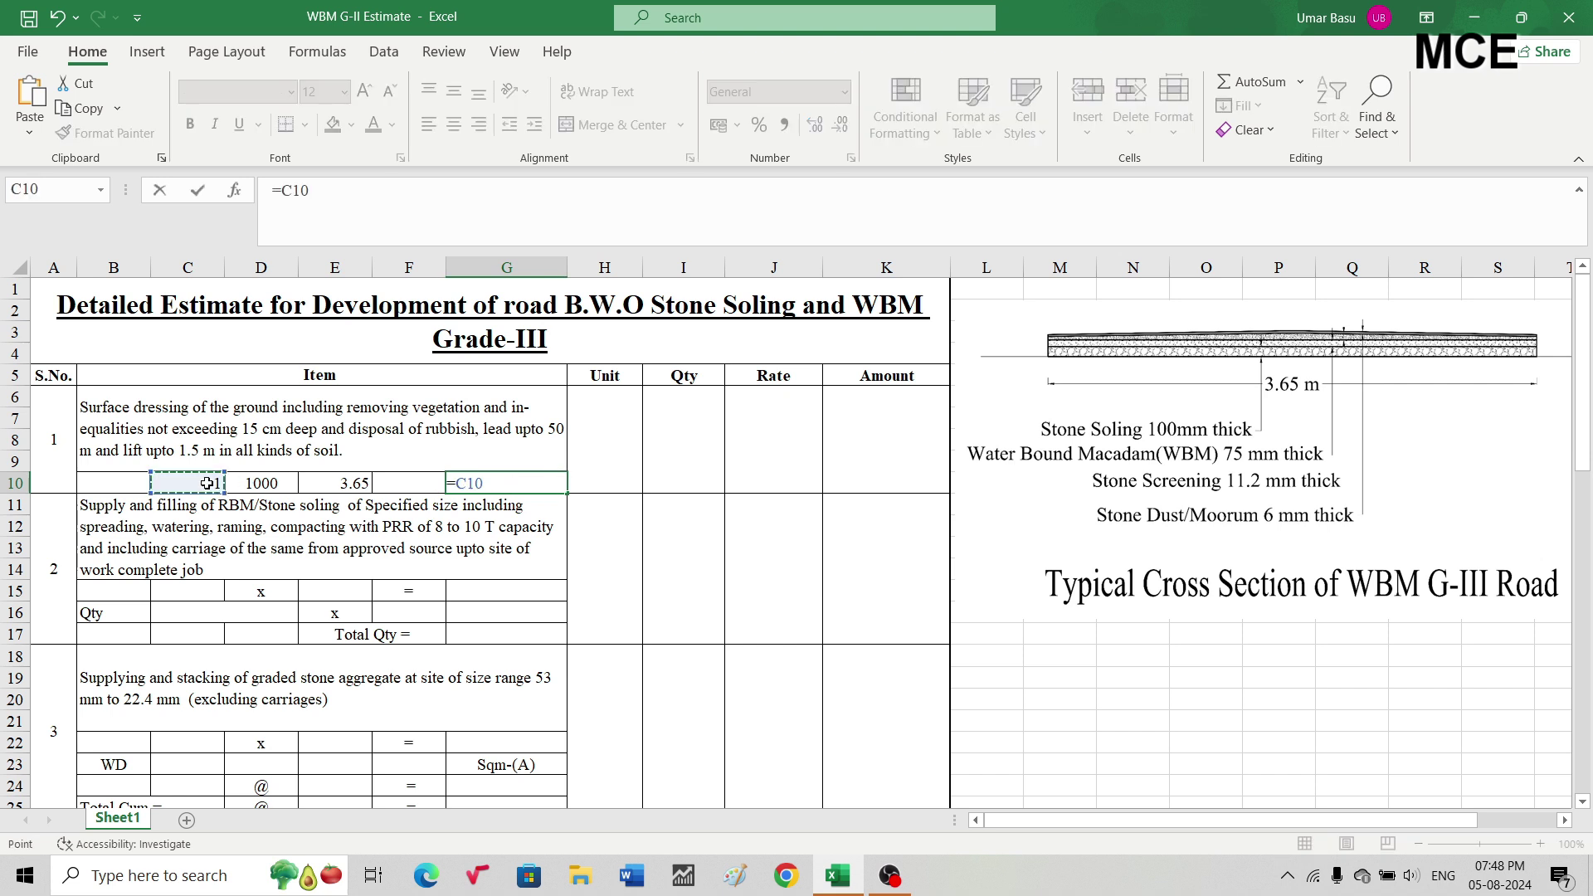
type("*")
left_click(253, 482)
type("*")
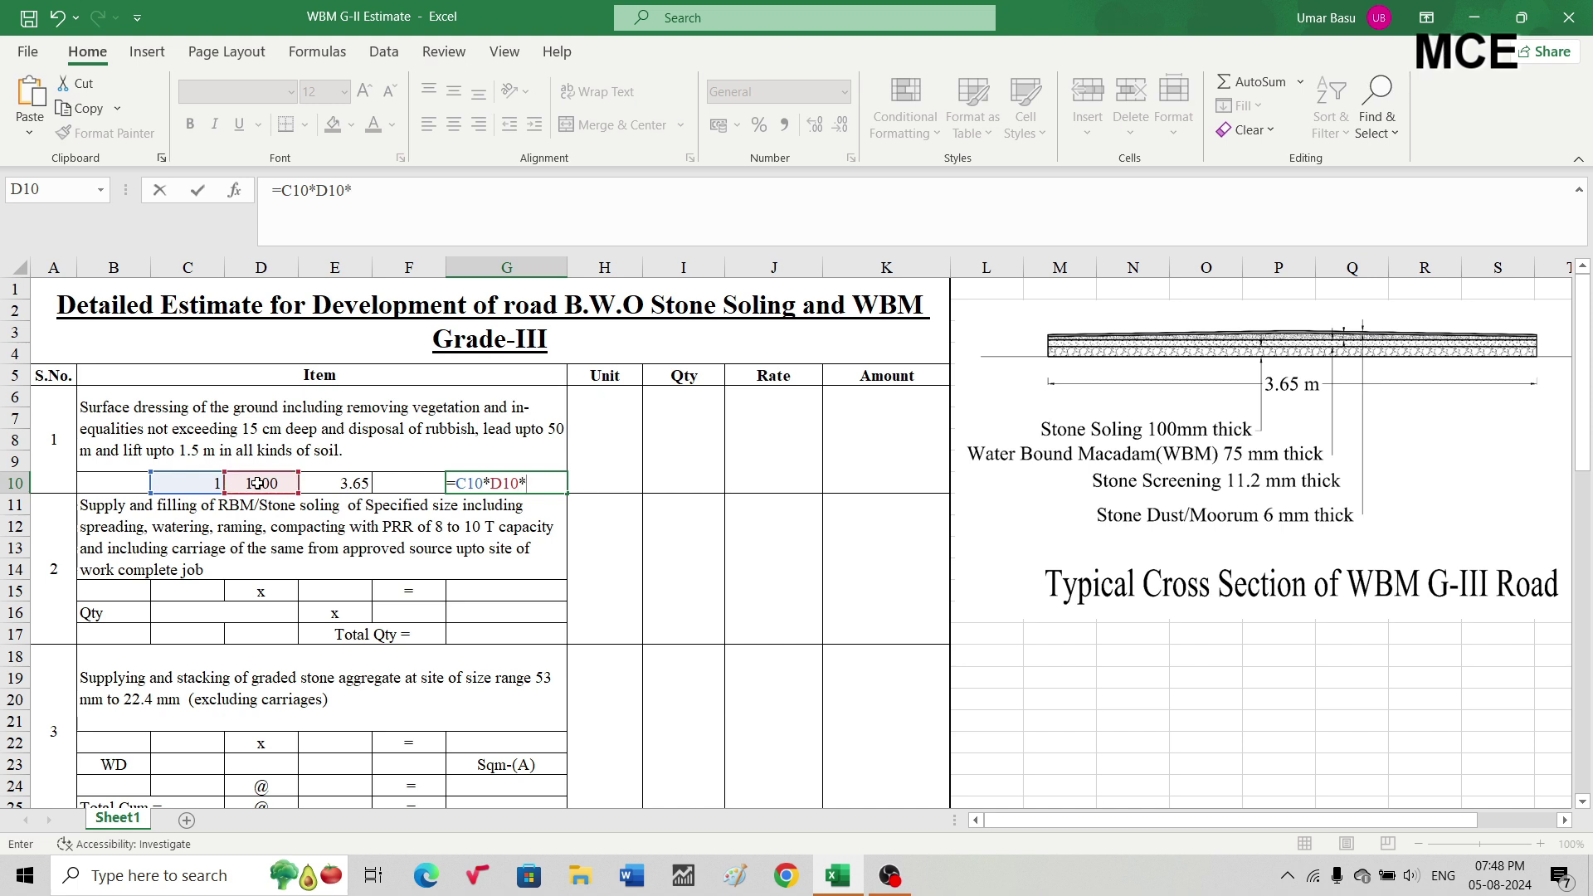
left_click(339, 483)
key("Return")
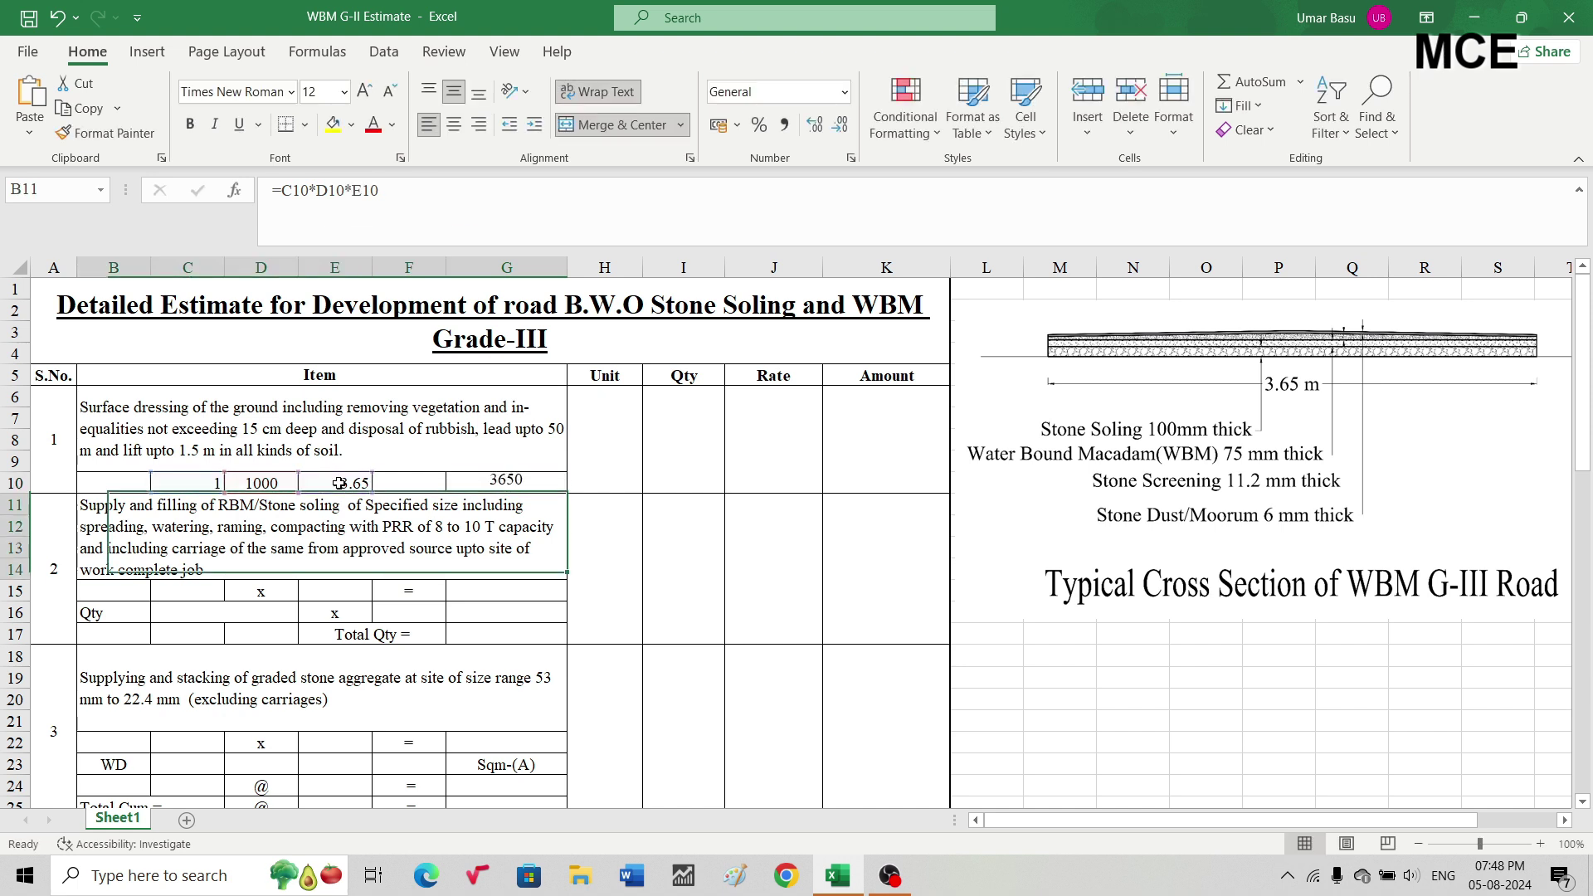
Set item 1's unit to sqm and link its Qty cell to the calculated area in G10.
left_click(613, 440)
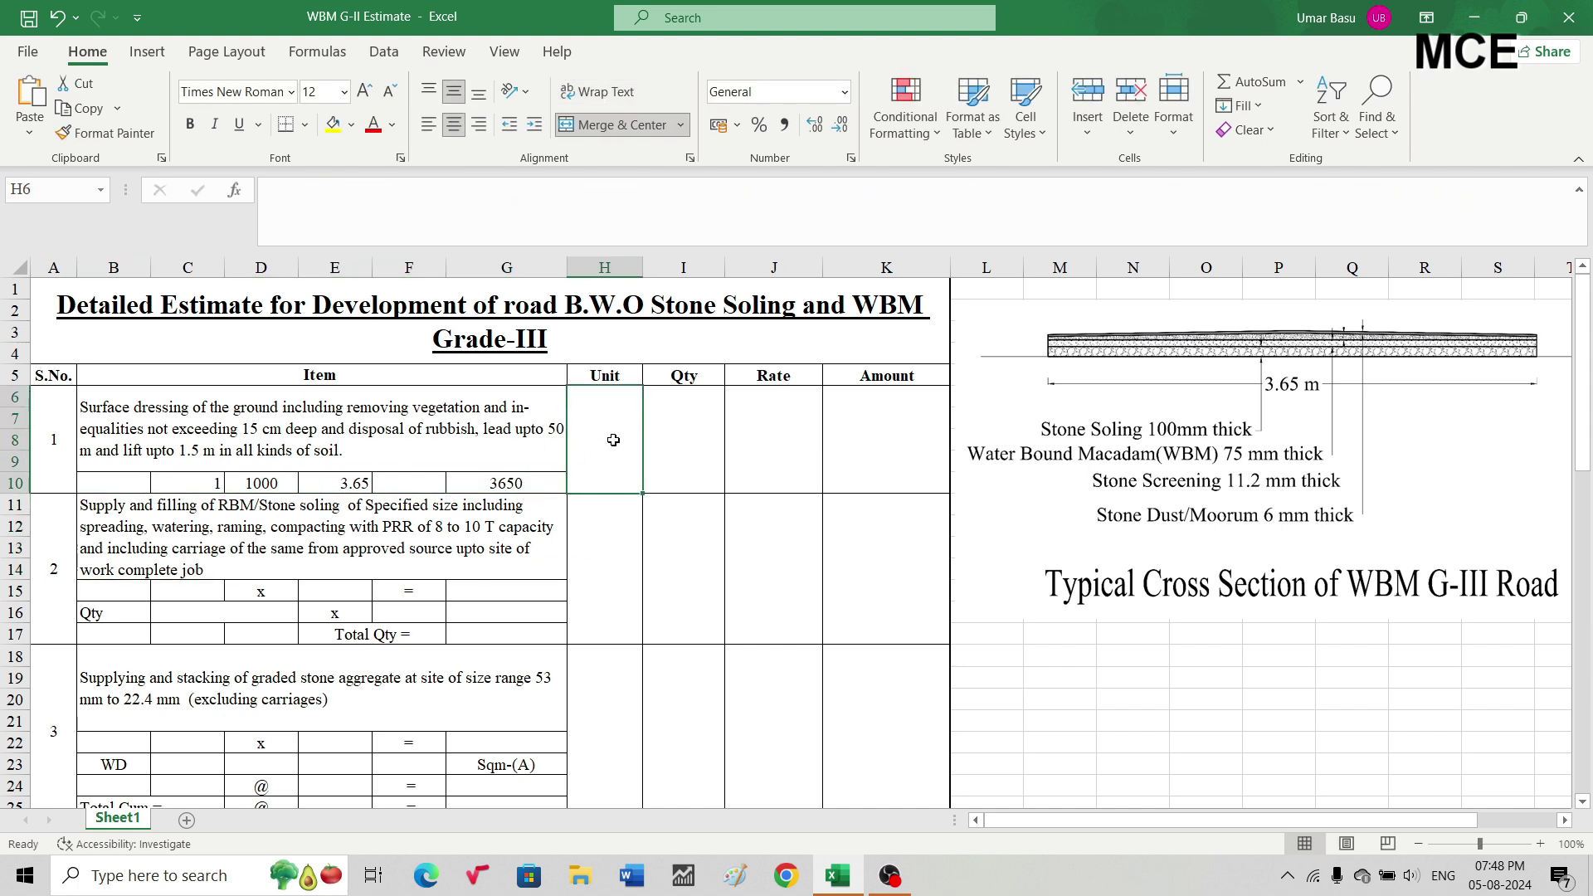
type("sqm")
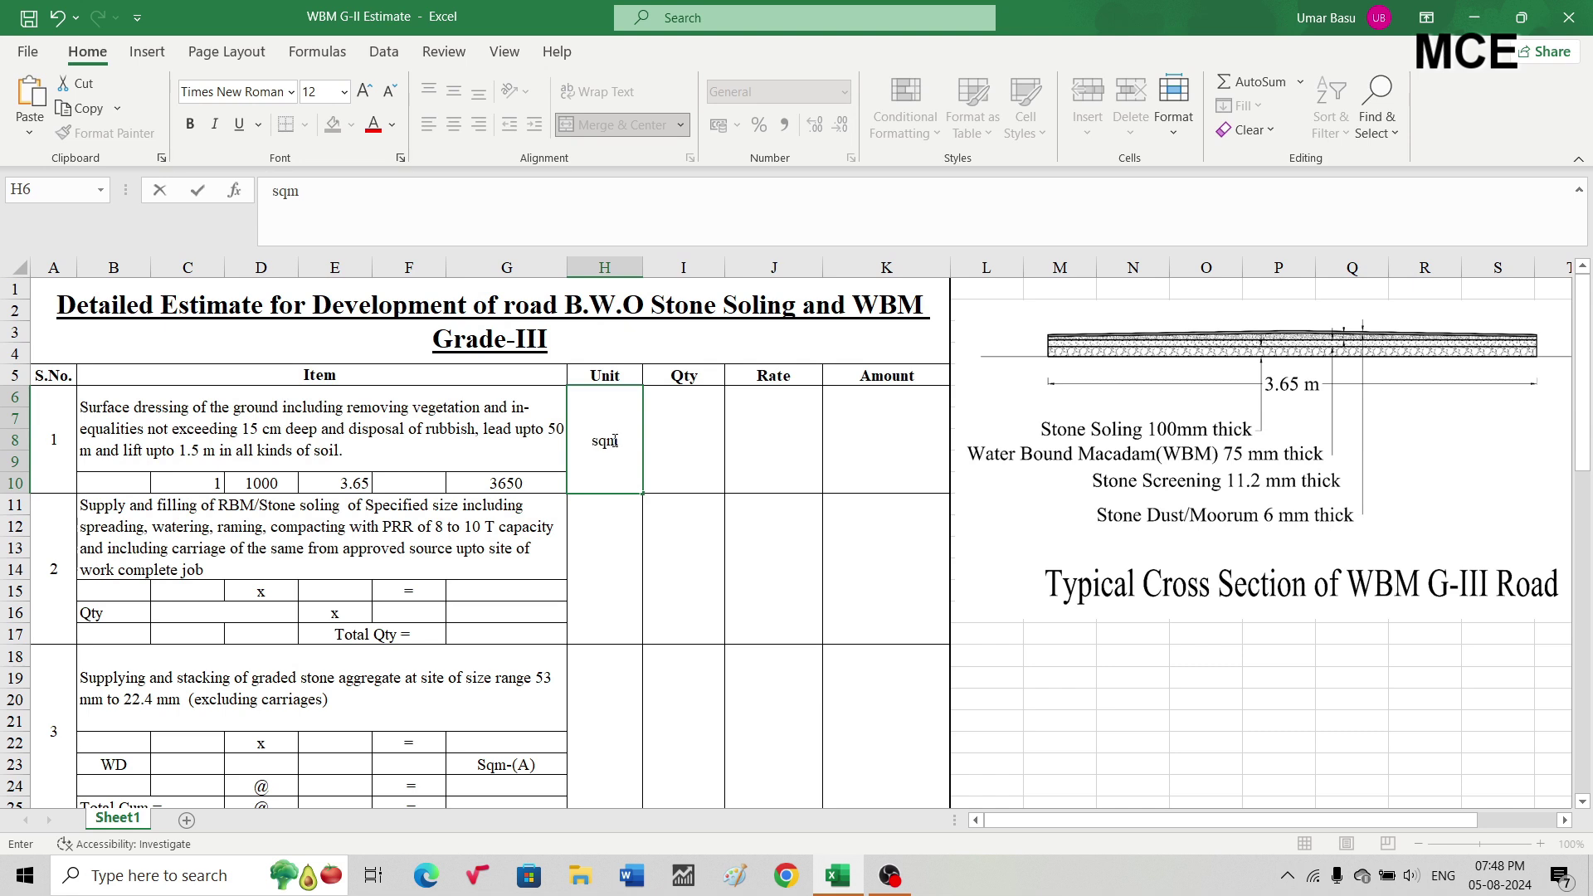
key("Tab")
type("=")
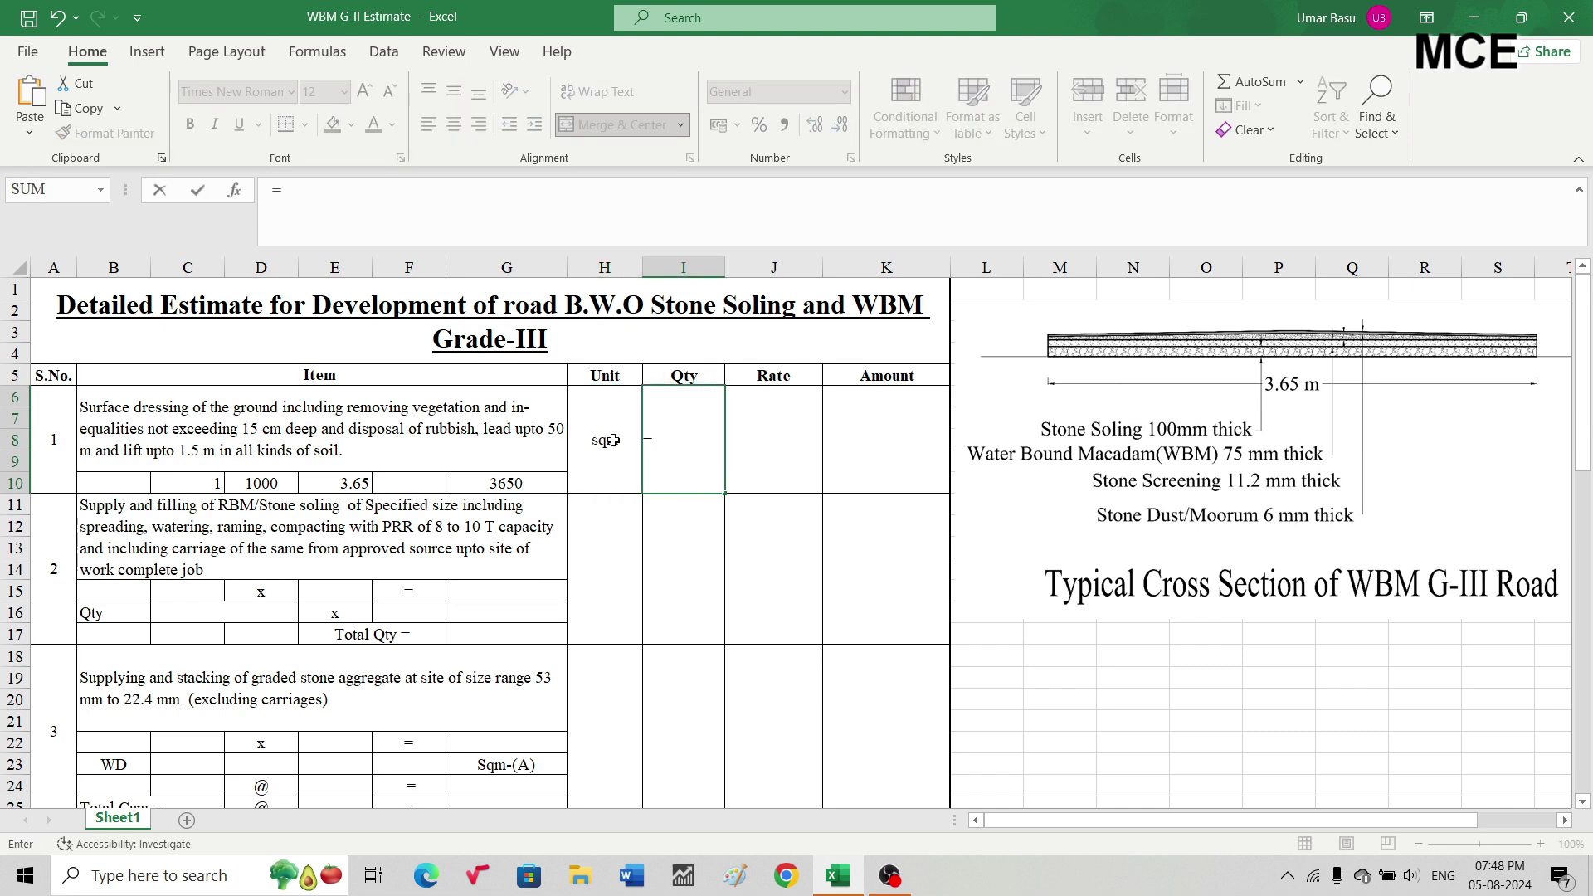
left_click(508, 485)
key("Return")
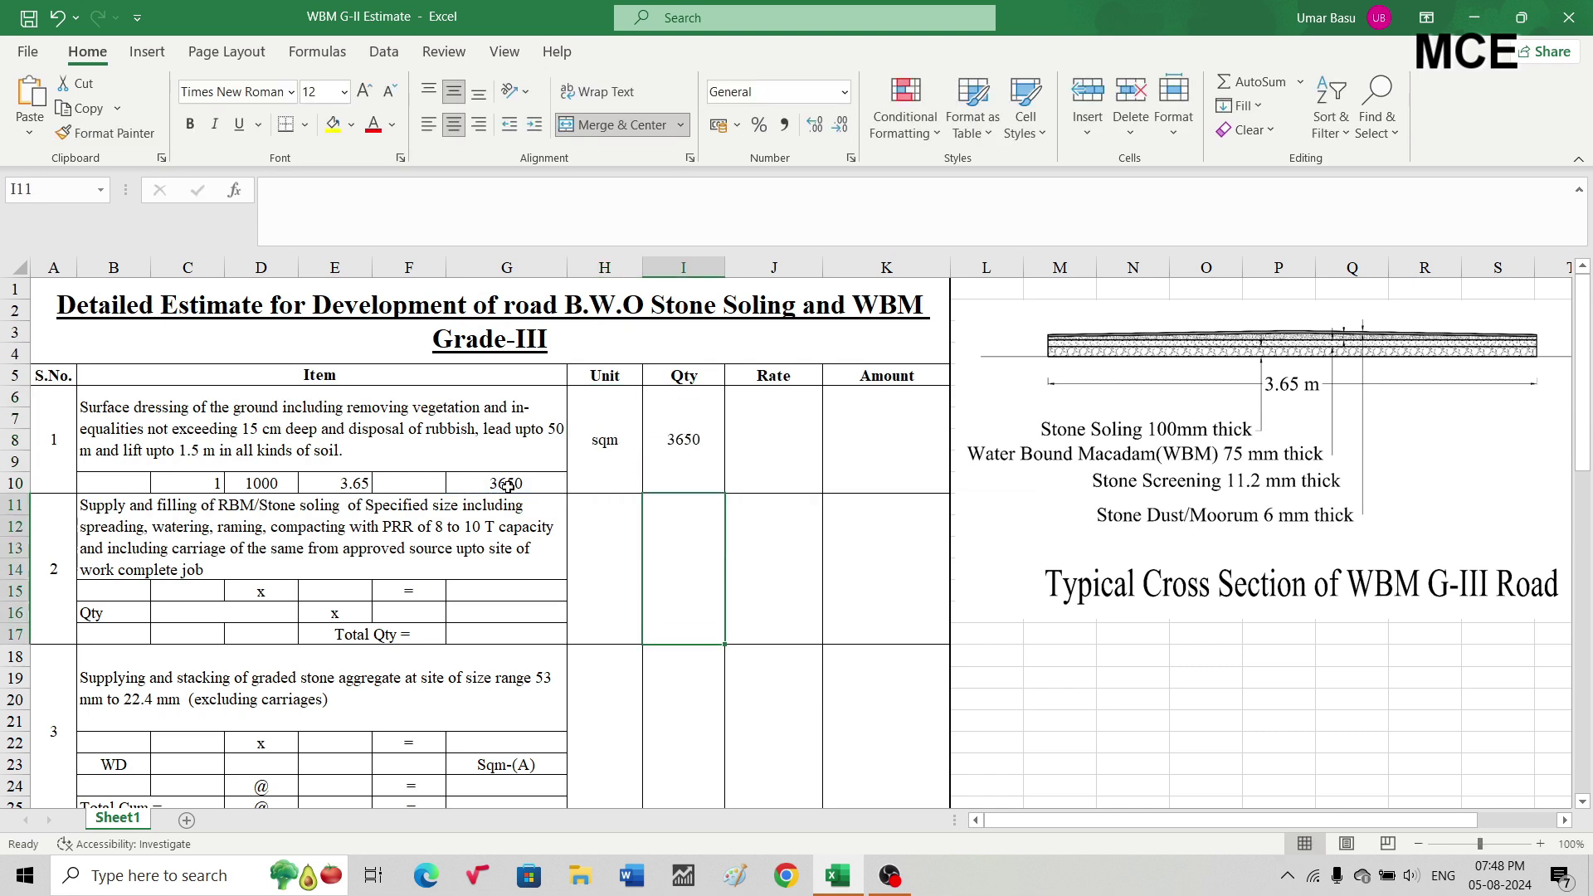
Enter a rate of 24.15 for the surface dressing item.
left_click(774, 427)
type("2")
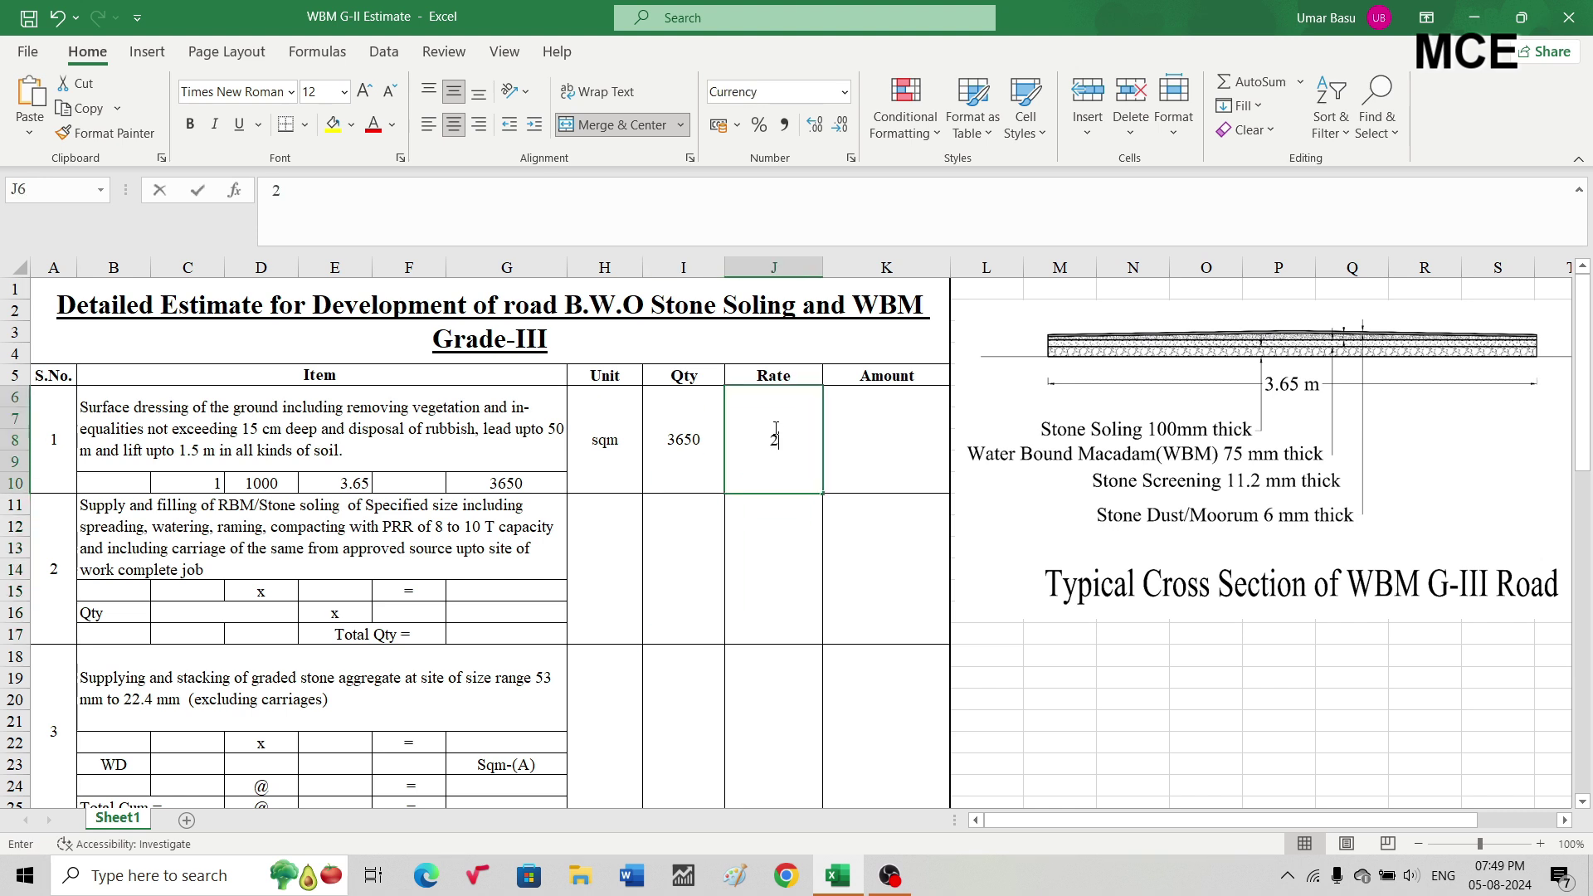
type("4.15")
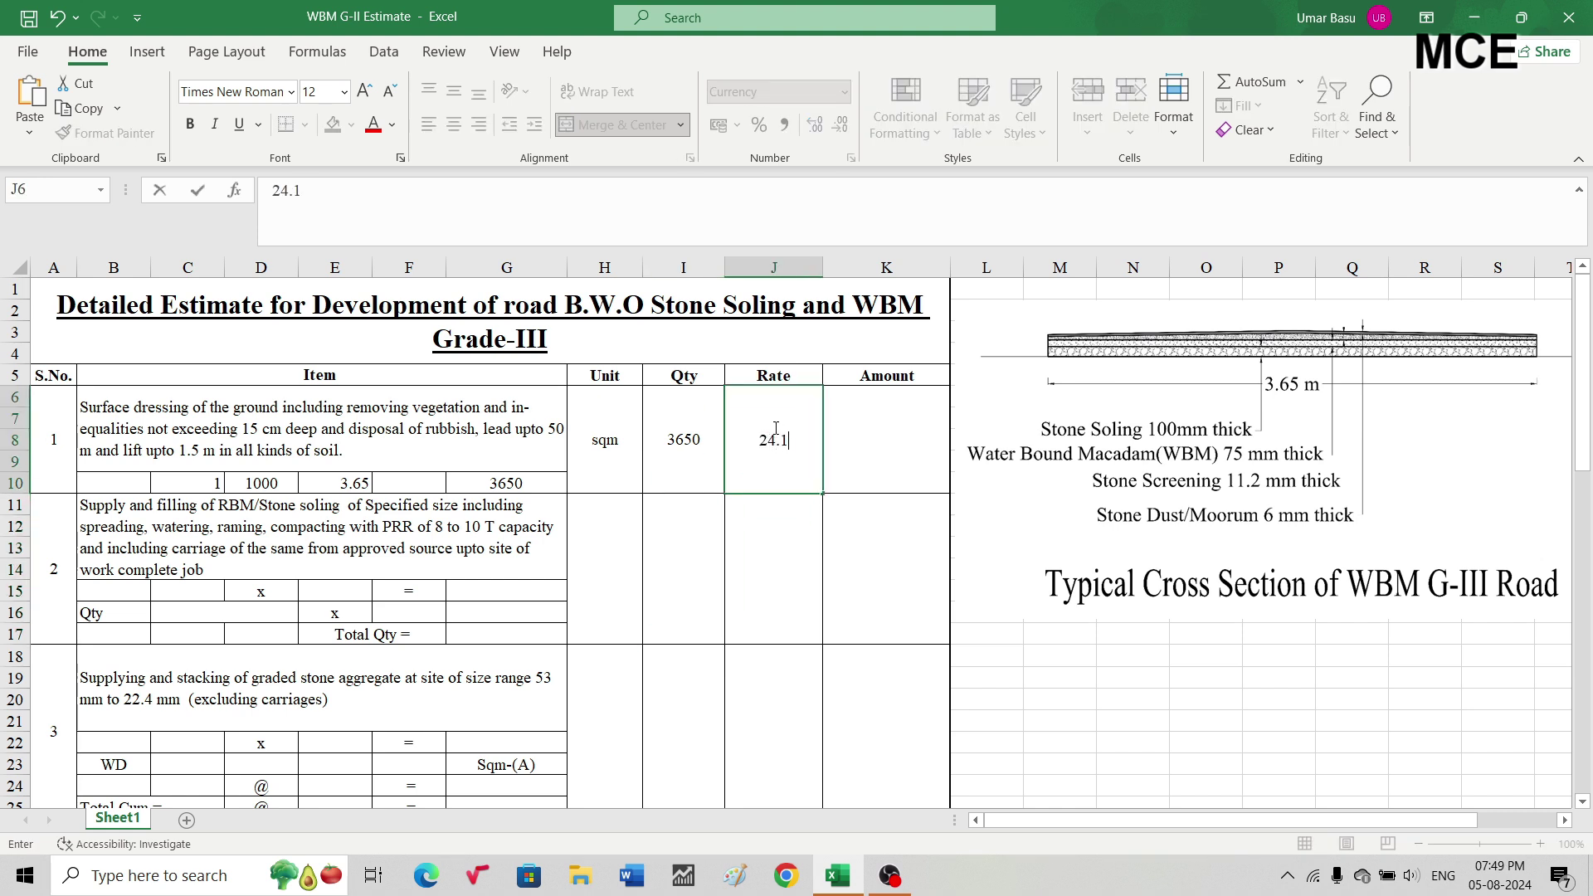
key("Return")
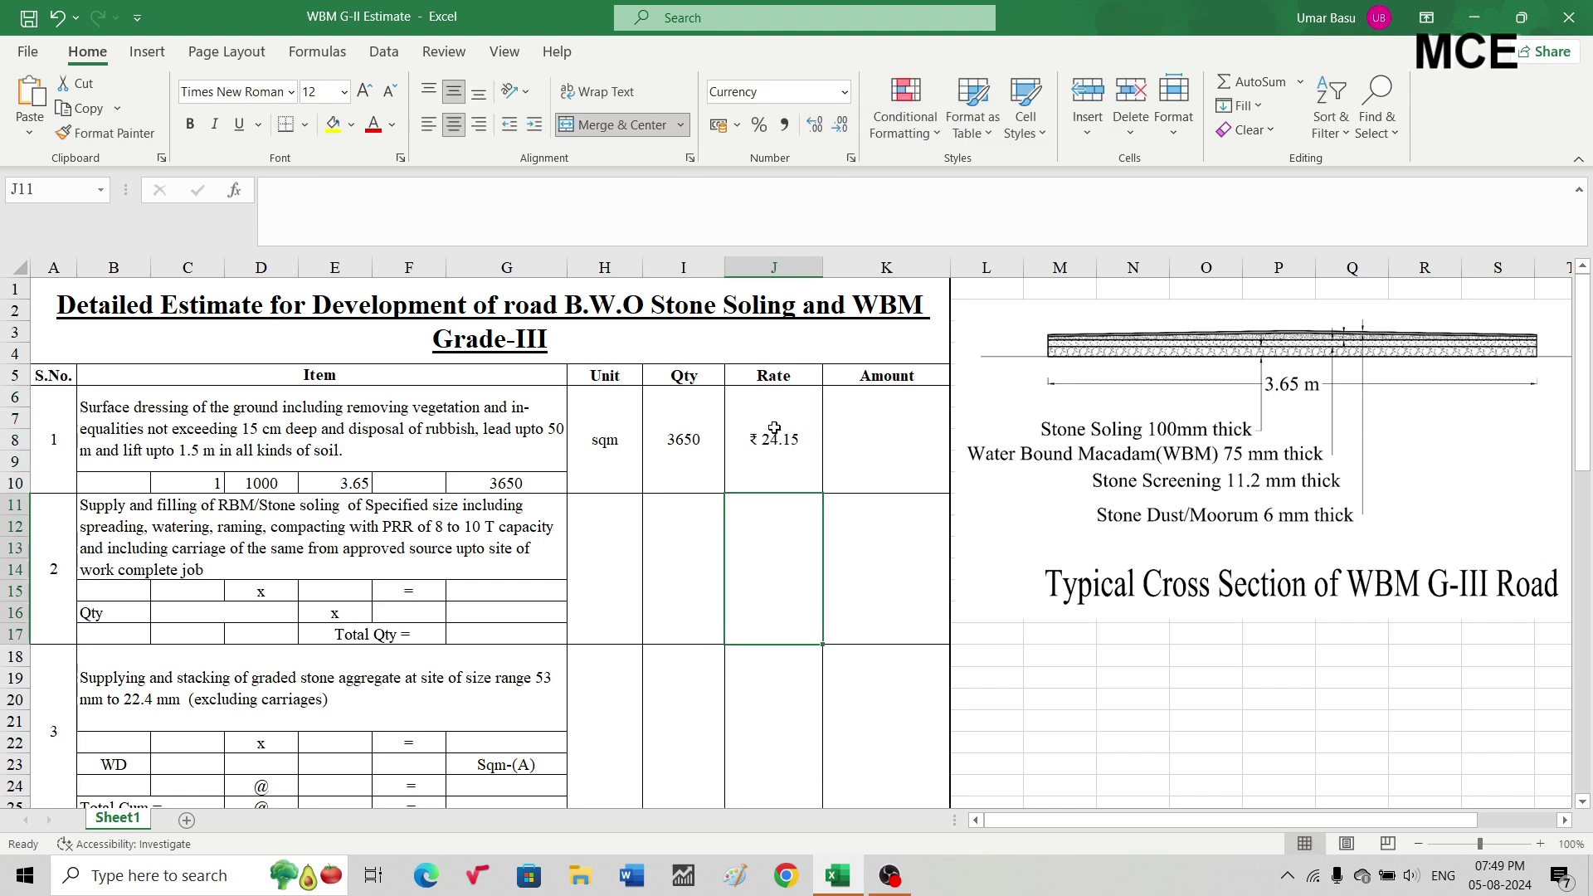
Calculate item 1's amount as quantity times rate with the formula =I6*J6.
left_click(873, 446)
type("=")
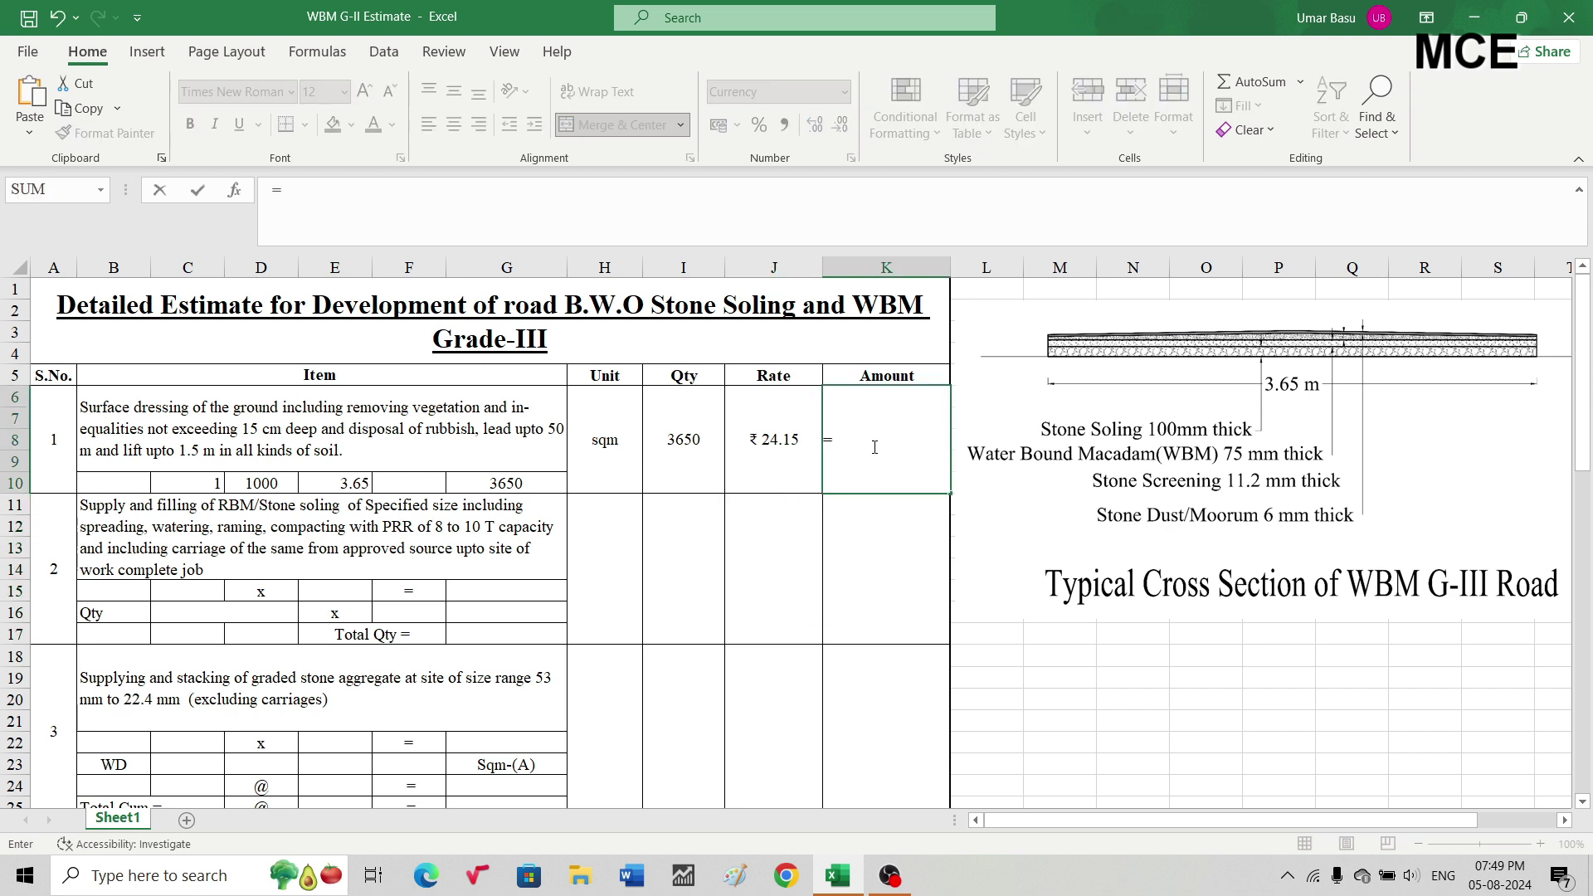
left_click(704, 446)
type("*")
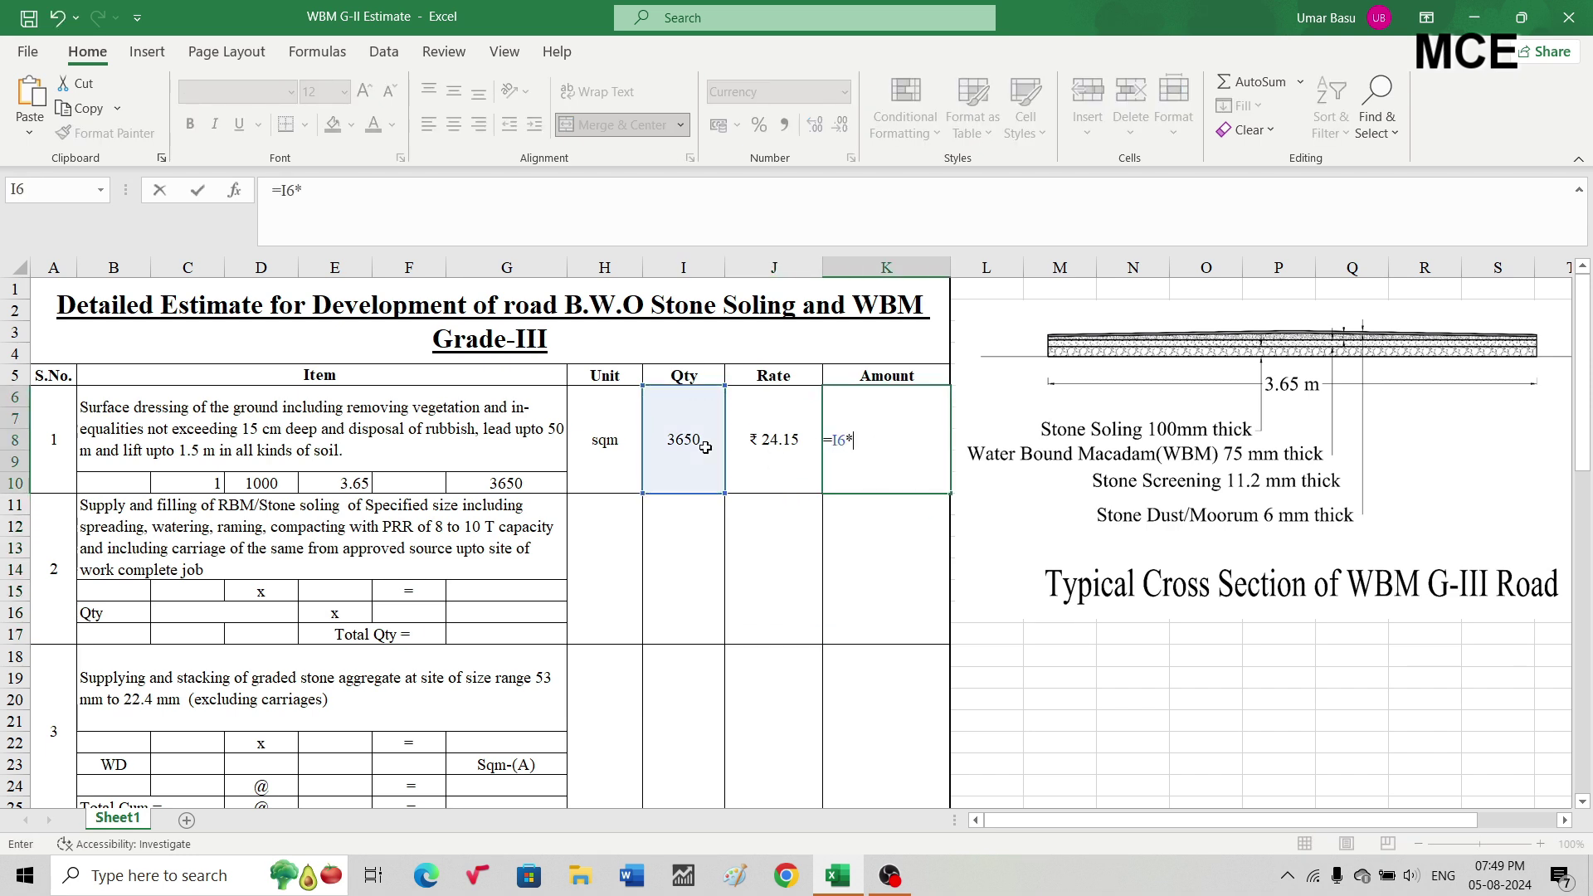
left_click(798, 453)
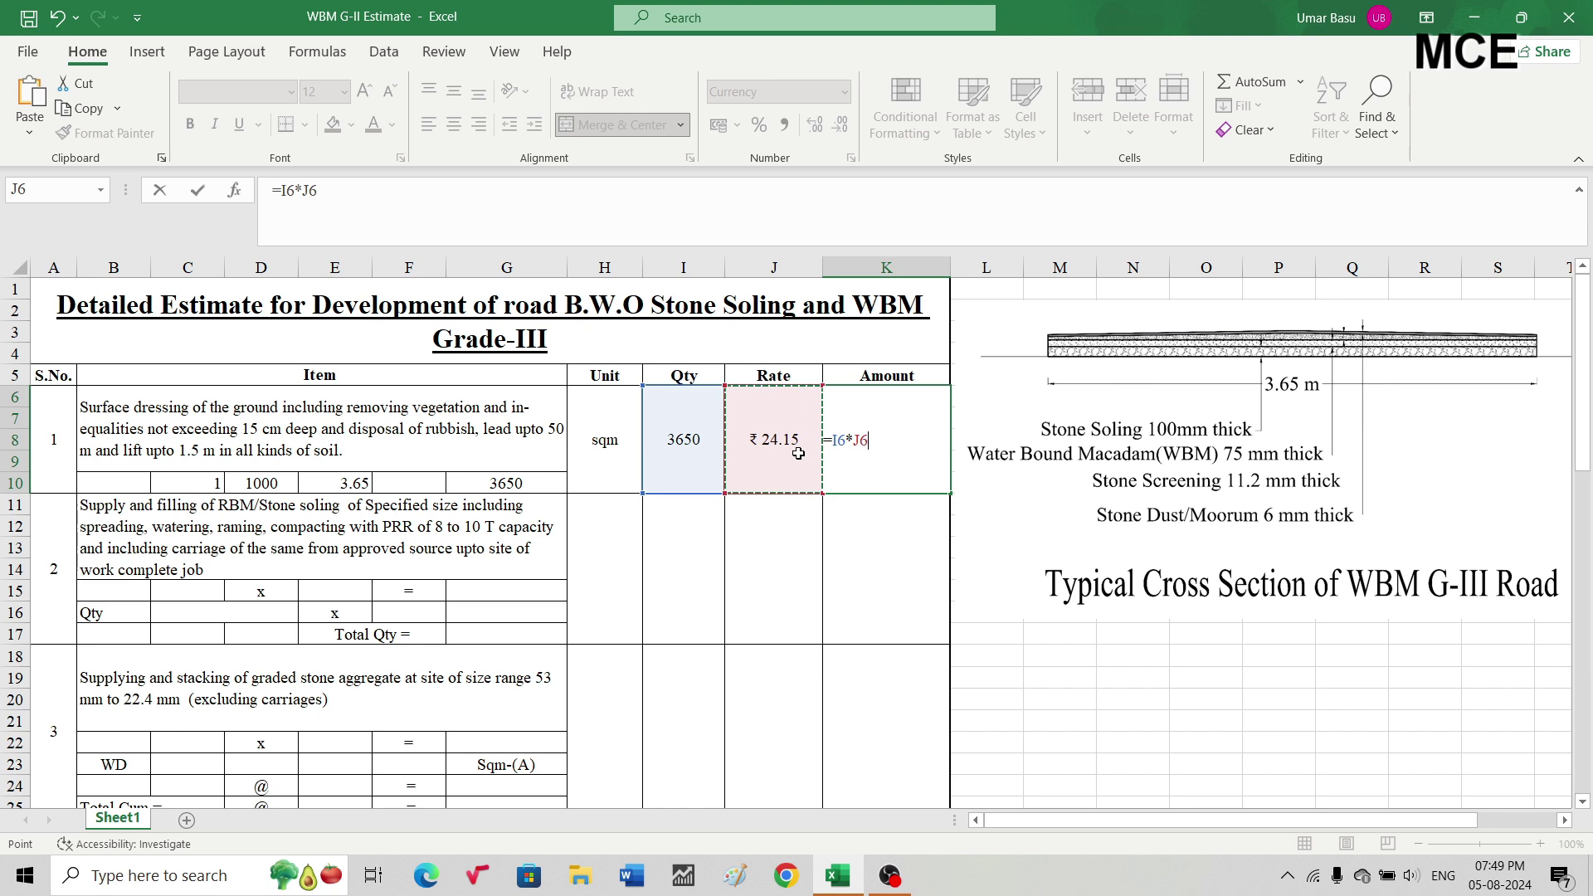
key("Return")
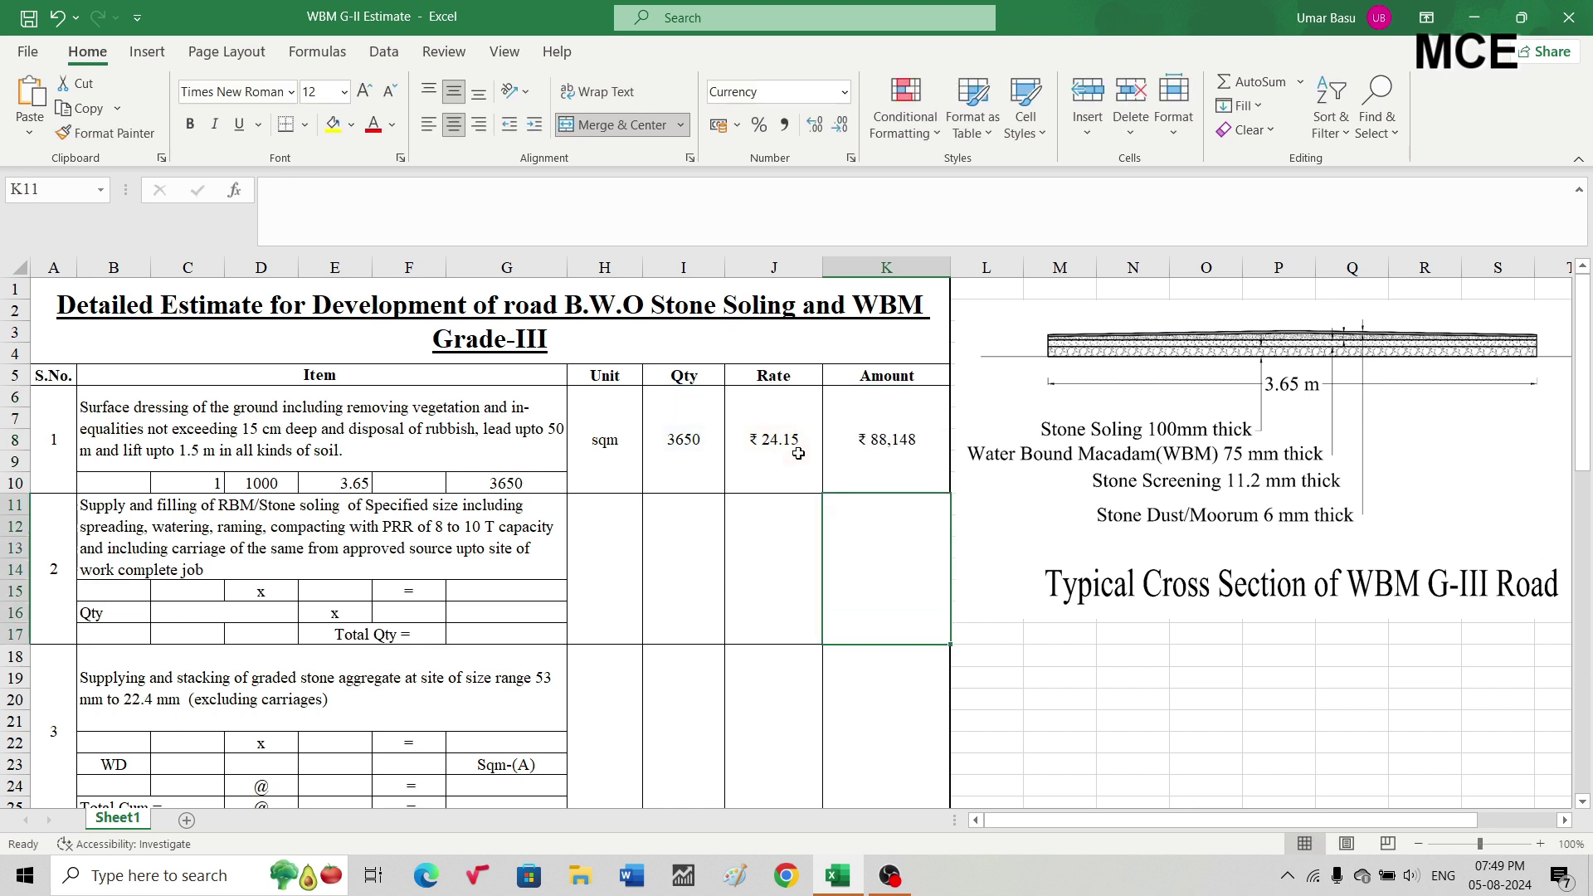
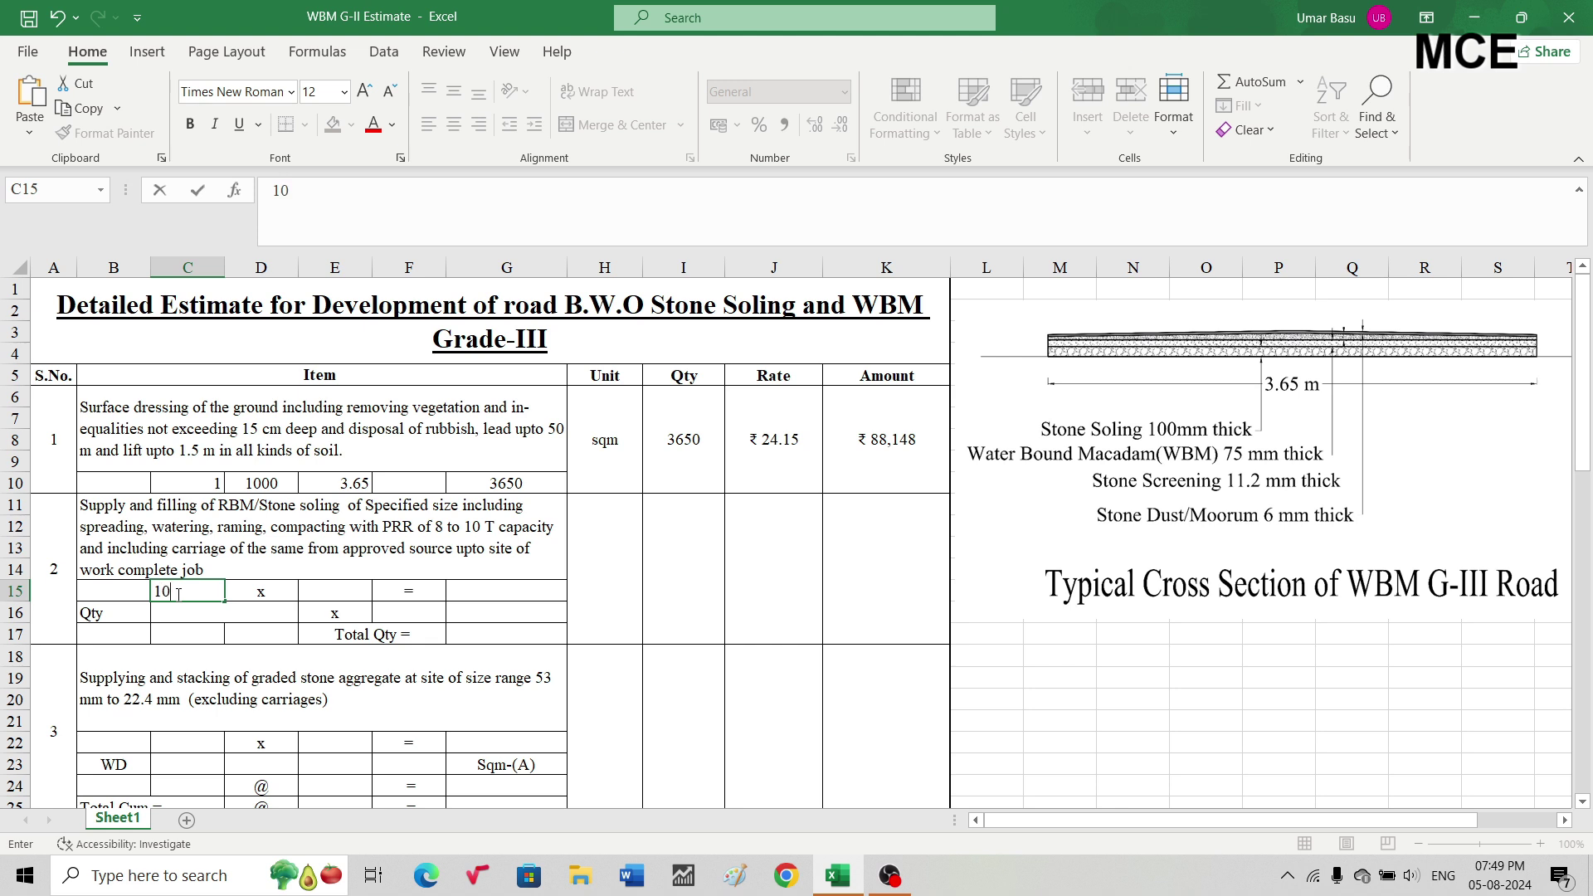
Enter the stone soling item's length of 1000 in C15 and width of 3.65 in E15.
type("0")
key("Tab")
key("Tab")
type("3.65")
key("Return")
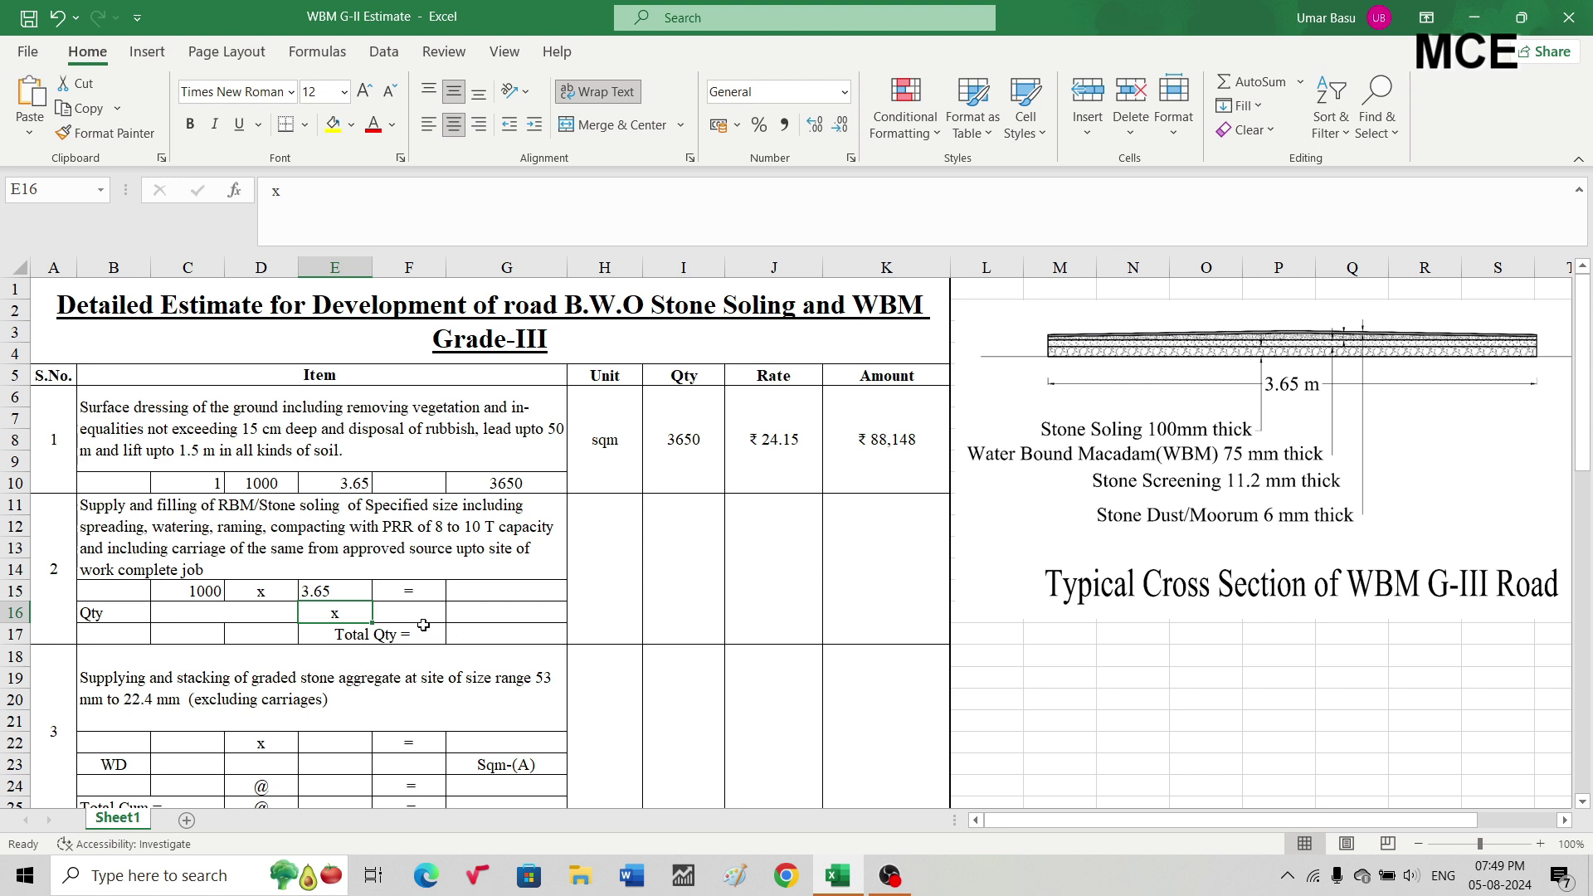
Calculate the stone soling area in G15 with the formula =C15*E15.
left_click(488, 592)
type("=")
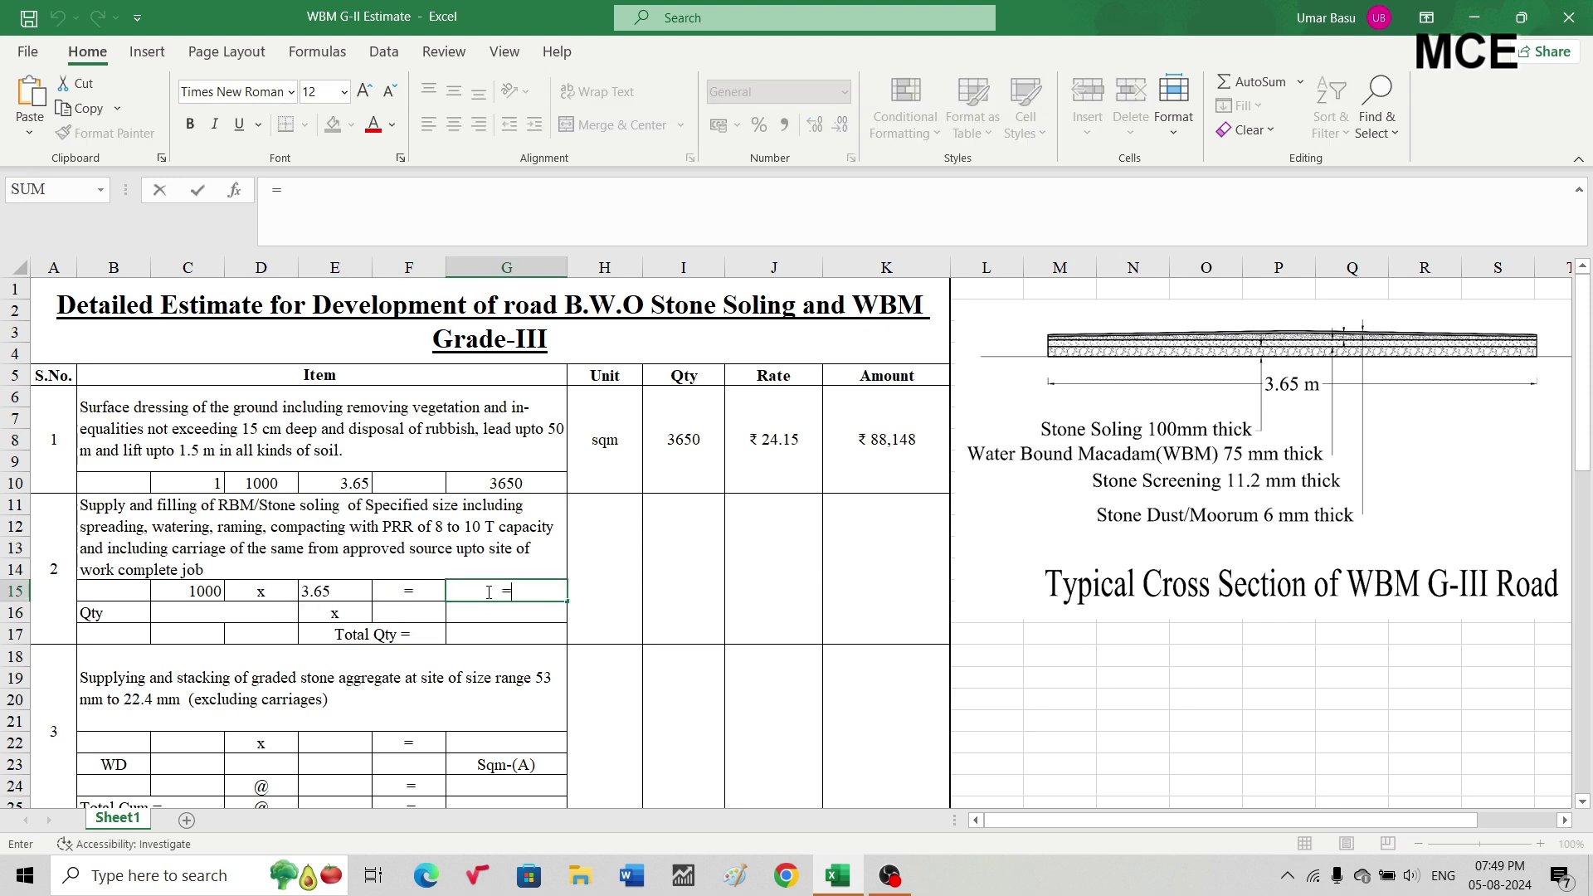
left_click(185, 590)
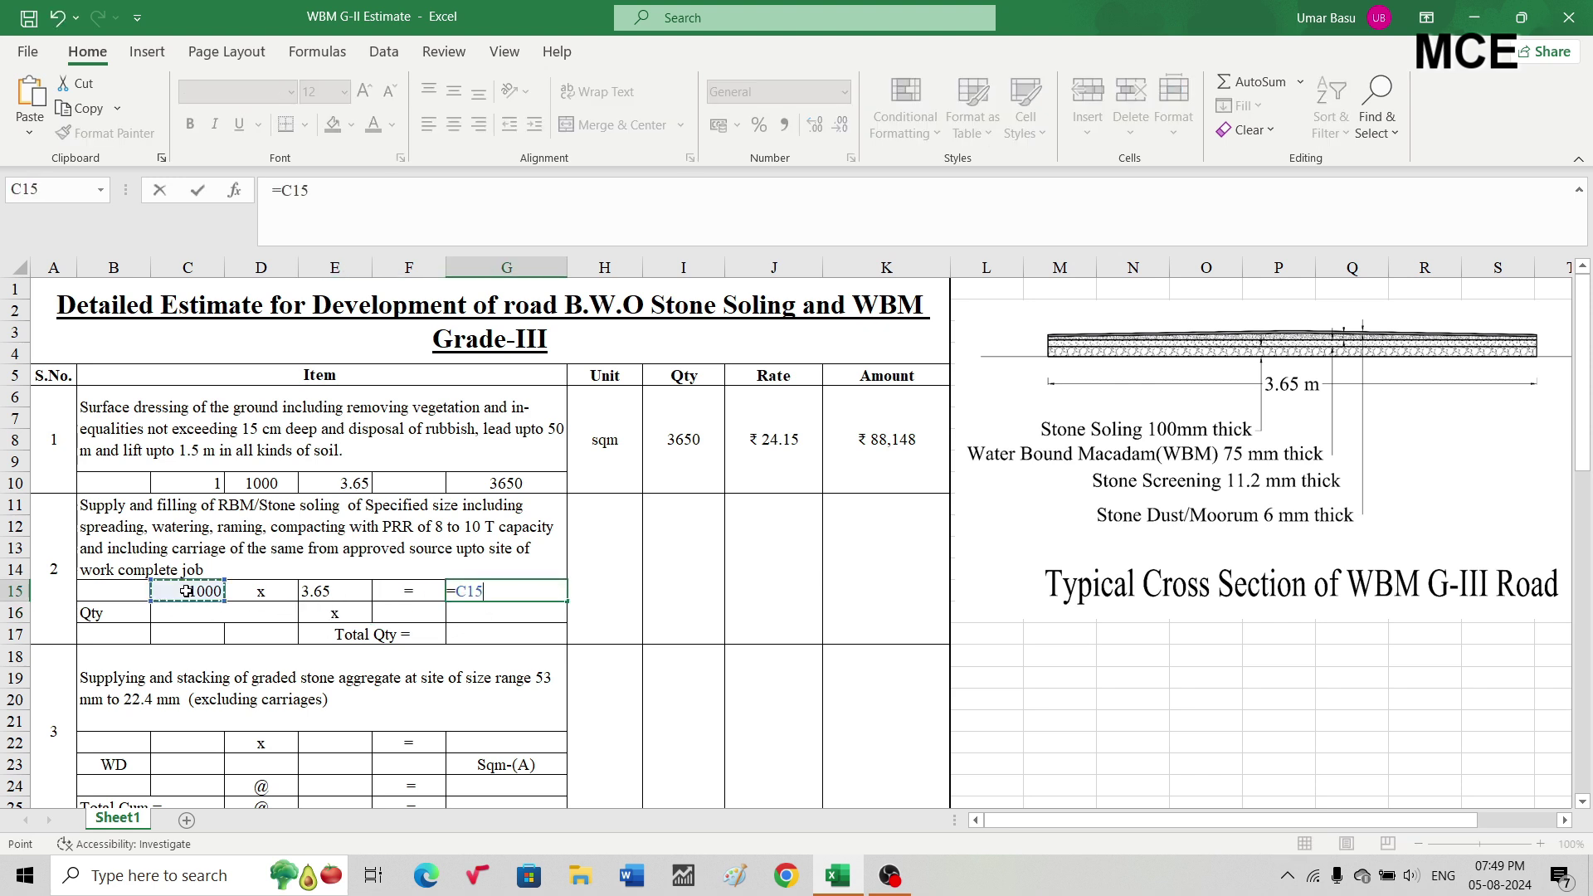
type("*")
left_click(335, 590)
key("Return")
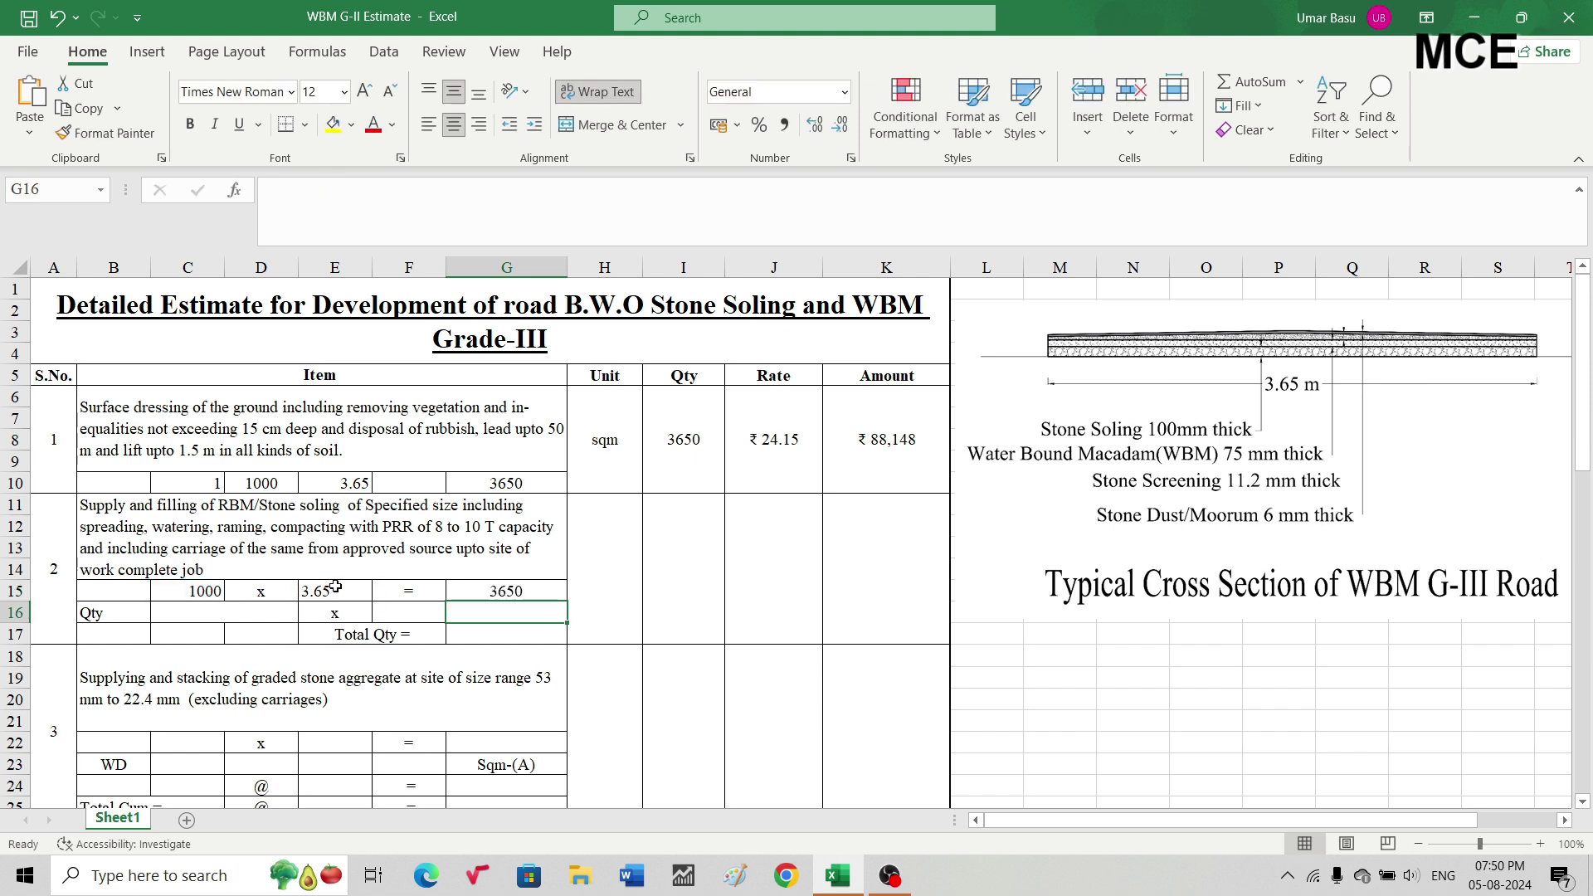
Enter 0.15 in F16 and calculate the stone soling volume in G16 with the formula =G15*F16.
left_click(395, 608)
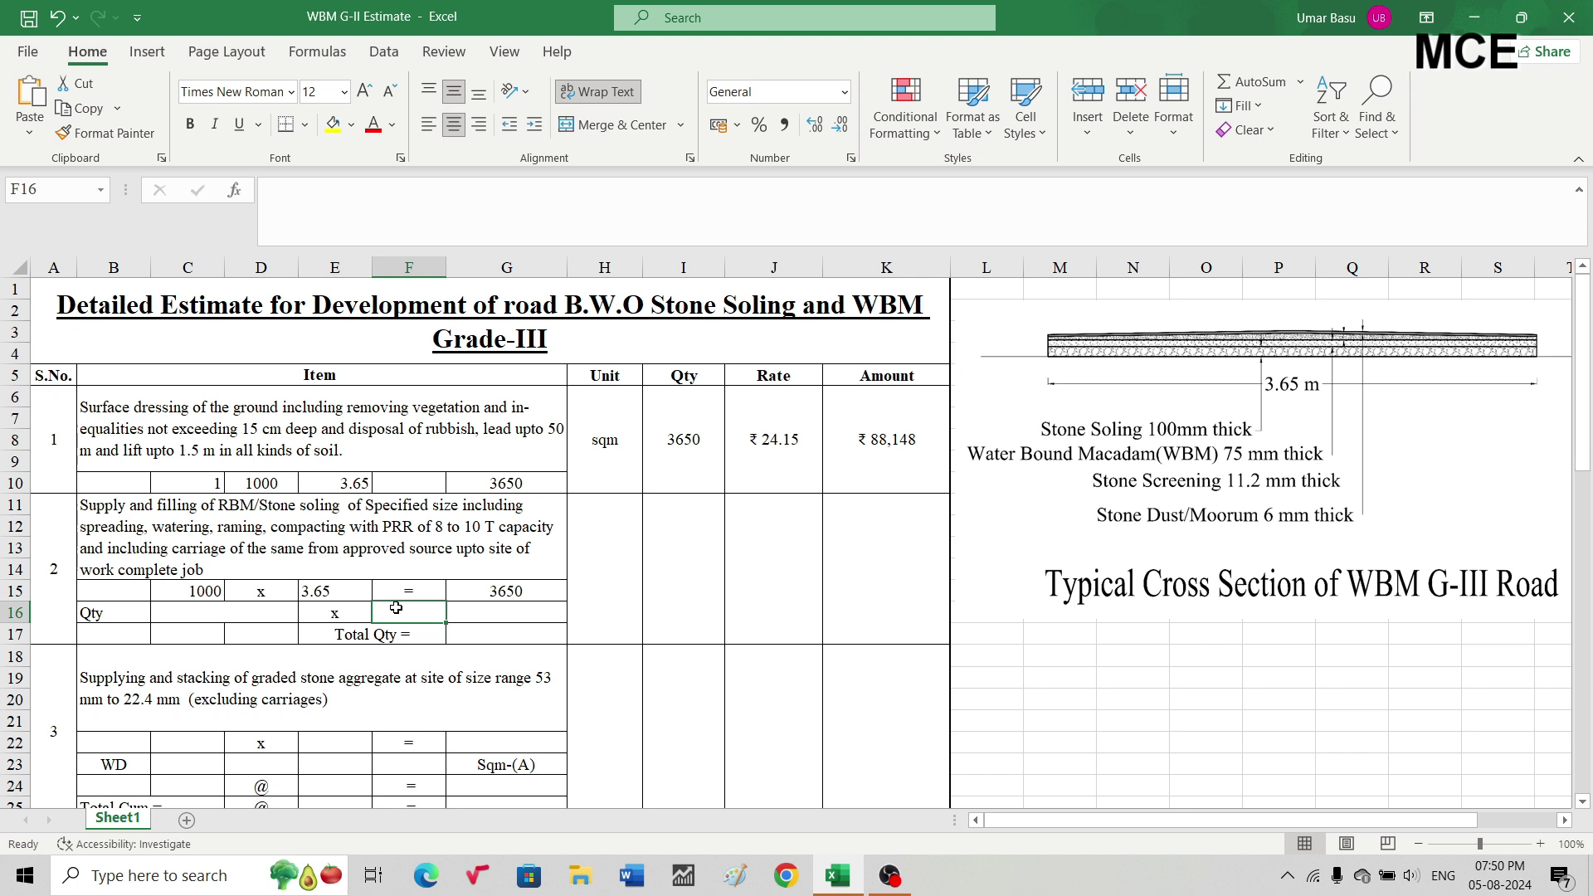
type("0.15")
key("Return")
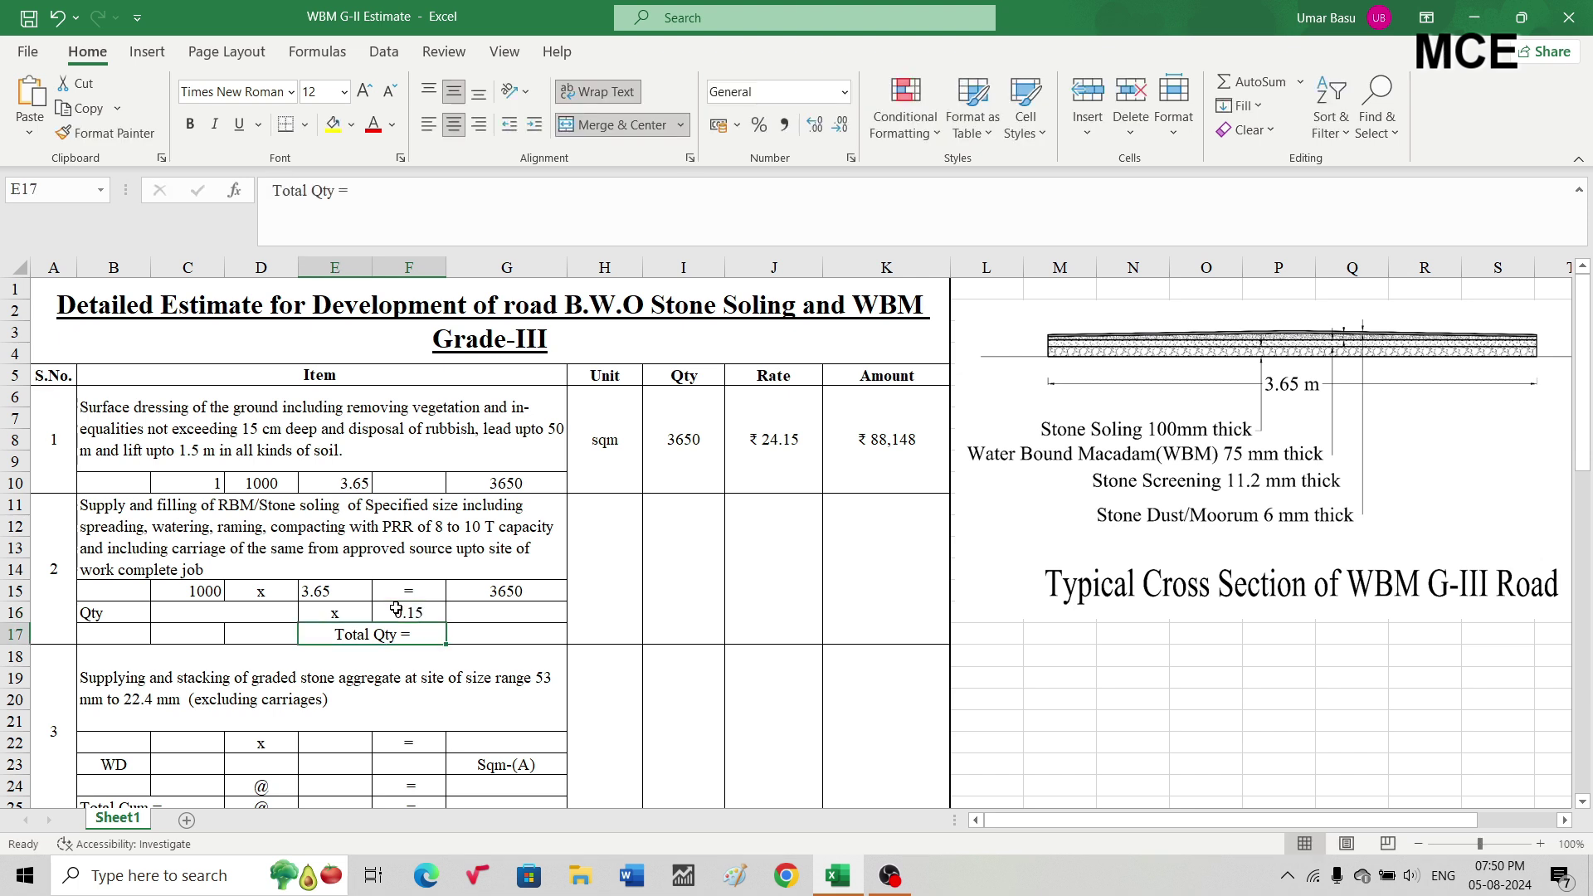
left_click(495, 613)
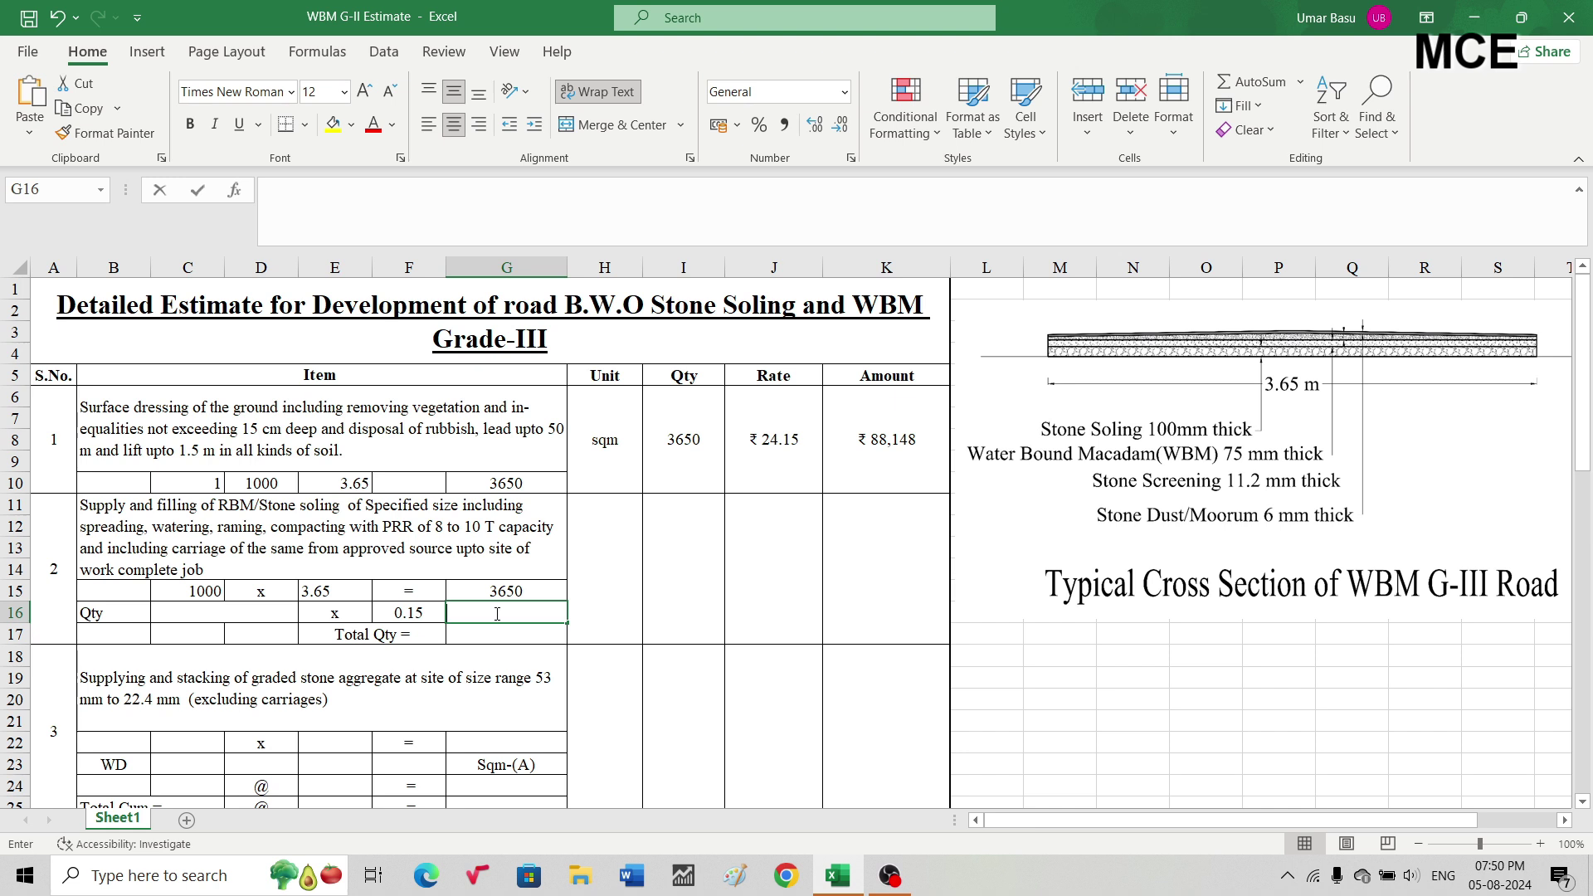
type("=")
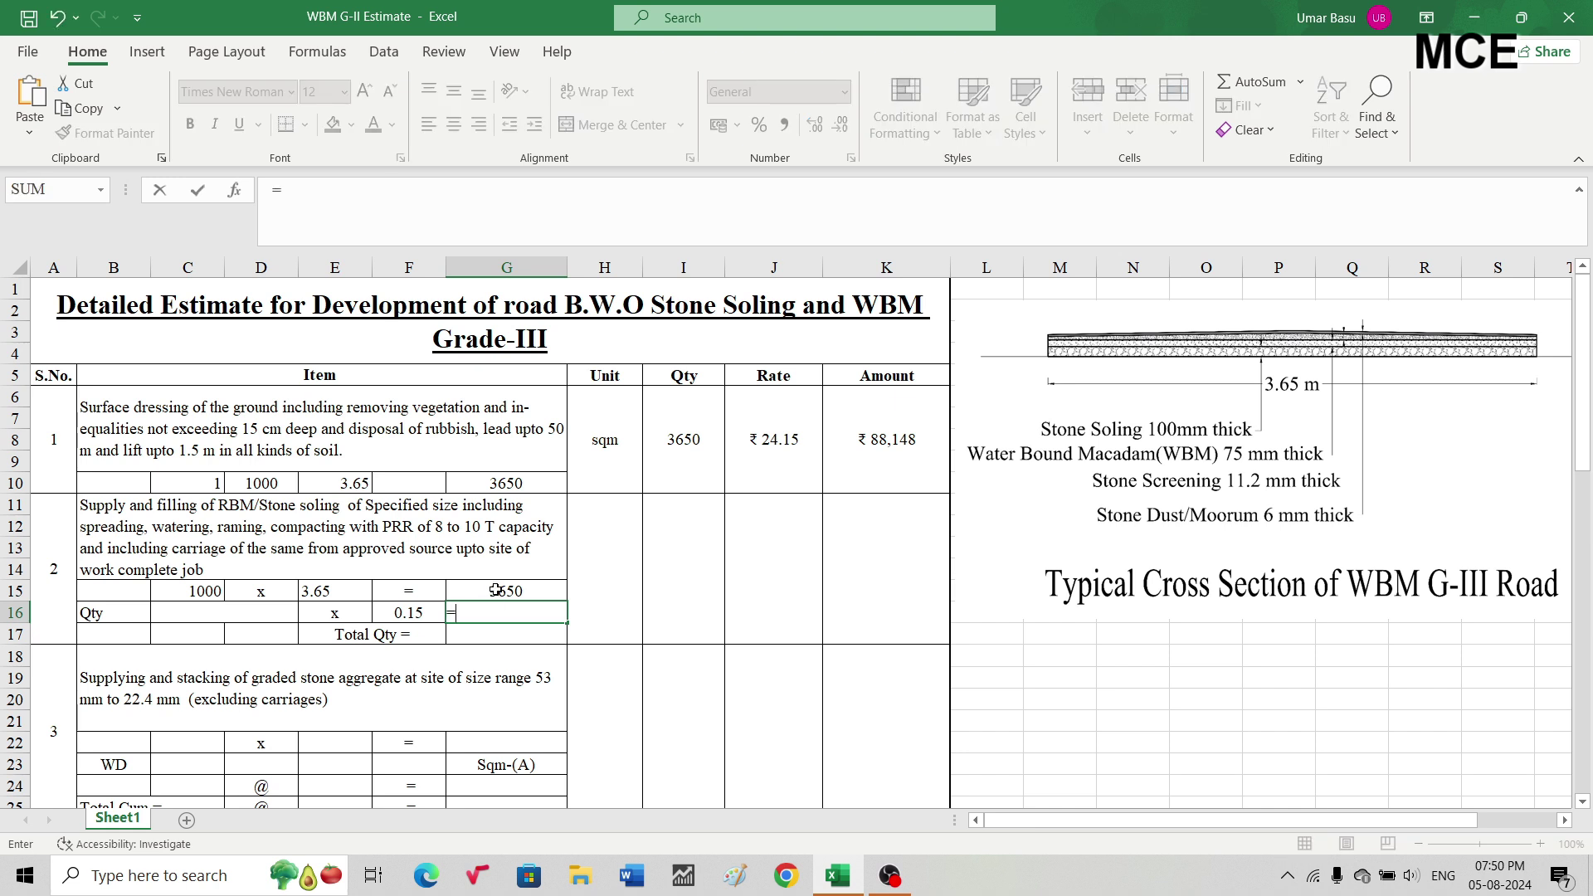
left_click(496, 589)
type("*")
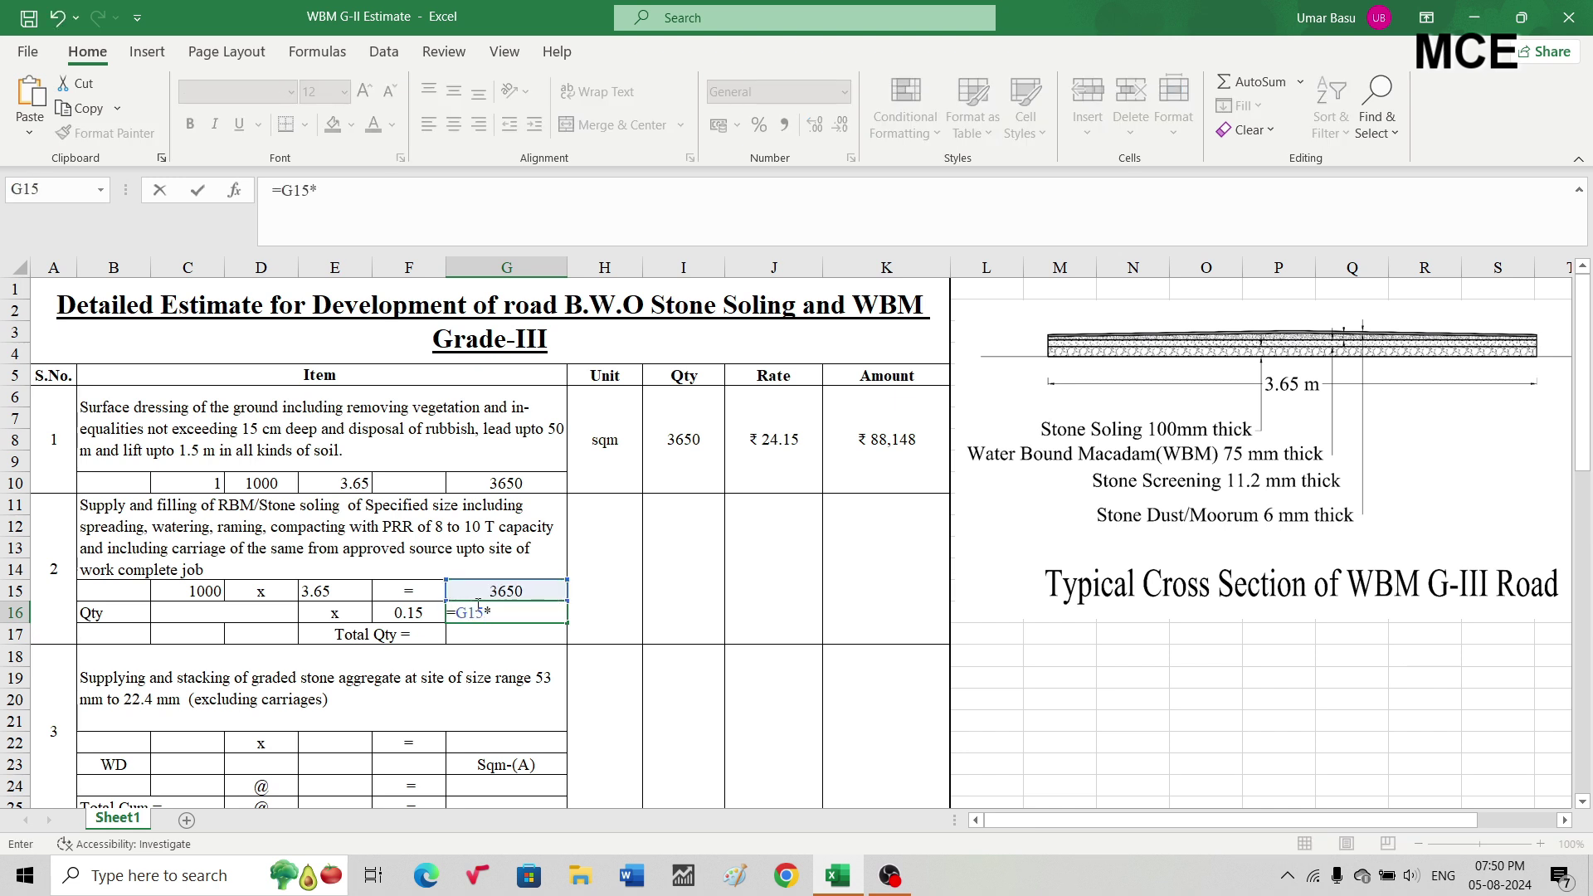
left_click(406, 614)
key("Return")
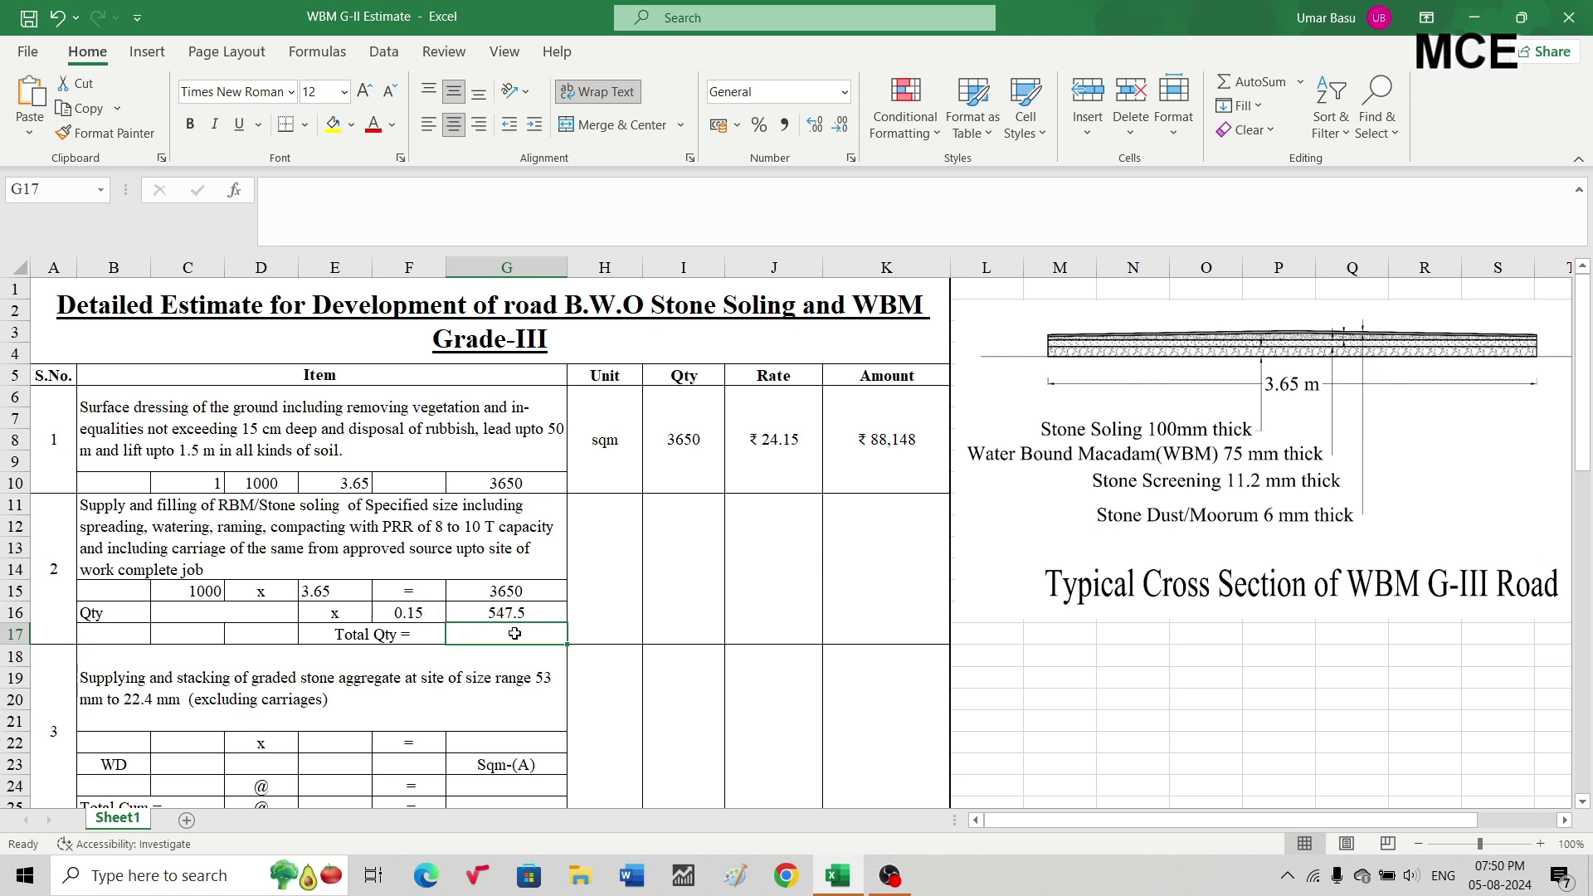
Link item 2's Total Qty cell G17 to the calculated volume in G16.
type("=")
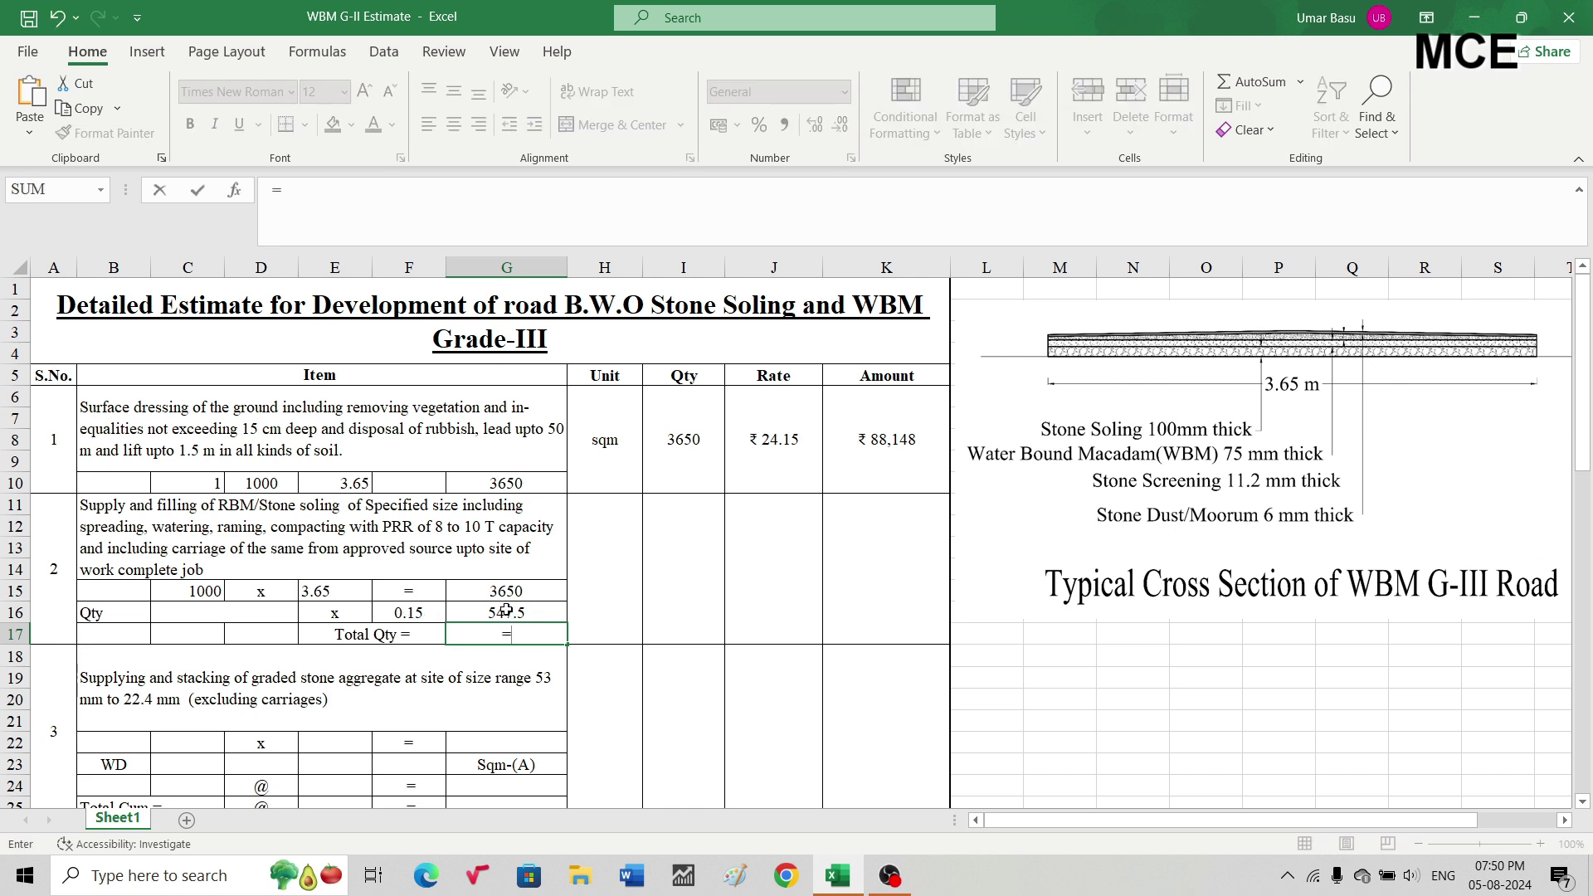
left_click(506, 612)
key("Return")
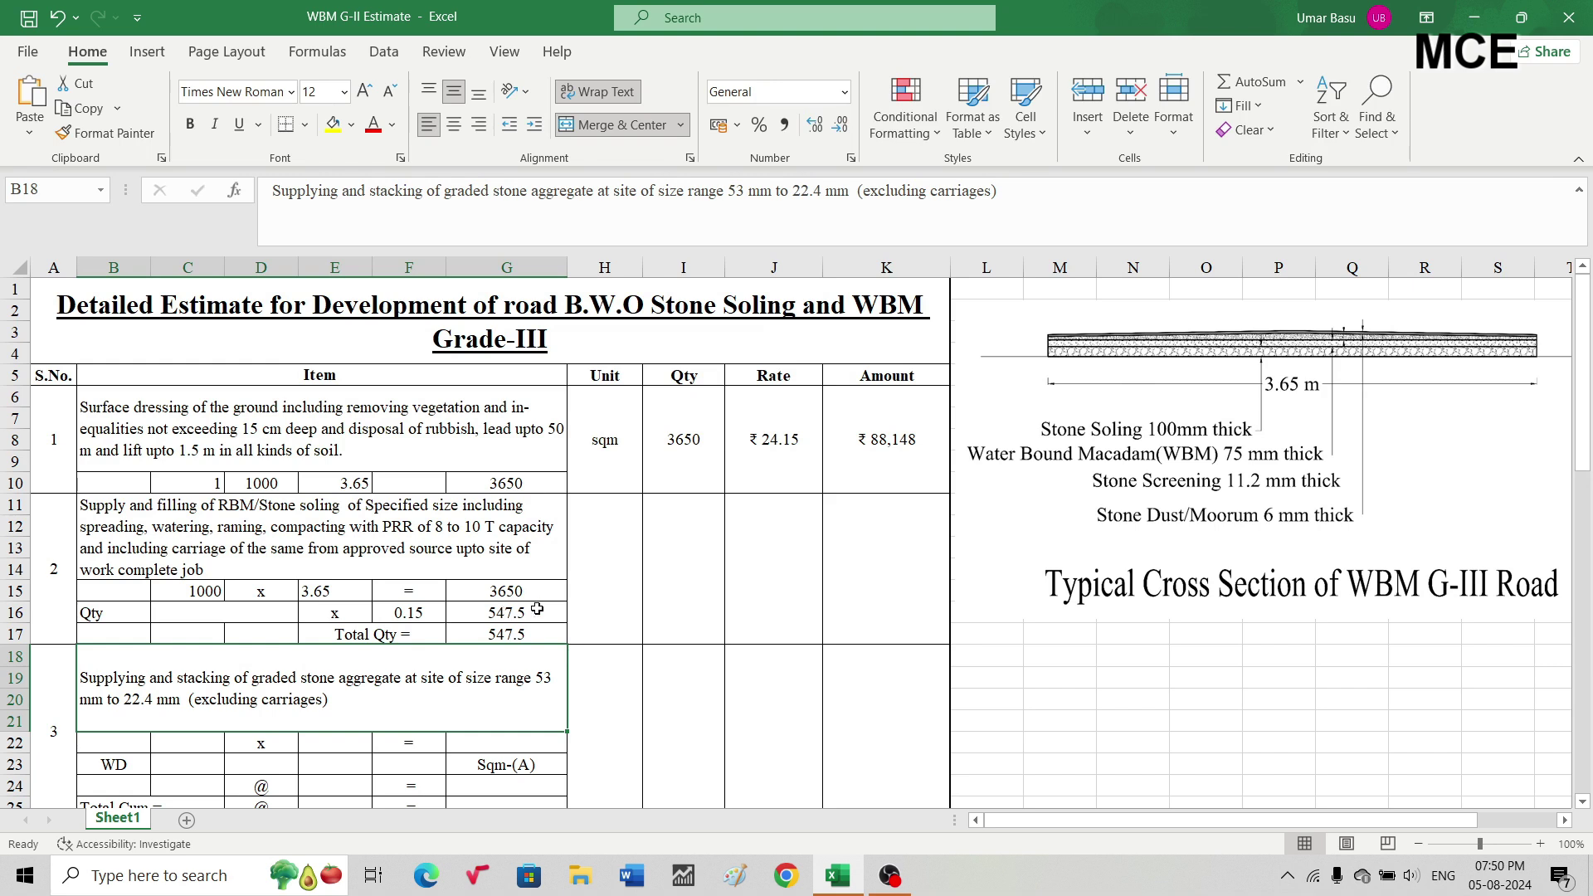
Enter cum as item 2's unit and link its Qty cell to the Total Qty in G17.
left_click(618, 556)
type("cum")
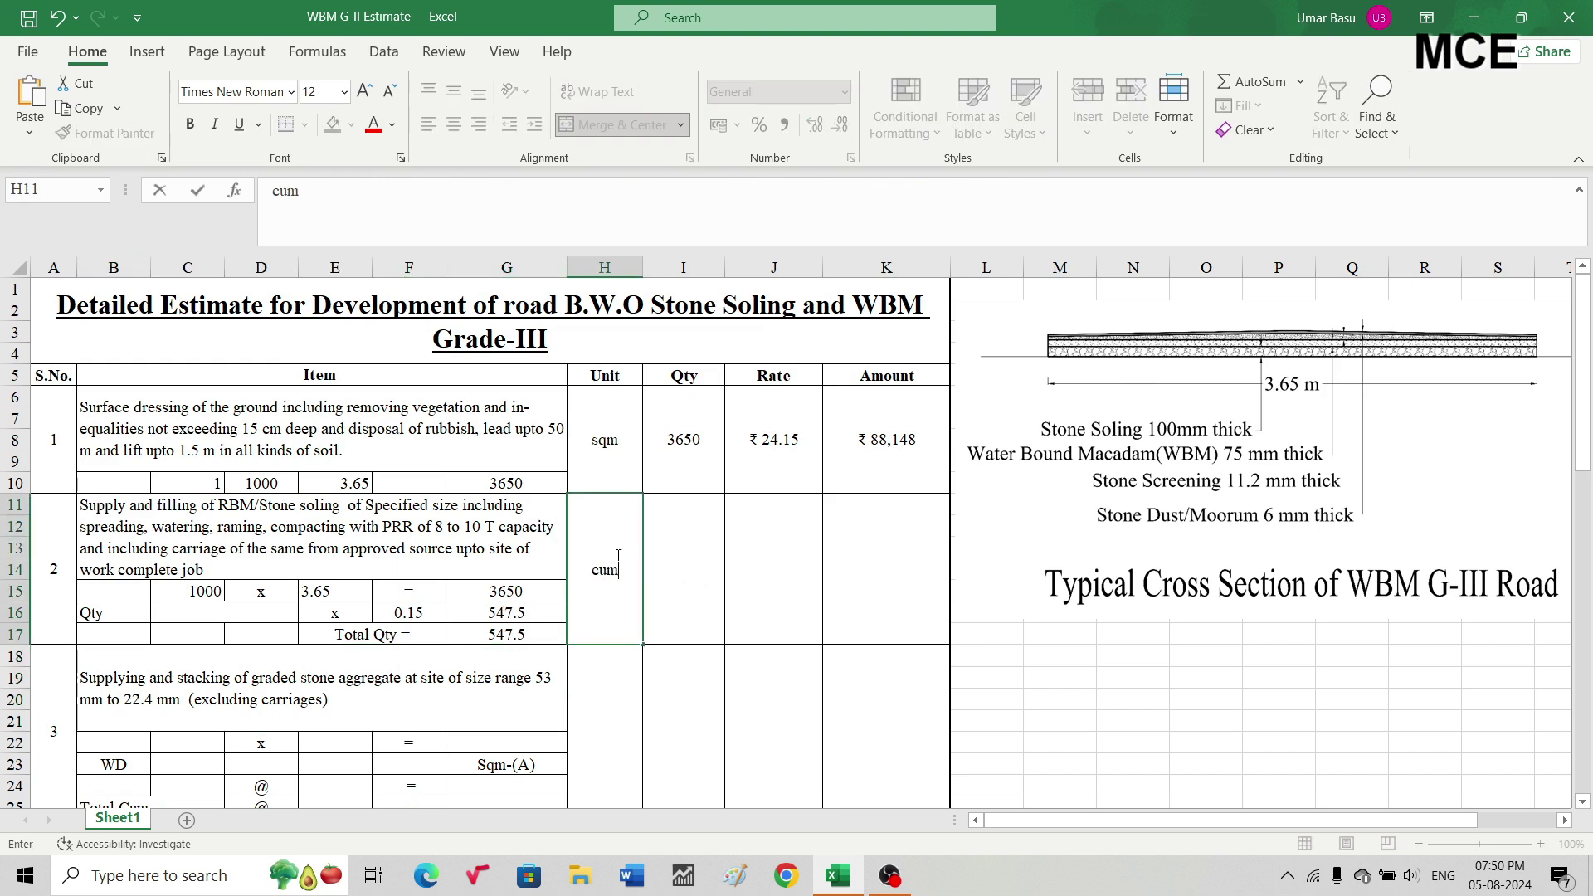
key("Tab")
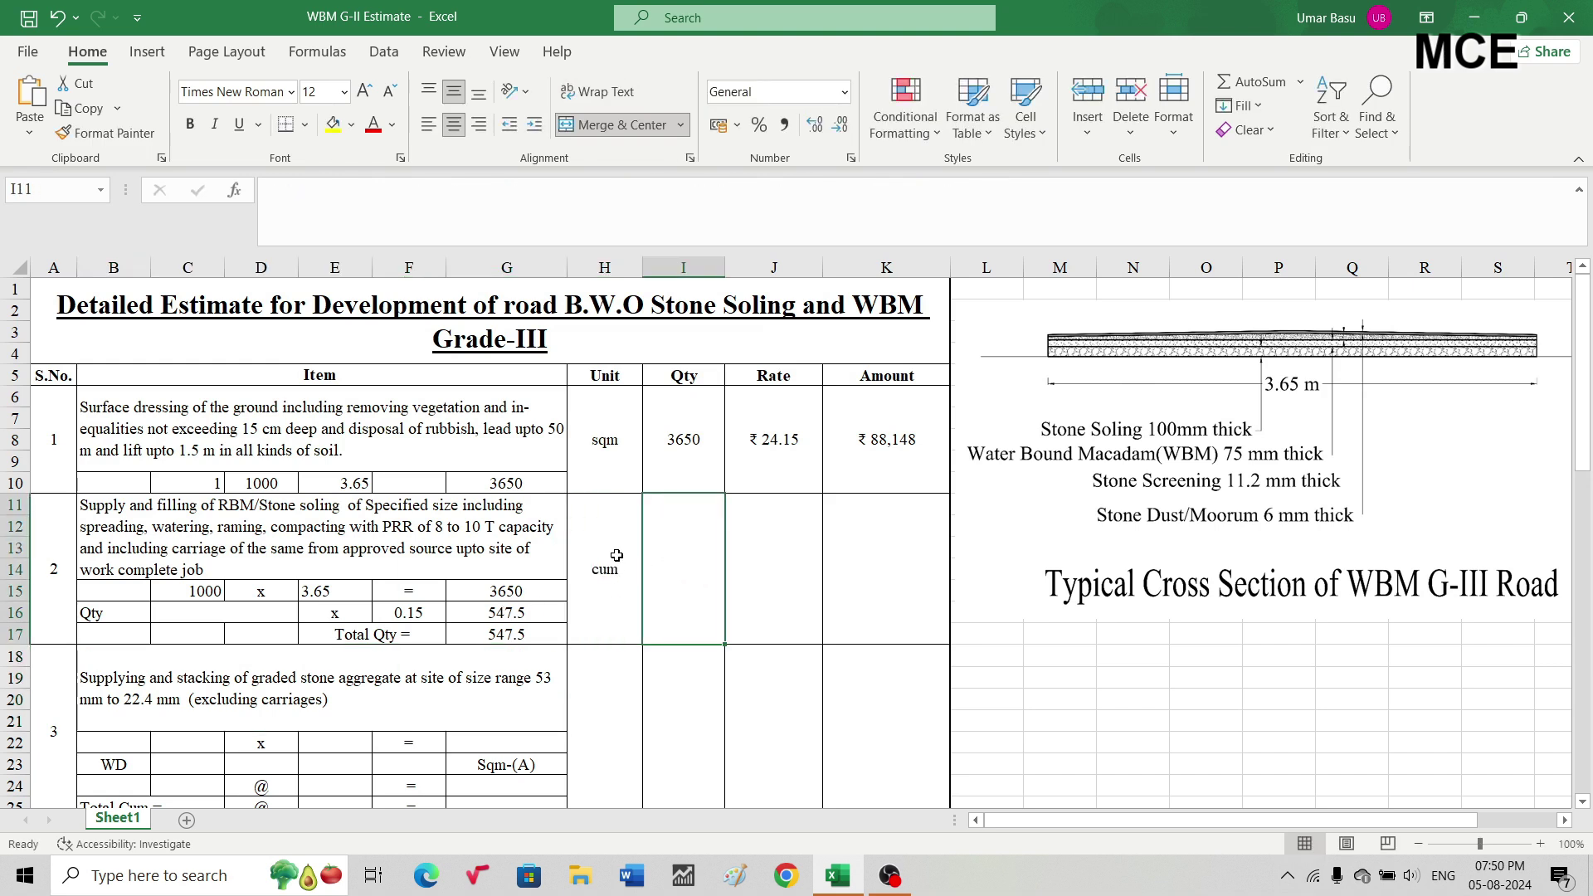
type("=")
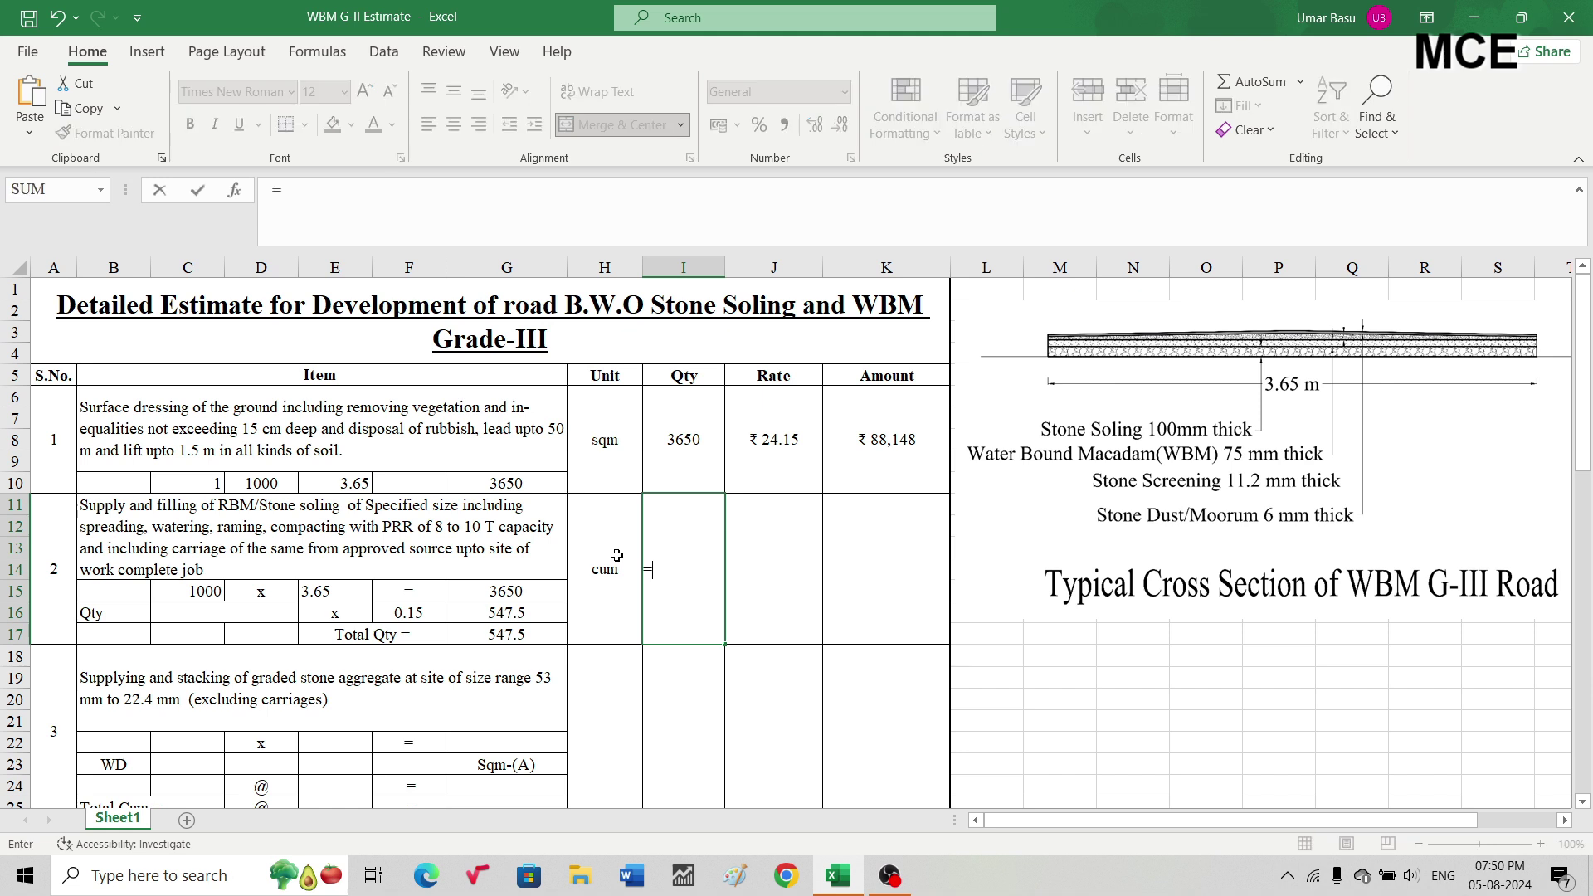
left_click(494, 635)
key("Return")
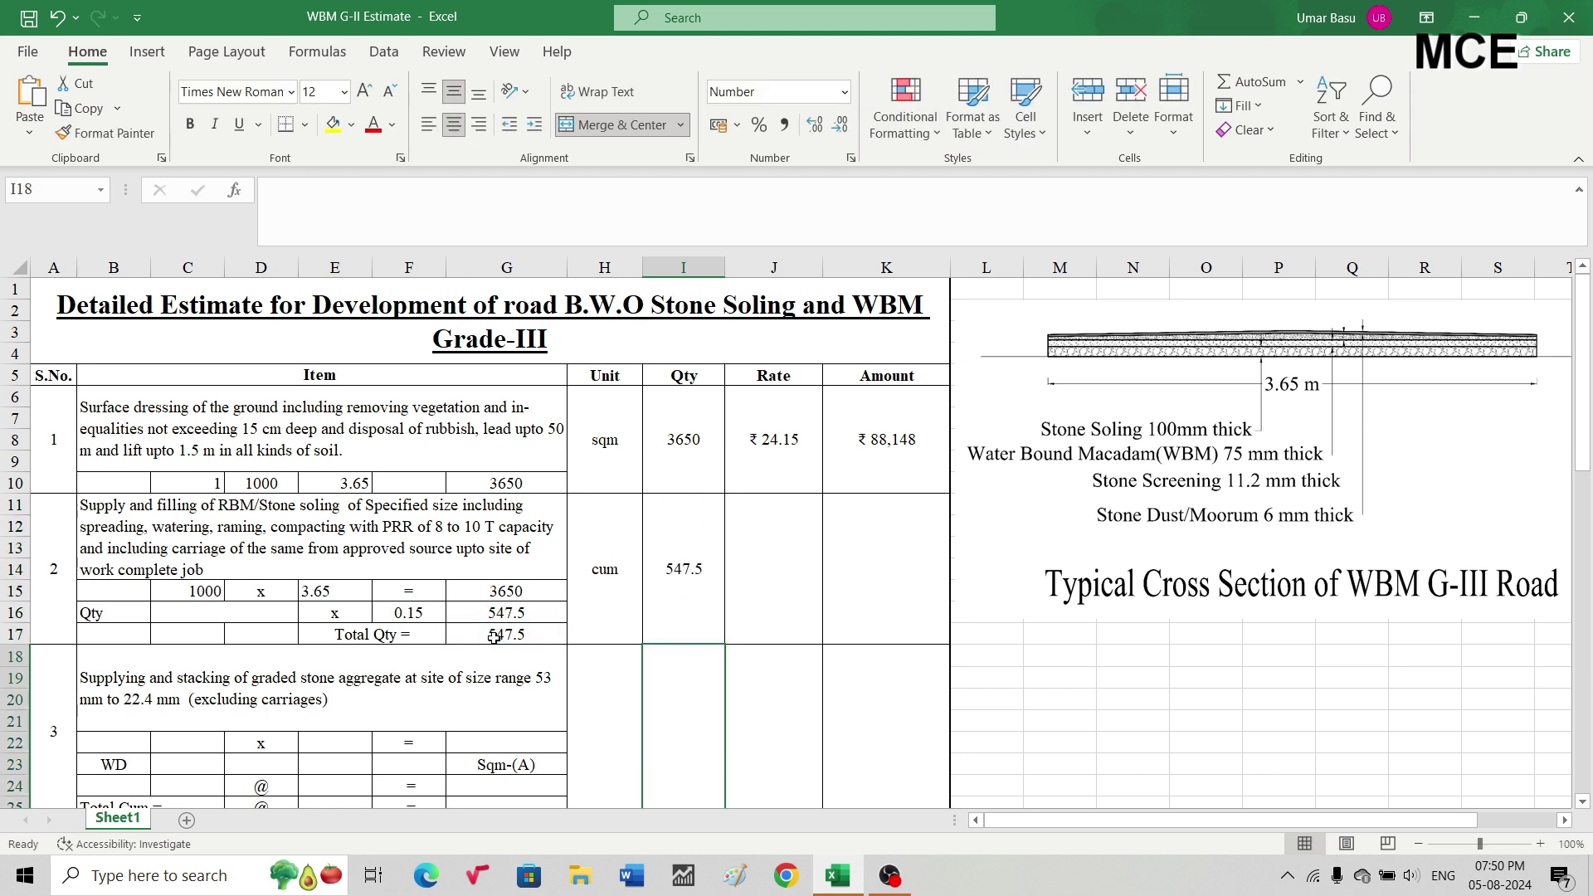
Set item 2's rate to 1000 and calculate its amount in column K as Qty times Rate.
left_click(749, 594)
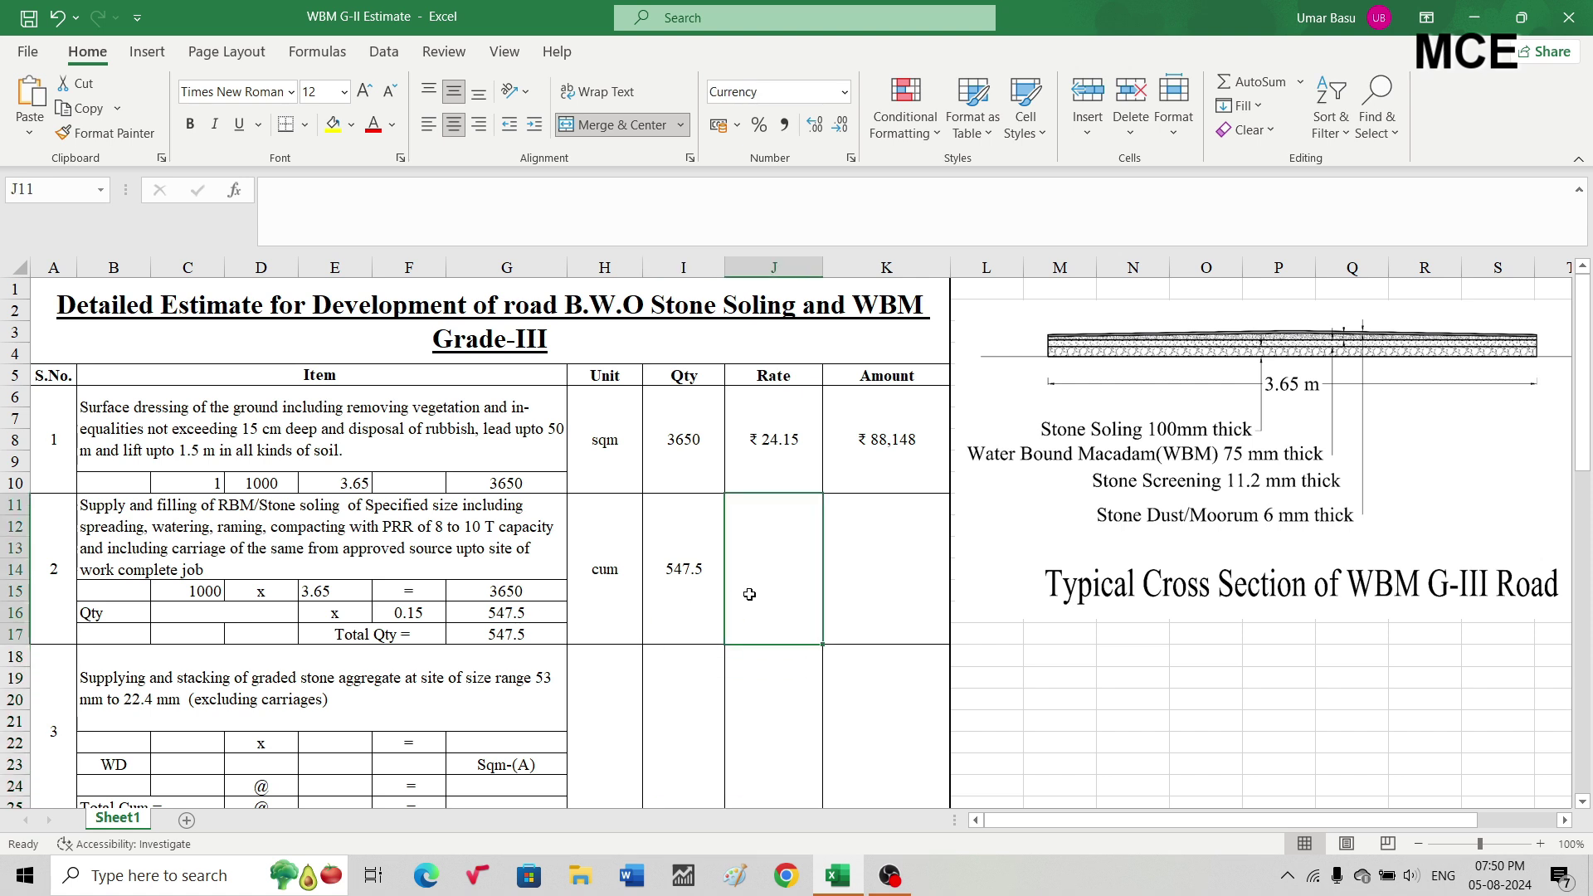
type("1000")
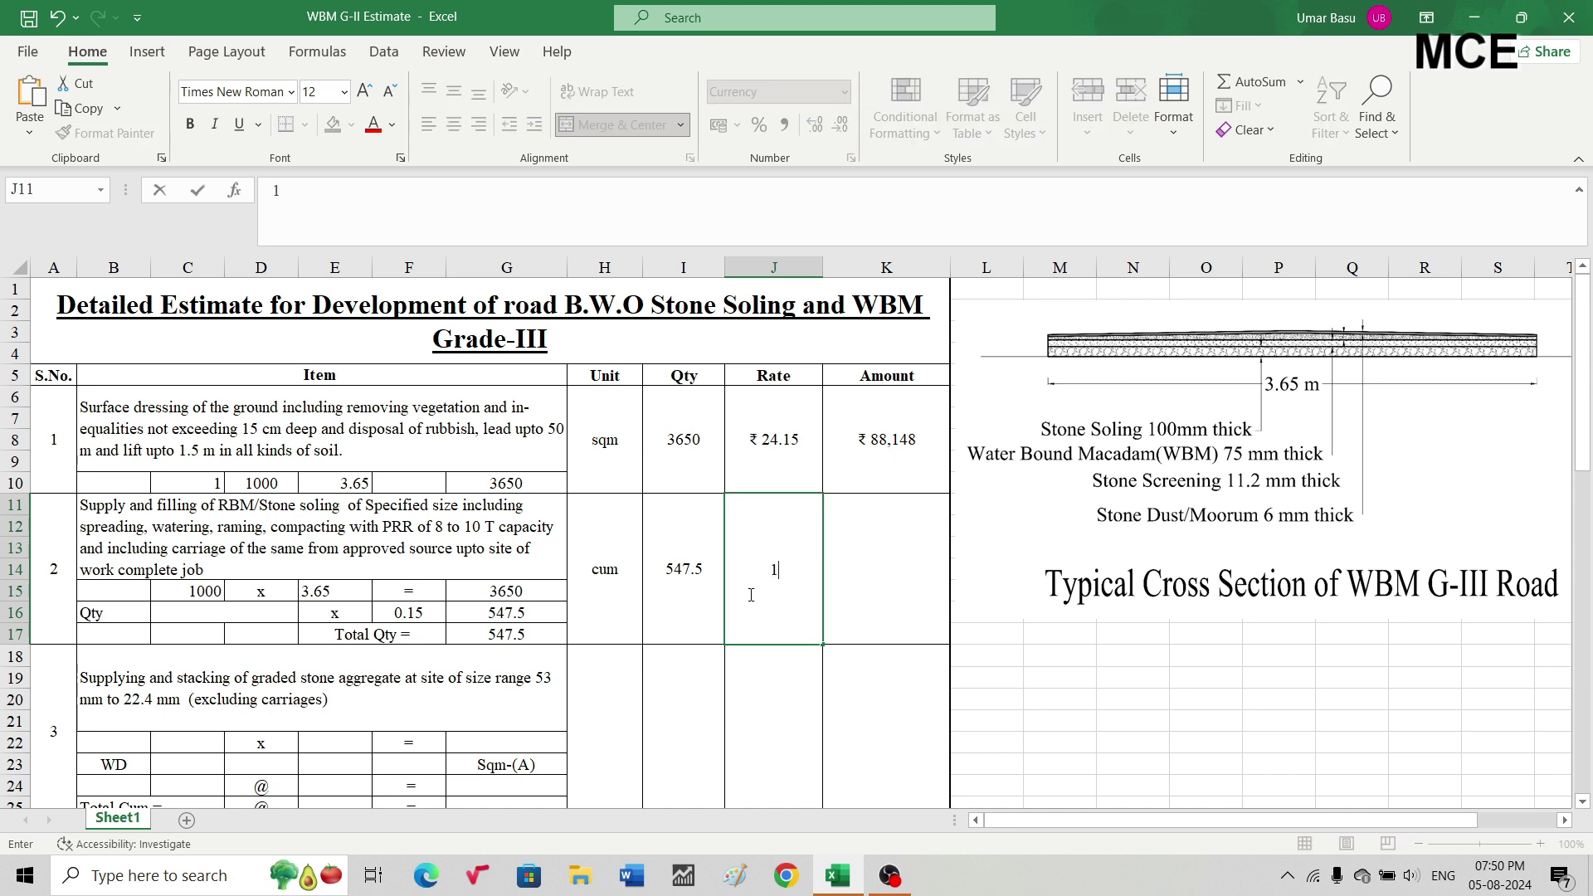
key("Return")
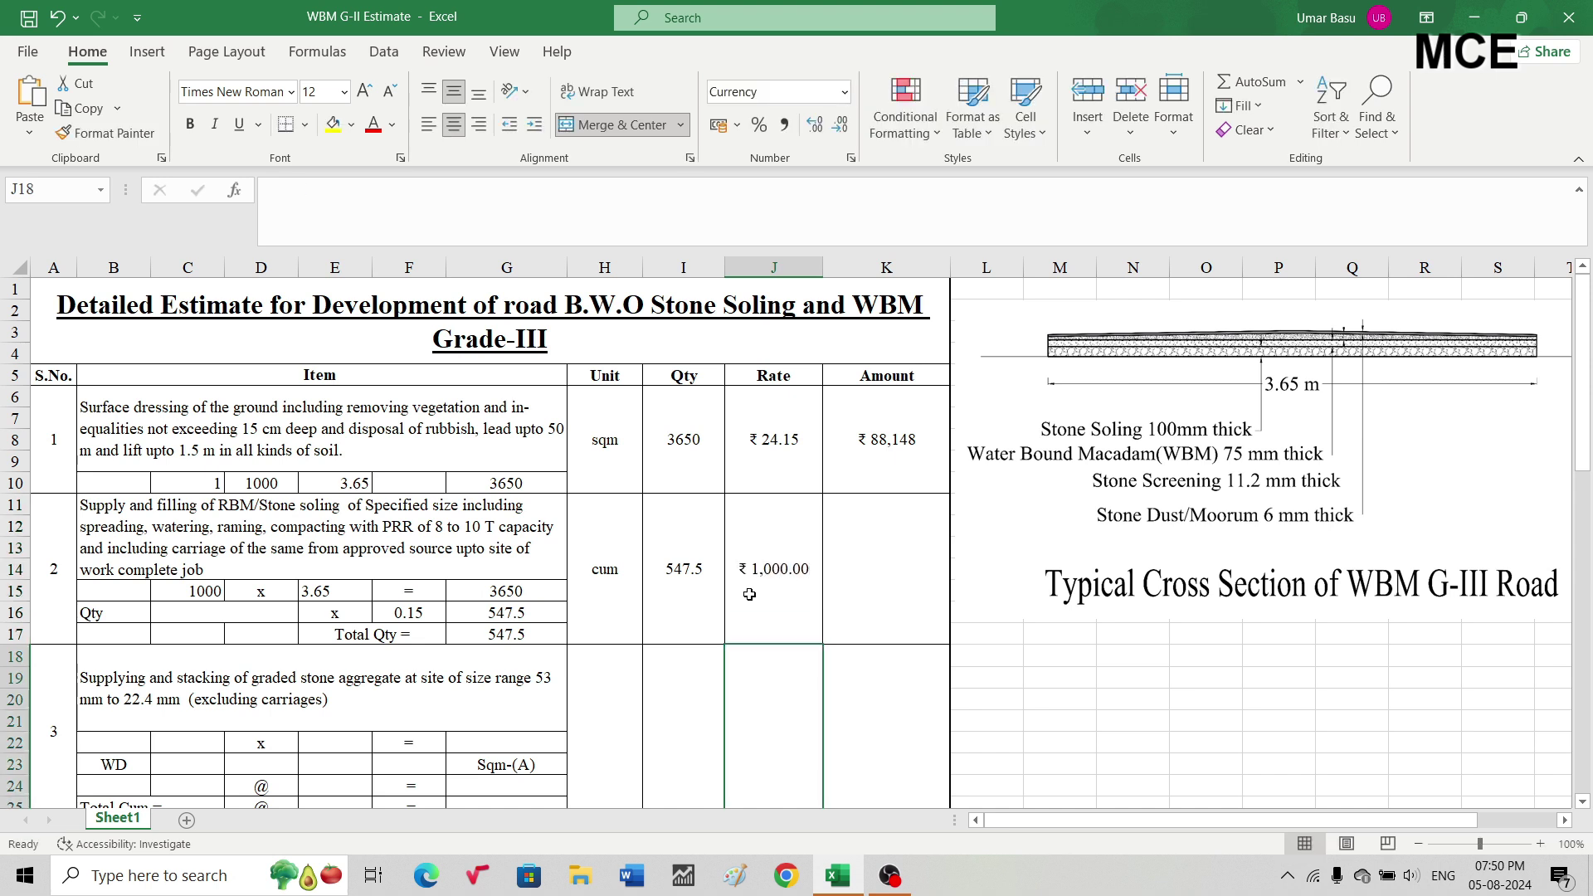
left_click(886, 564)
type("=")
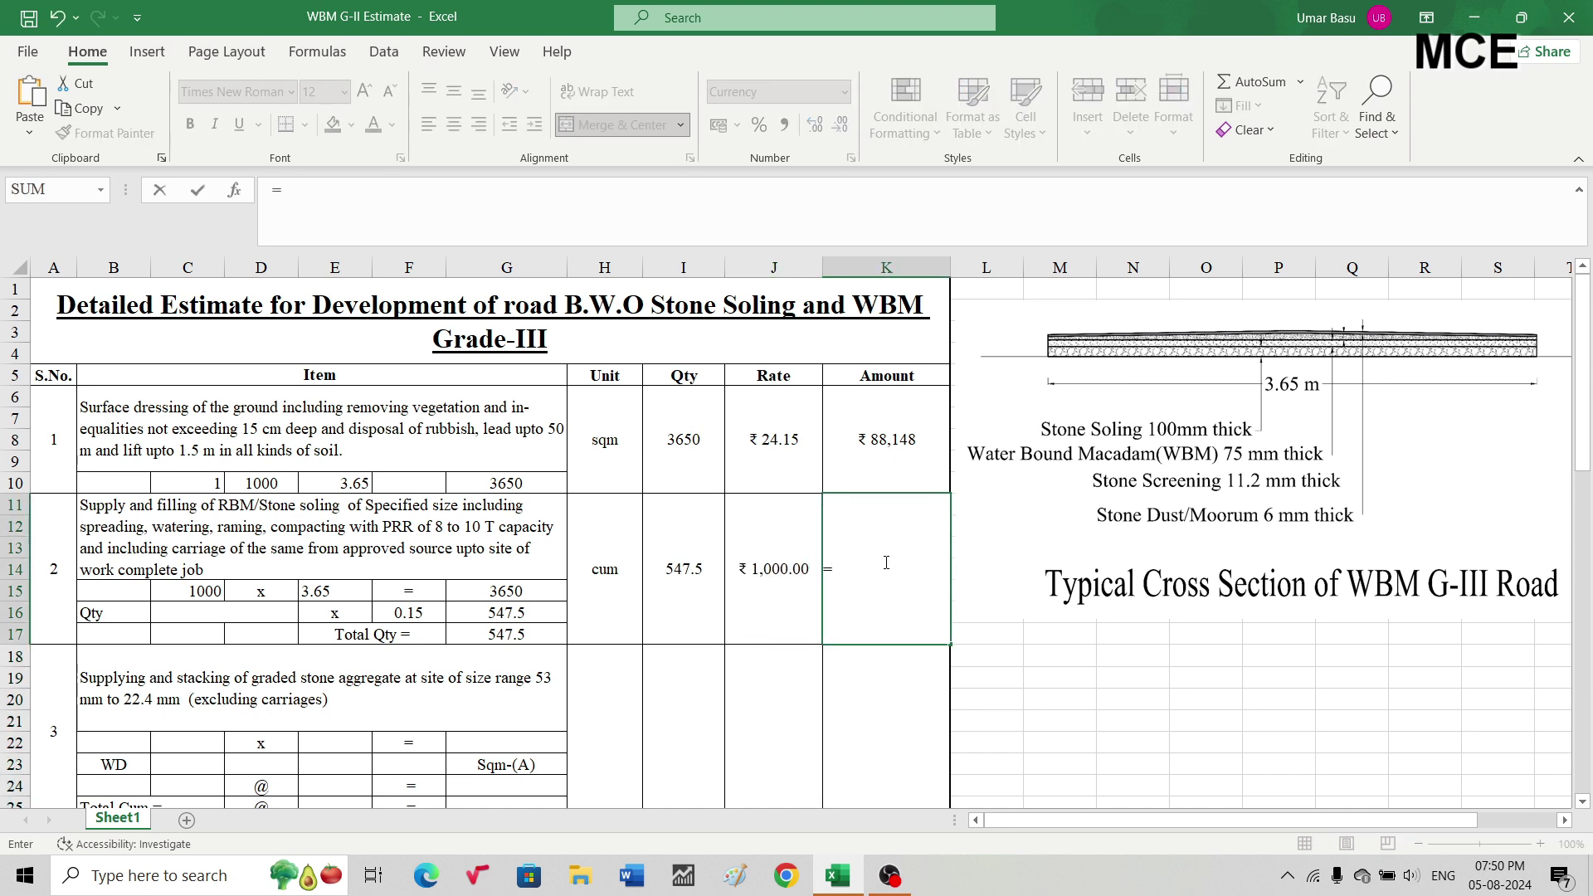
left_click(688, 569)
type("*")
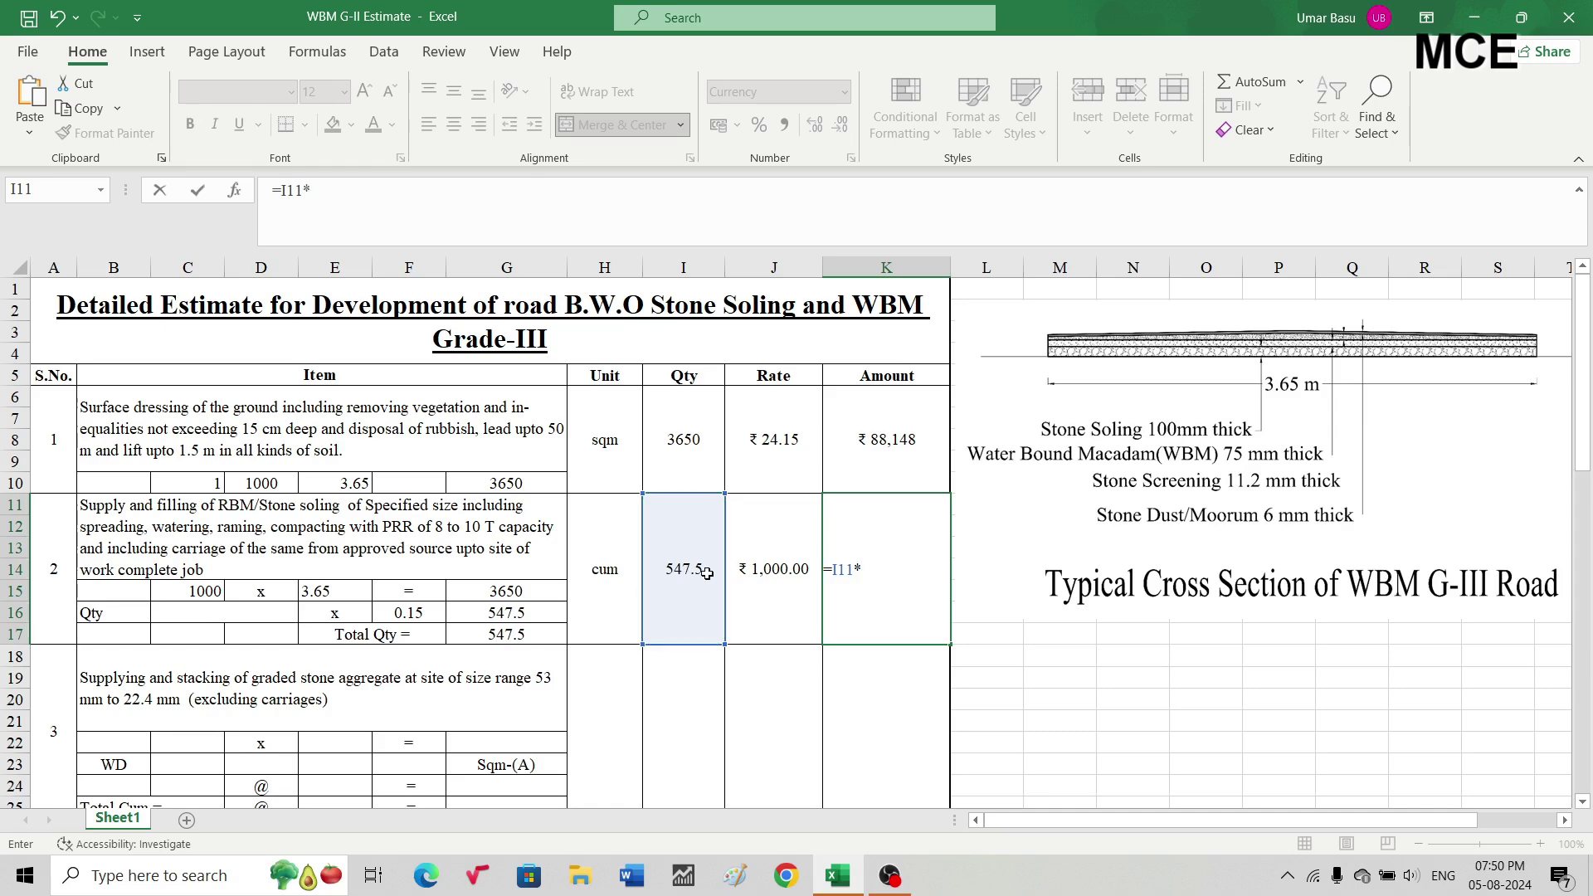
left_click(754, 580)
key("Return")
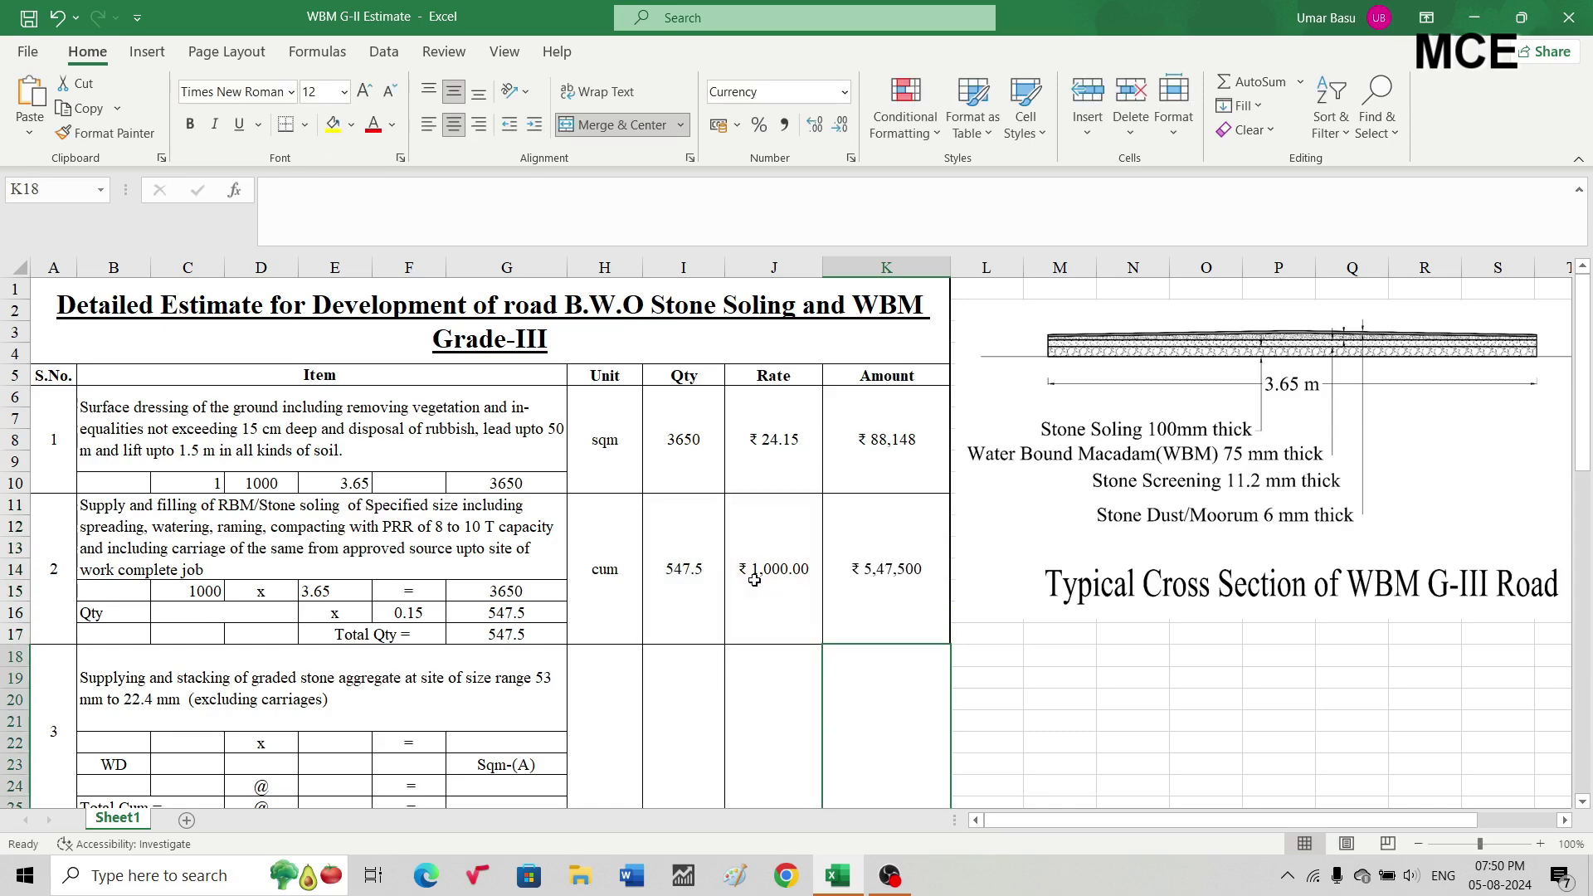
Enter the graded stone aggregate item's length of 1000 in C22 and width of 3.65 in E22.
scroll(754, 580, "down", 1)
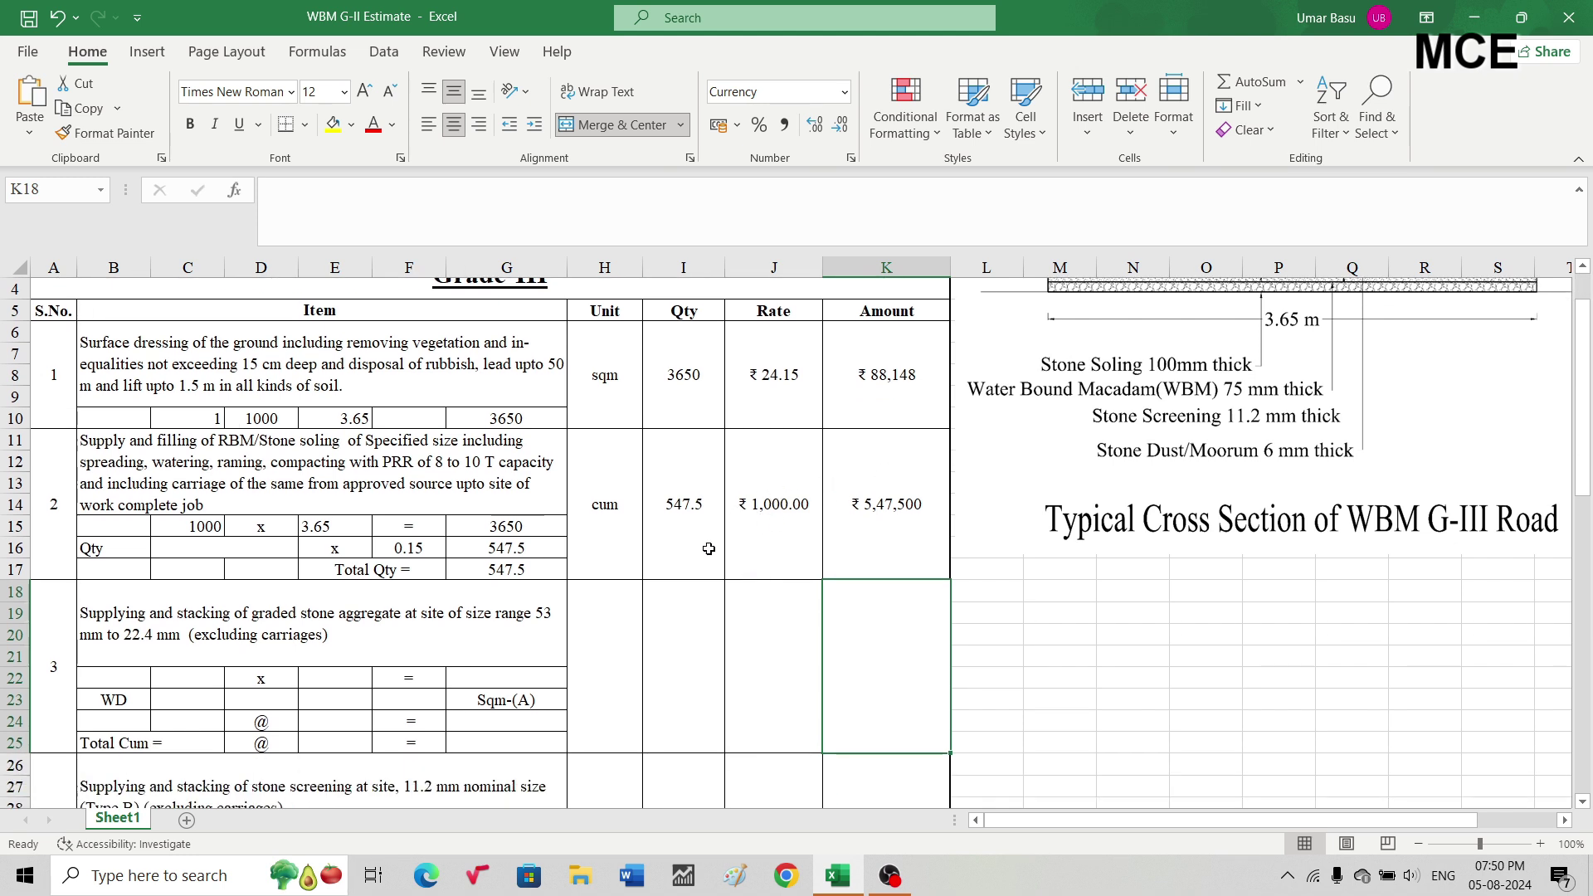
scroll(379, 612, "down", 1)
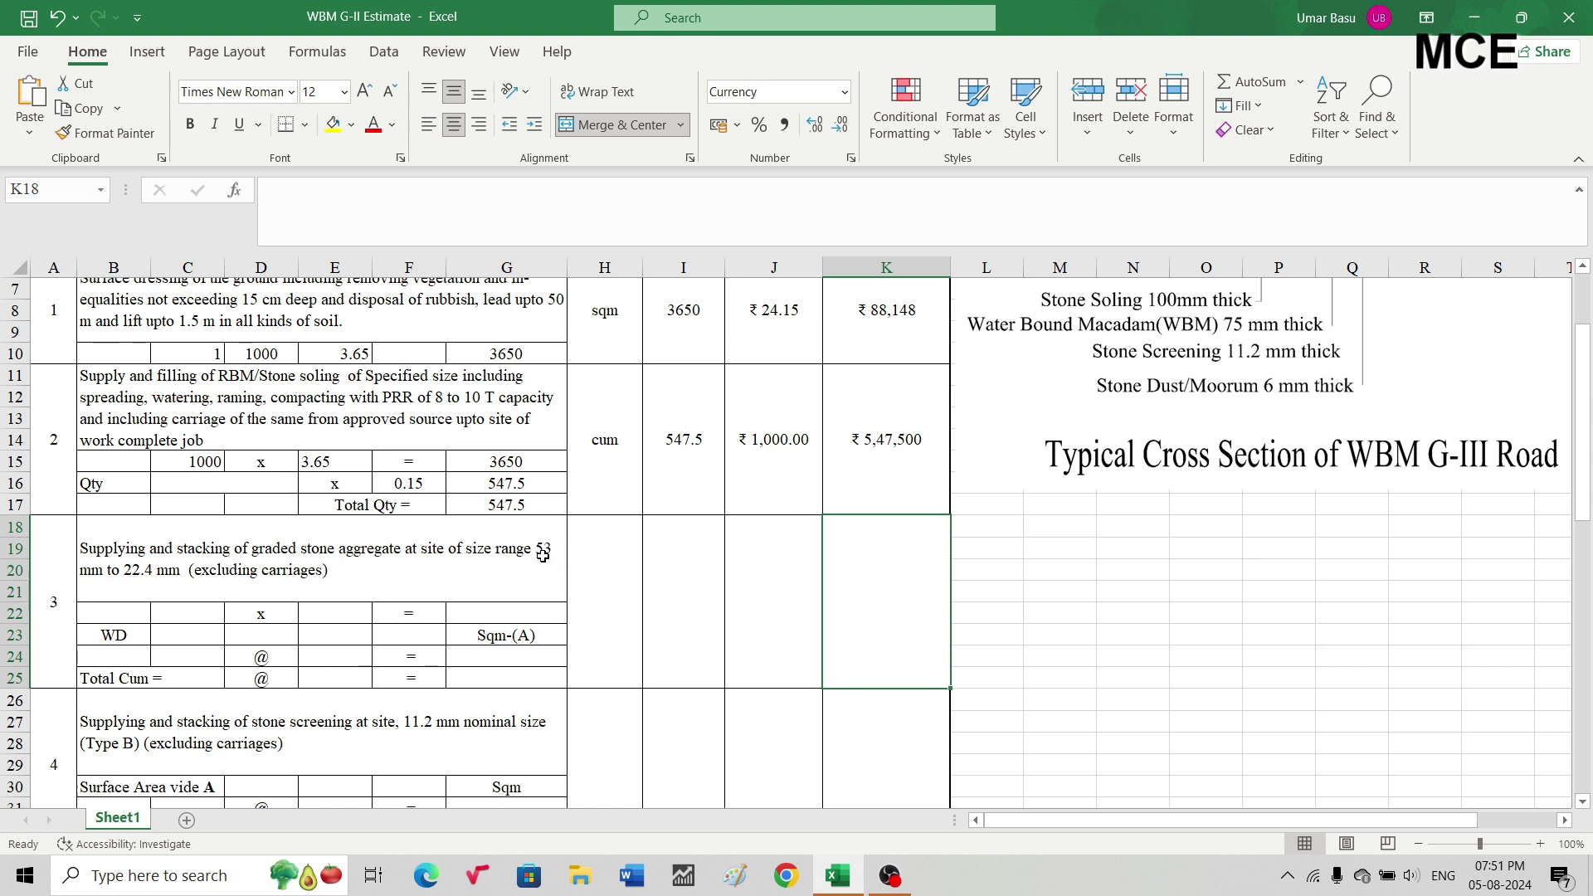
left_click(190, 612)
type("1000")
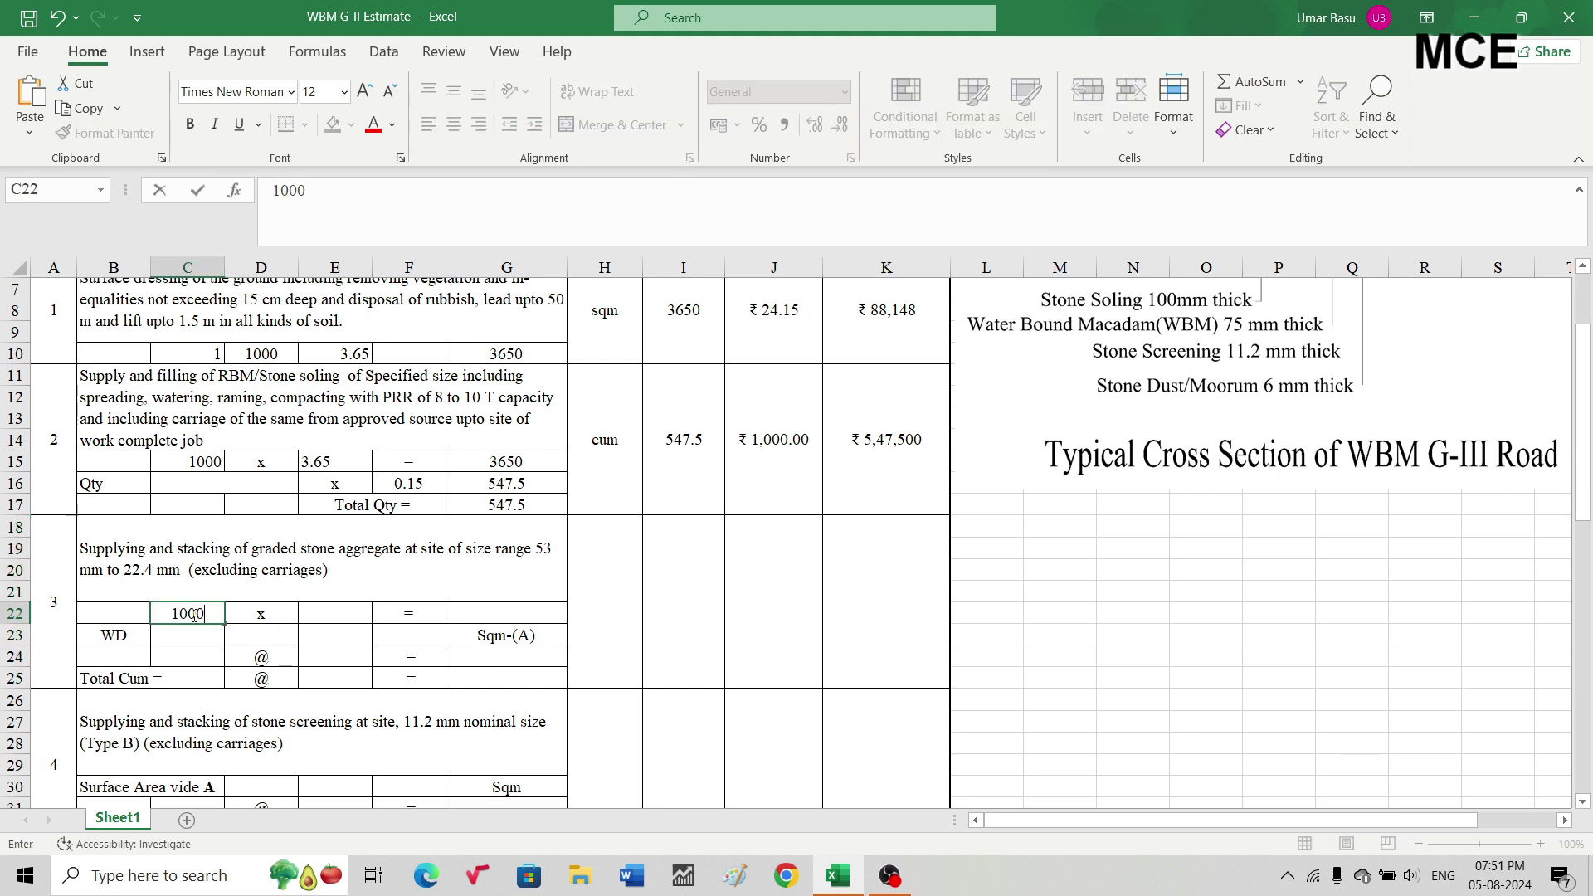
key("Tab")
key("Tab")
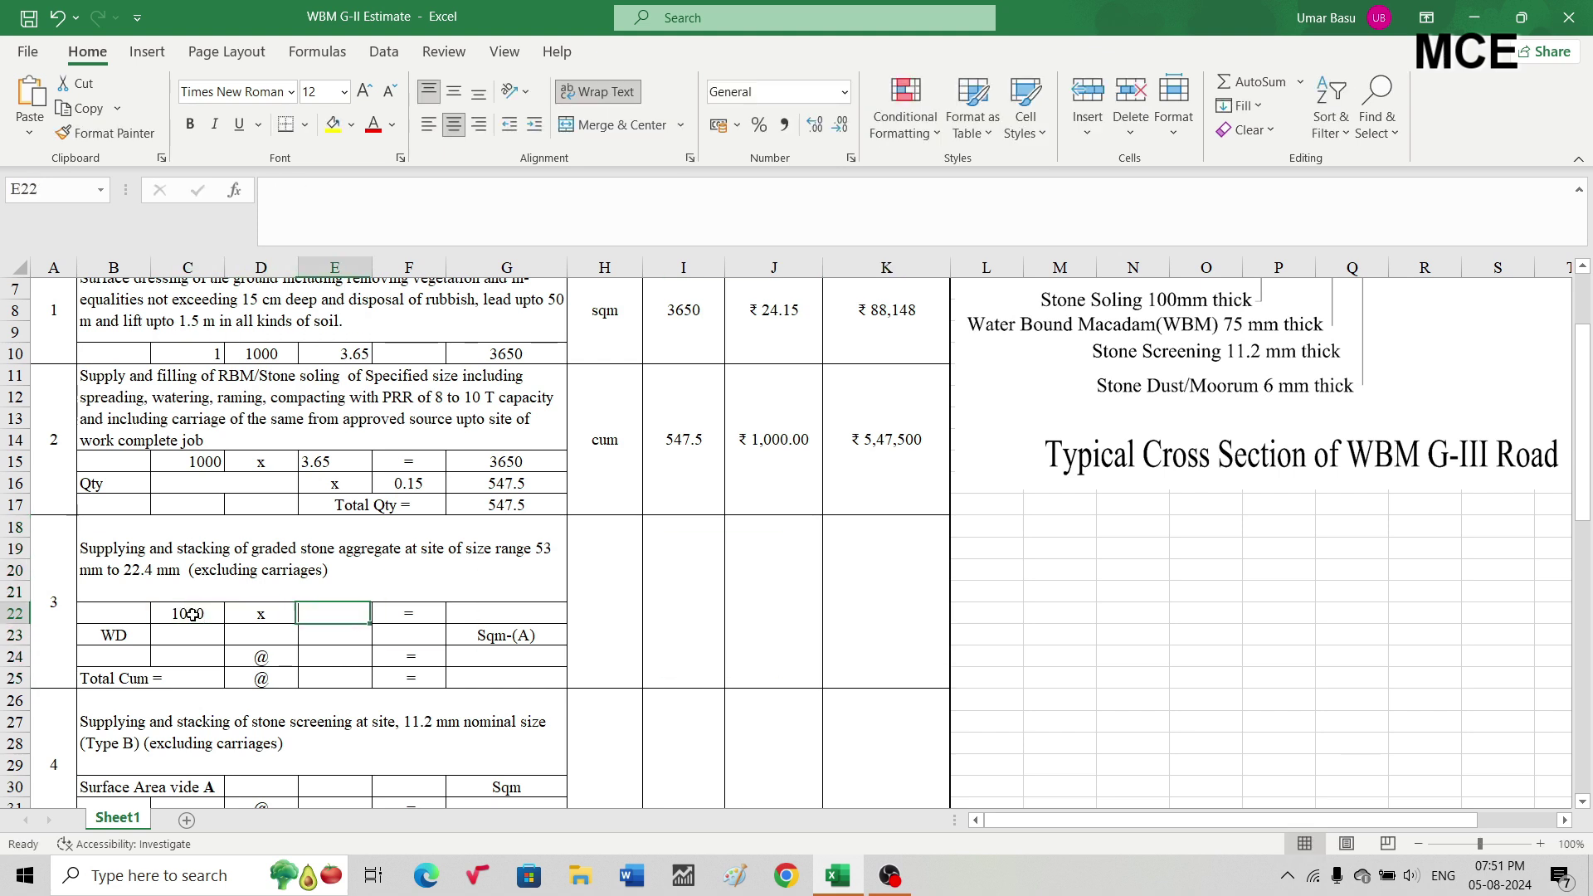
type("3.65")
key("Return")
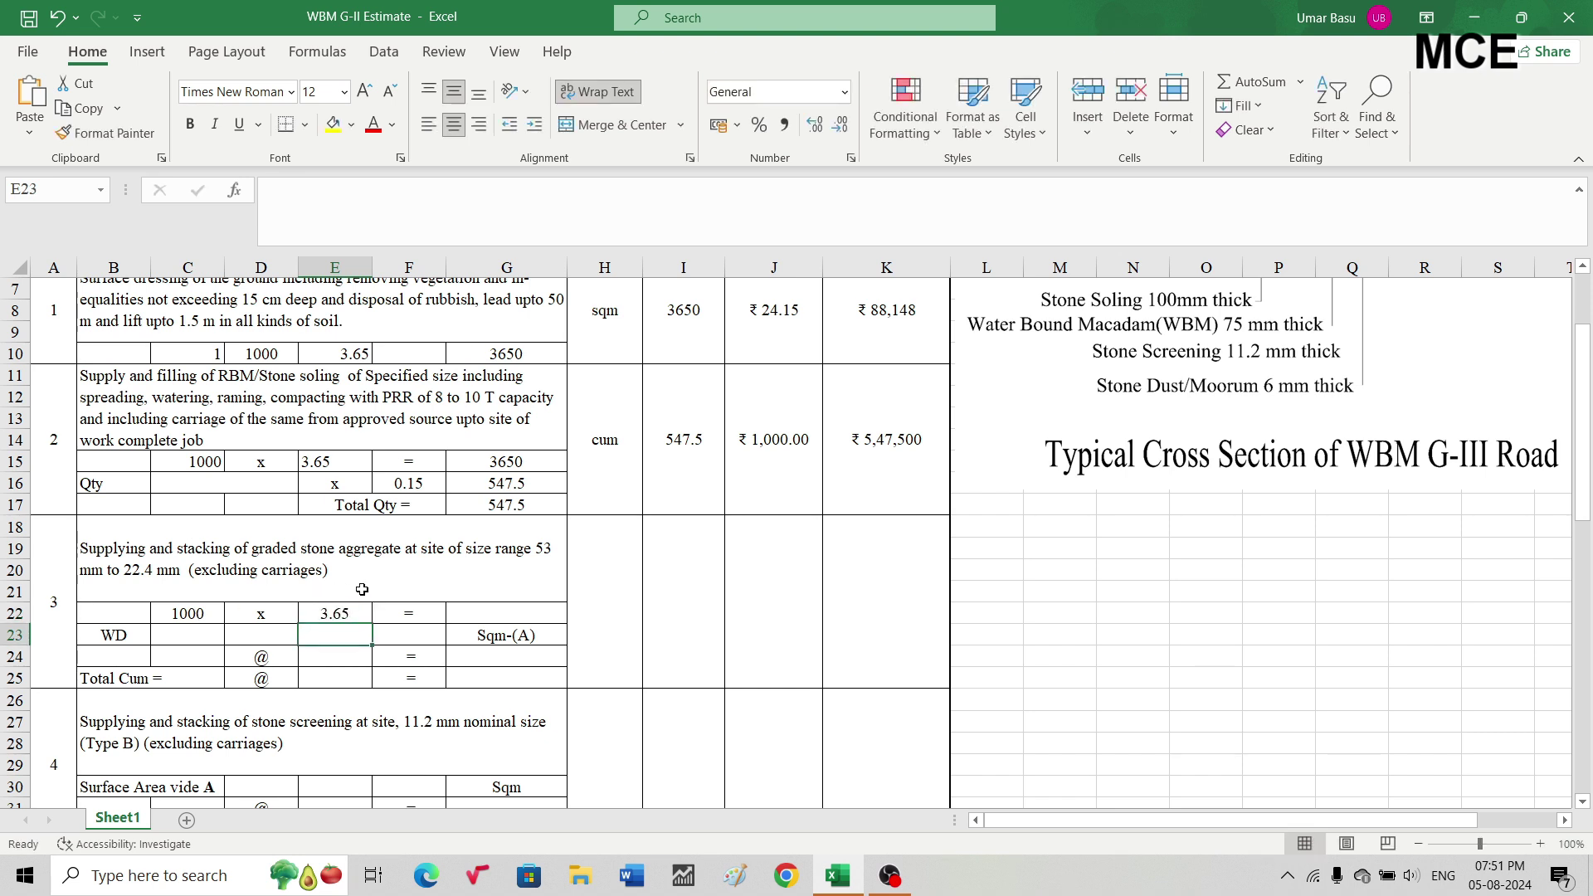
Calculate the graded stone aggregate area in G22 with the formula =C22*E22.
left_click(481, 615)
type("=")
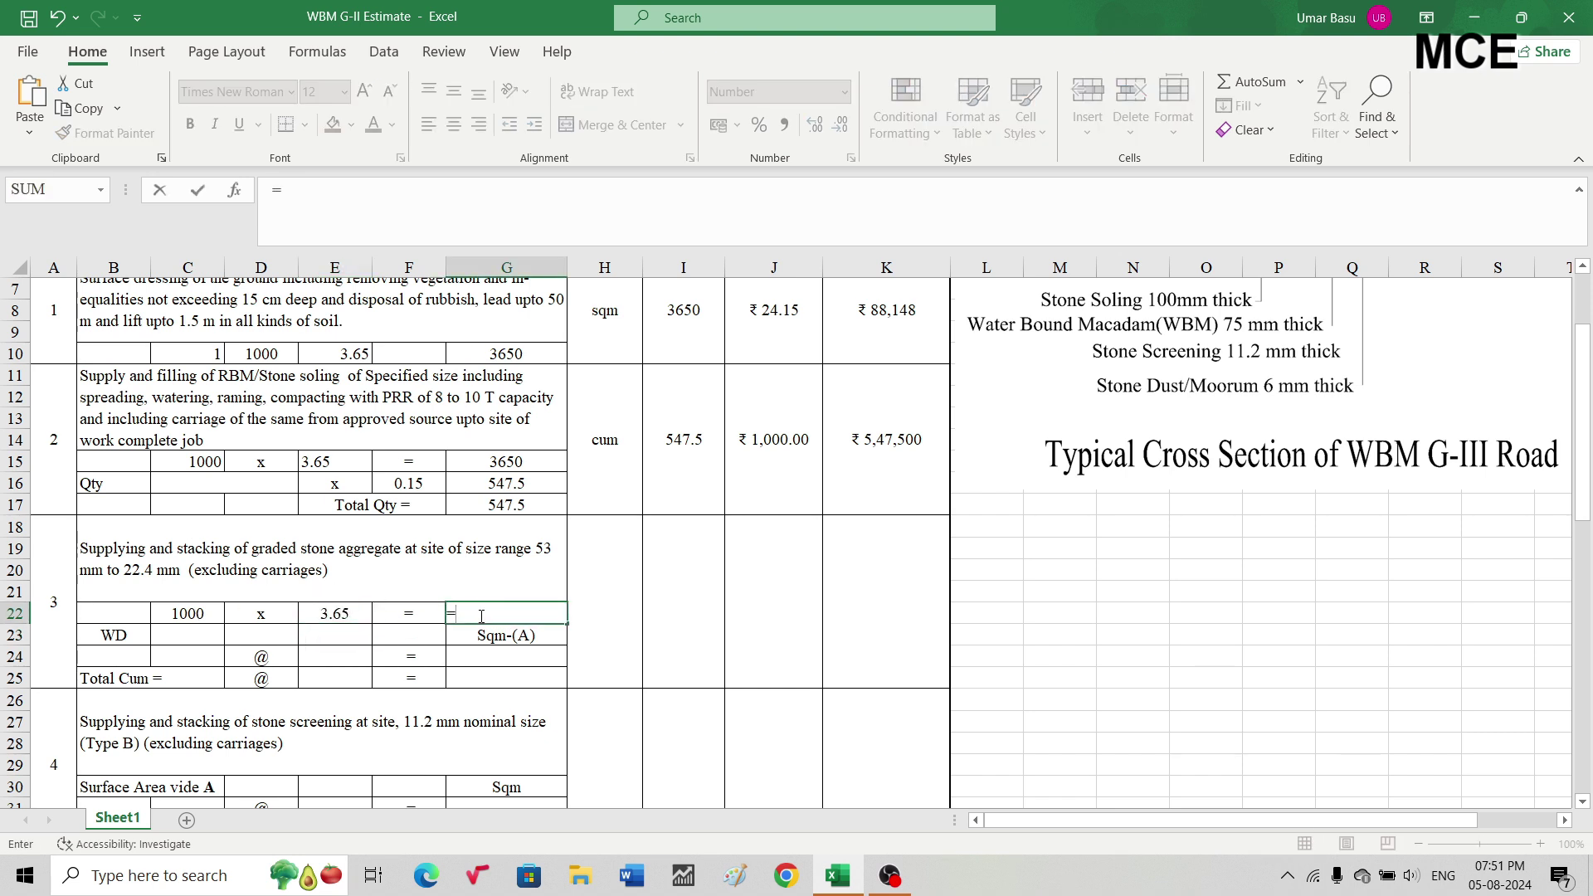
left_click(184, 613)
type("*")
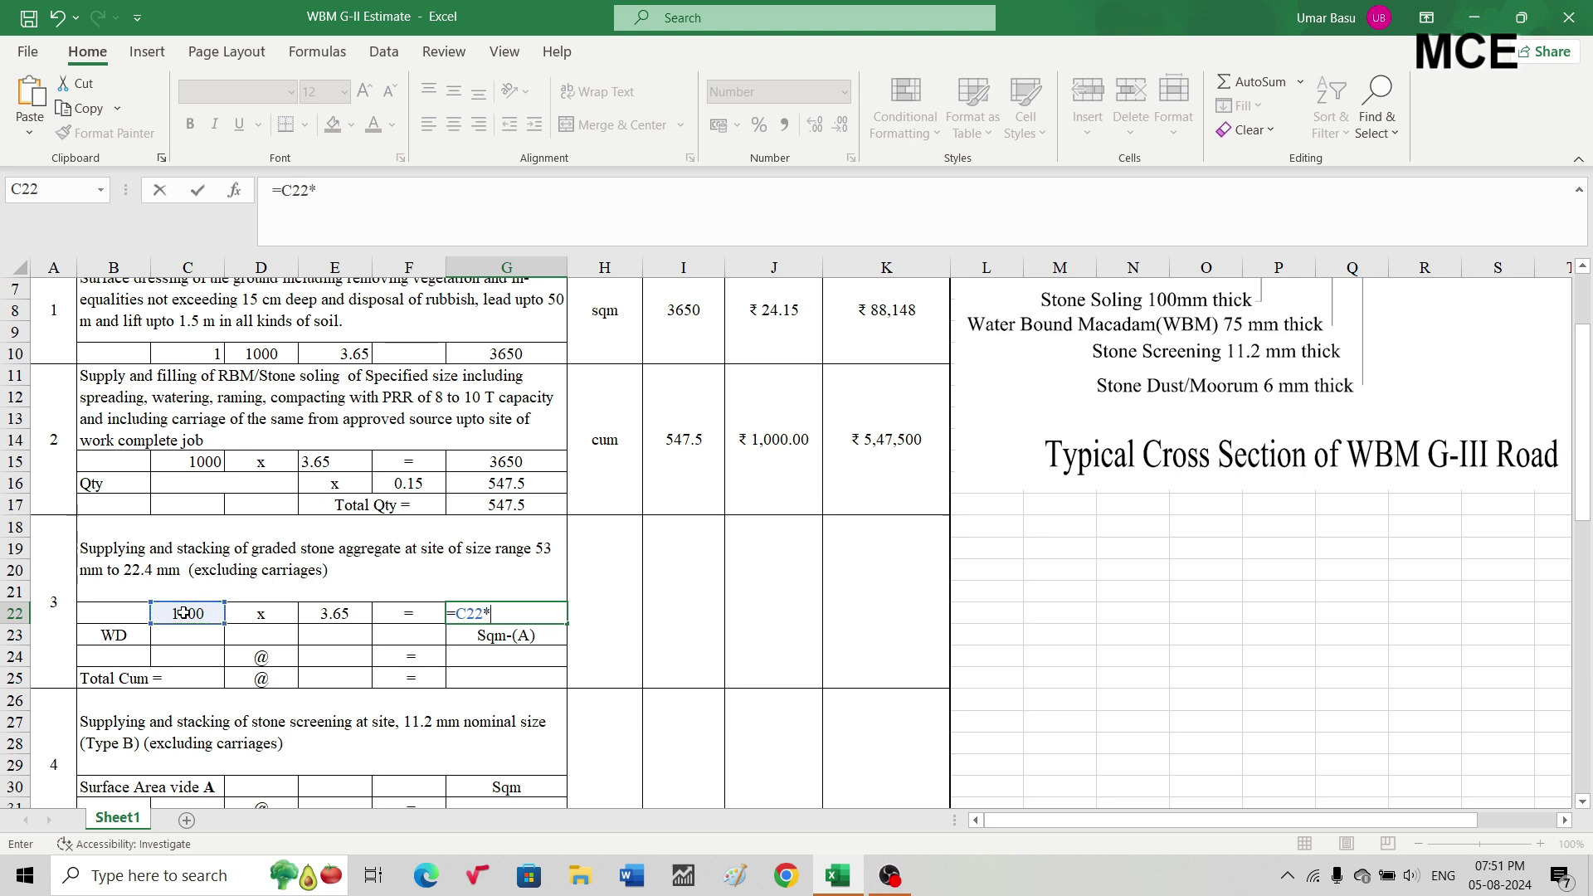
left_click(329, 615)
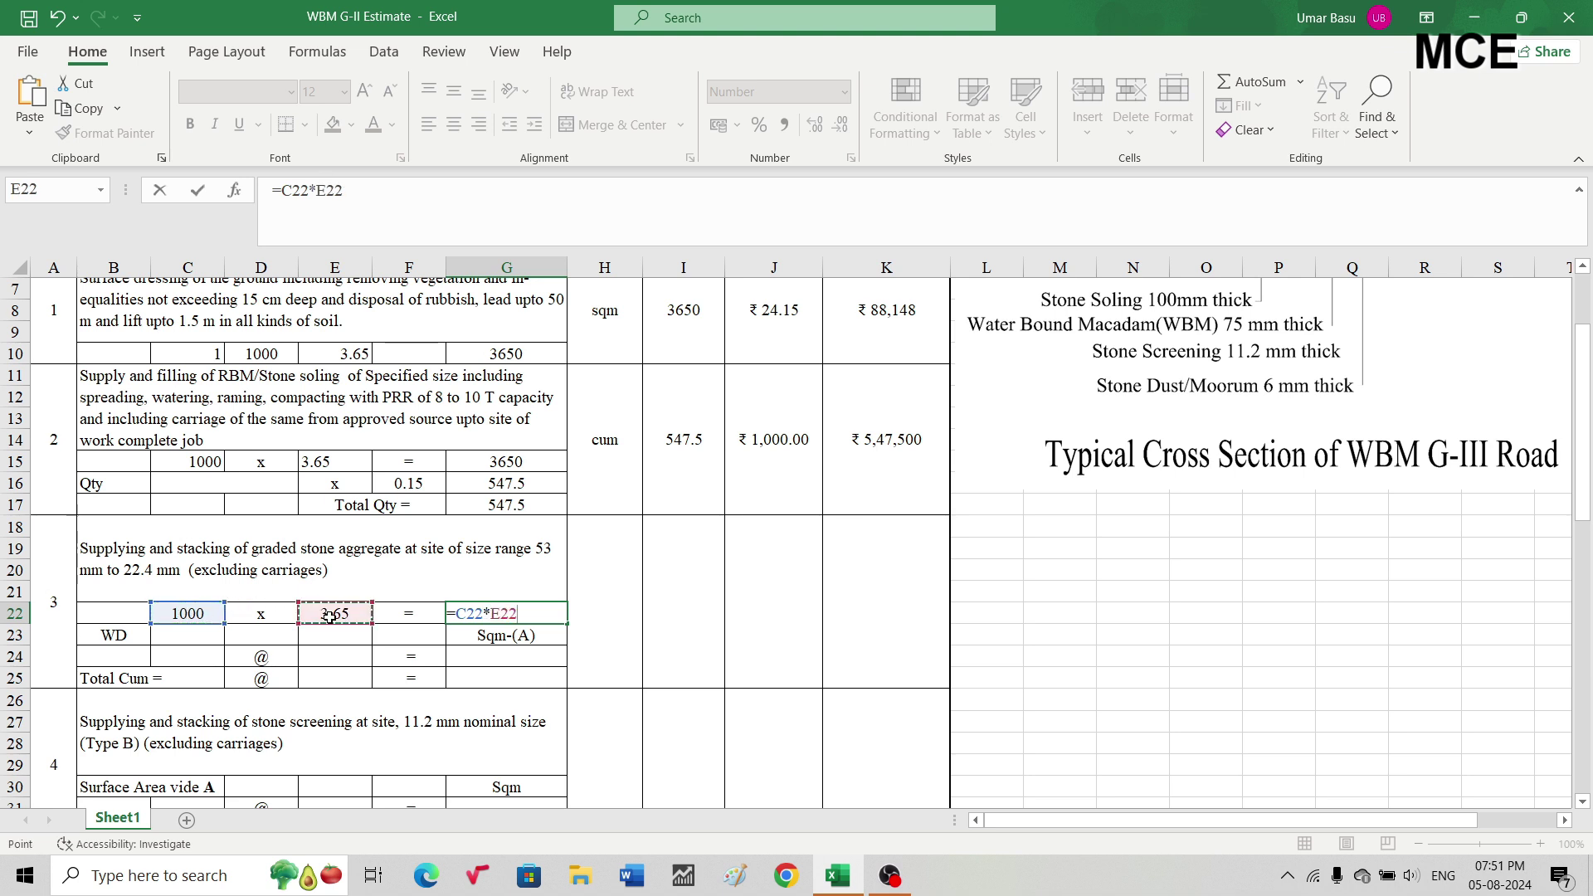
key("Return")
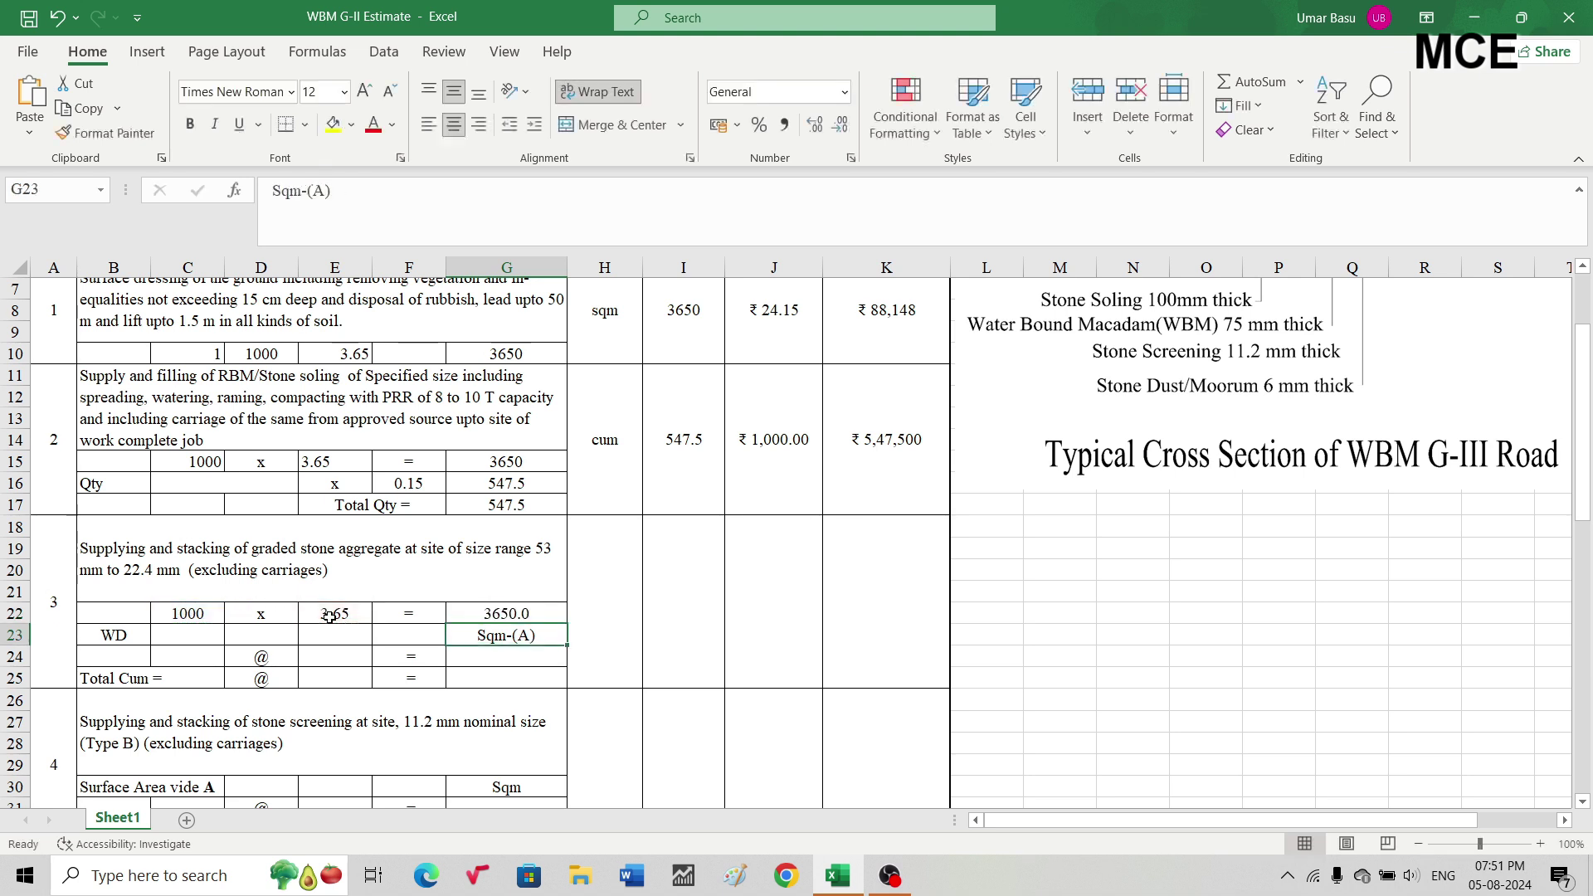
Link F23 in the WD row to the calculated aggregate area in G22.
left_click(407, 638)
type("=")
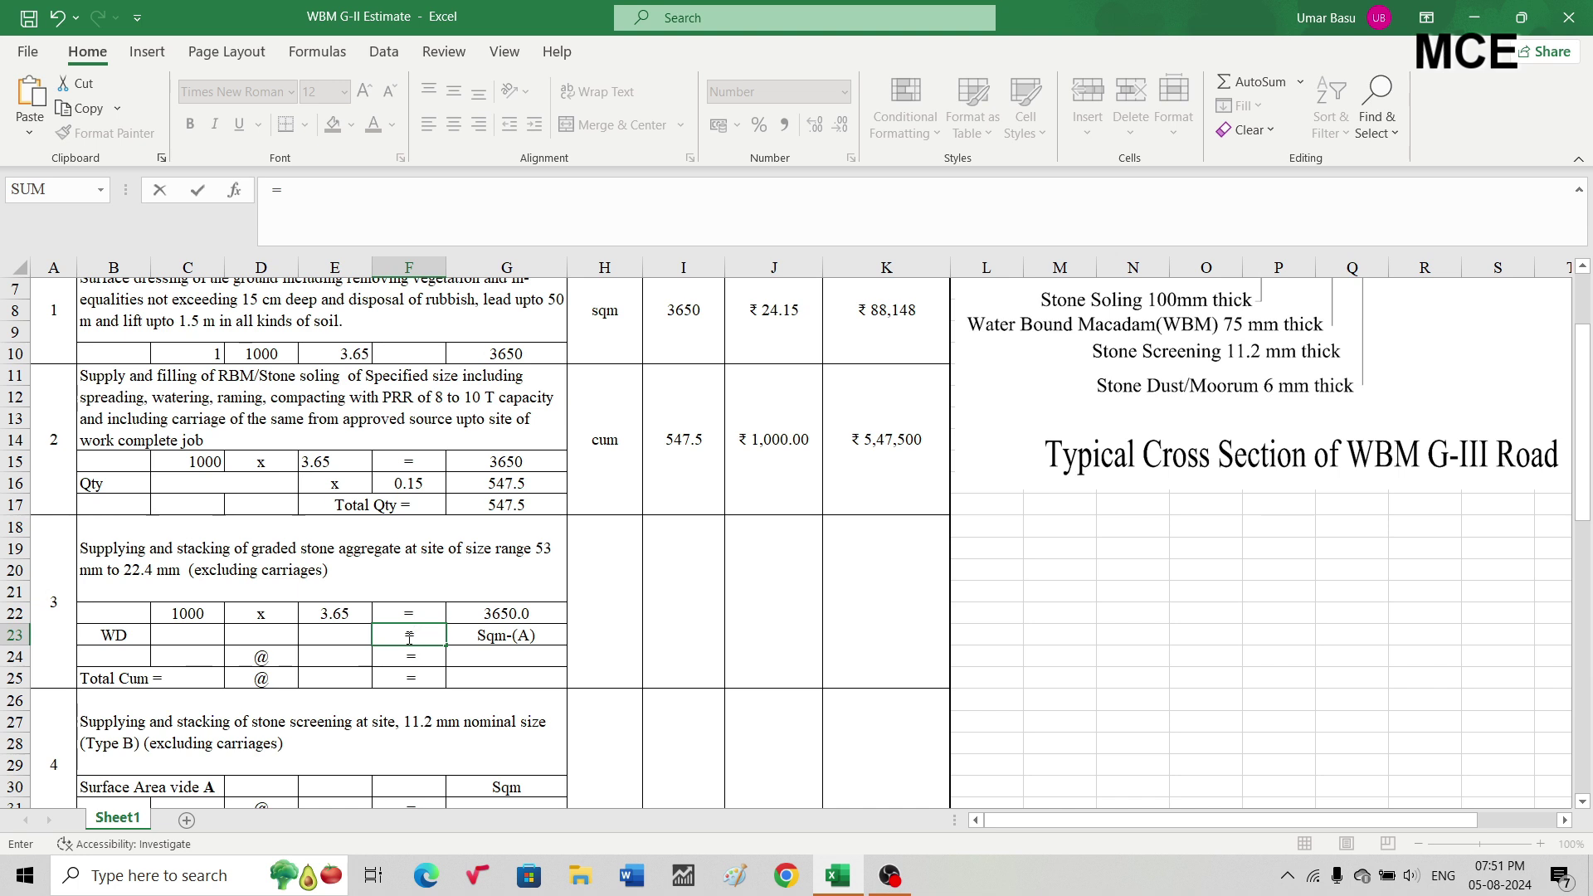
left_click(487, 613)
key("Return")
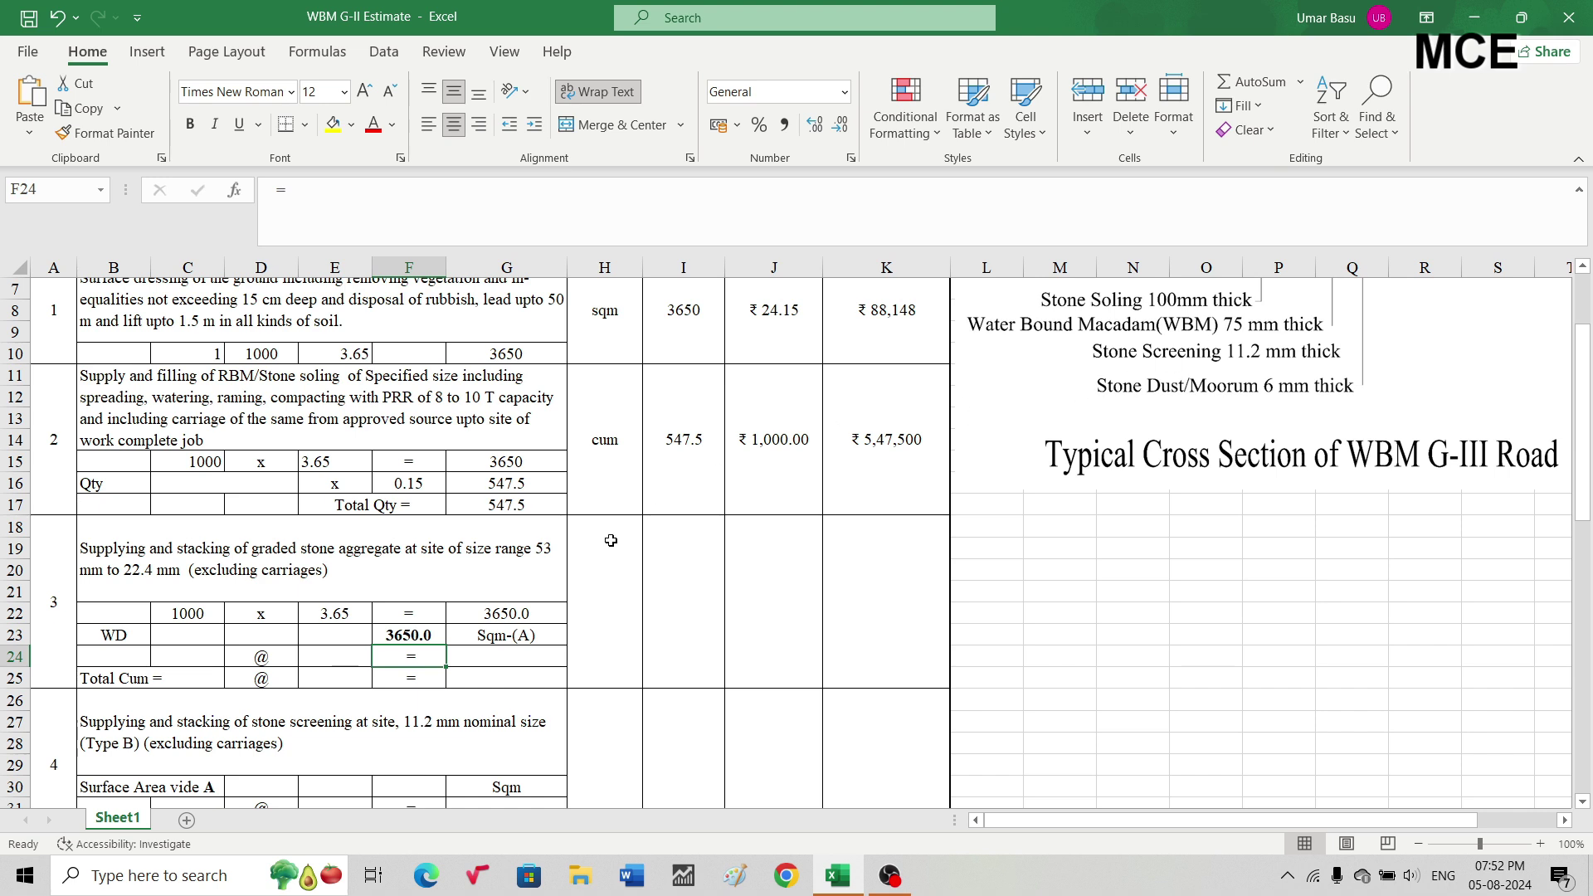
Enter 0.1 in E24 and calculate the aggregate volume in G24 with the formula =F23*E24.
left_click(337, 659)
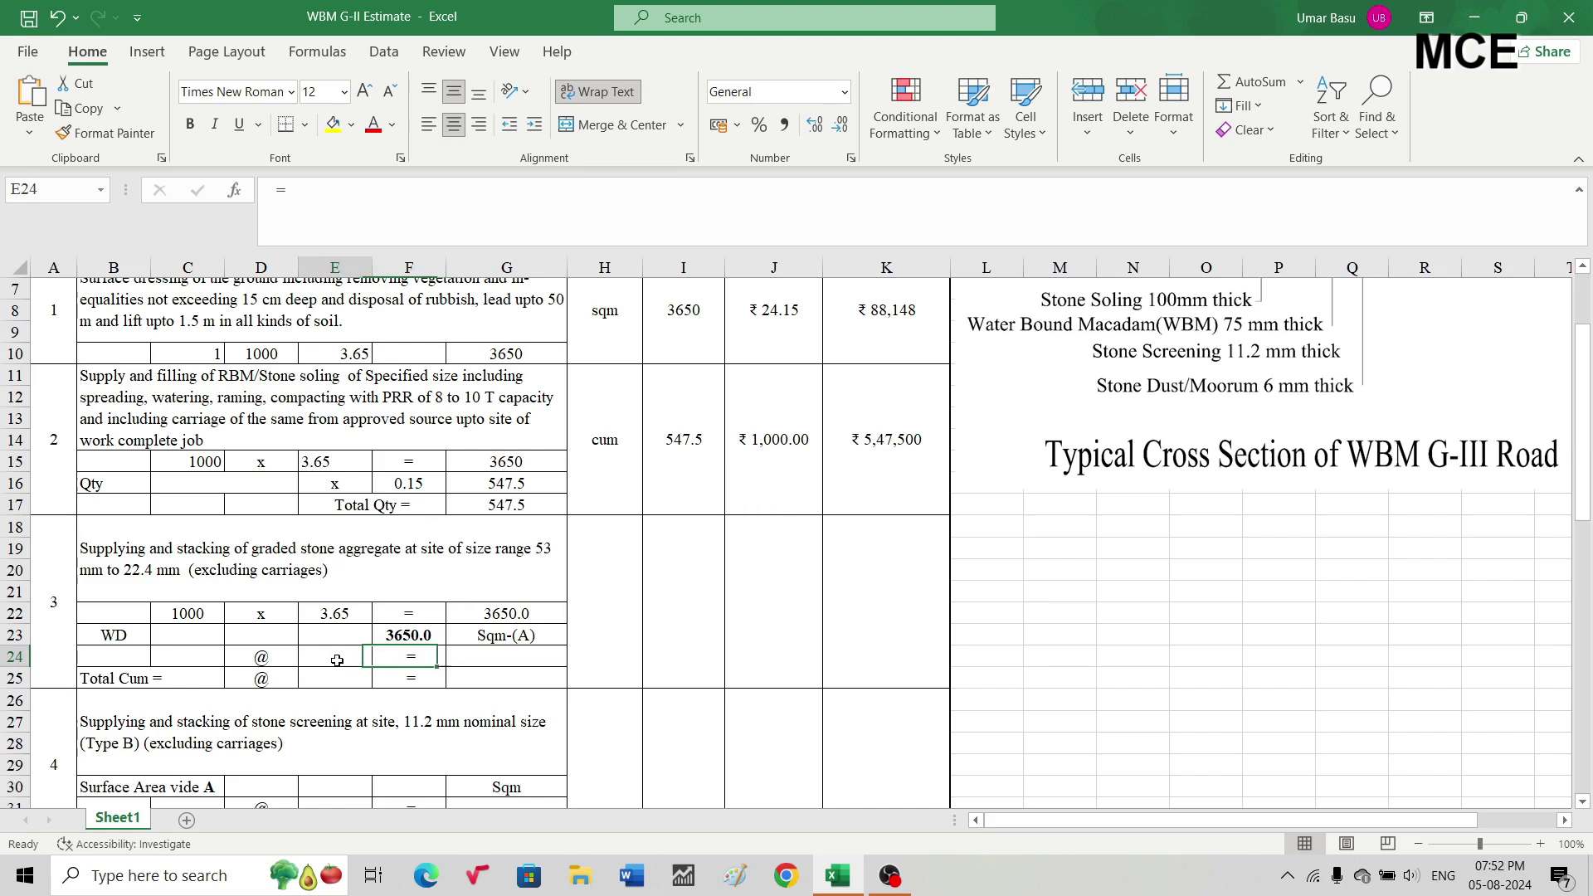
type("0.1")
key("ctrl+Return")
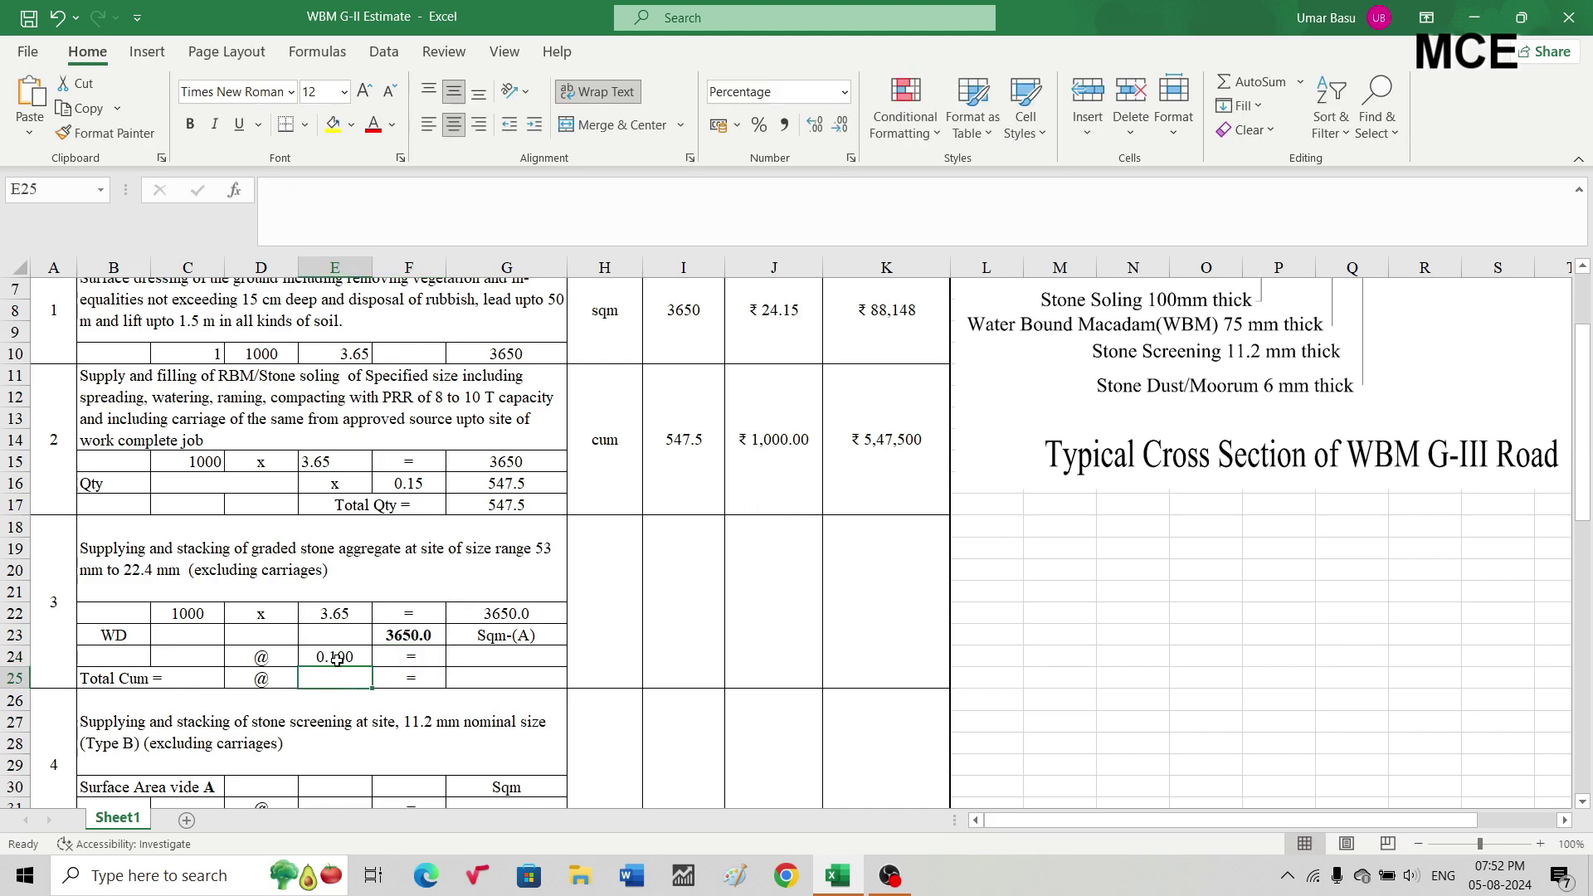
left_click(487, 658)
type("=")
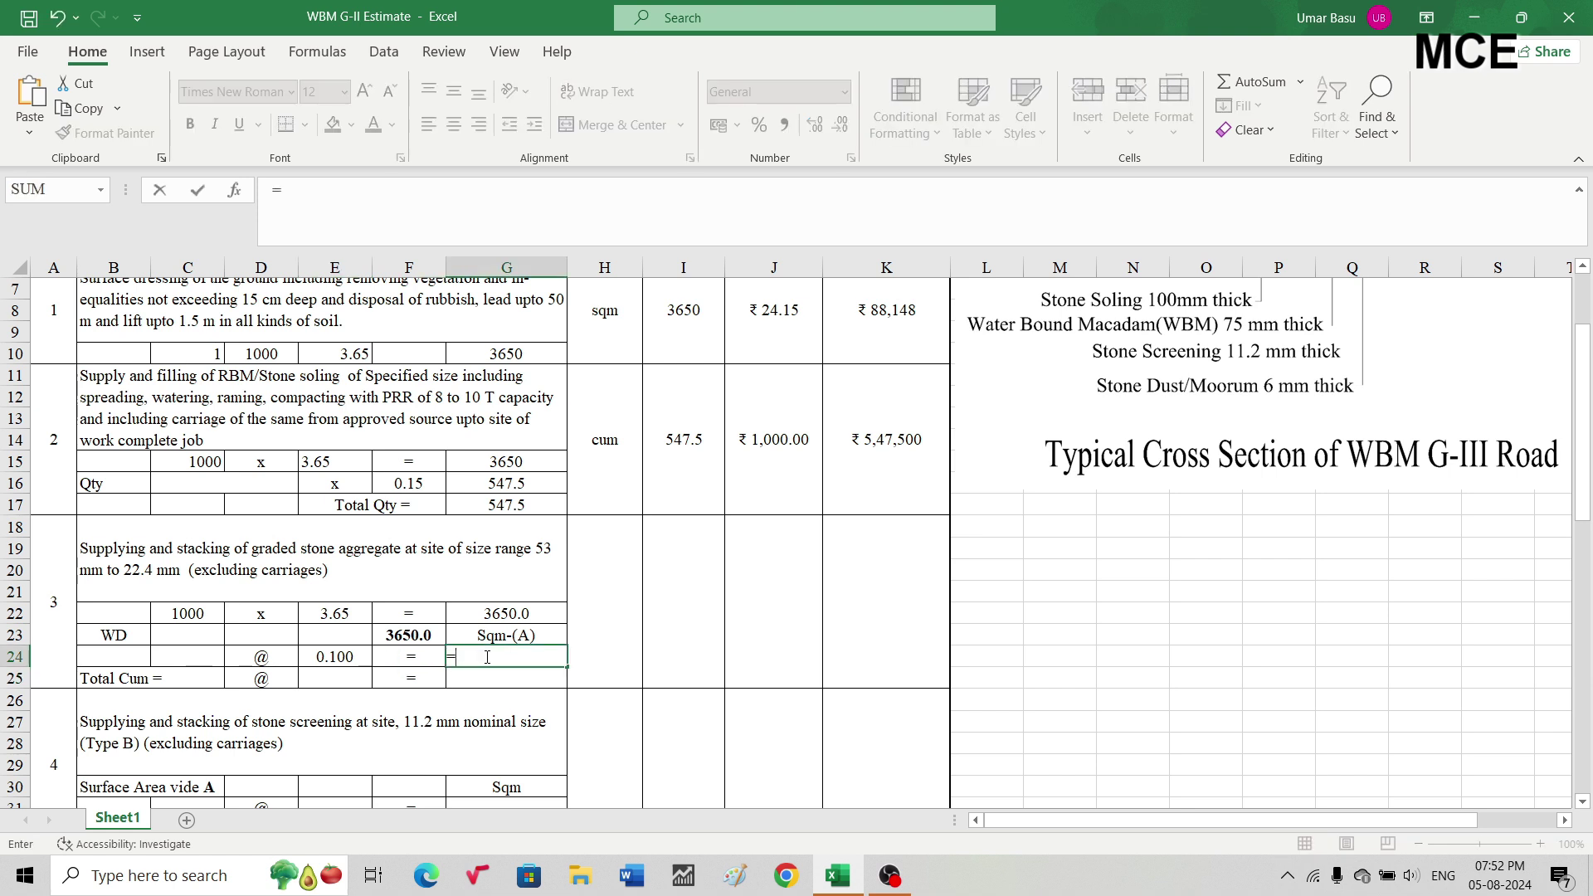
left_click(403, 637)
type("*")
left_click(326, 658)
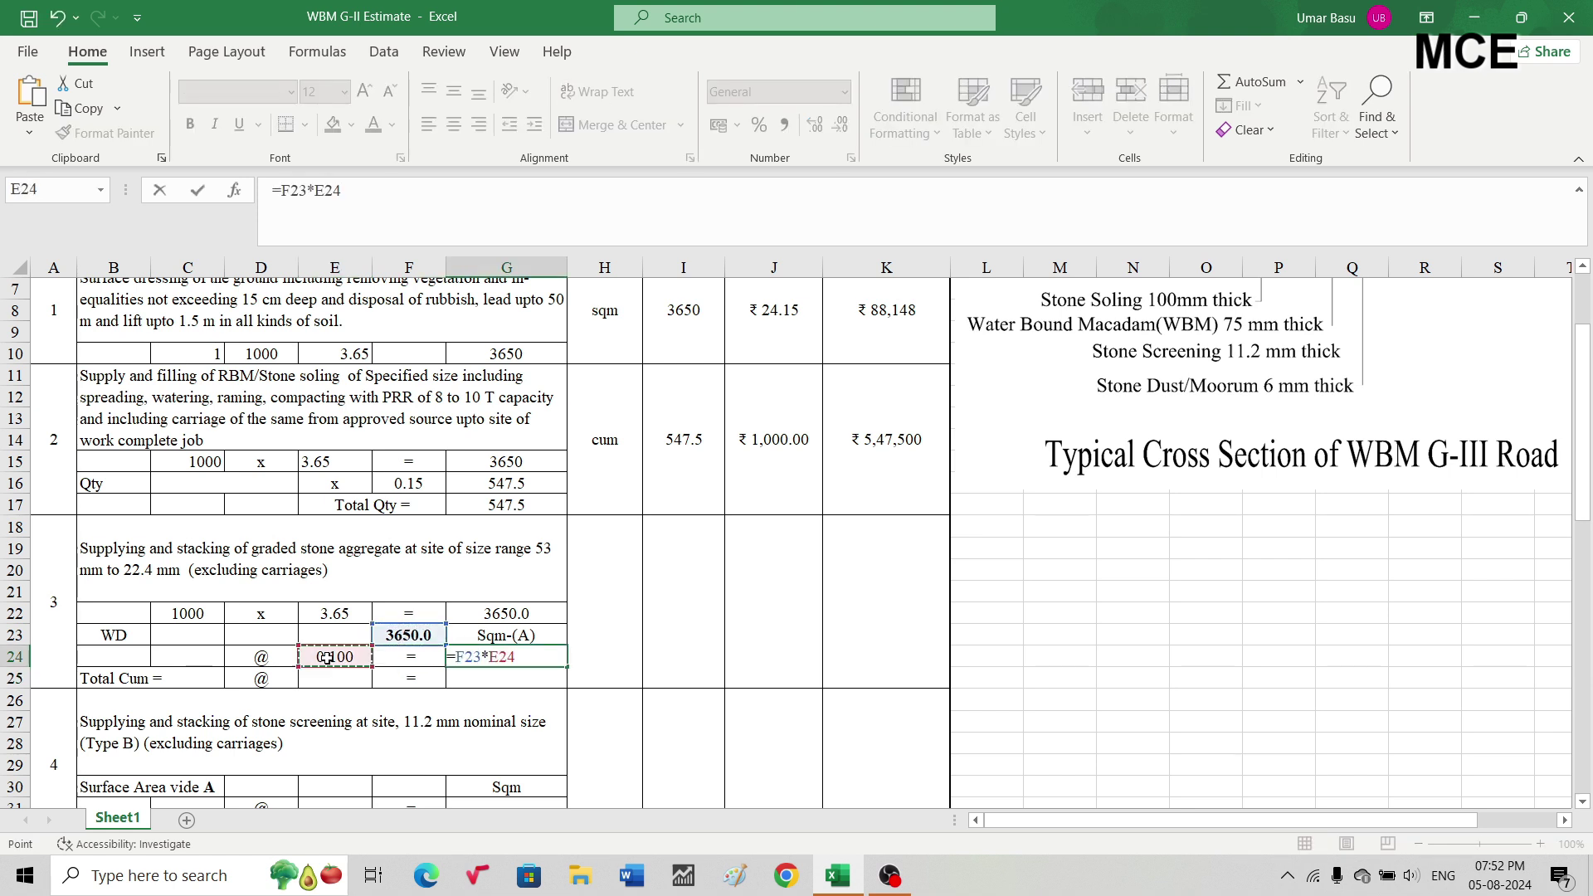
key("Return")
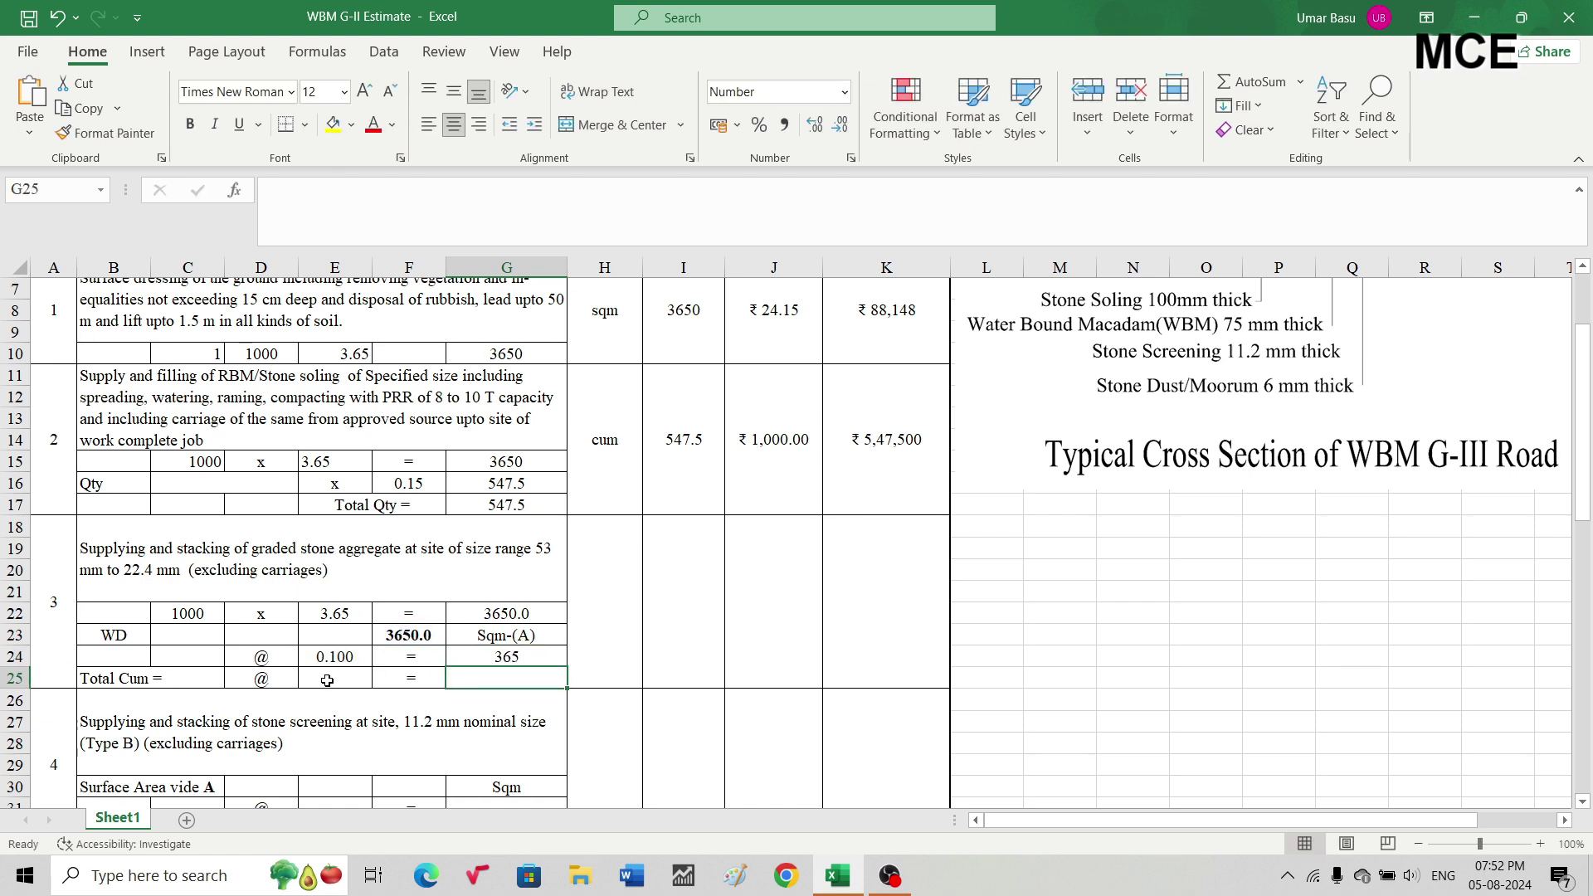
Enter 87.5% in E25 and calculate item 3's Total Cum in G25 with the formula =G24*E25.
left_click(327, 681)
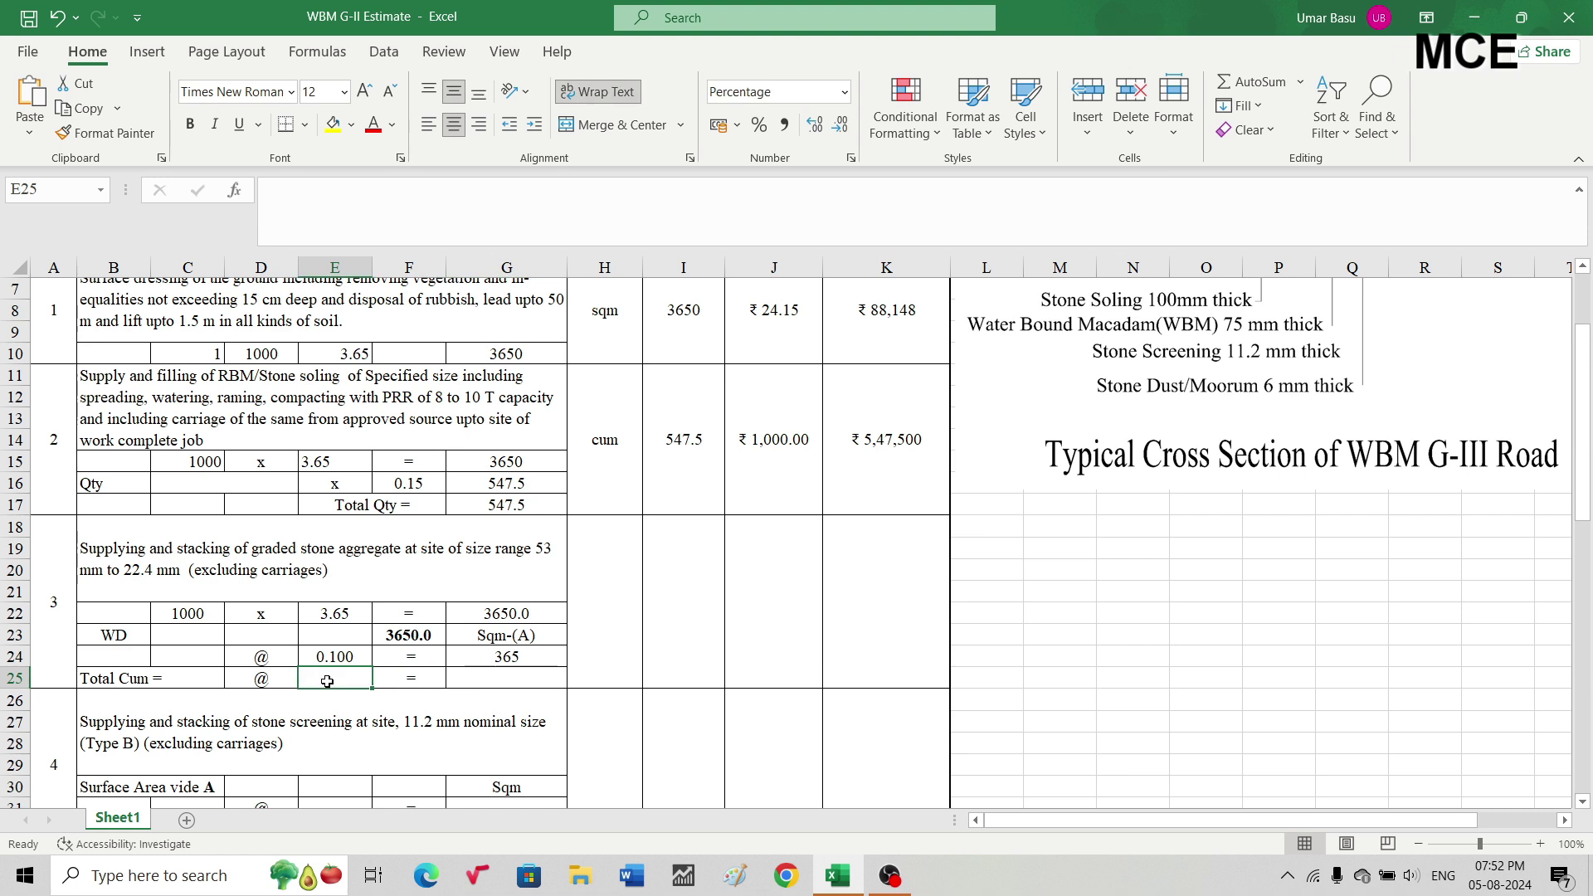
type("87.5")
key("Return")
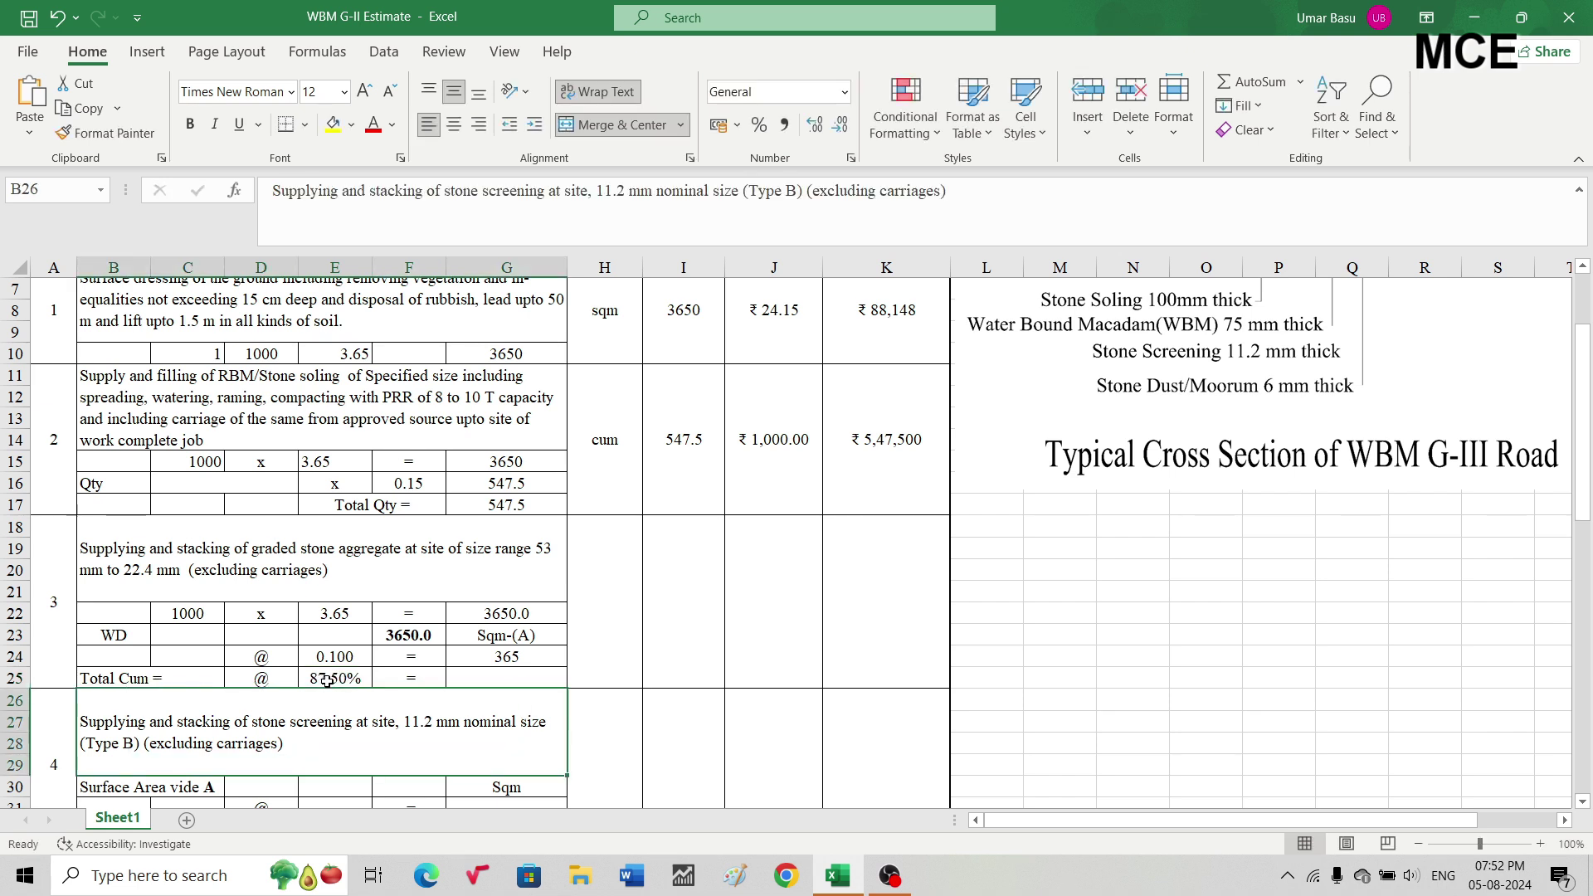
left_click(492, 673)
type("=")
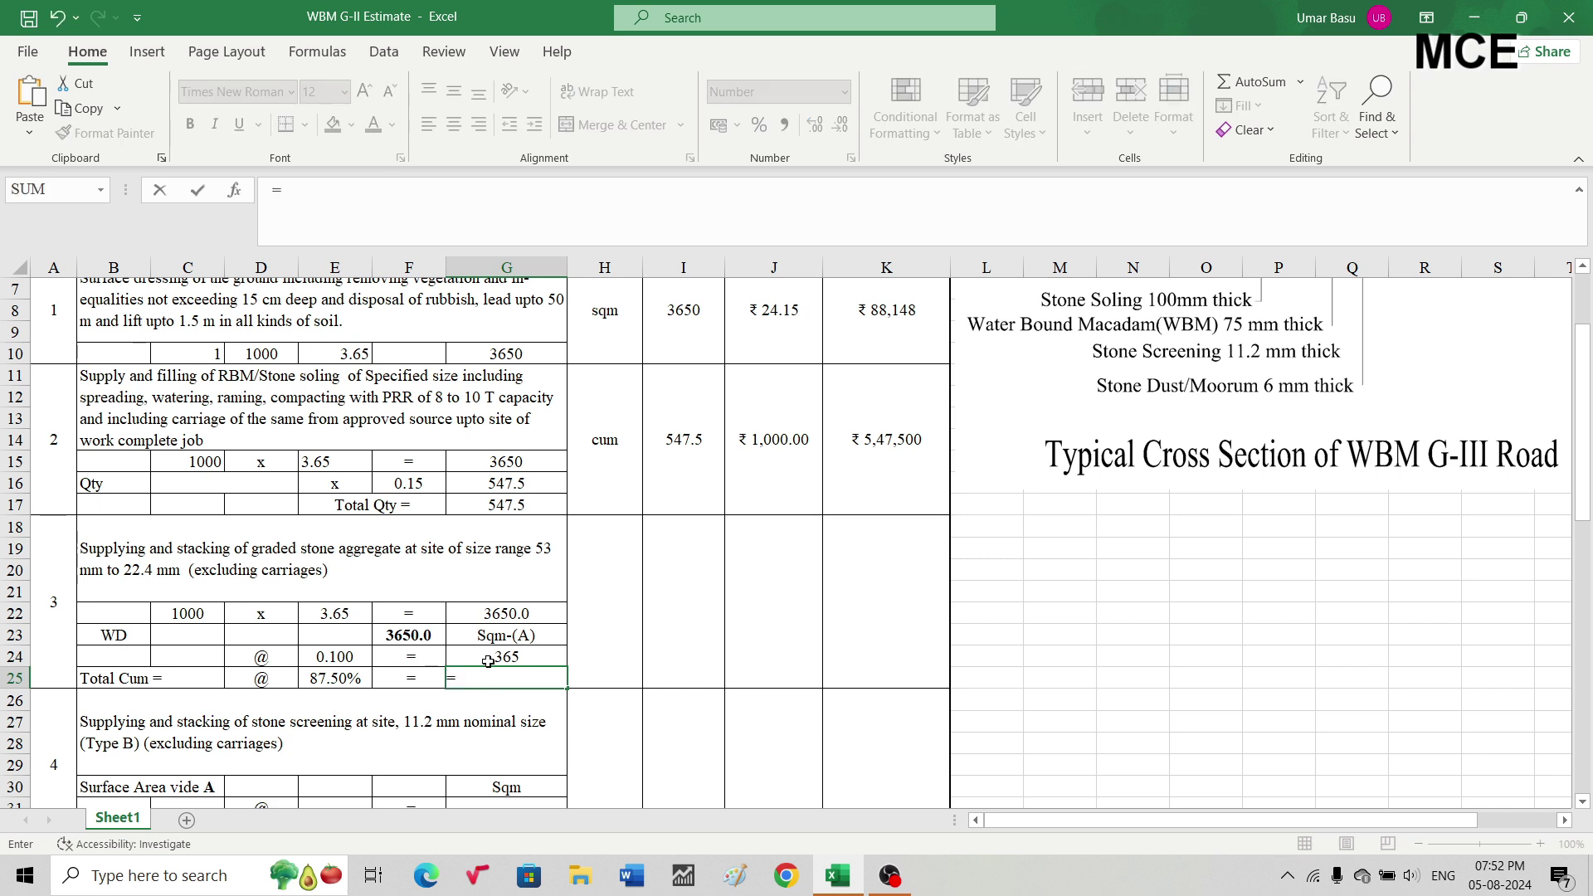
left_click(488, 661)
type("*")
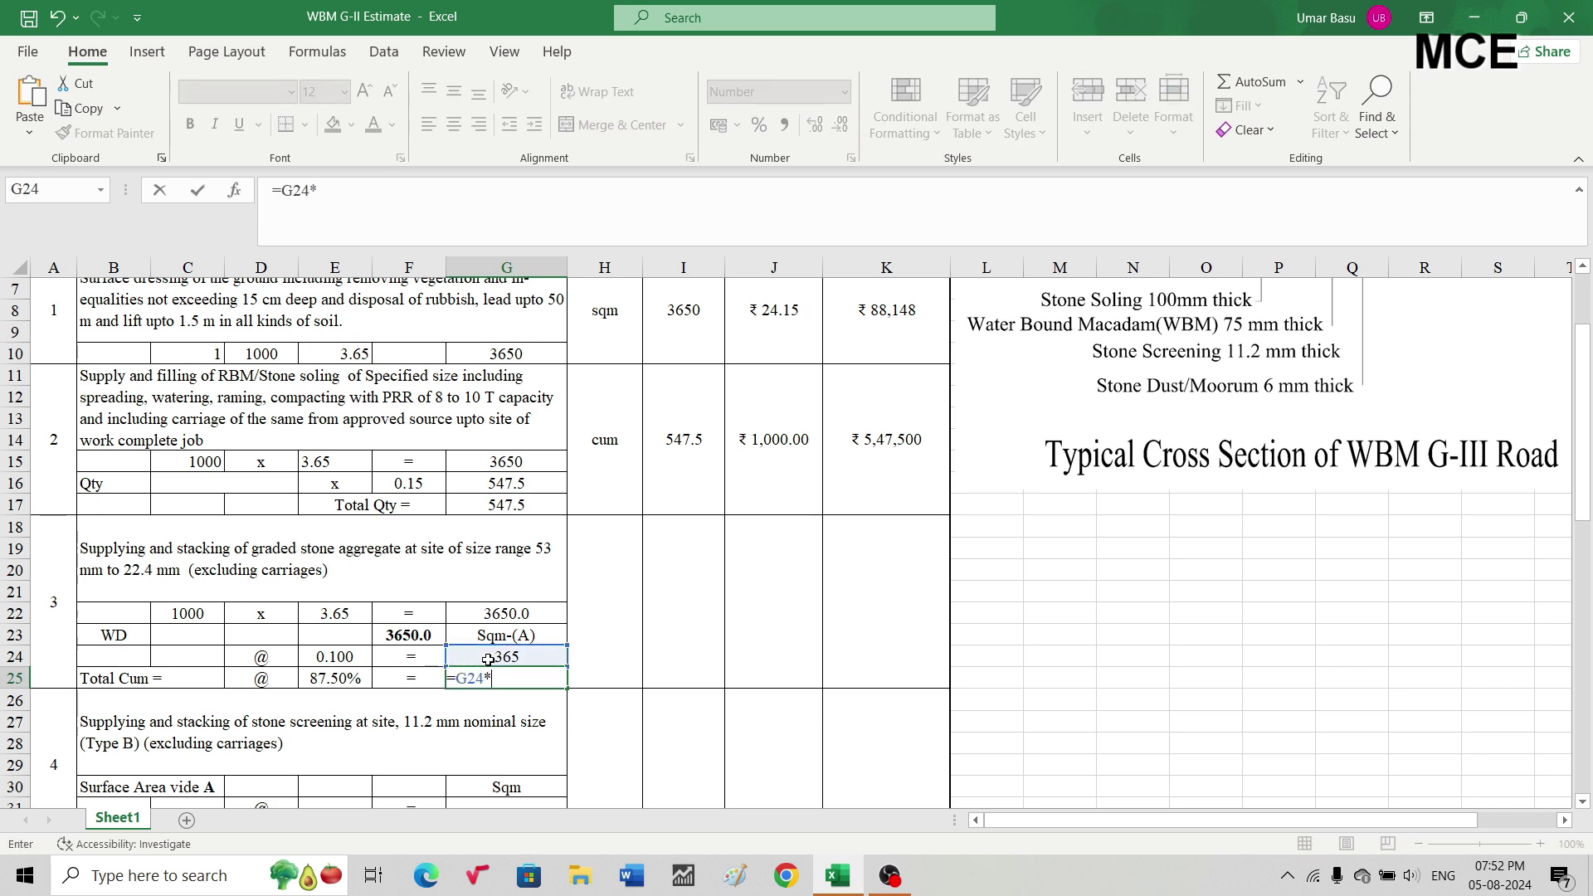
left_click(325, 687)
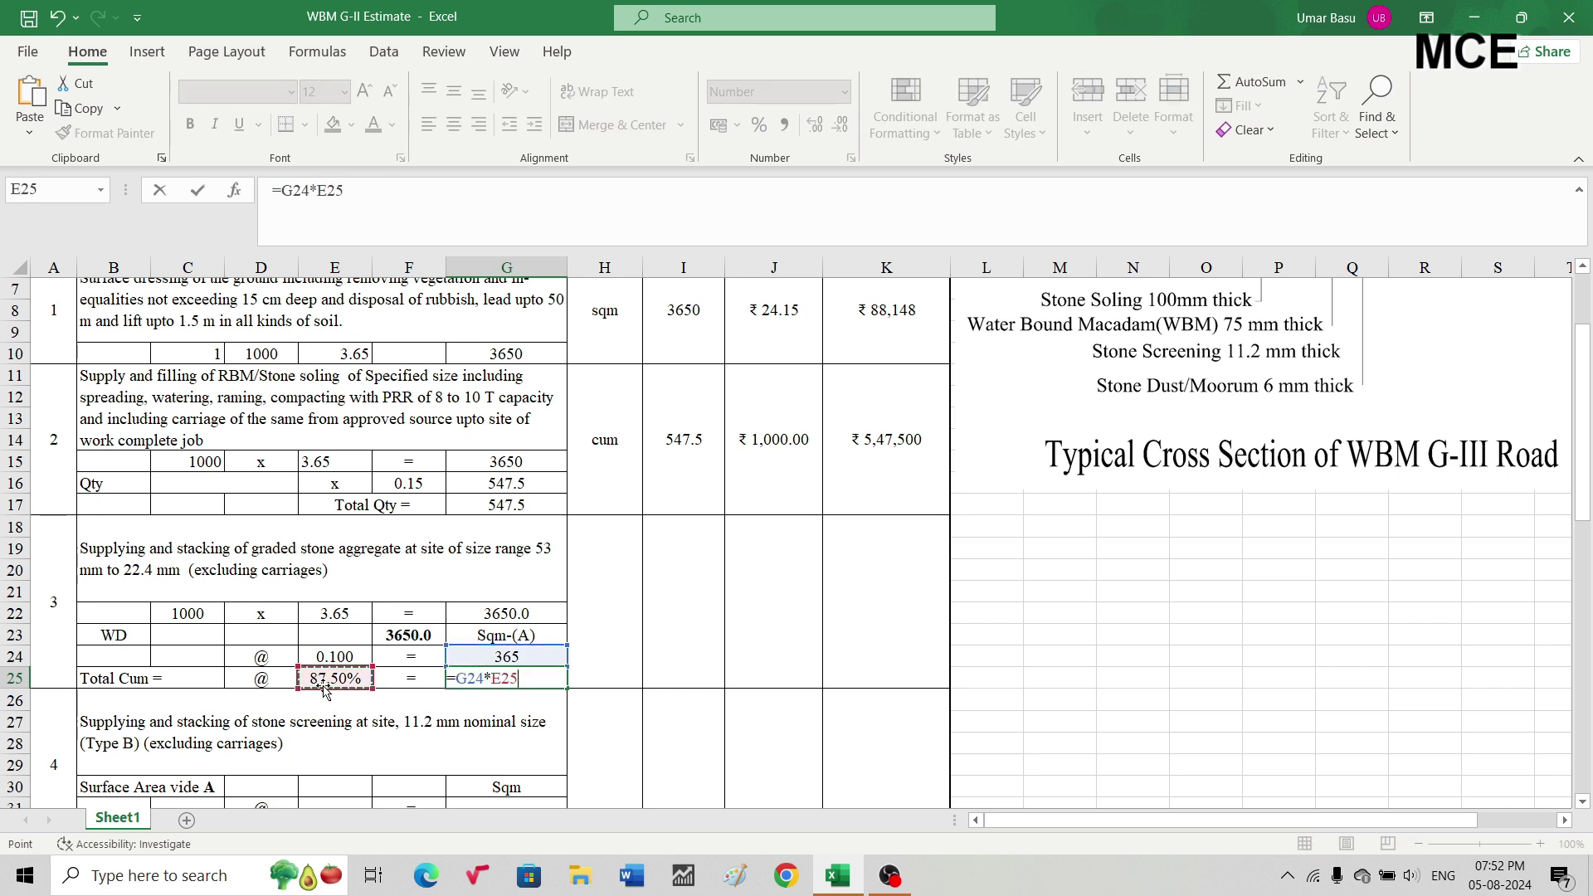
key("Return")
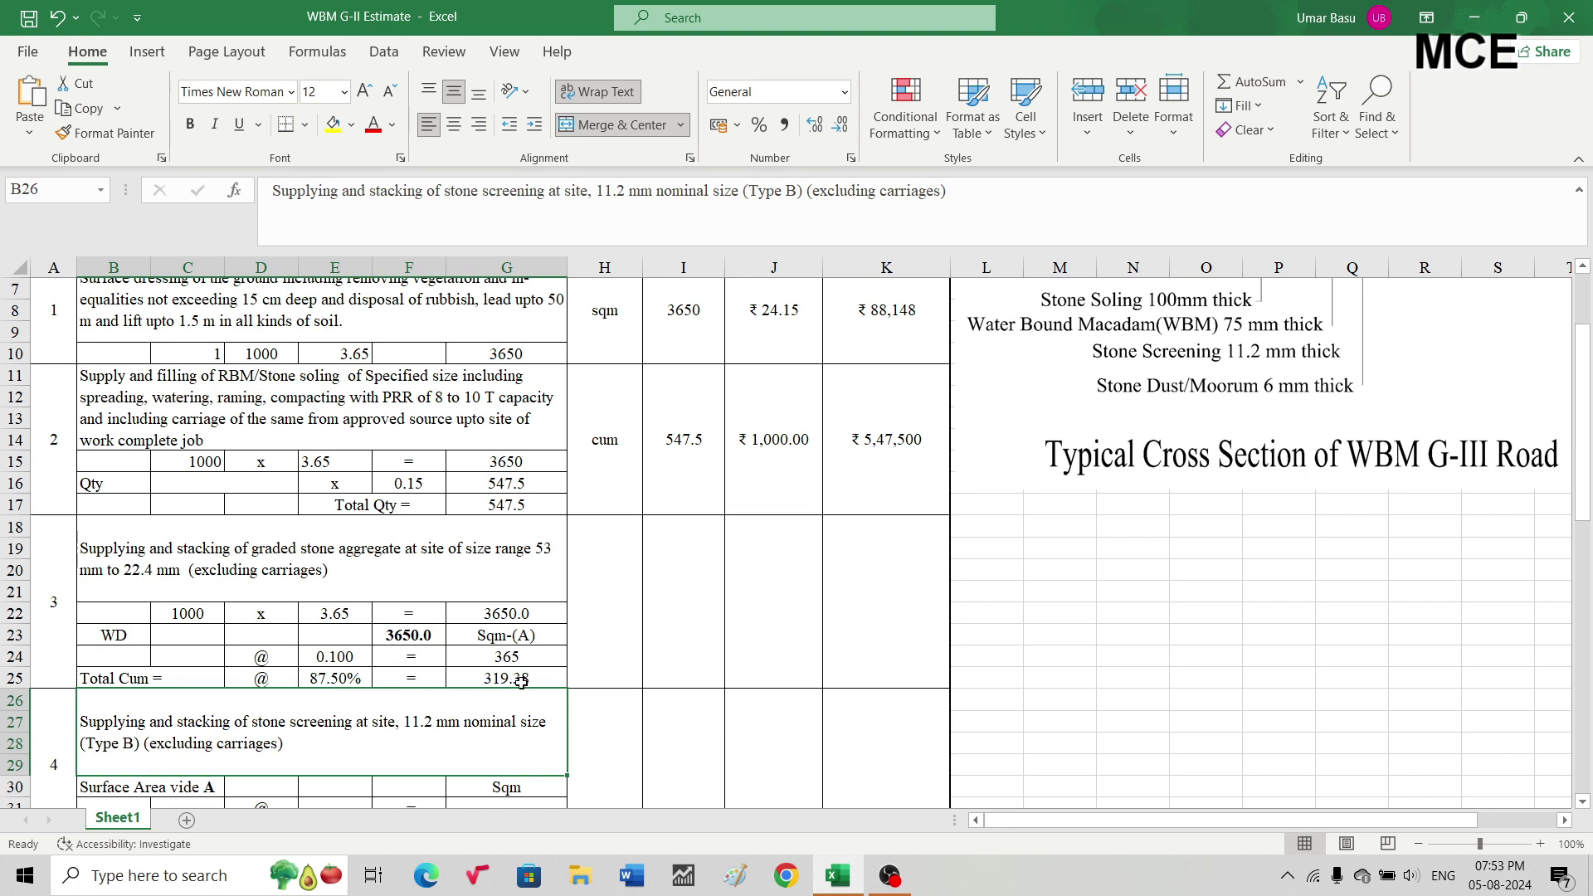
Enter cum as item 3's unit and link its Qty cell to the Total Cum in G25.
left_click(602, 638)
type("cum")
key("Tab")
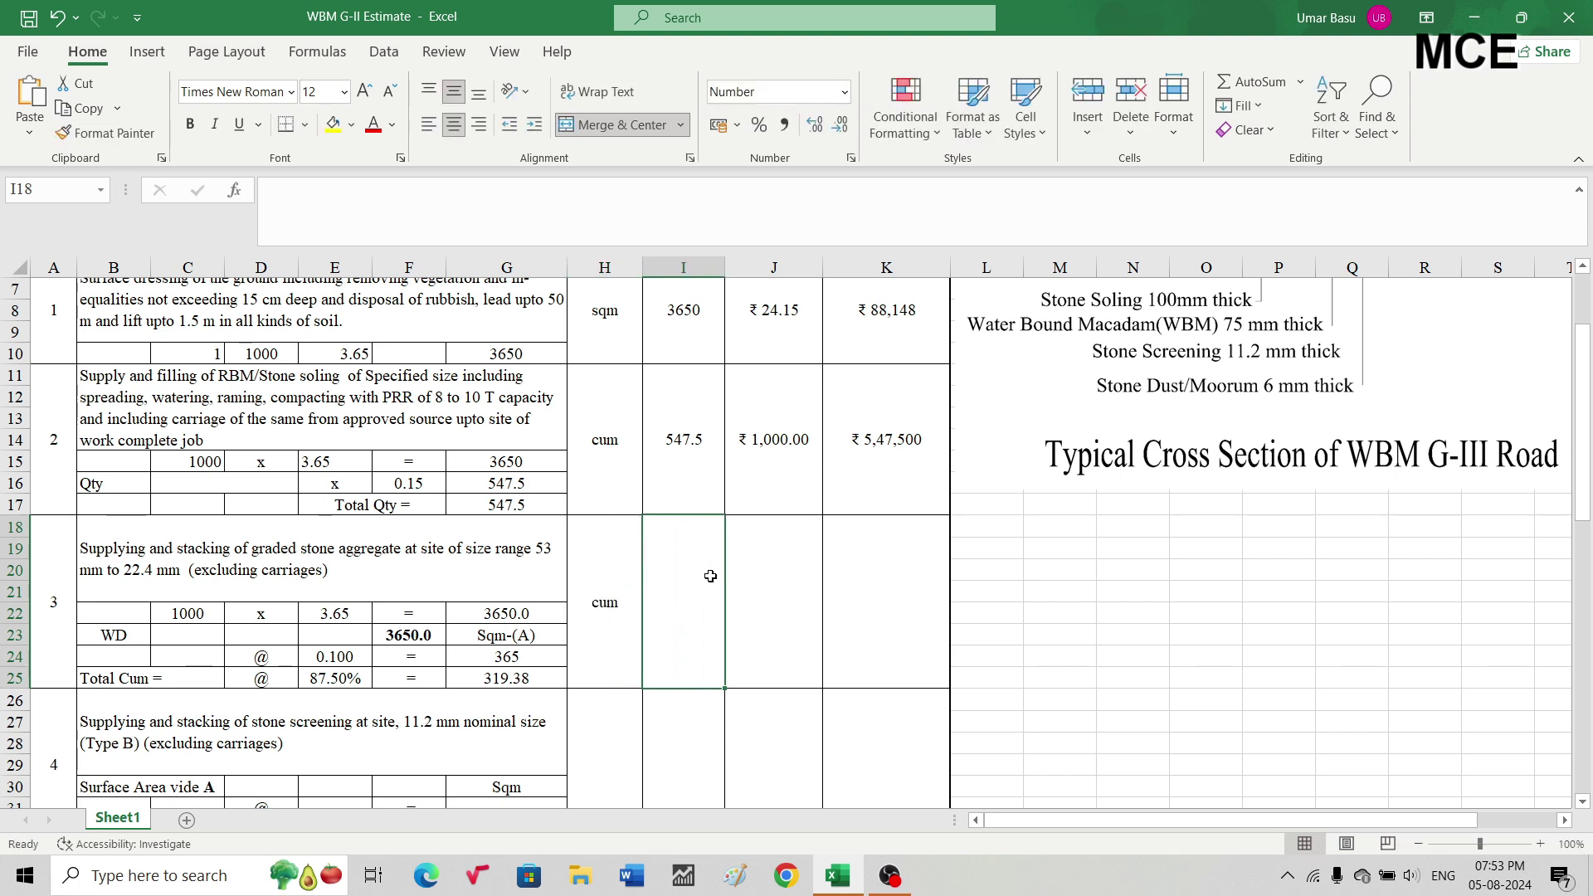
type("=")
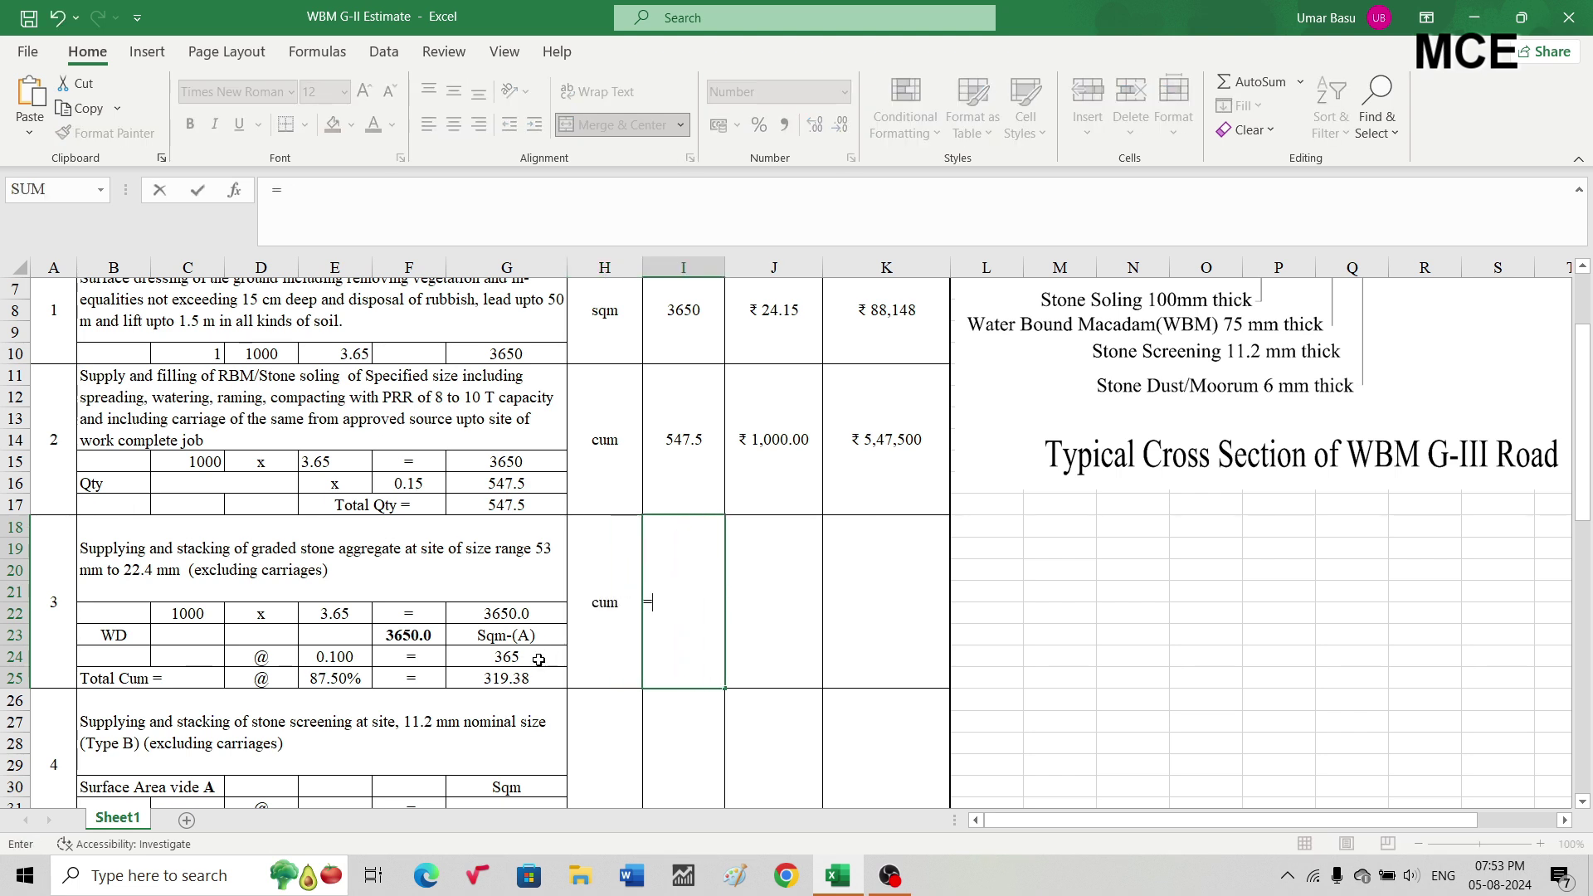
left_click(531, 677)
key("Return")
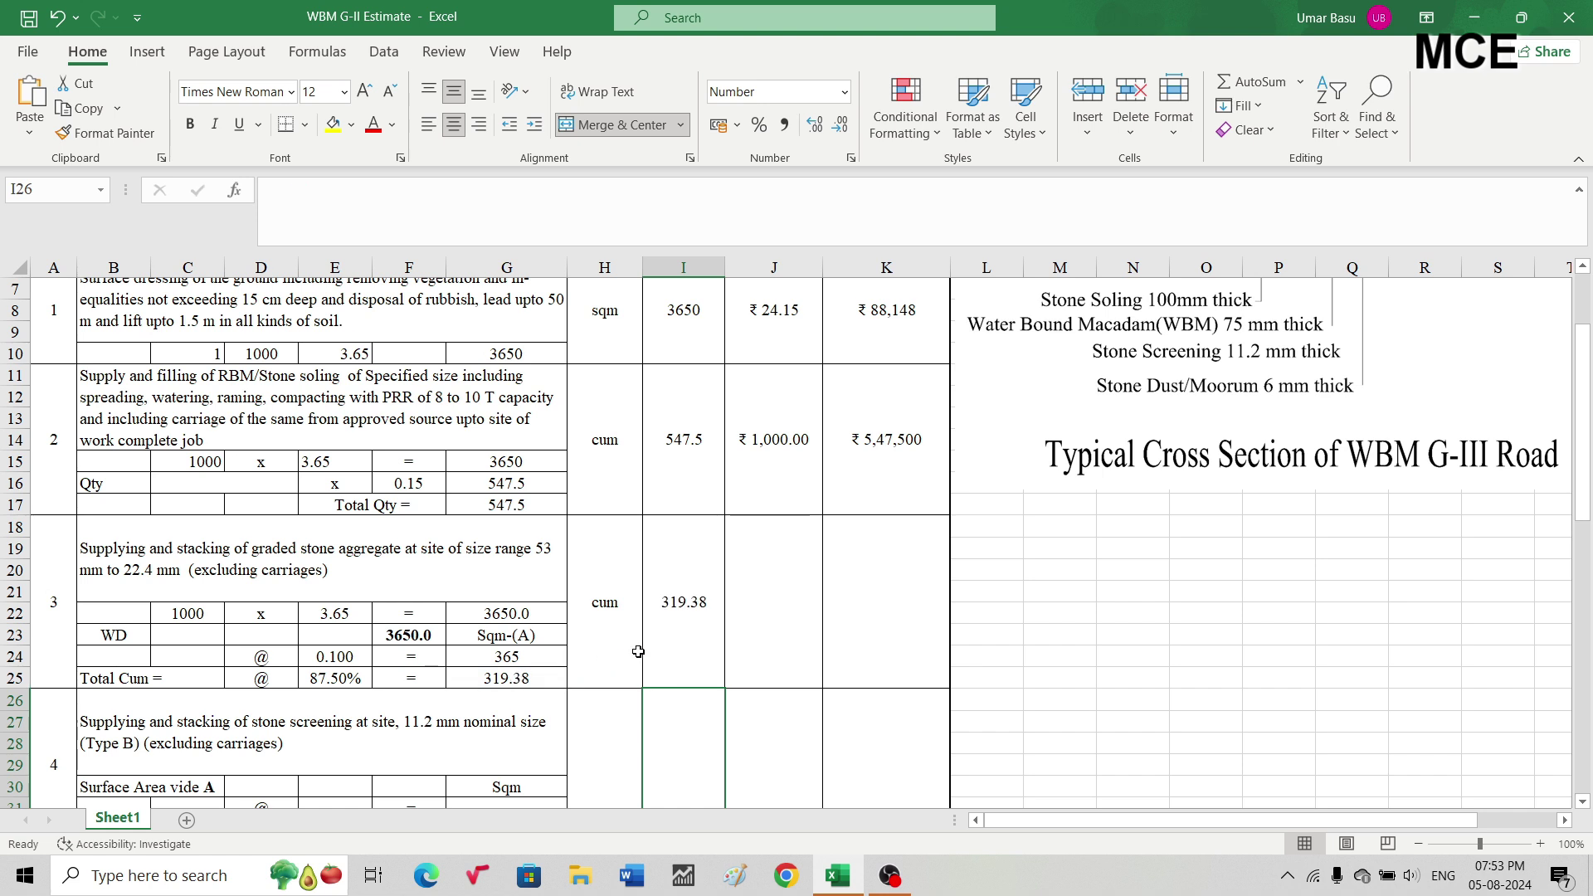
Enter 1,204.15 as item 3's rate and calculate its amount in K18 with the formula =I18*J18.
left_click(791, 626)
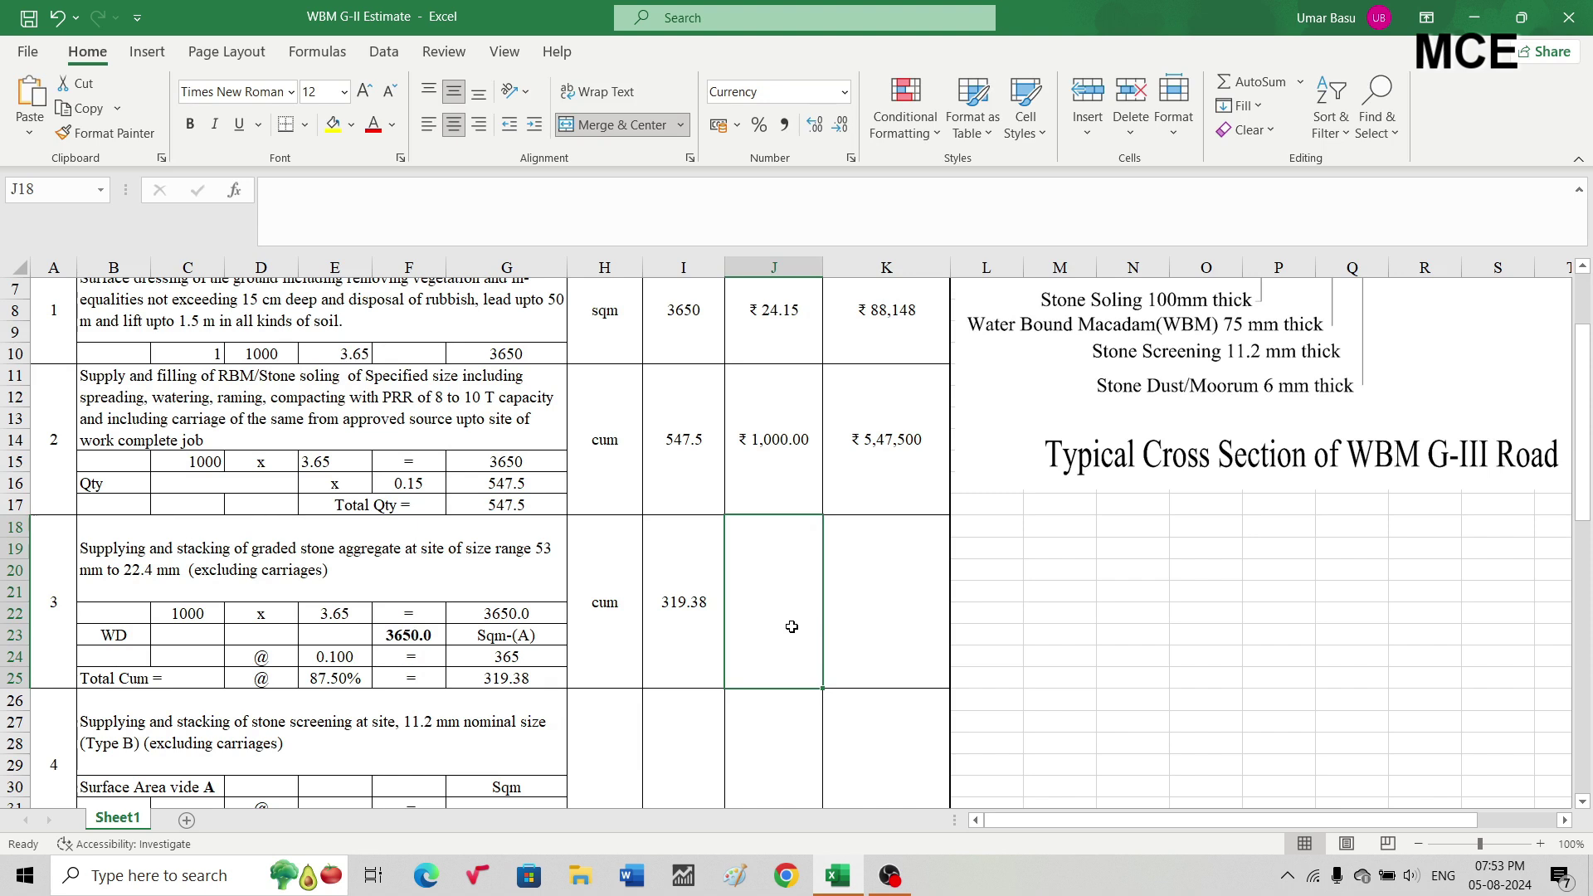
type("1")
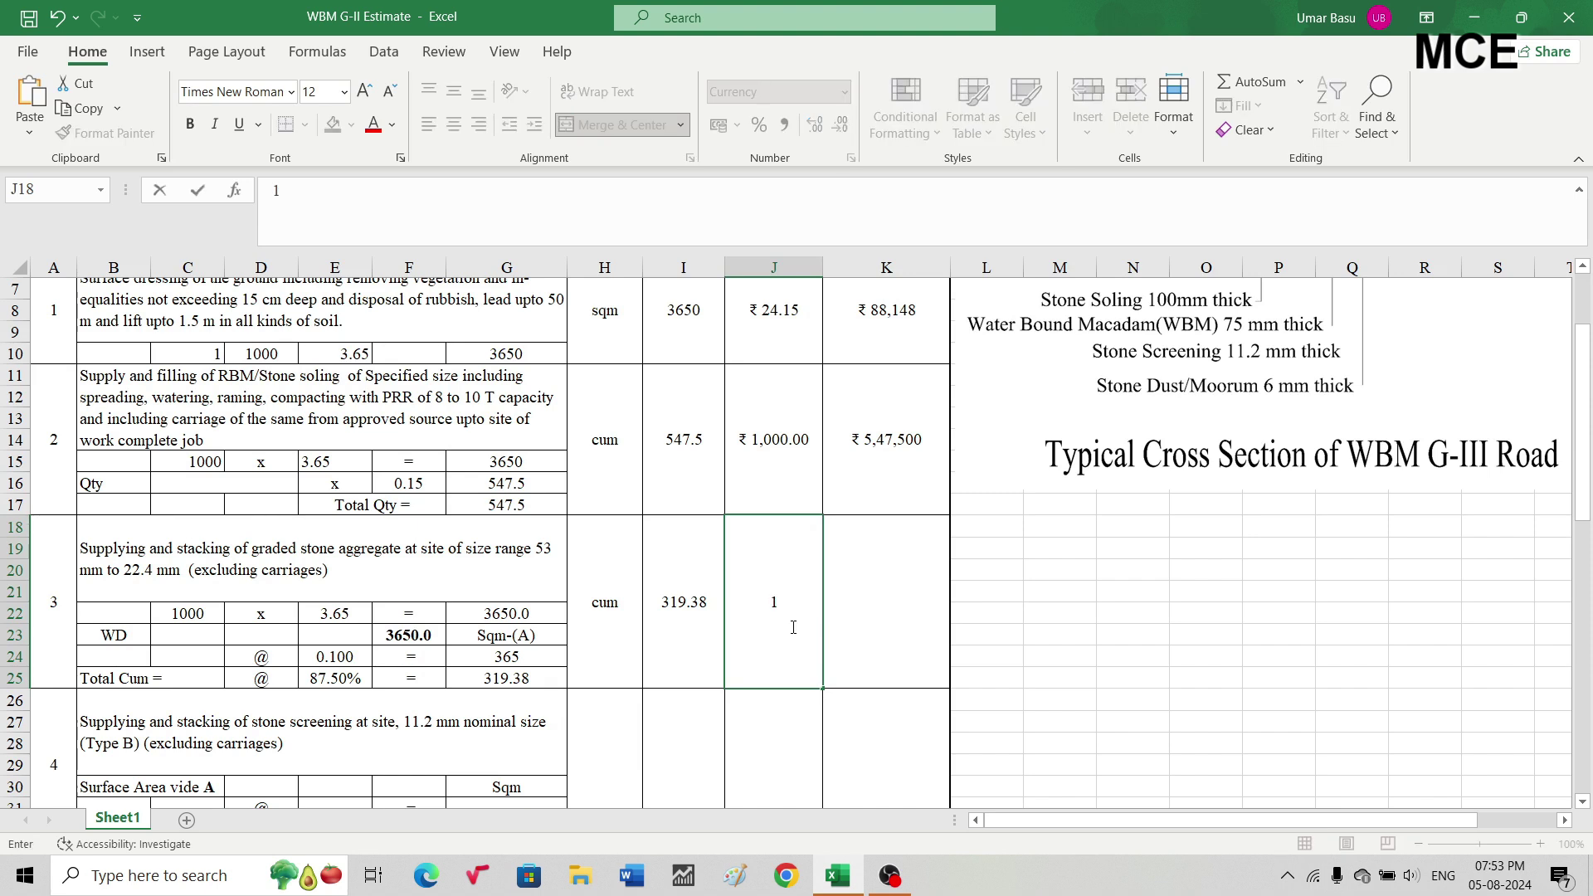
type(",204.15")
key("Return")
left_click(846, 613)
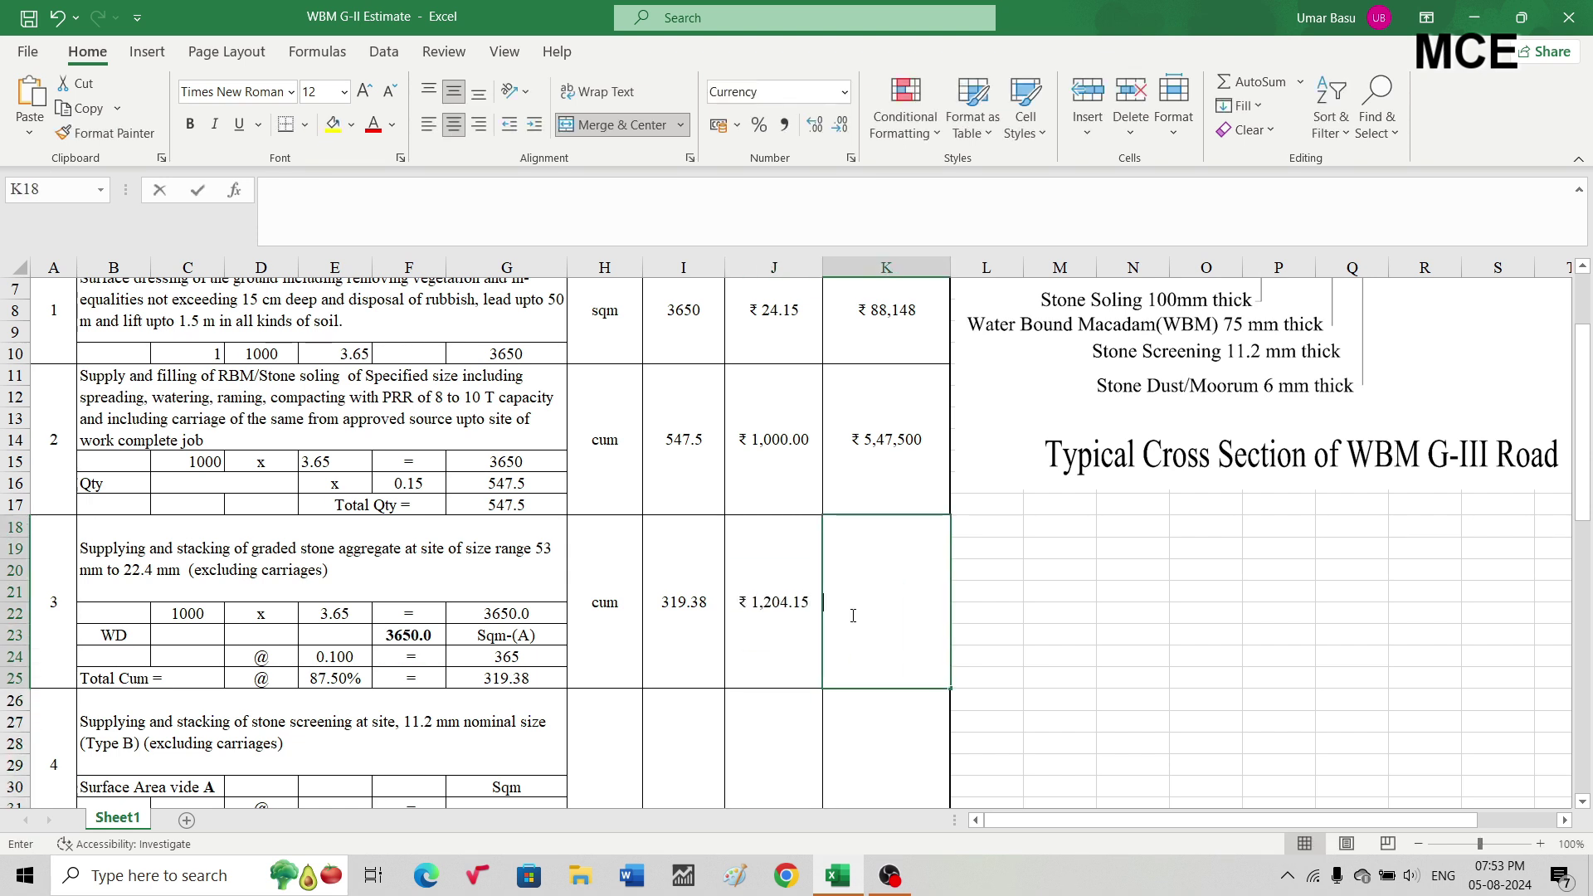
type("=")
left_click(693, 601)
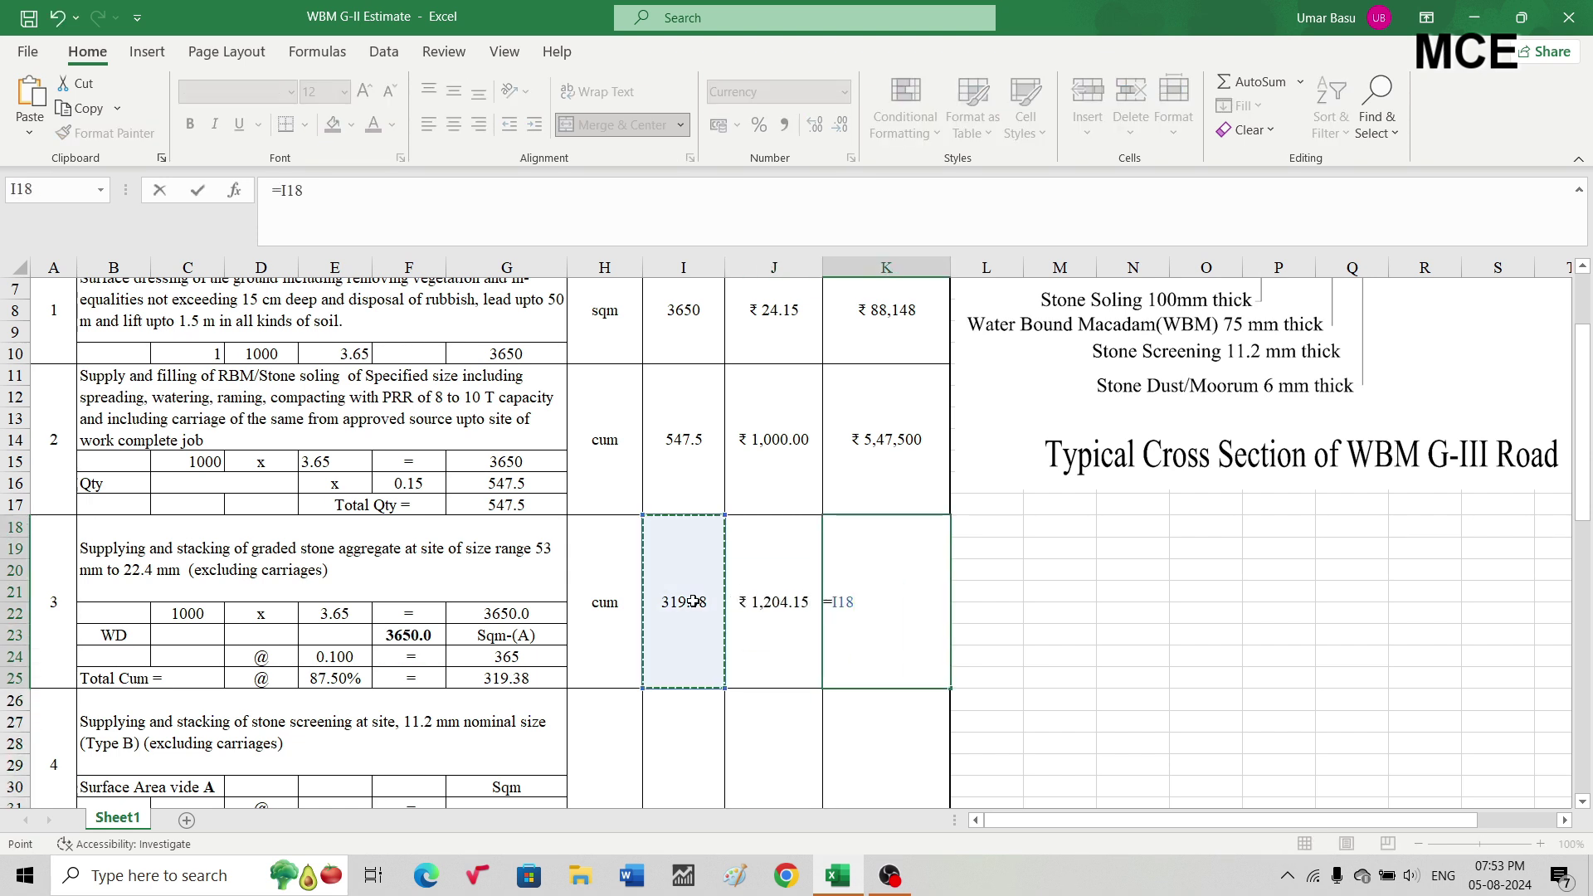
type("*")
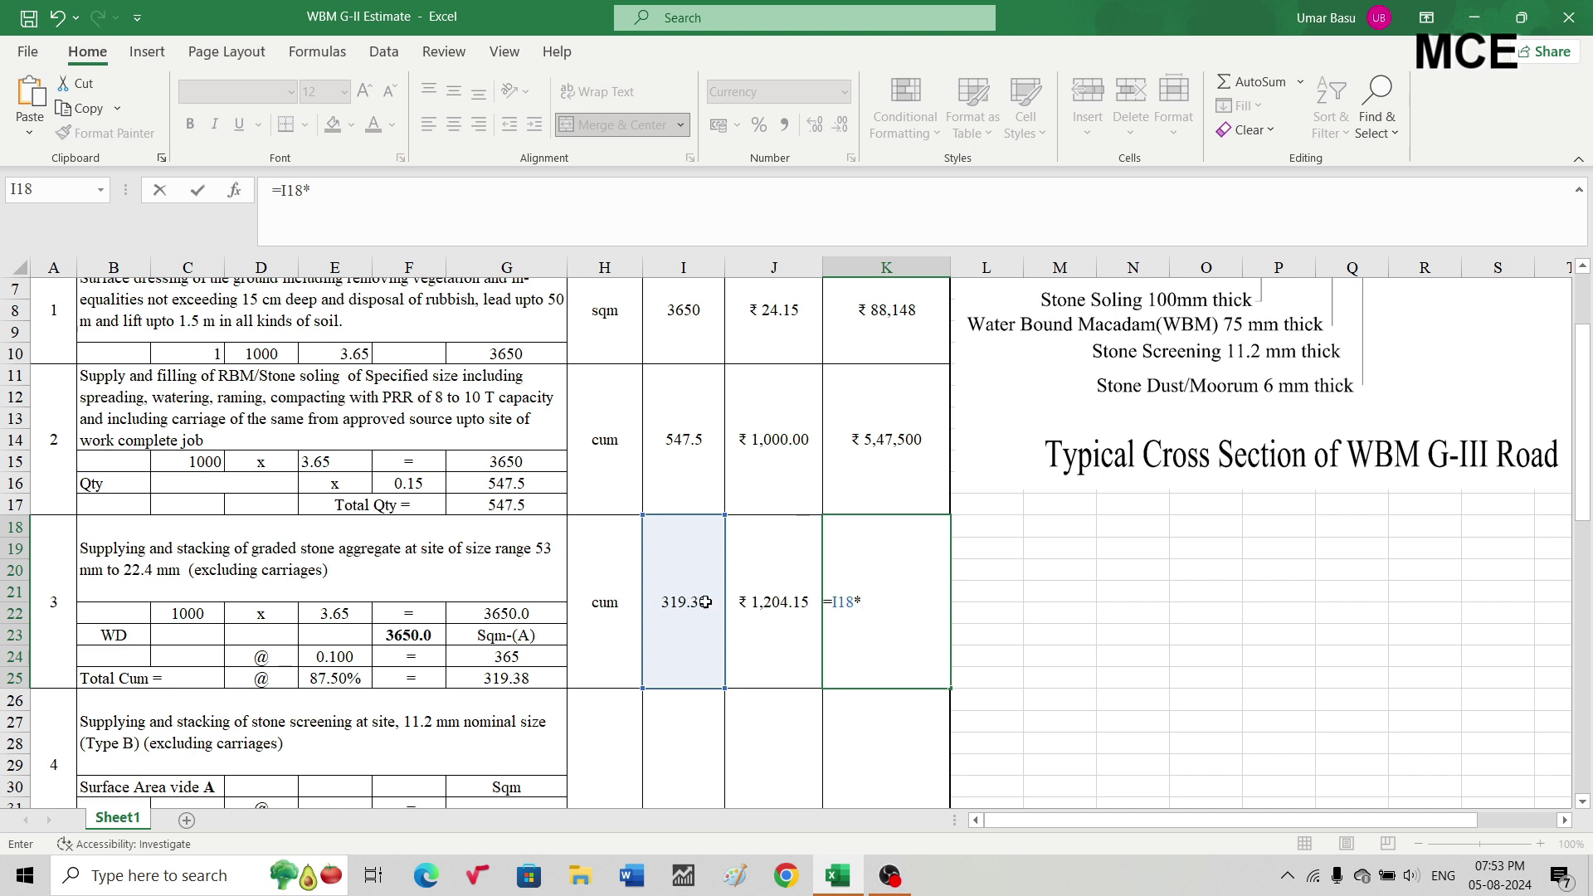
left_click(772, 612)
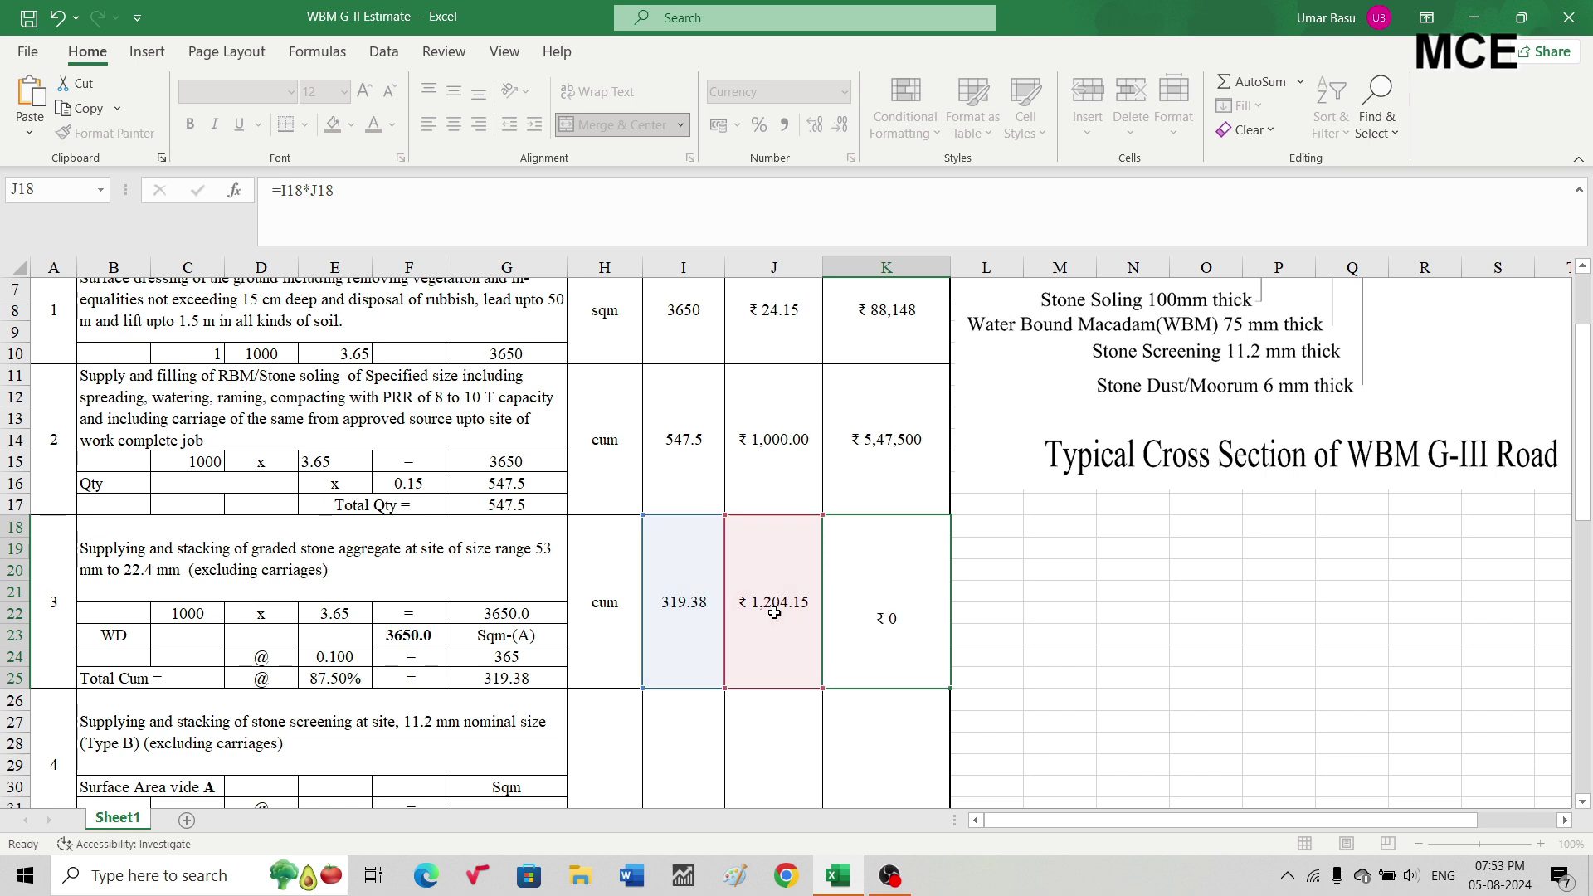
key("Return")
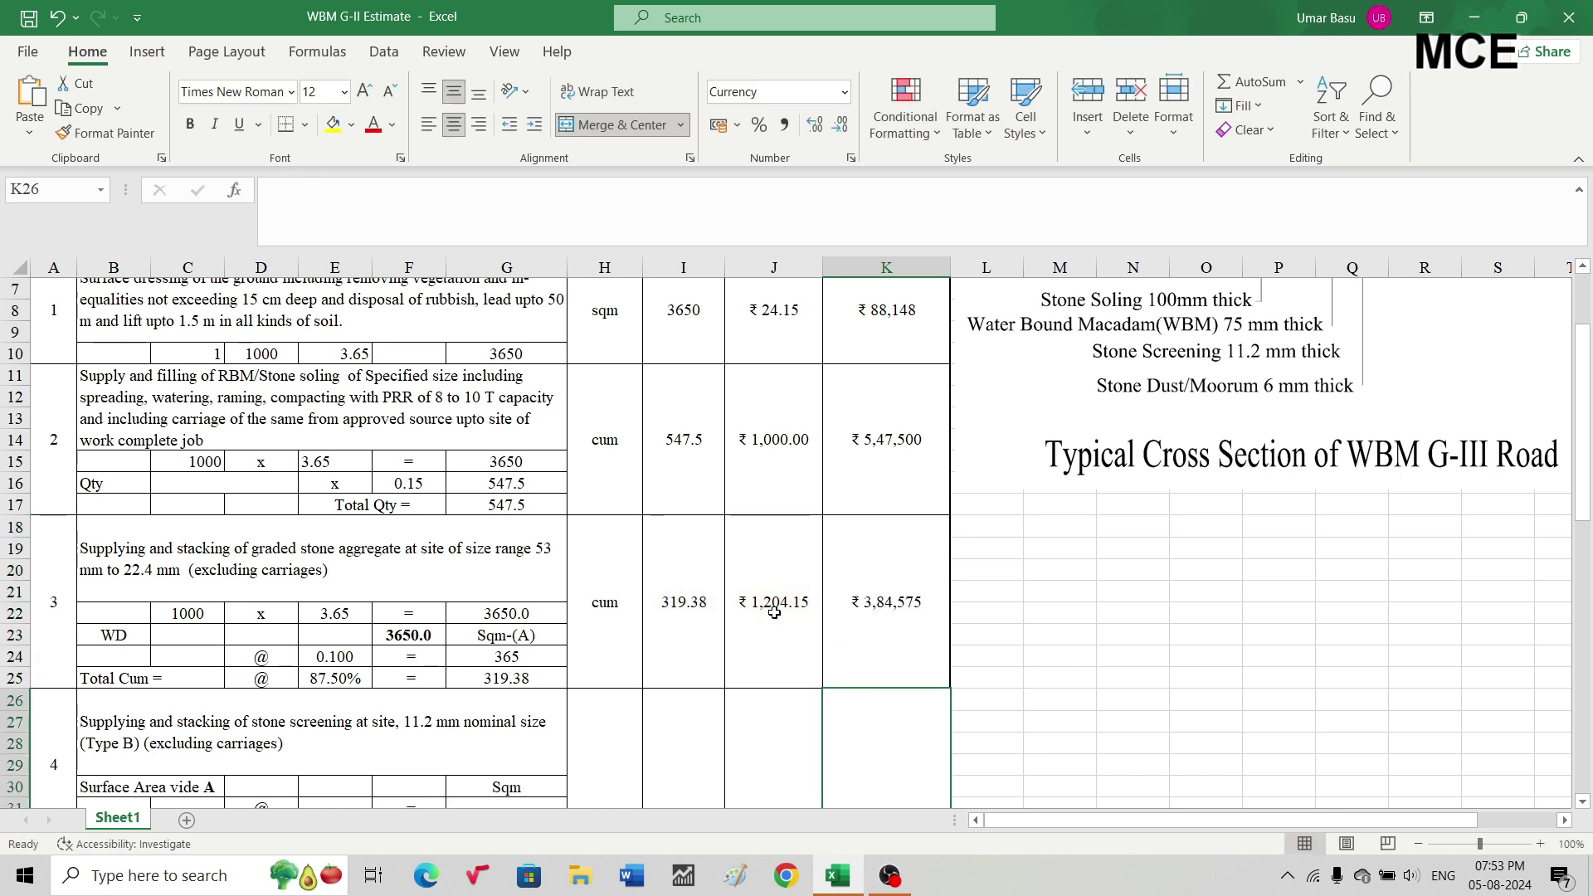
Link item 4's Surface Area vide A cell F30 to the WD area in F23.
scroll(773, 612, "down", 2)
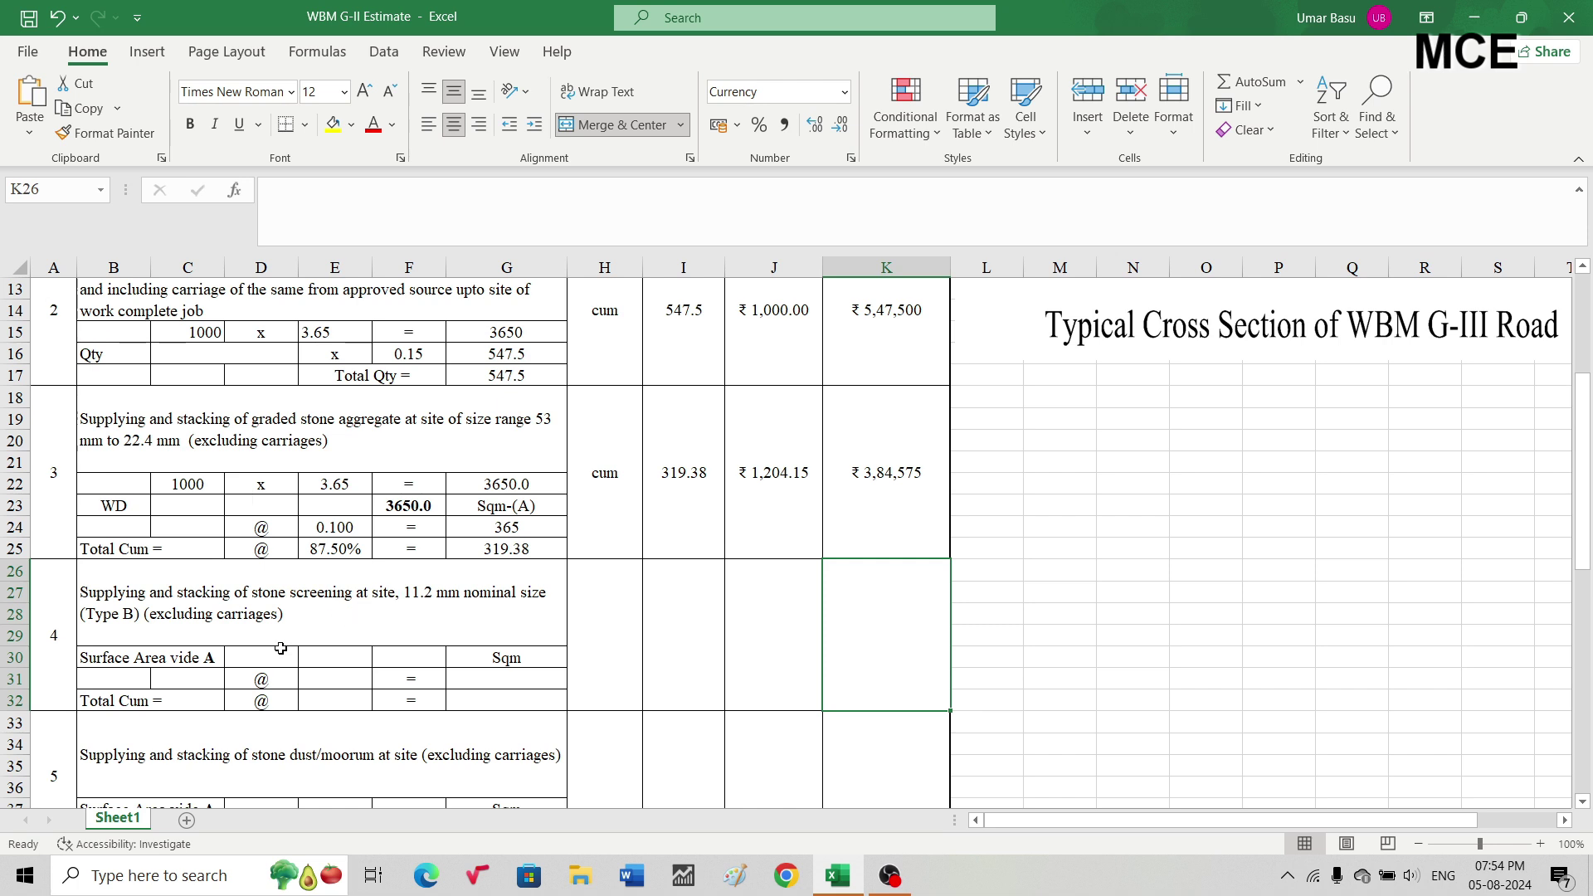
double_click(390, 655)
type("=")
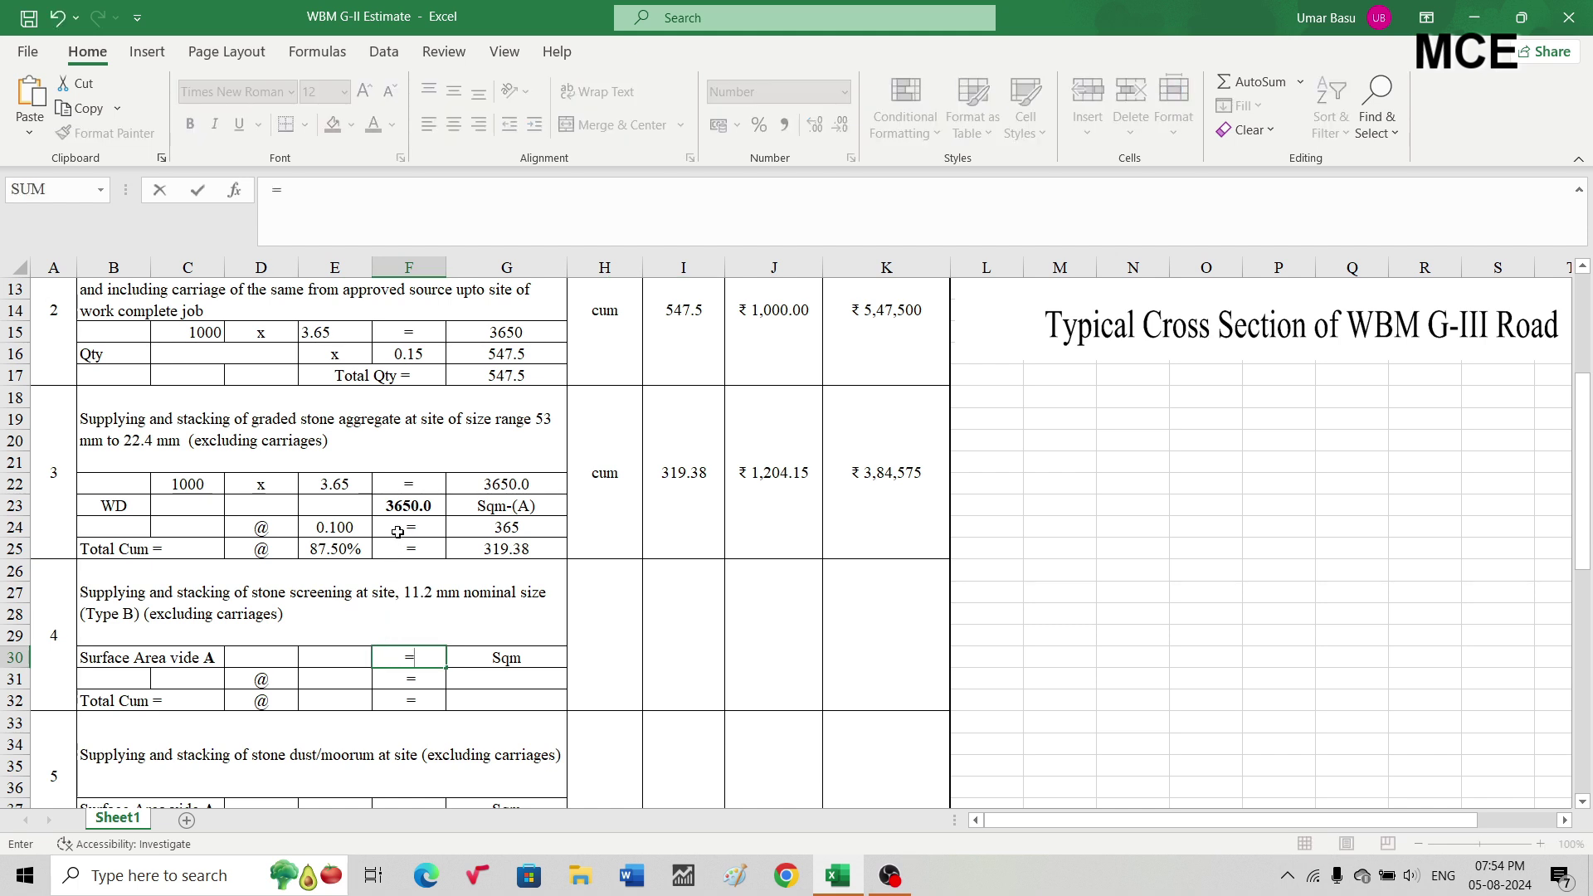
left_click(403, 501)
key("Return")
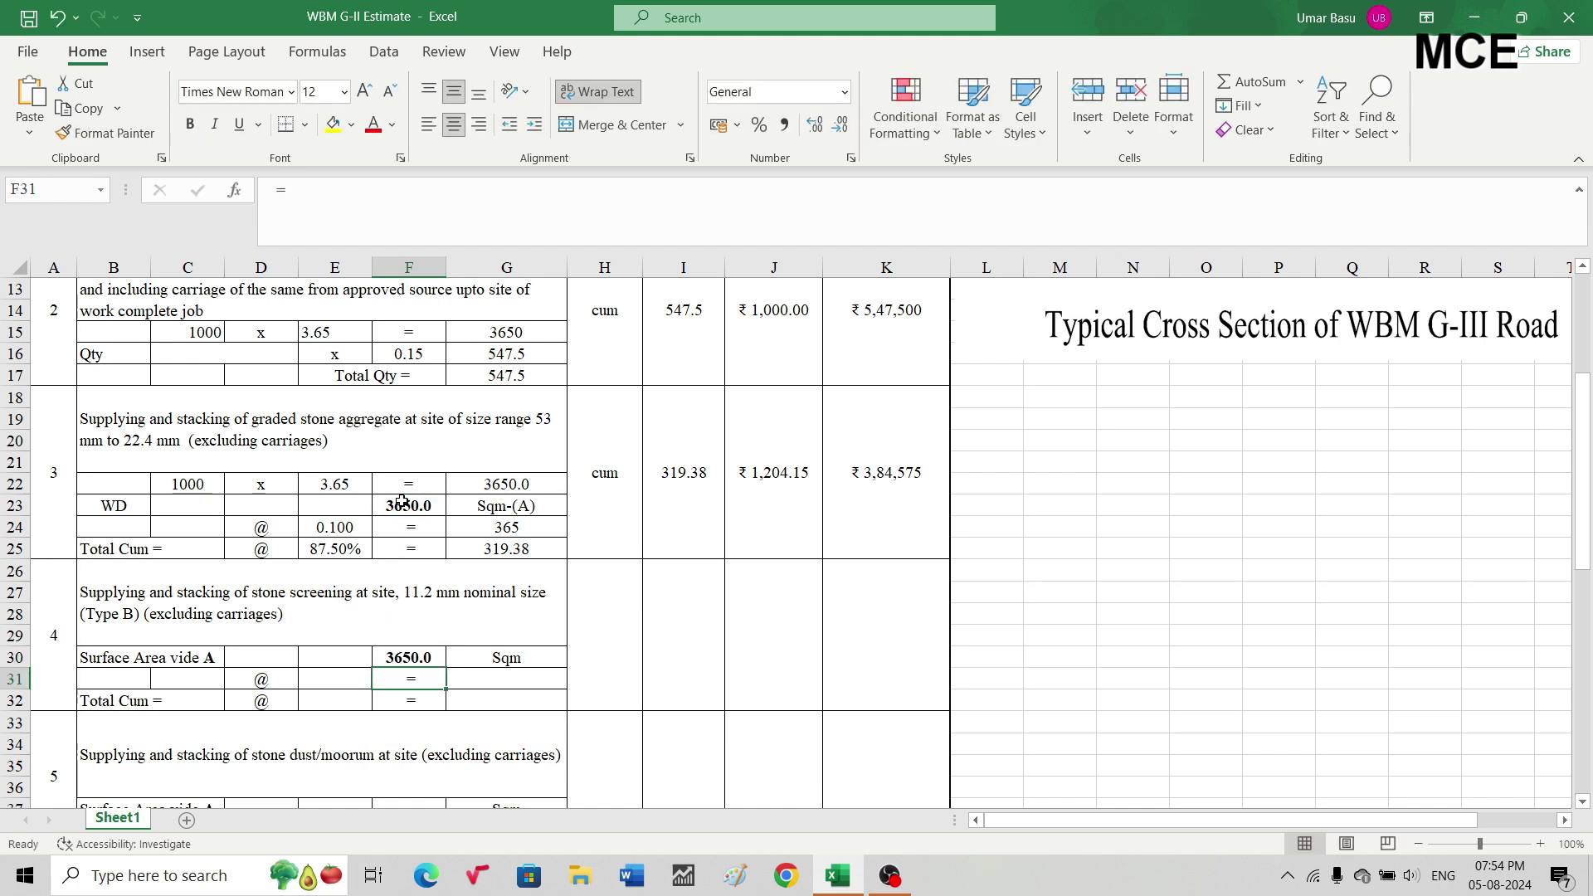
Enter 0.0112 in E31 and calculate the stone screening volume in G31 with the formula =F30*E31.
left_click(329, 680)
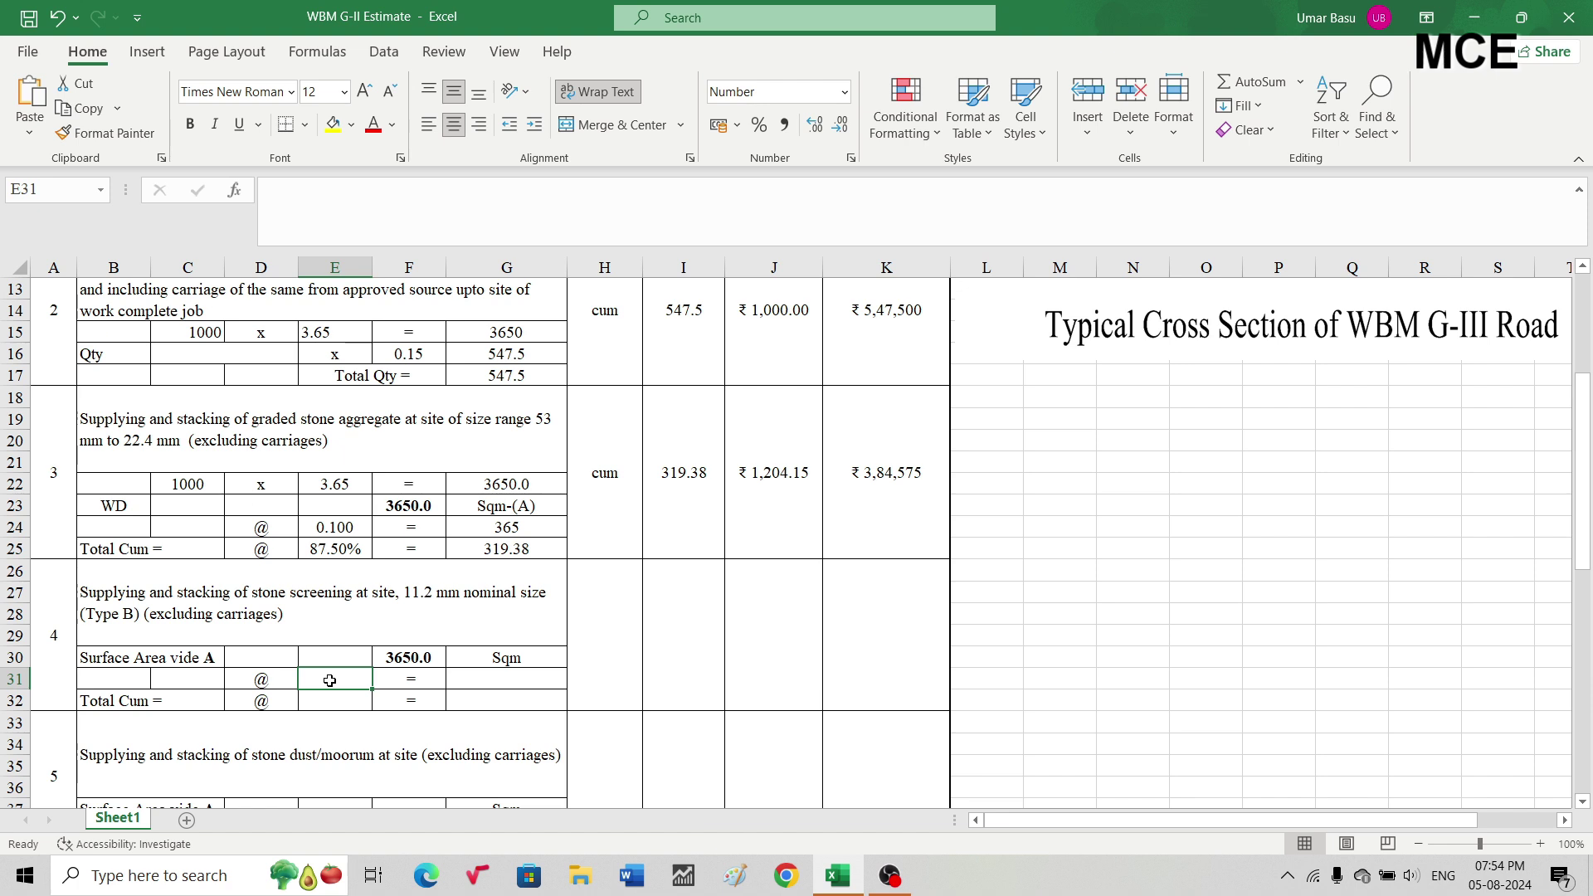
type("0")
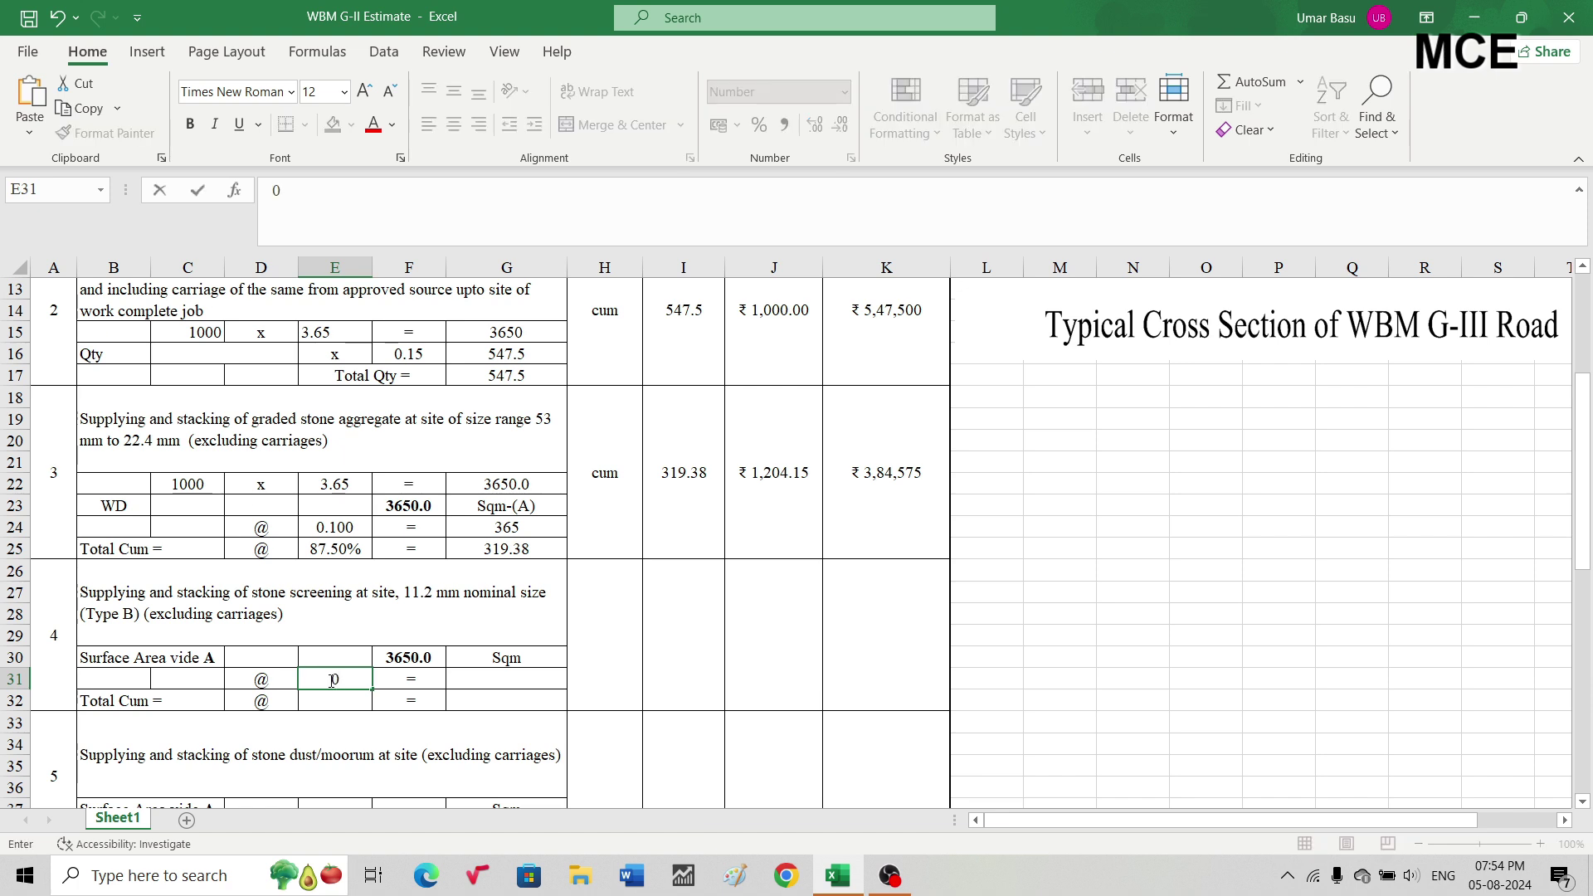
type(".0112")
key("ctrl+Return")
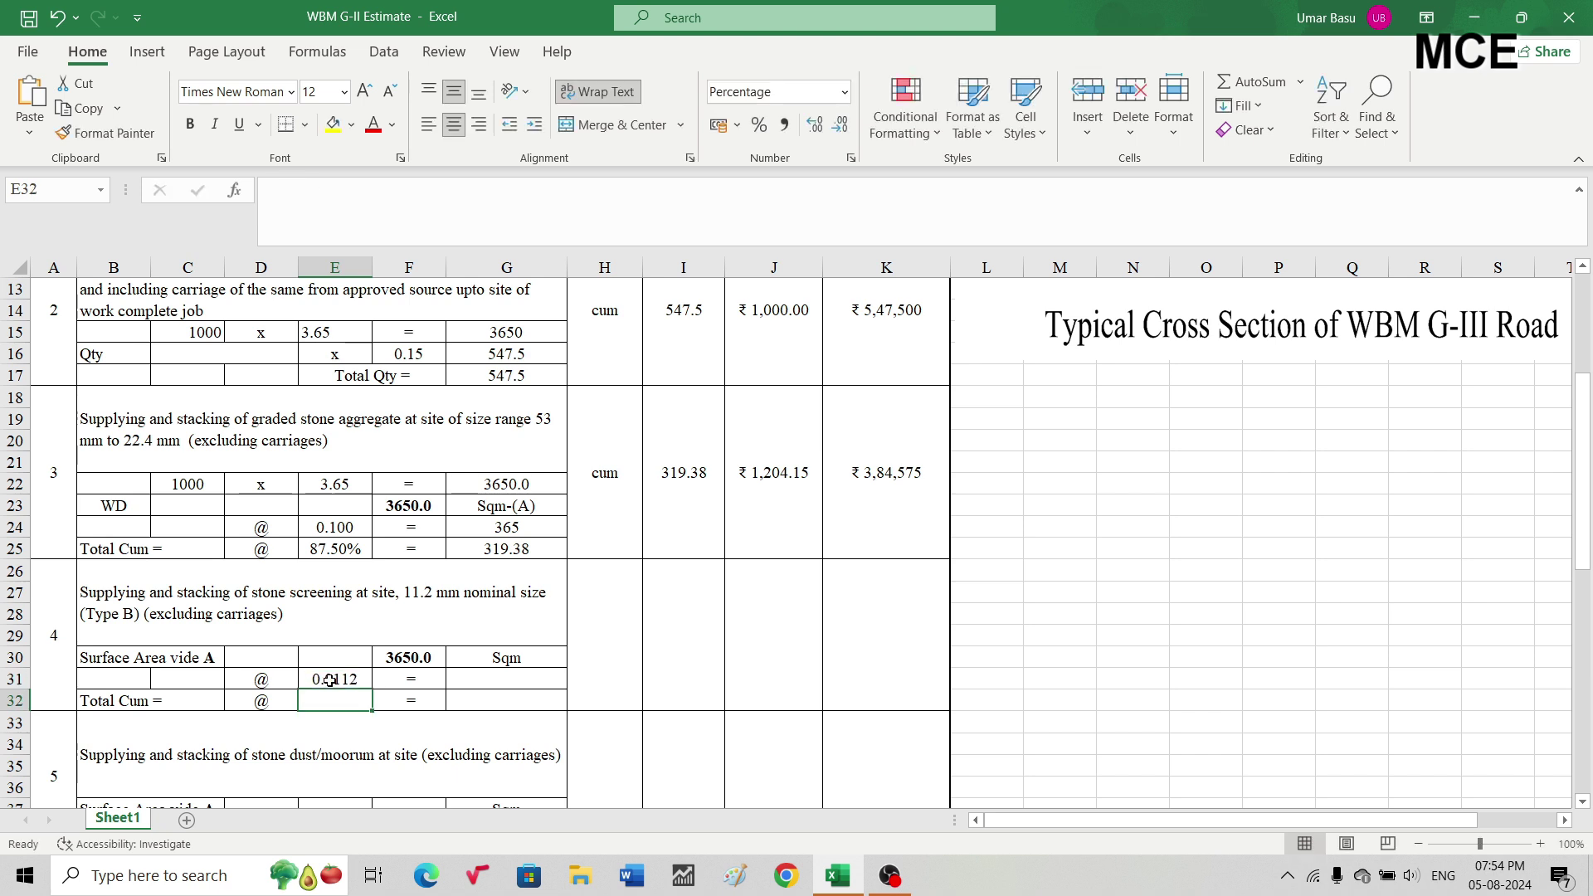
left_click(498, 676)
type("=")
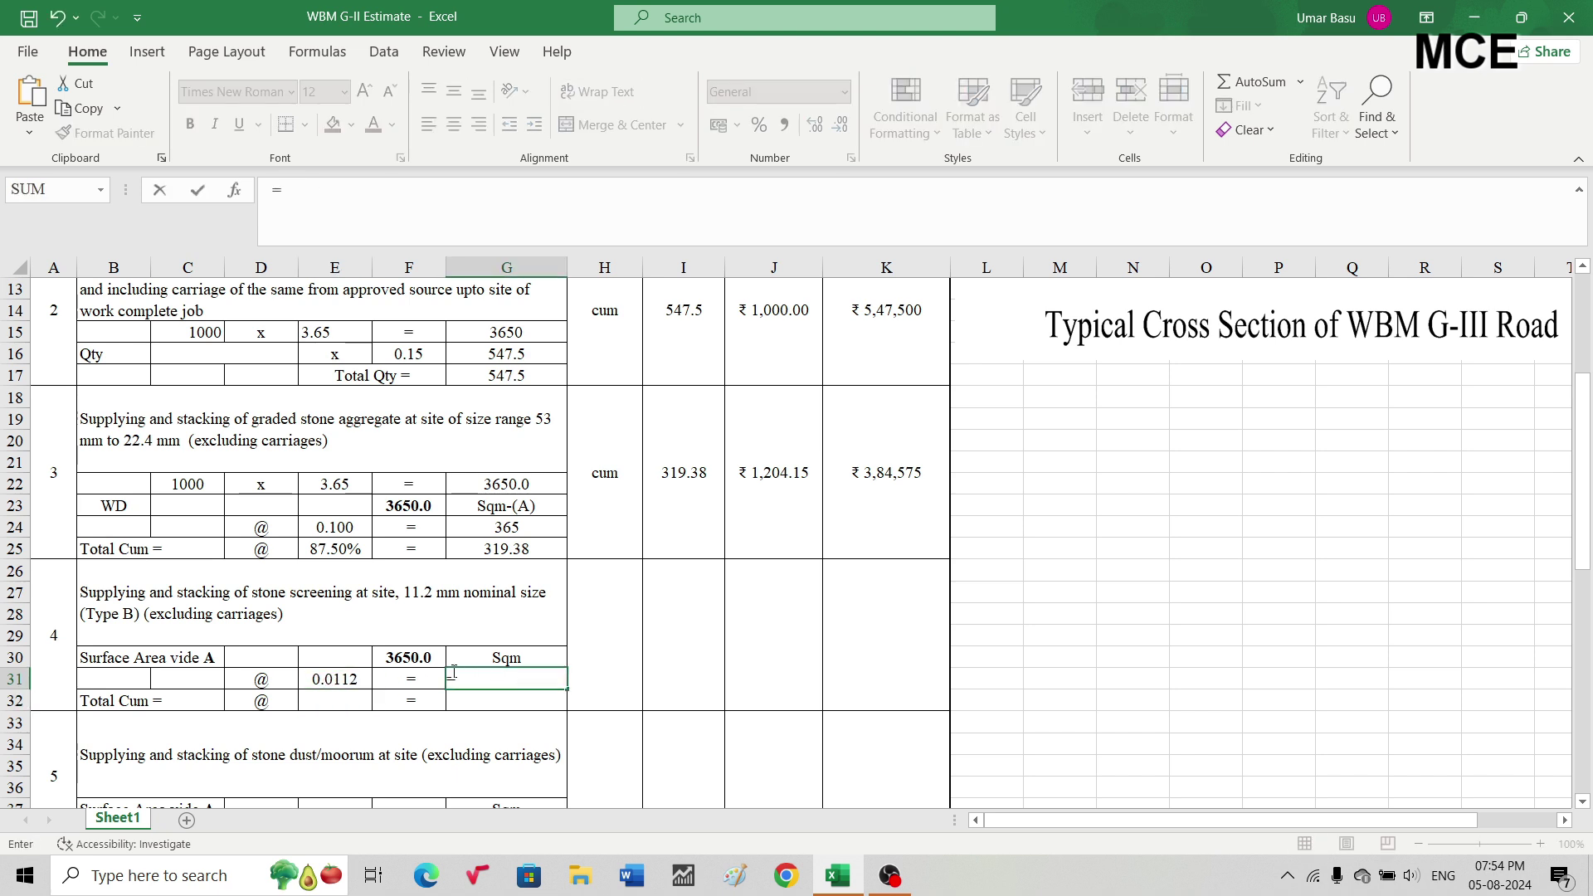
left_click(406, 656)
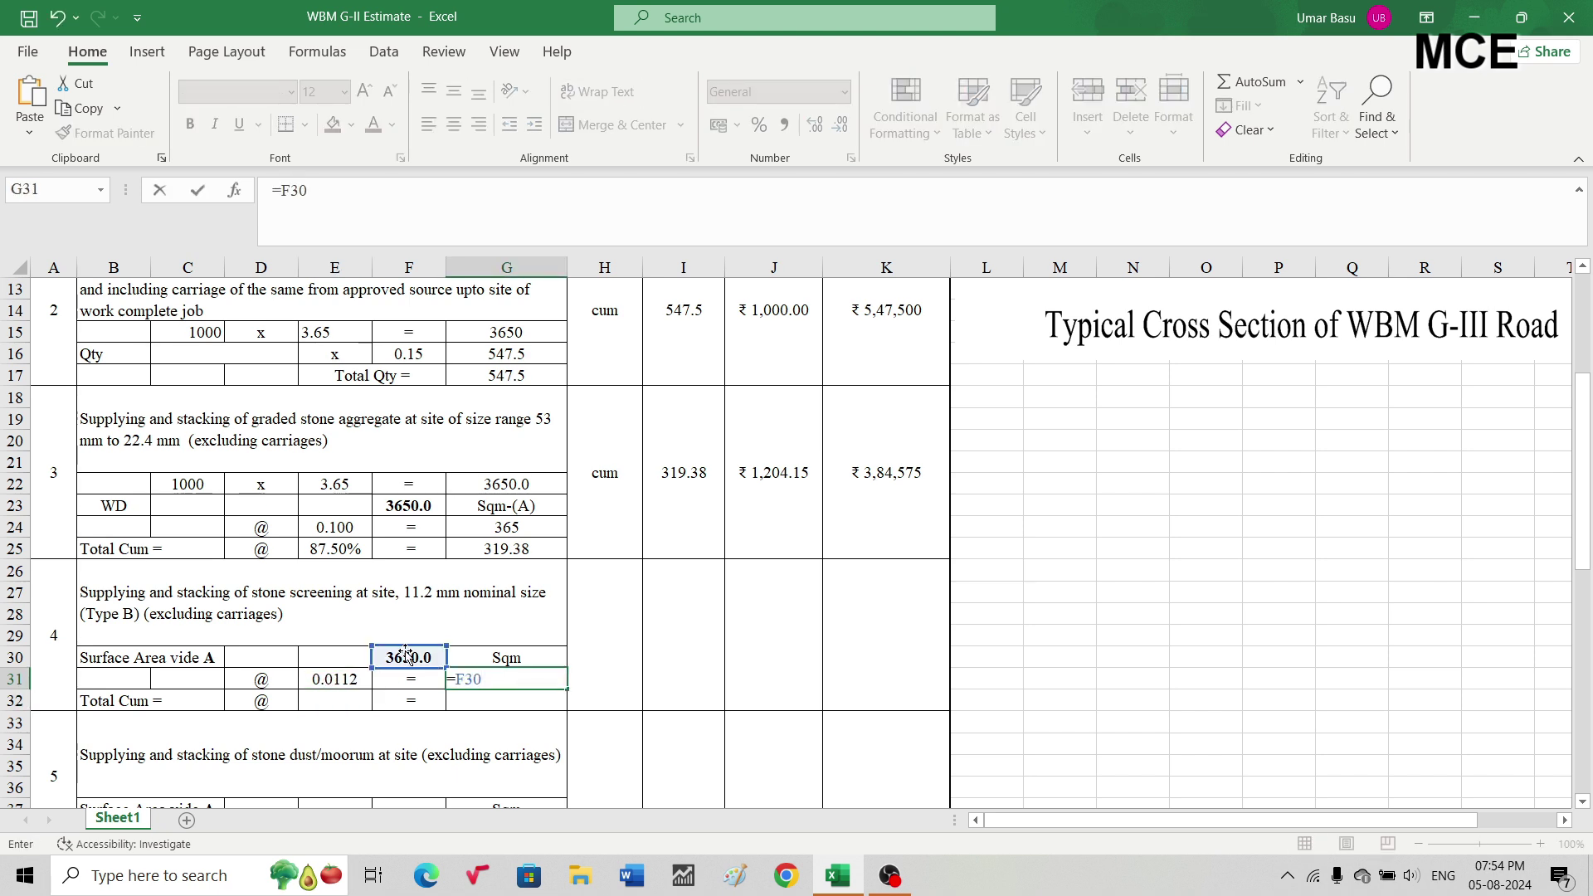
type("*")
left_click(348, 678)
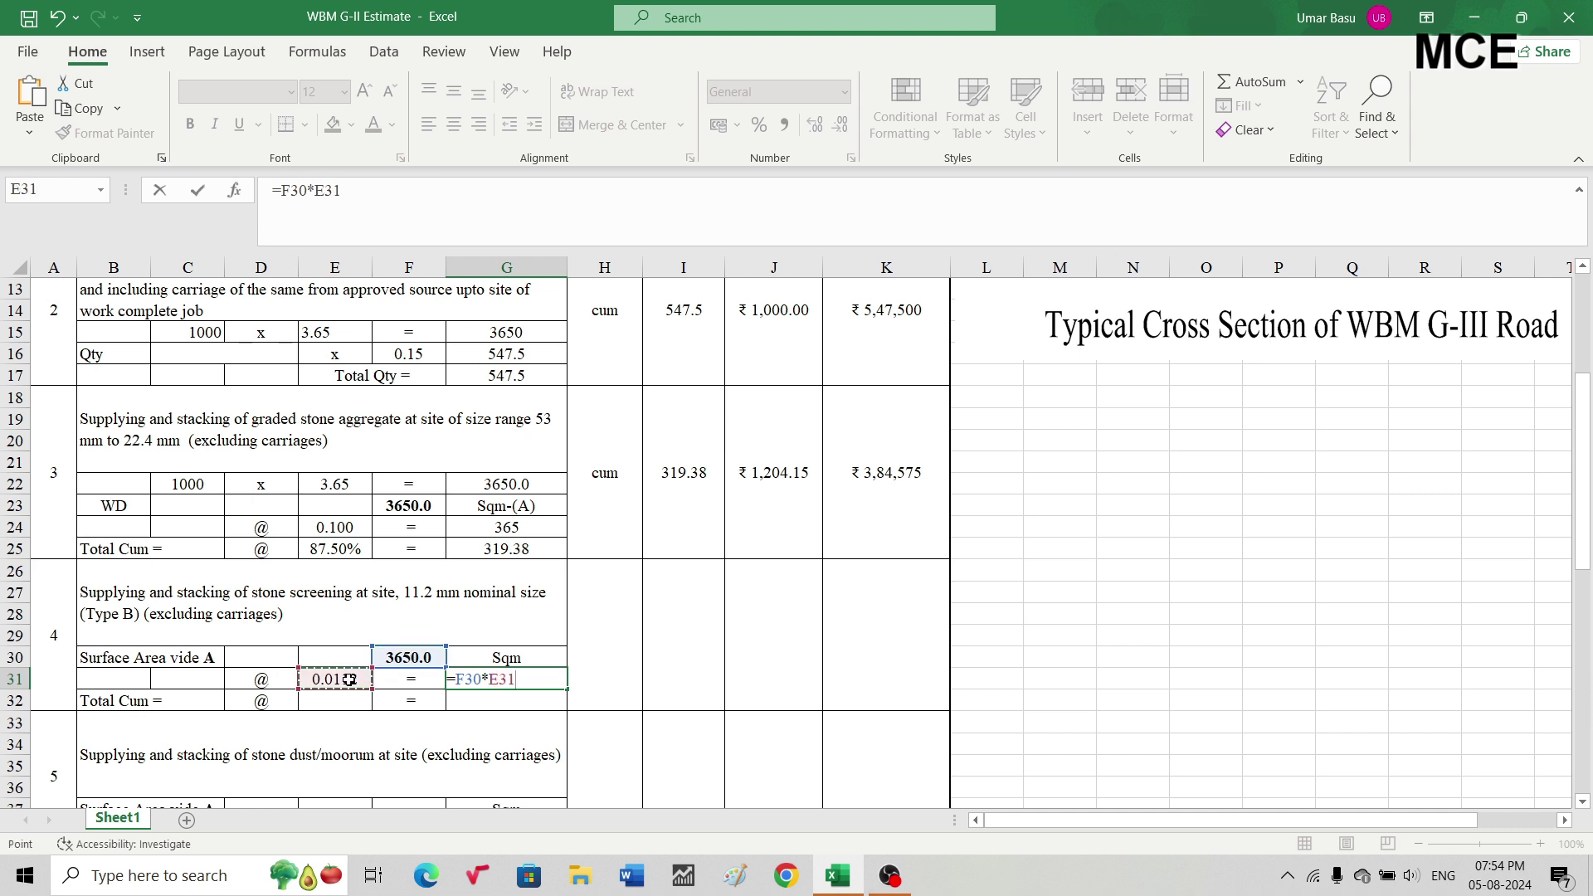
key("Return")
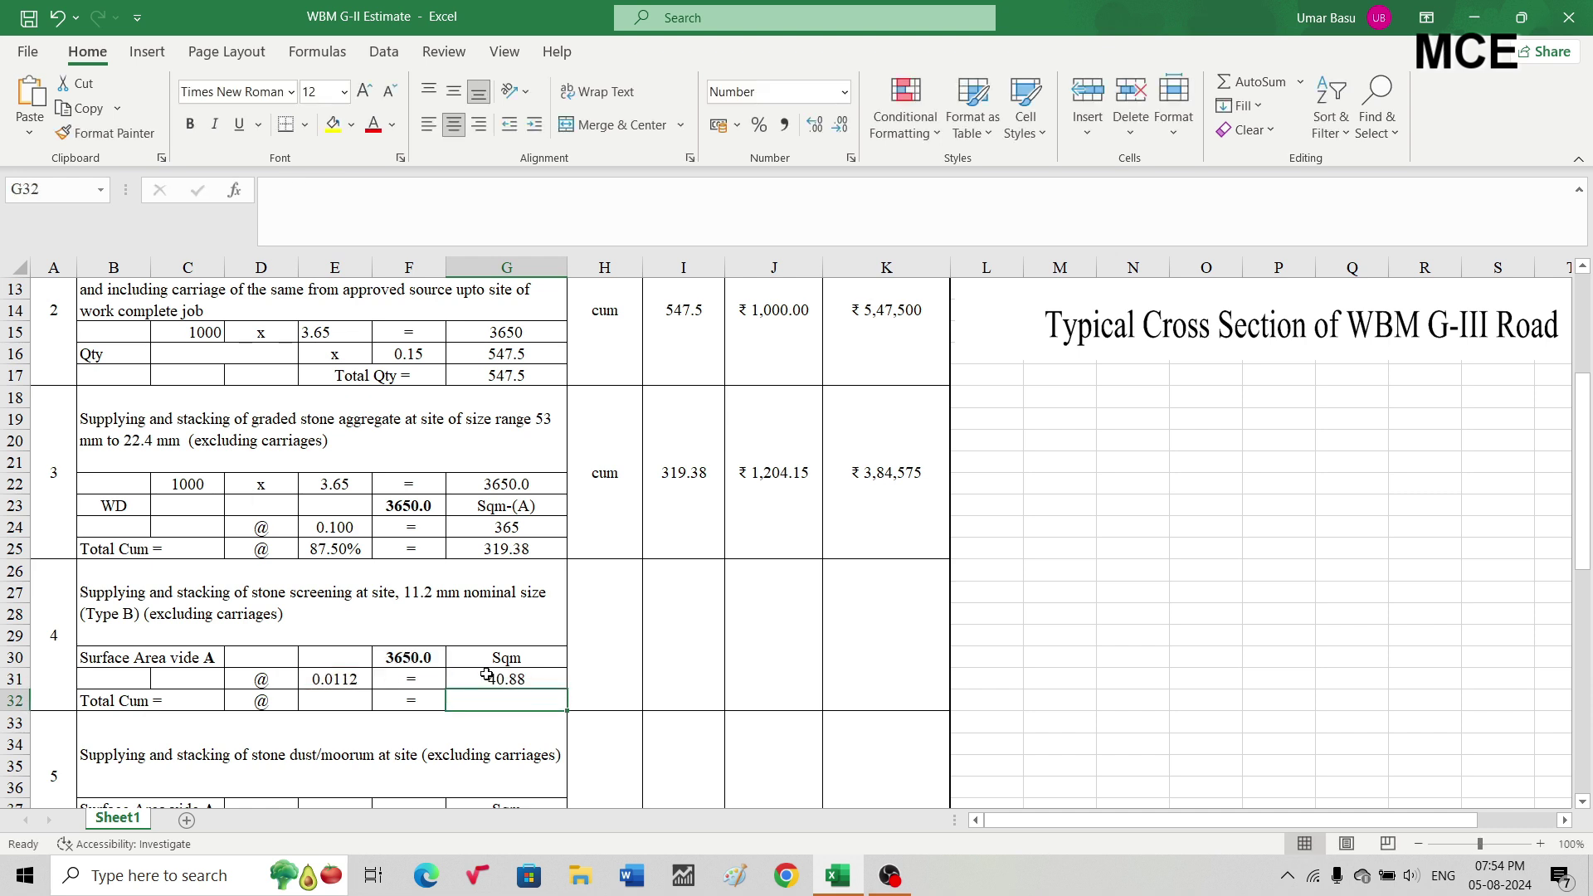
Enter 95% in E32 and calculate item 4's Total Cum in G32 with the formula =G31*E32.
left_click(332, 693)
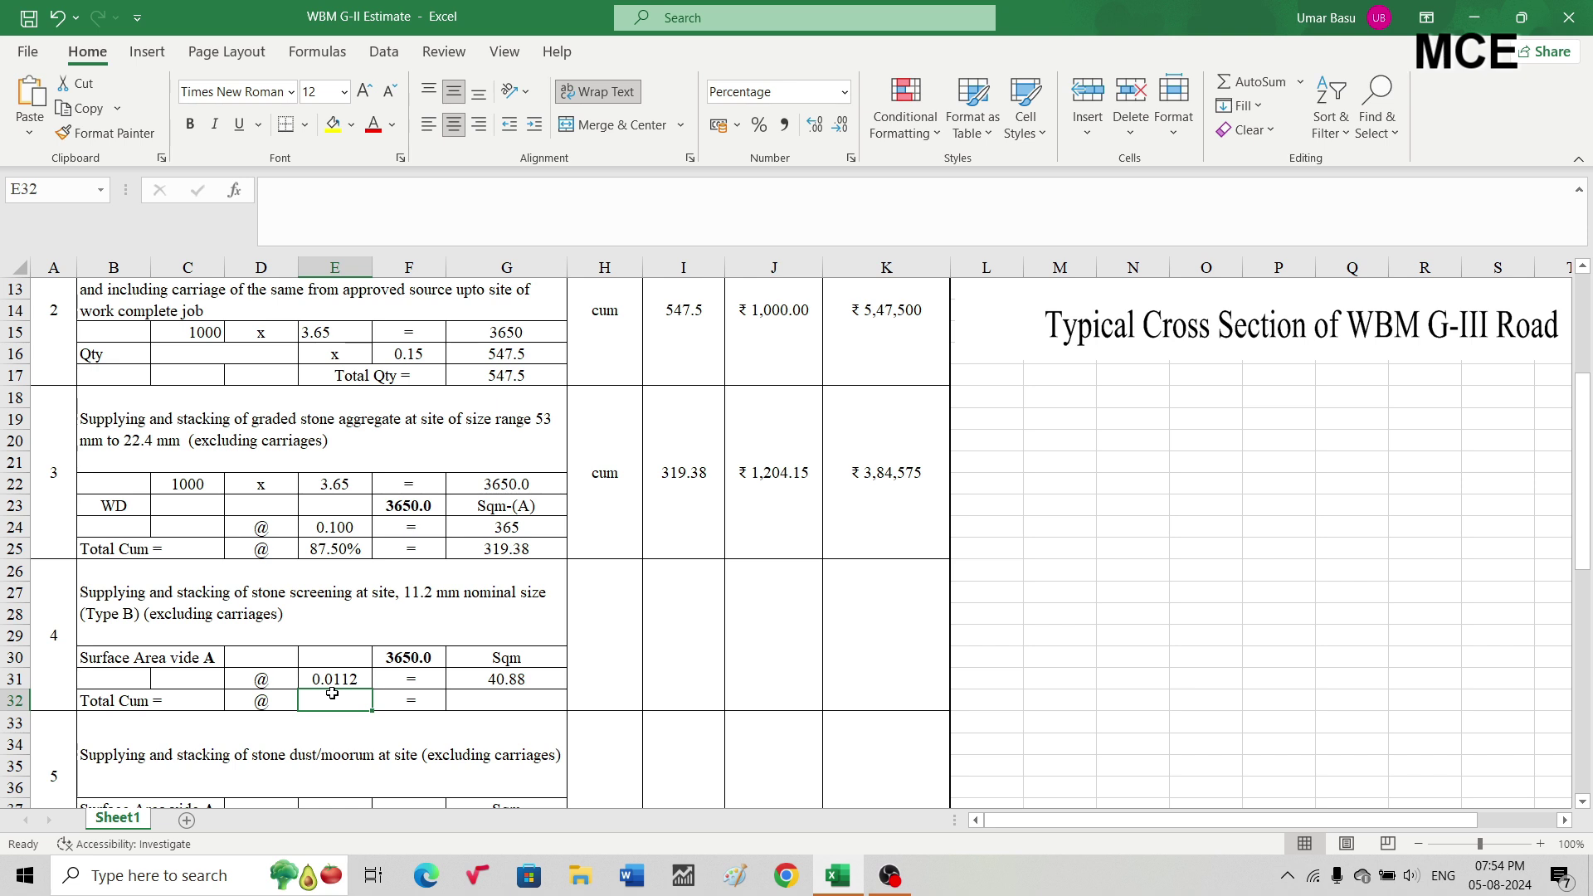
type("95")
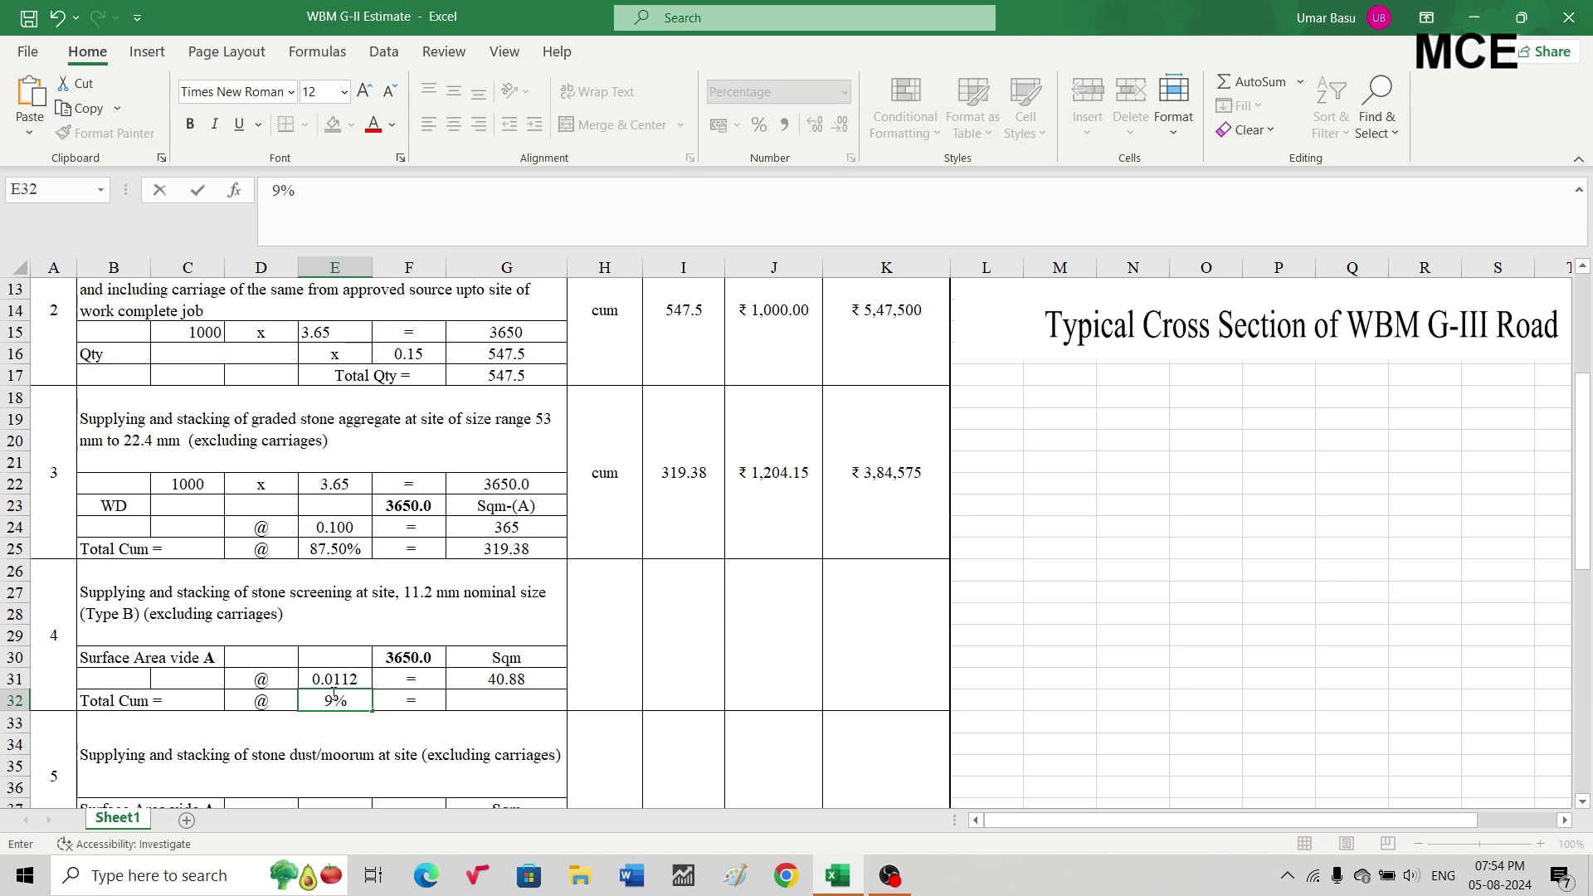
key("Return")
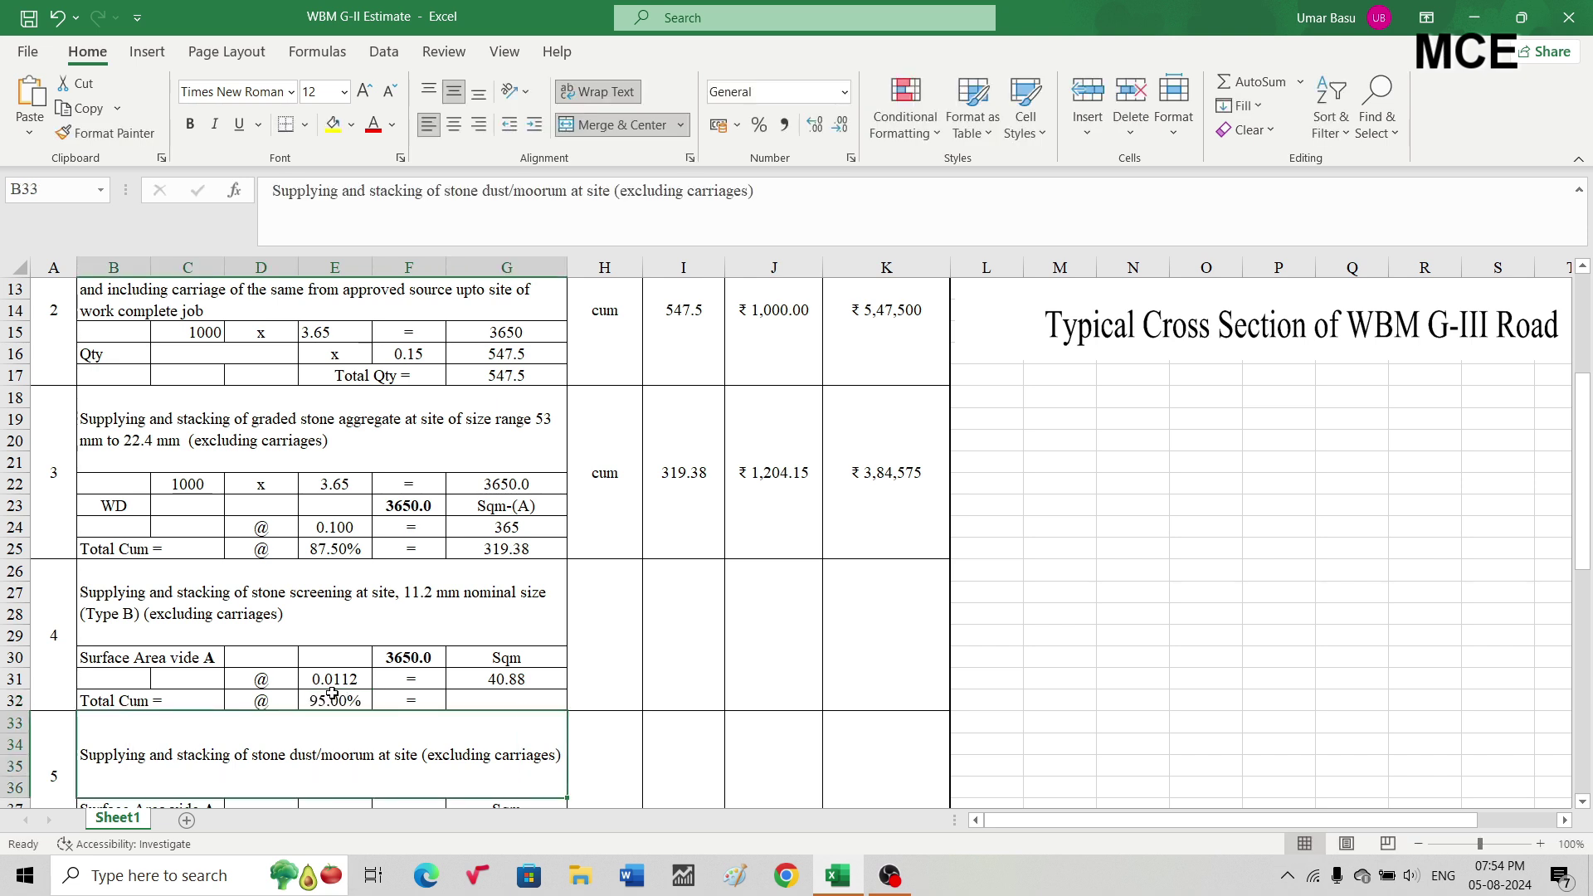
left_click(508, 697)
type("=")
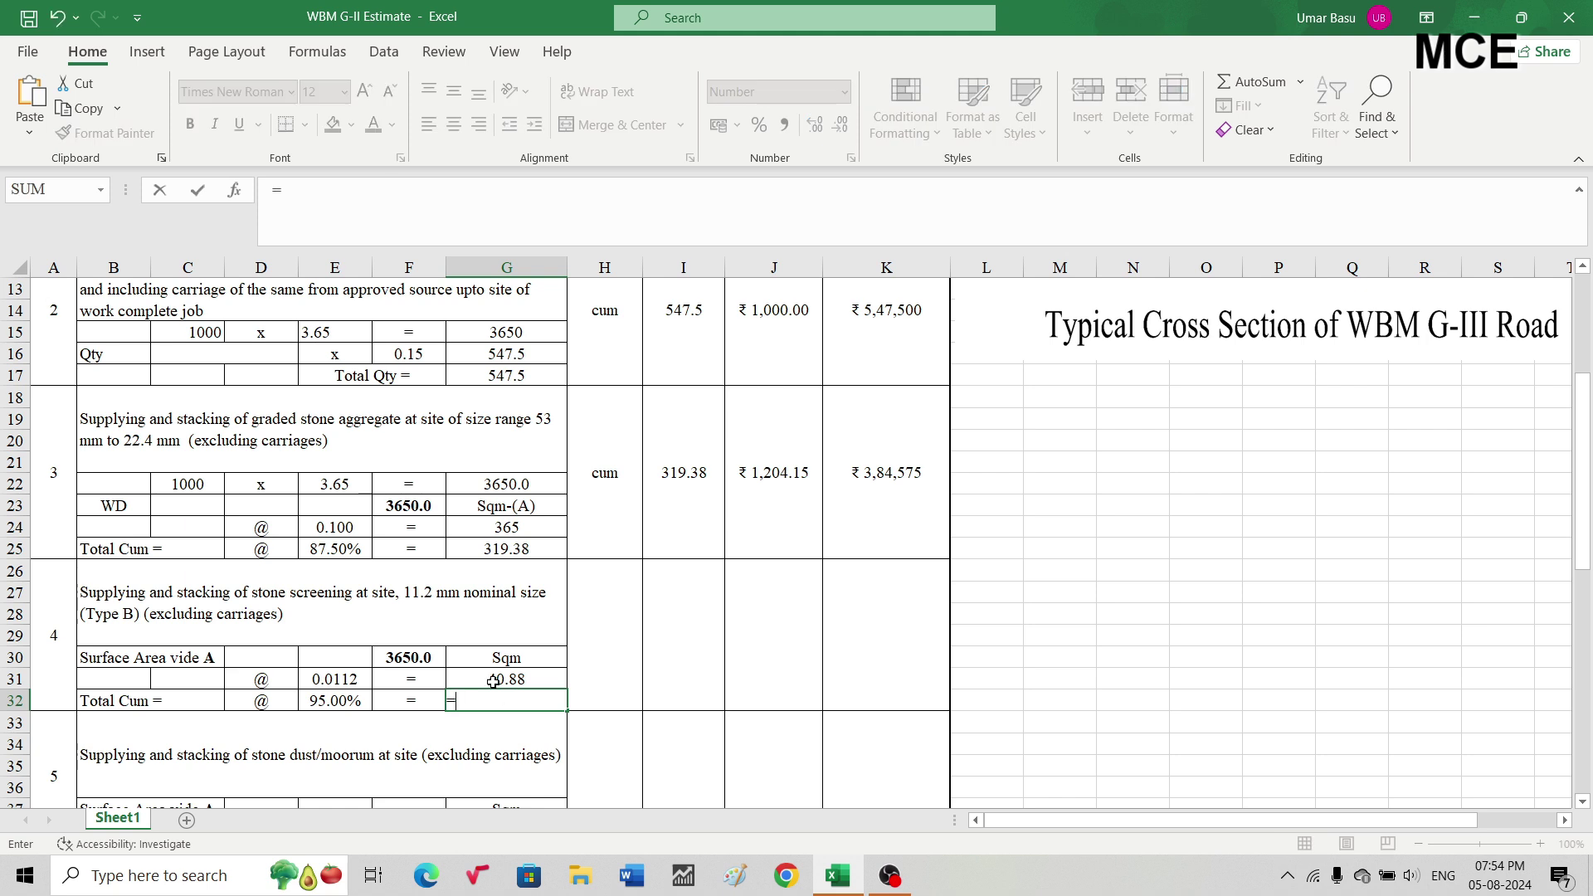
left_click(492, 680)
type("*")
left_click(344, 702)
key("Return")
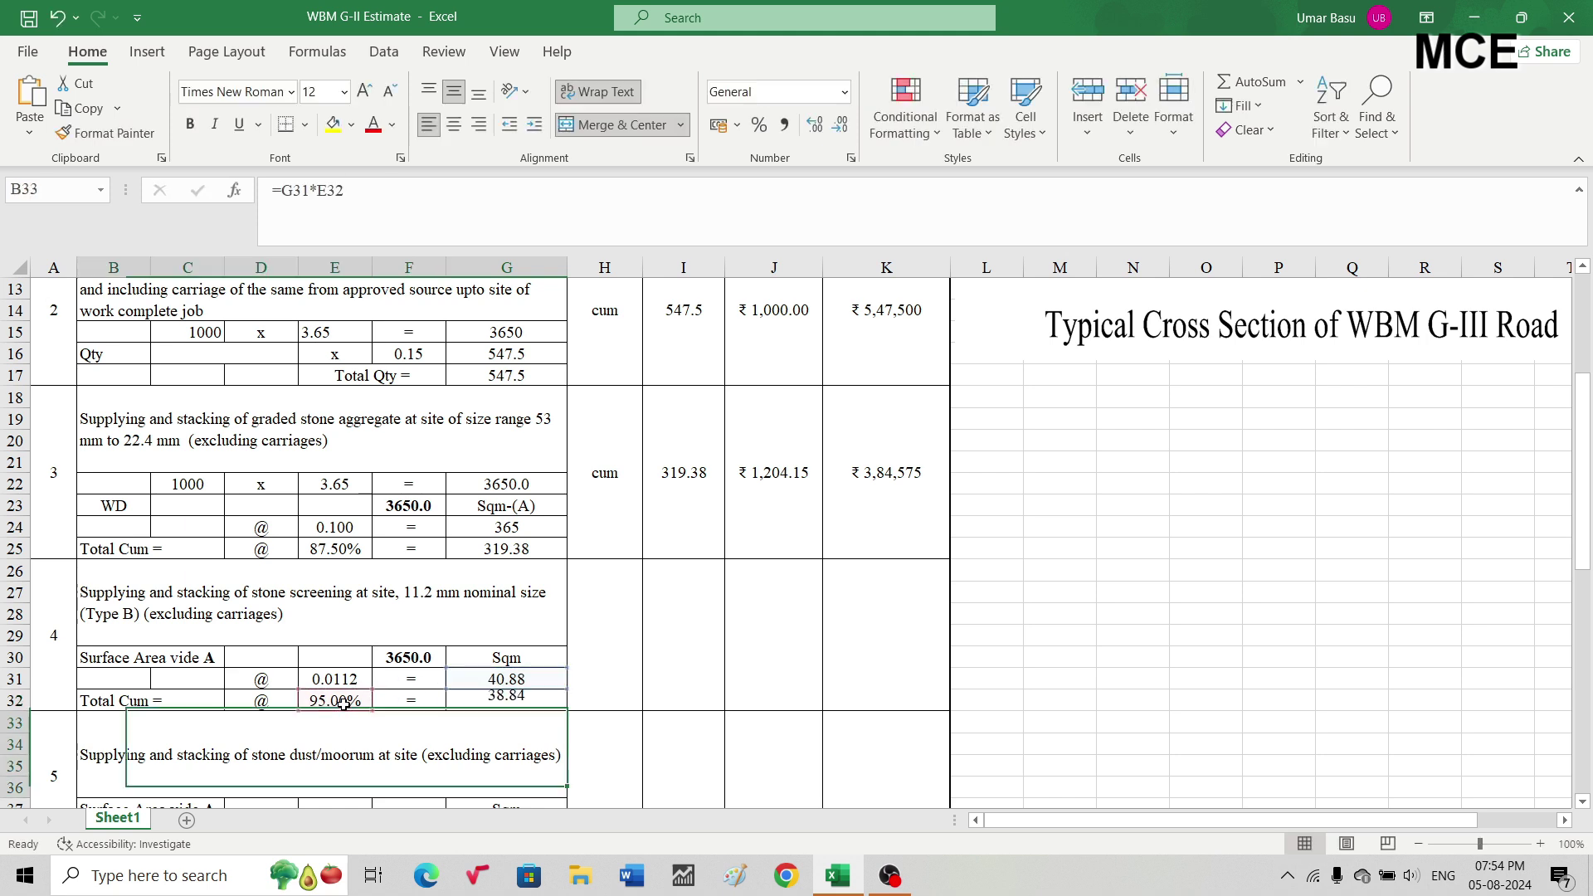
Enter cum as item 4's unit and link its Qty cell to the Total Cum in G32.
left_click(625, 651)
type("cum")
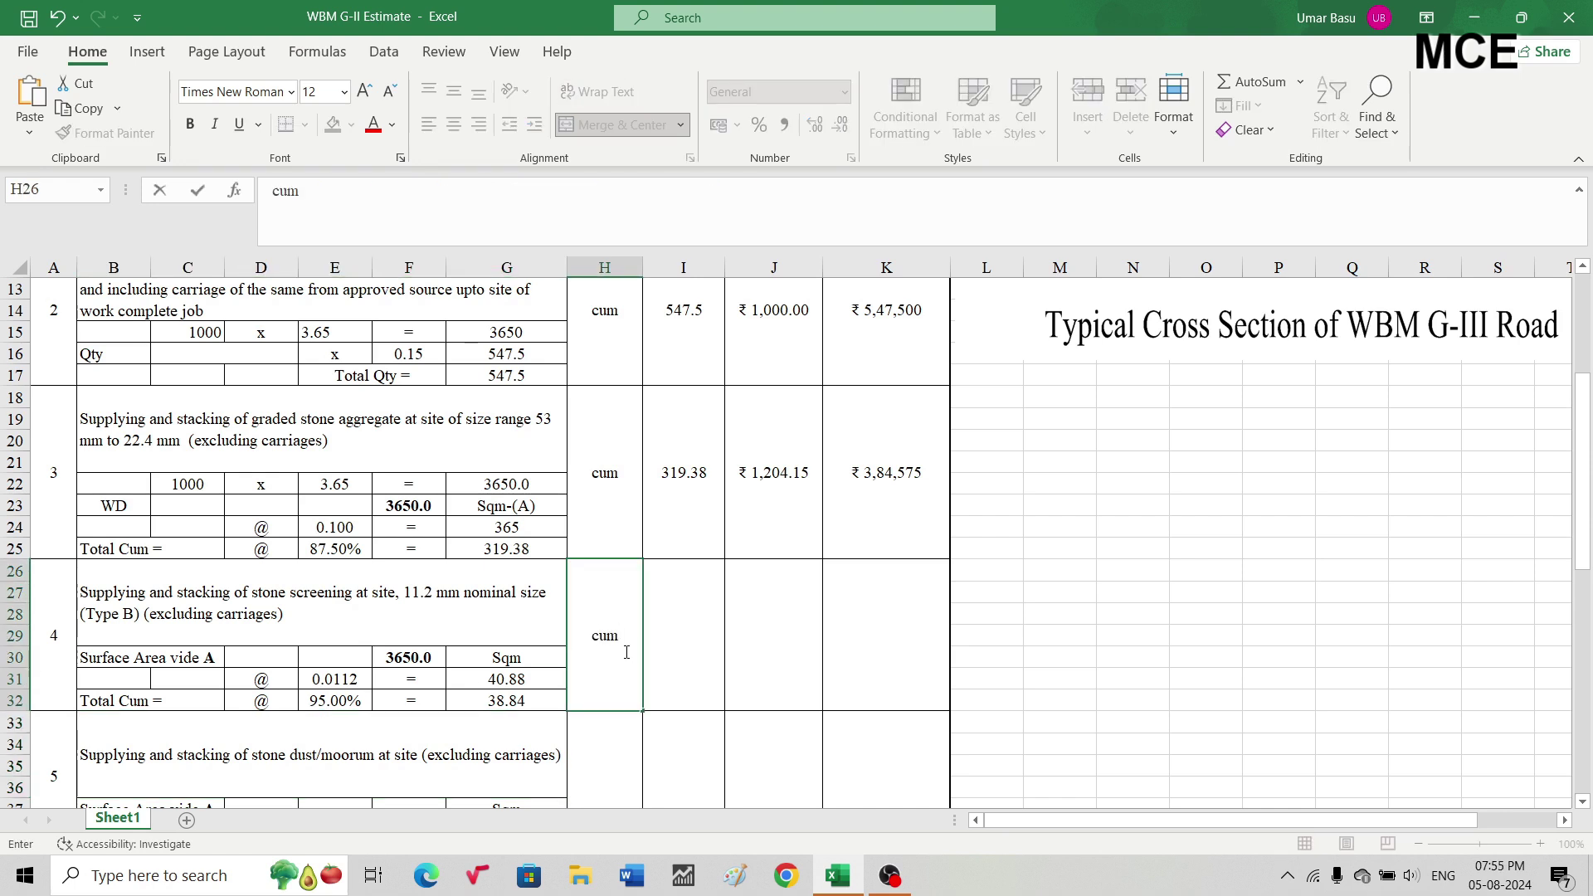
key("Tab")
type("=")
left_click(514, 701)
key("Return")
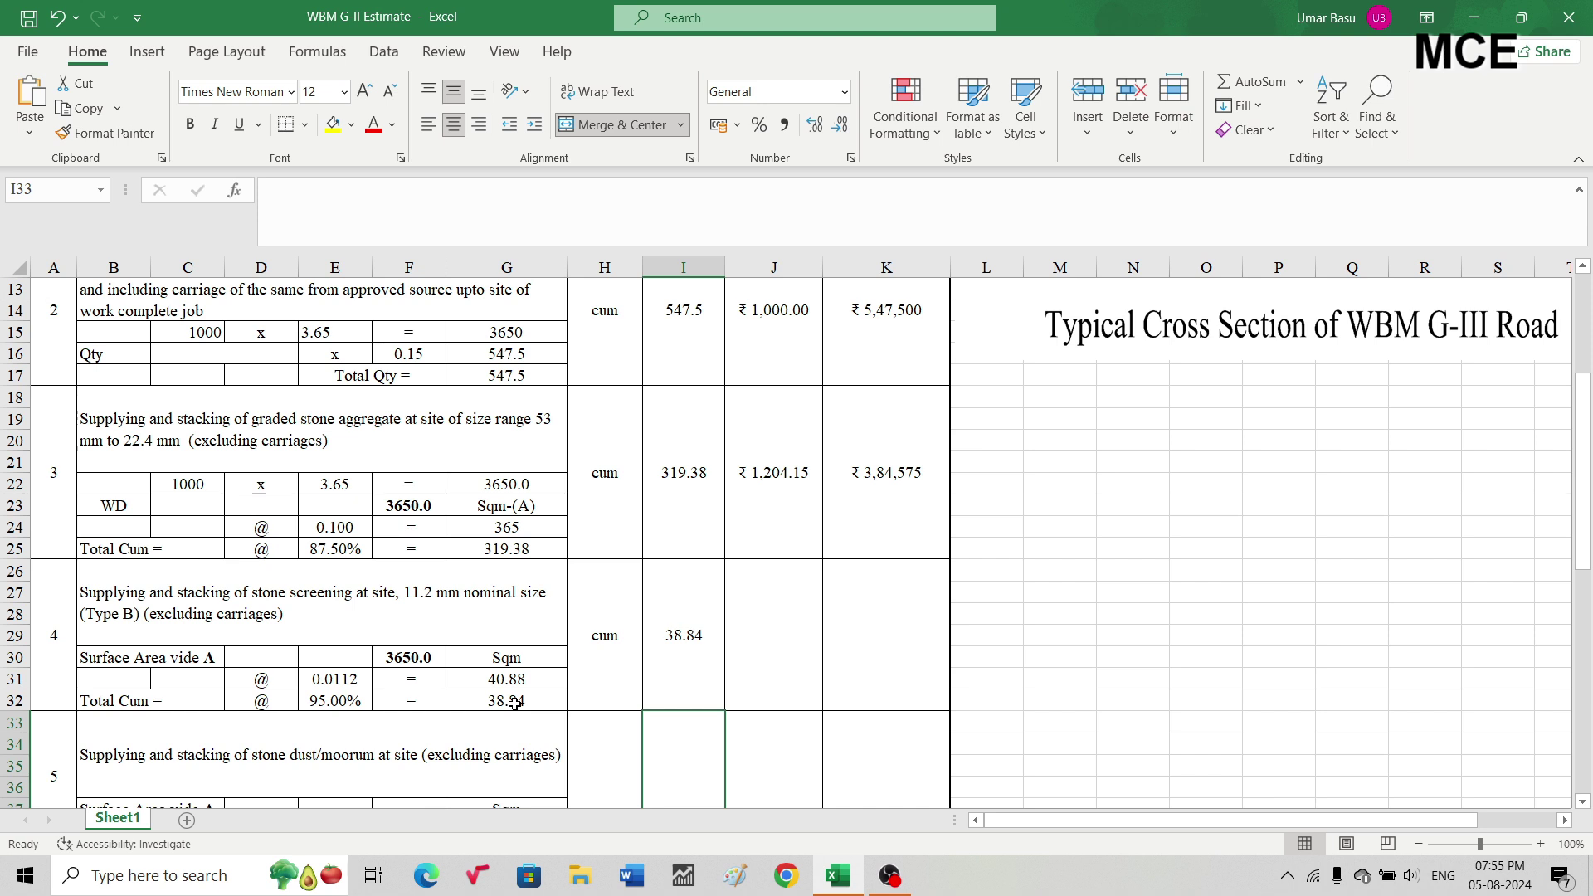
Enter 1204.15 as item 4's rate and calculate its amount in K26 with the formula =I26*J26.
left_click(768, 659)
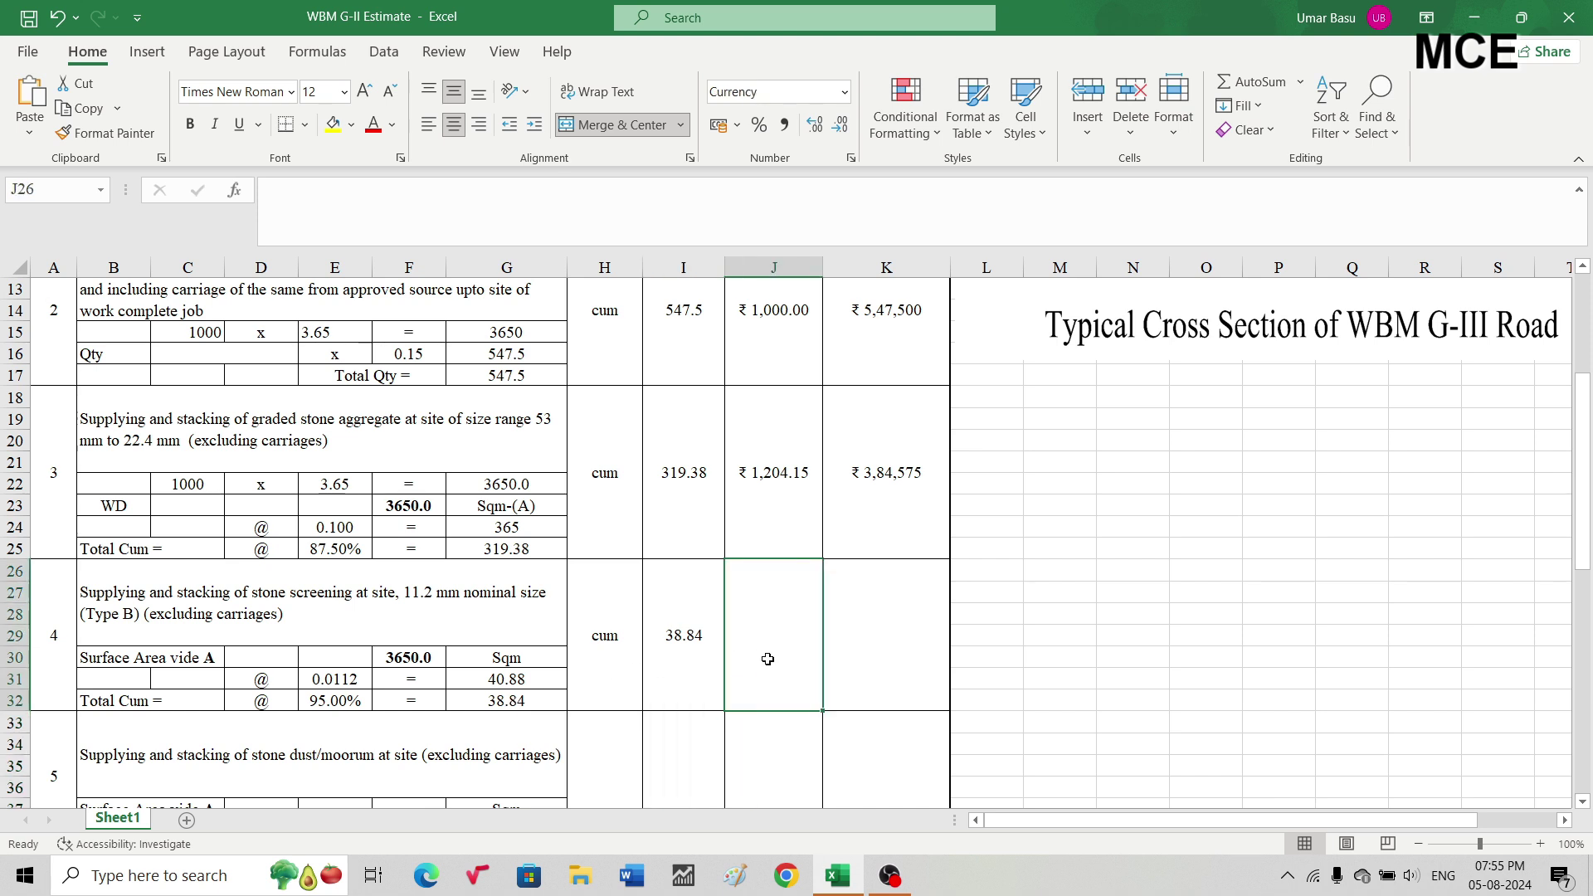
type("12")
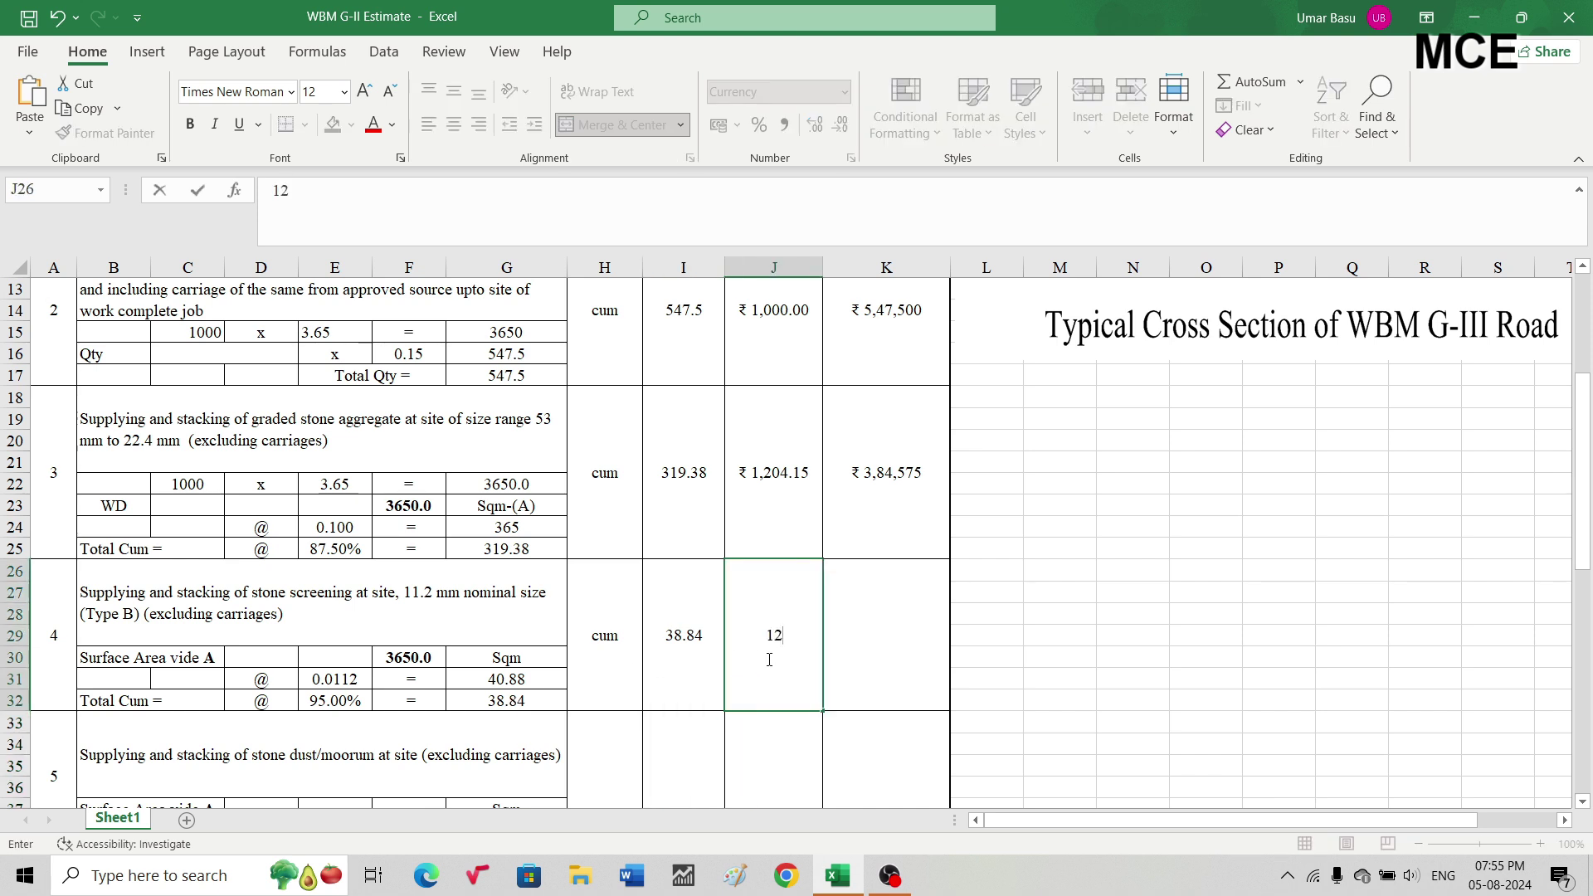
type("04.15")
key("Return")
left_click(840, 648)
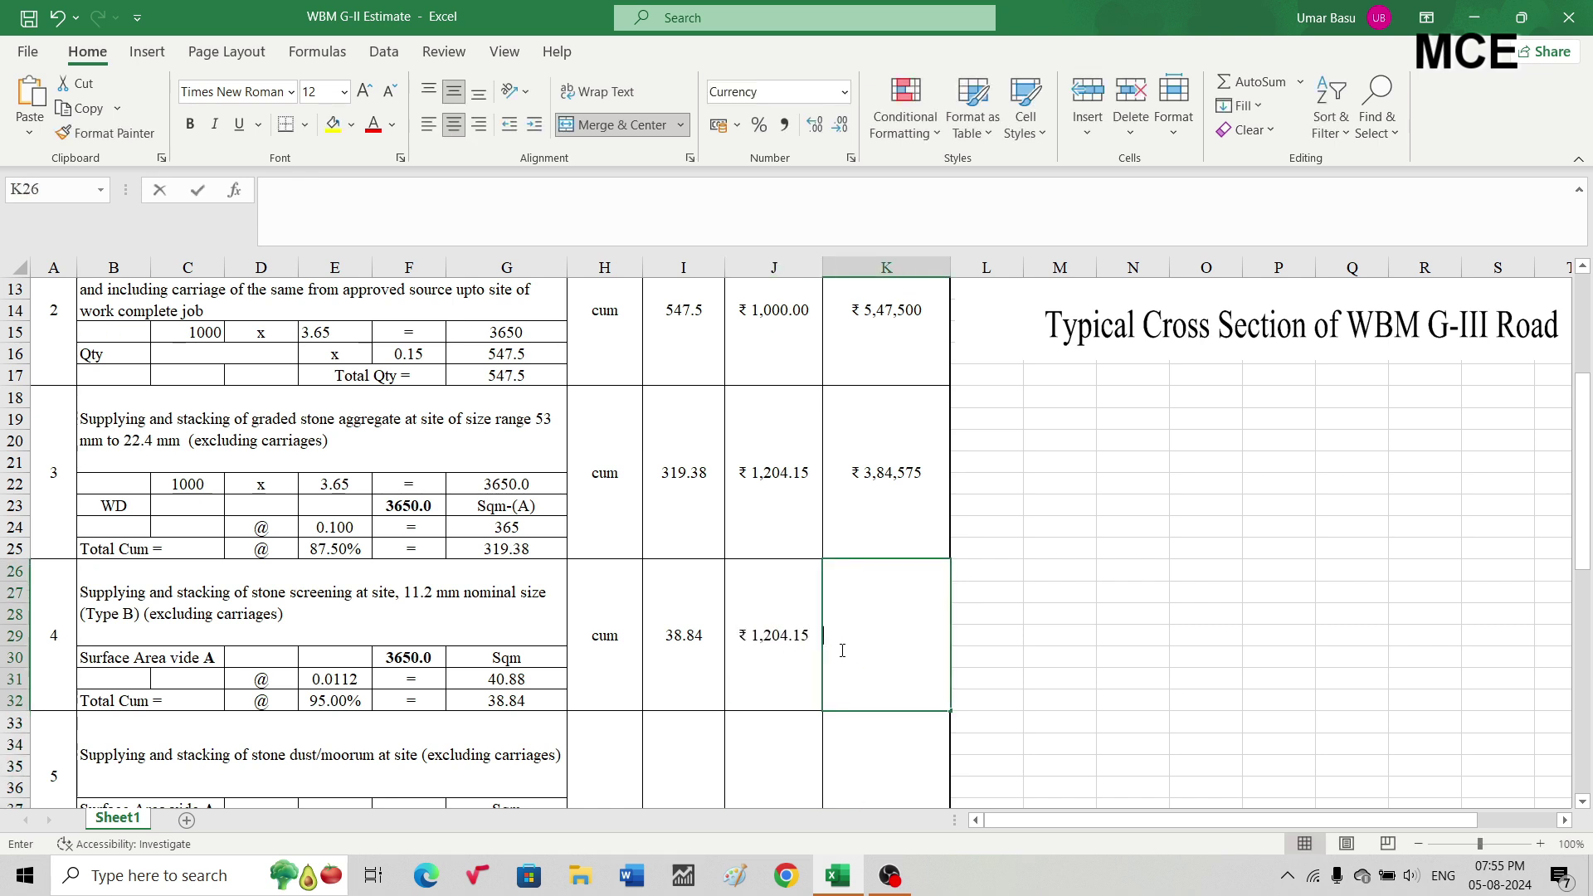
type("=")
left_click(695, 636)
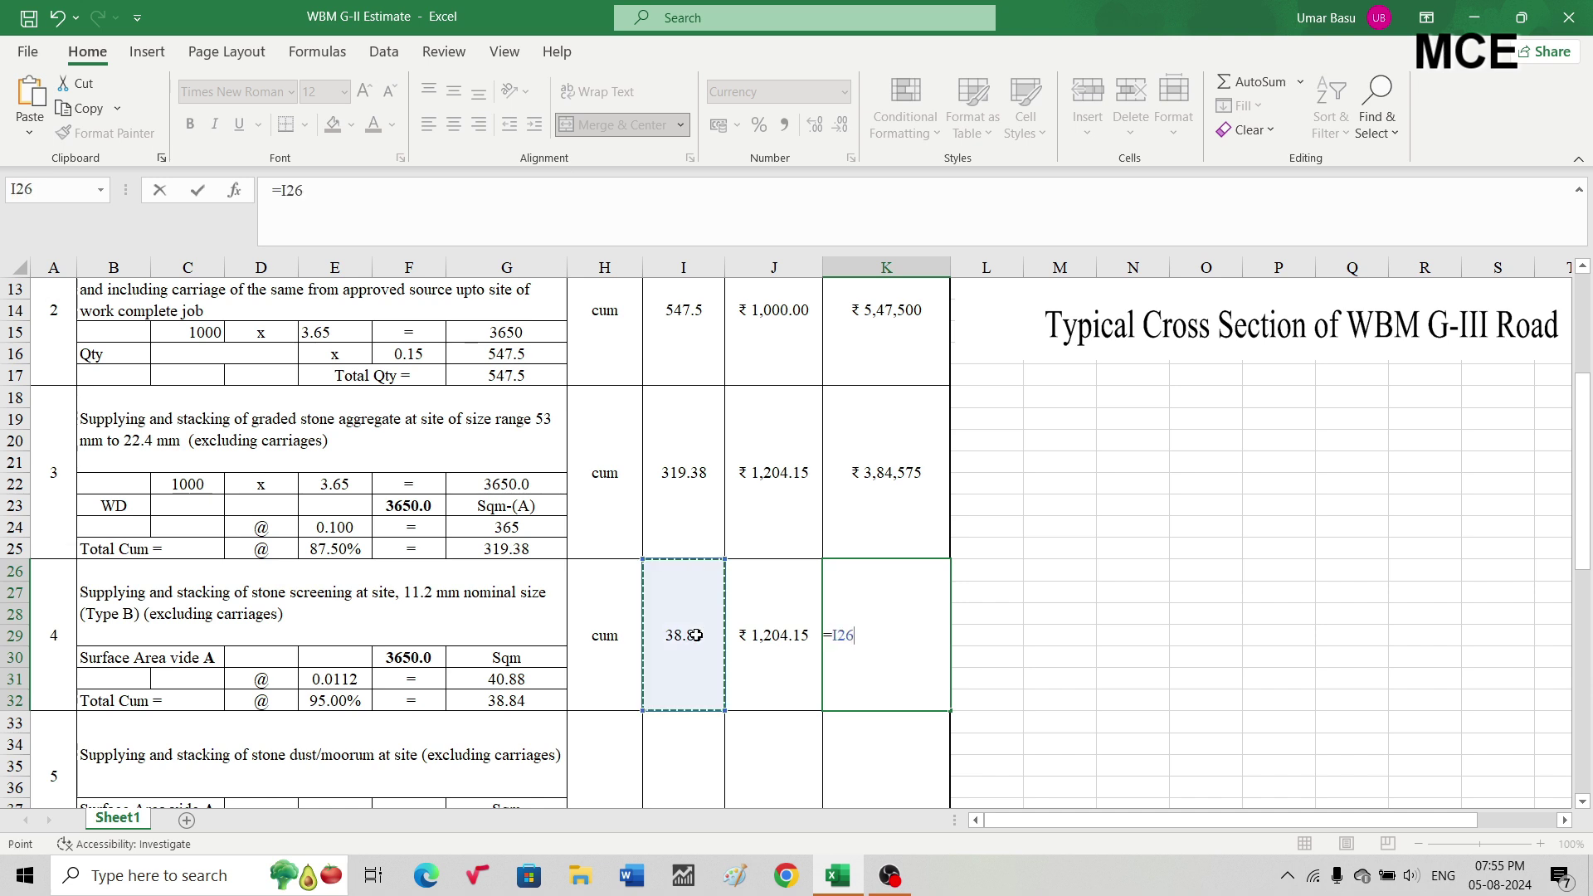
type("*")
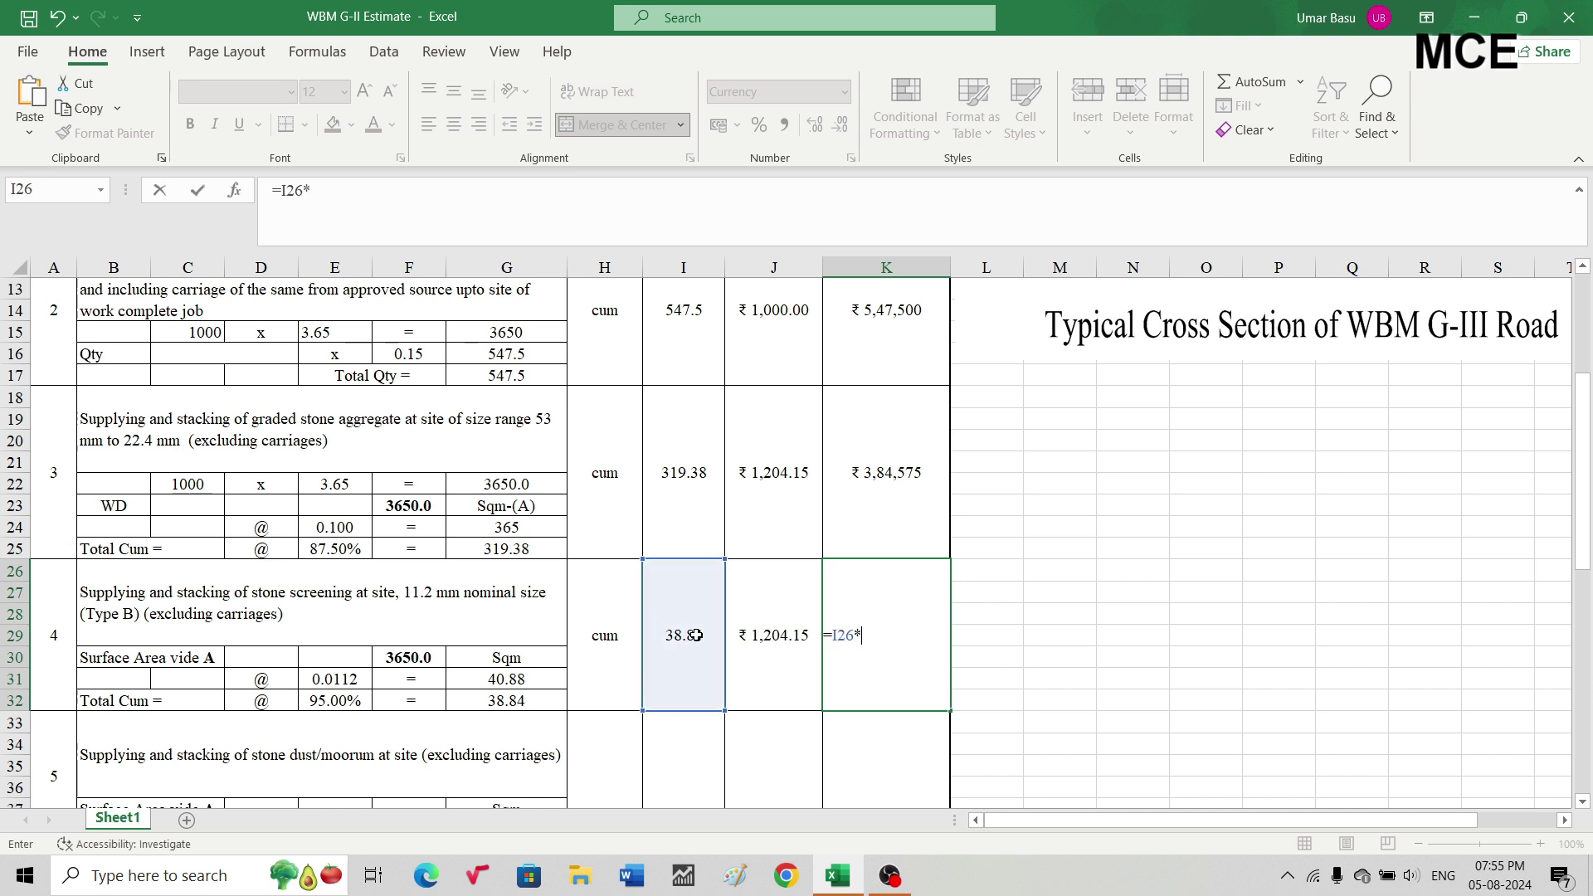
left_click(774, 643)
key("Return")
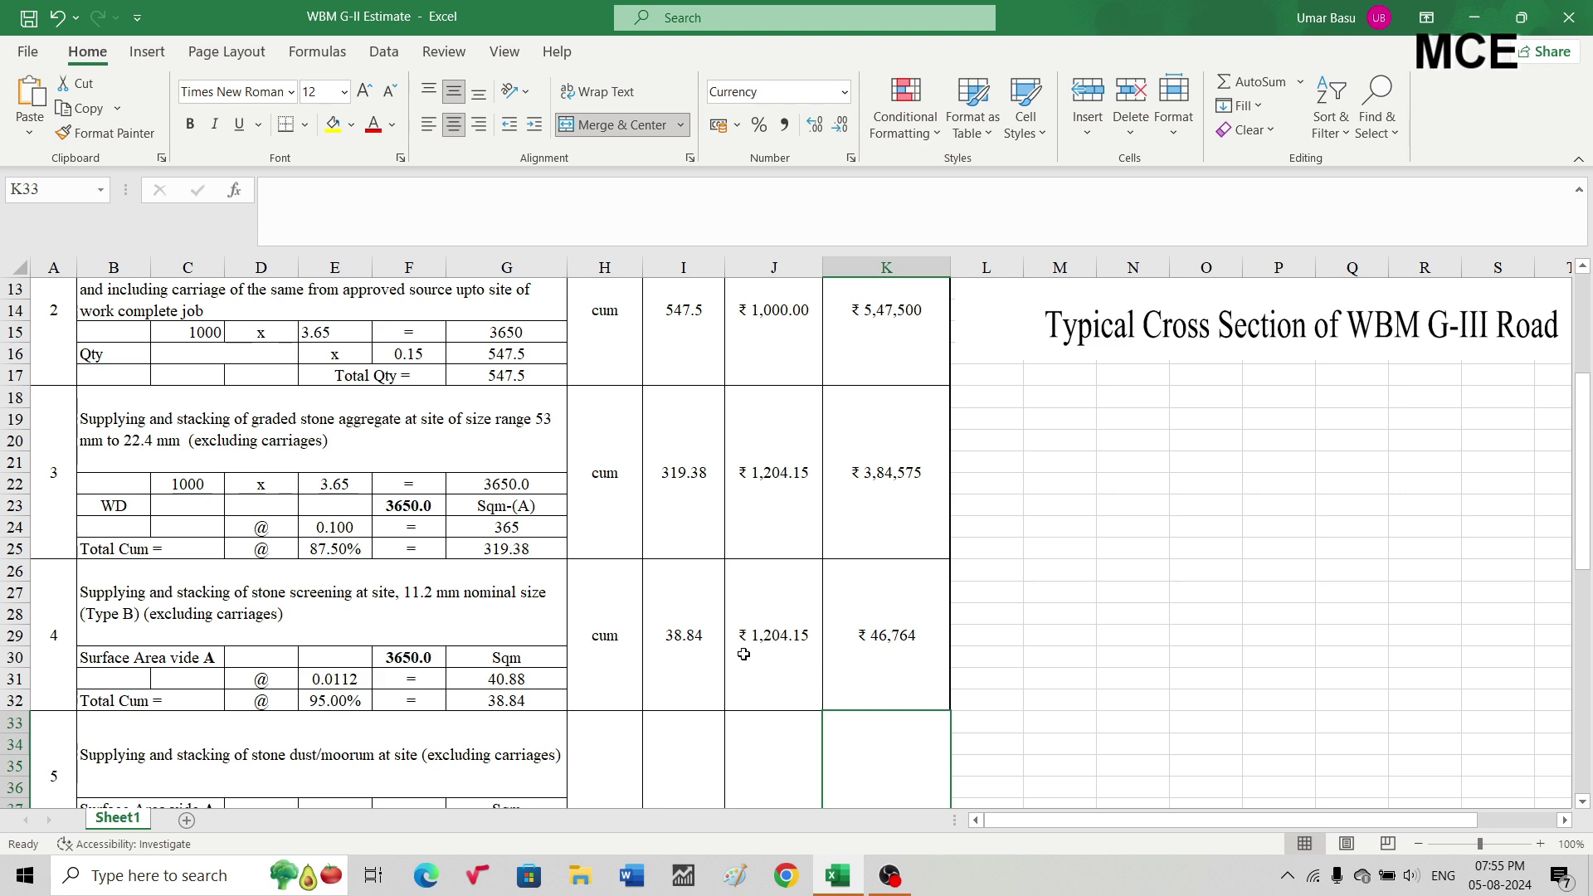
Link item 5's Surface Area vide A cell F37 to item 4's surface area in F30.
scroll(743, 653, "down", 2)
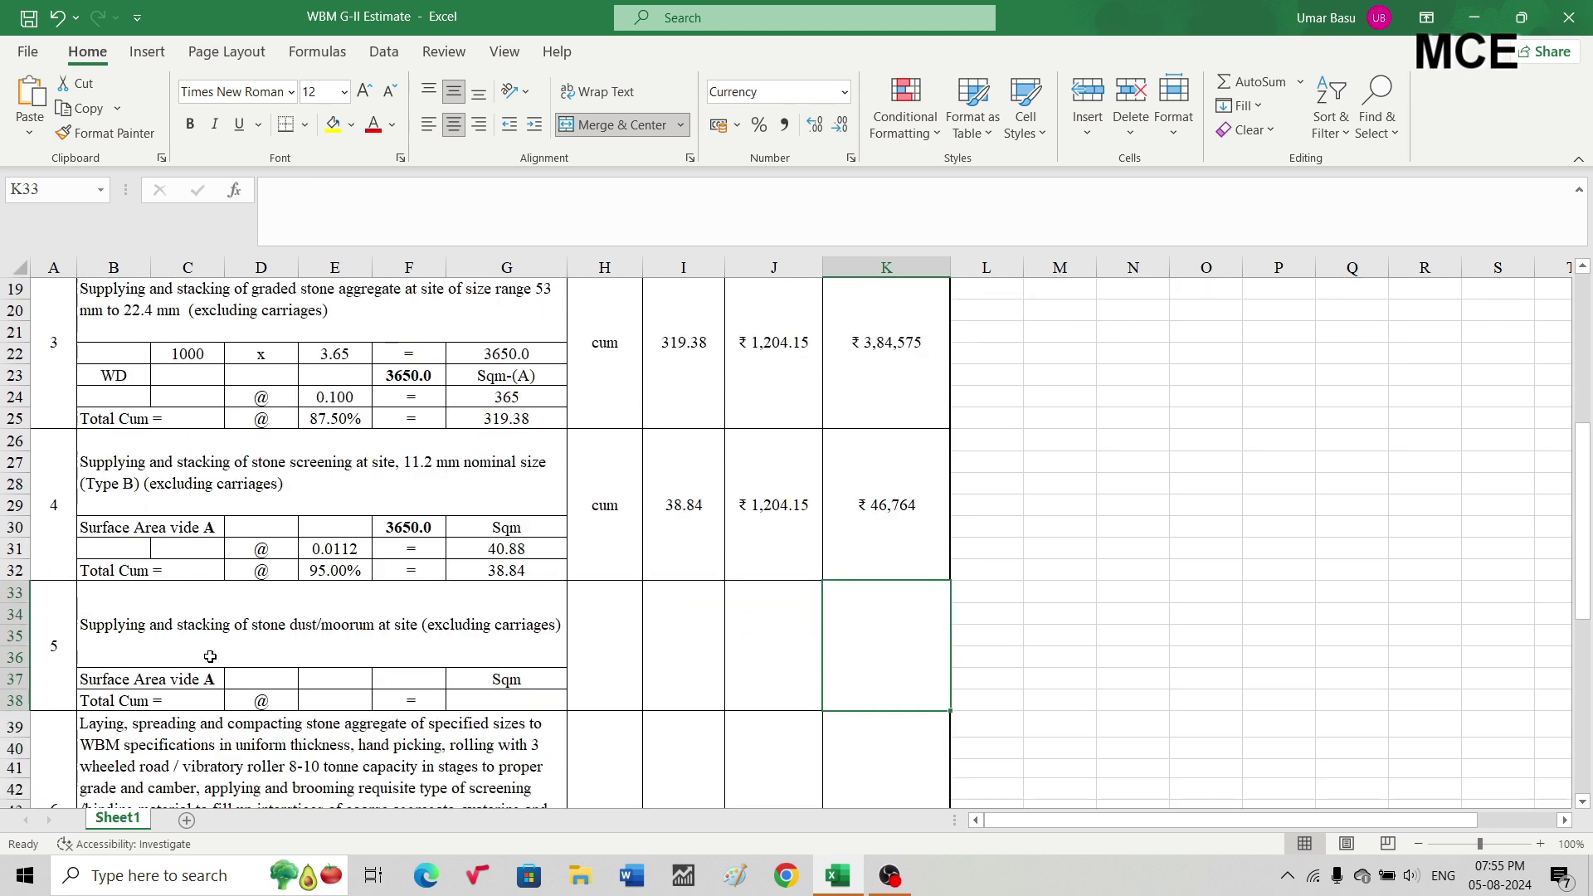
left_click(418, 681)
type("=")
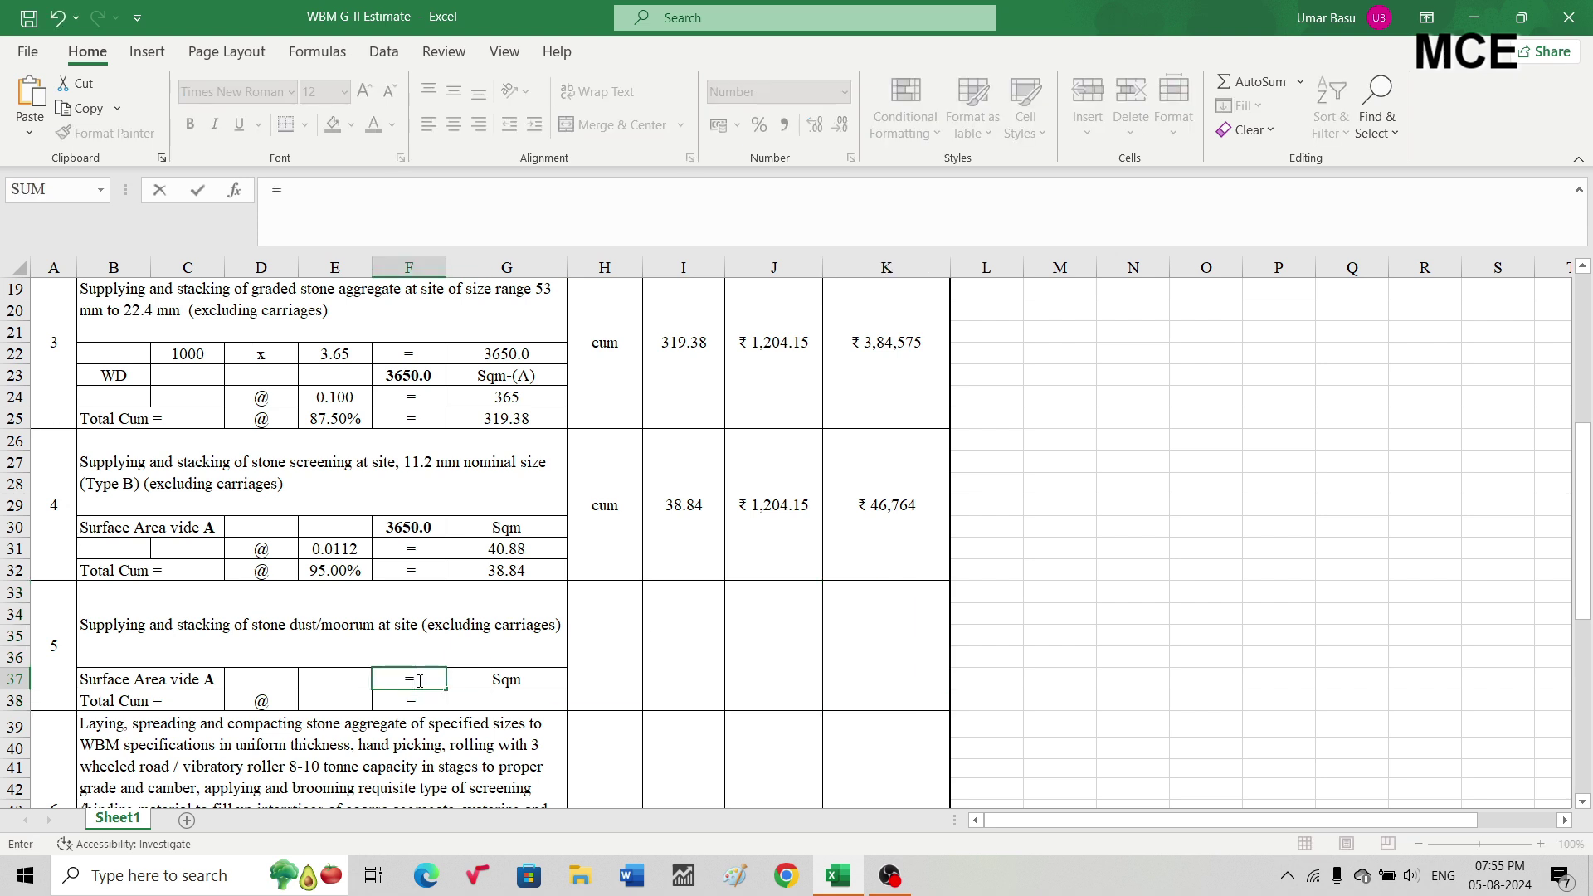
left_click(395, 538)
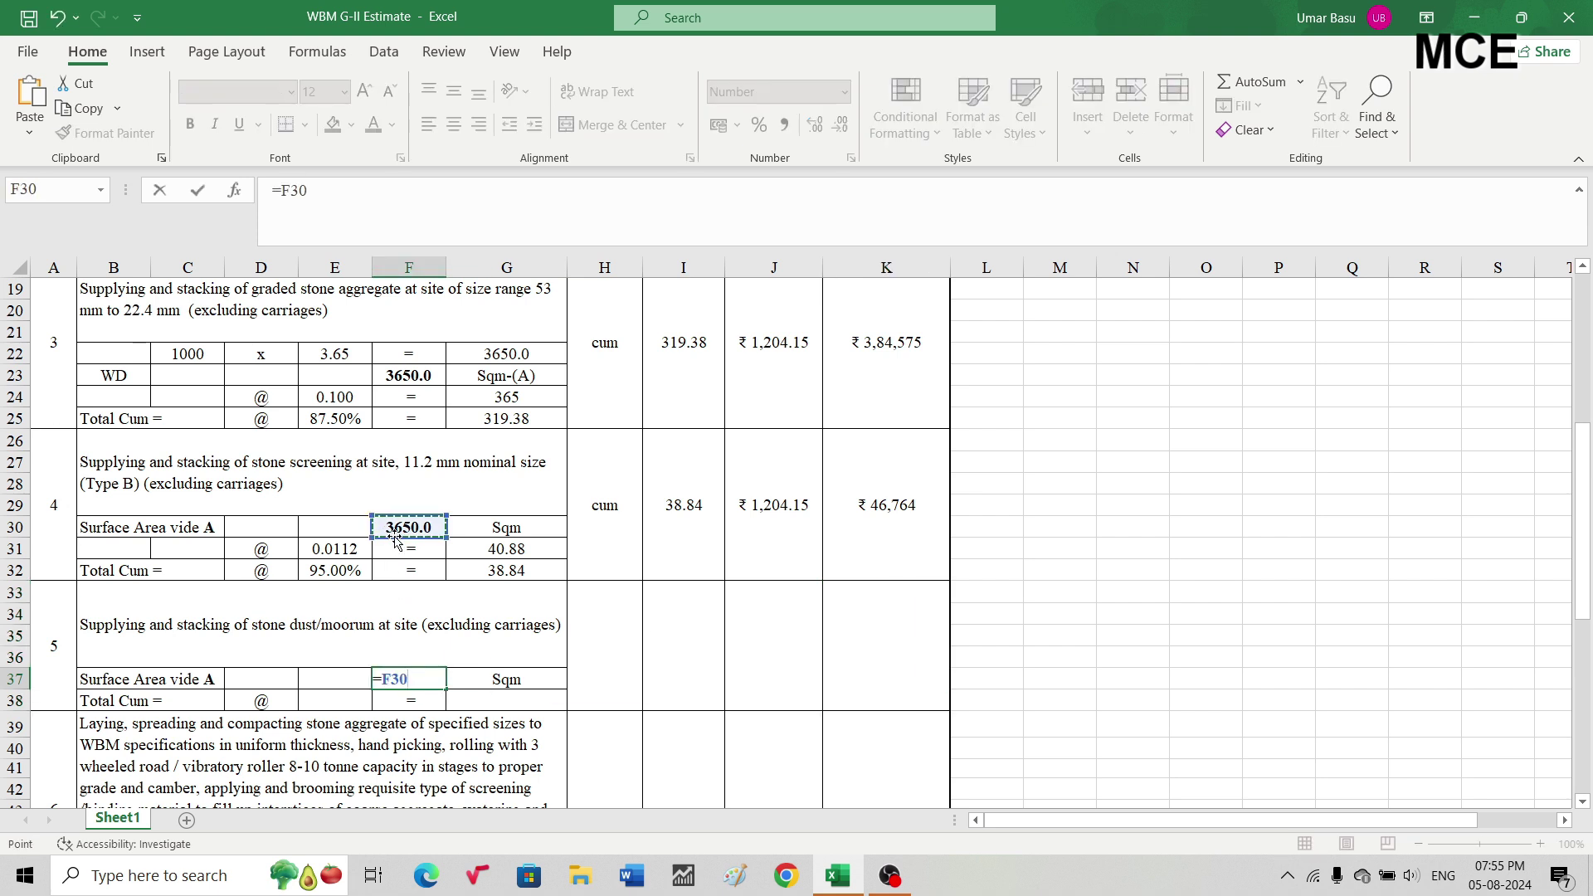
key("Return")
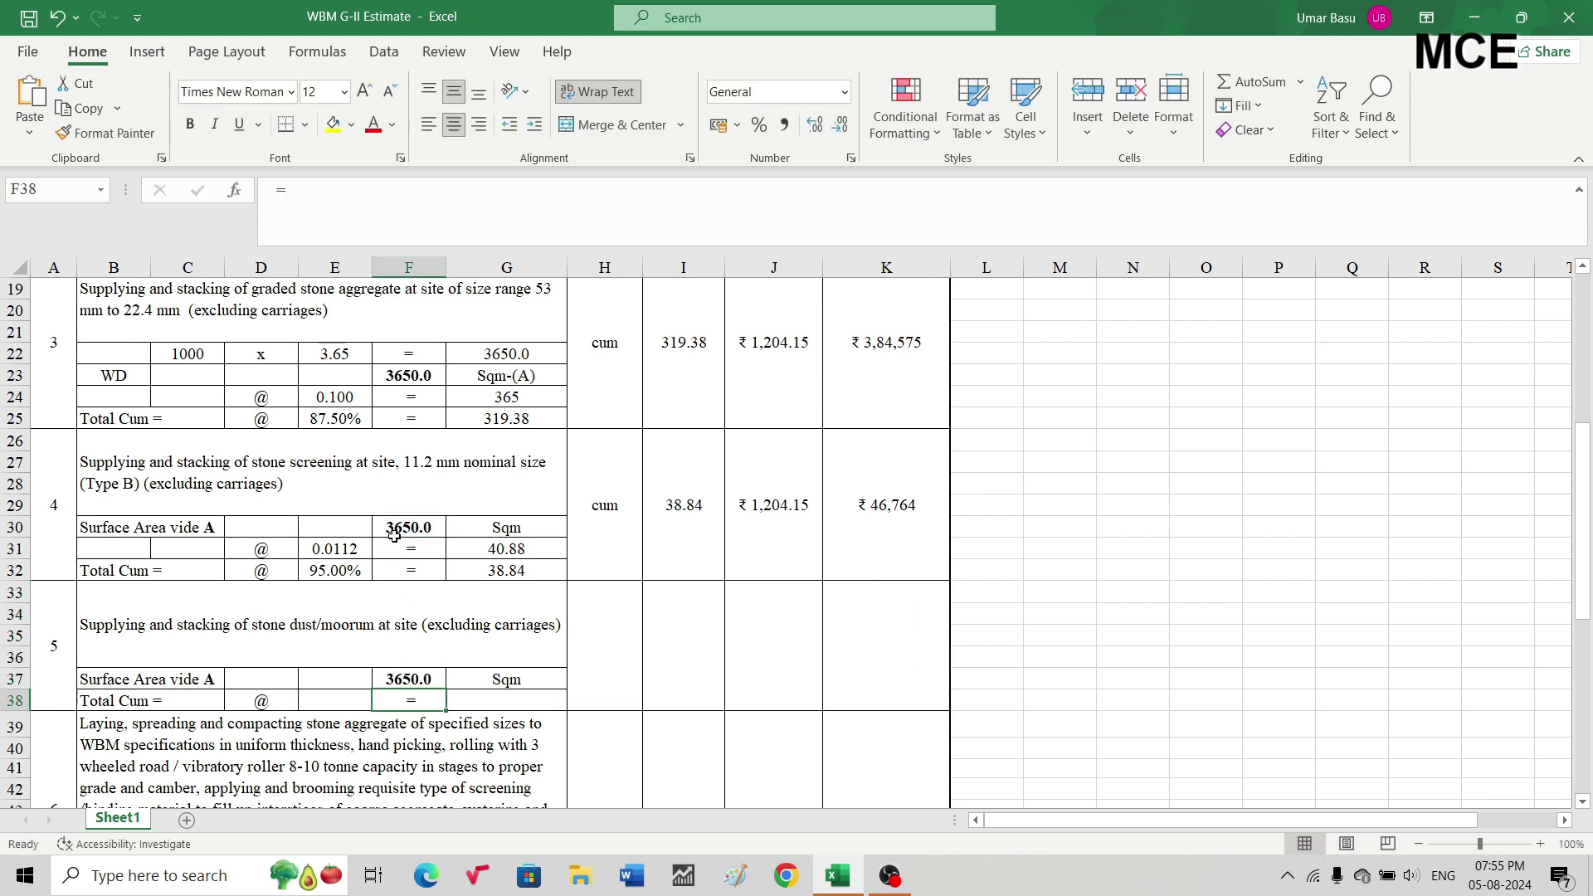
Enter 0.006 in E38 and calculate item 5's Total Cum in G38 with the formula =F37*E38.
left_click(338, 702)
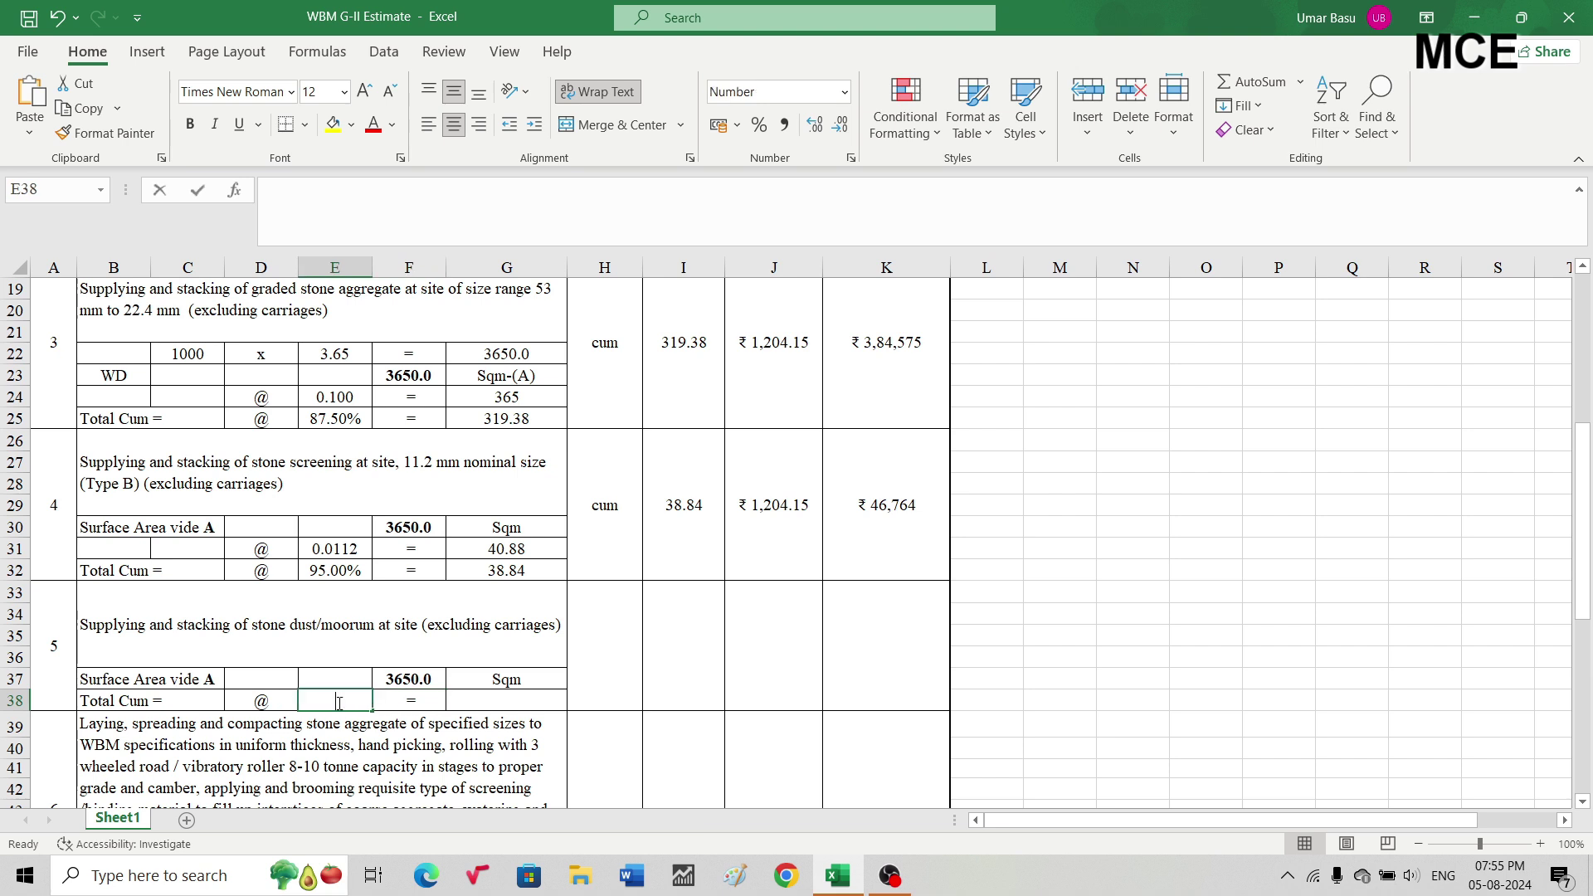
type("0.006")
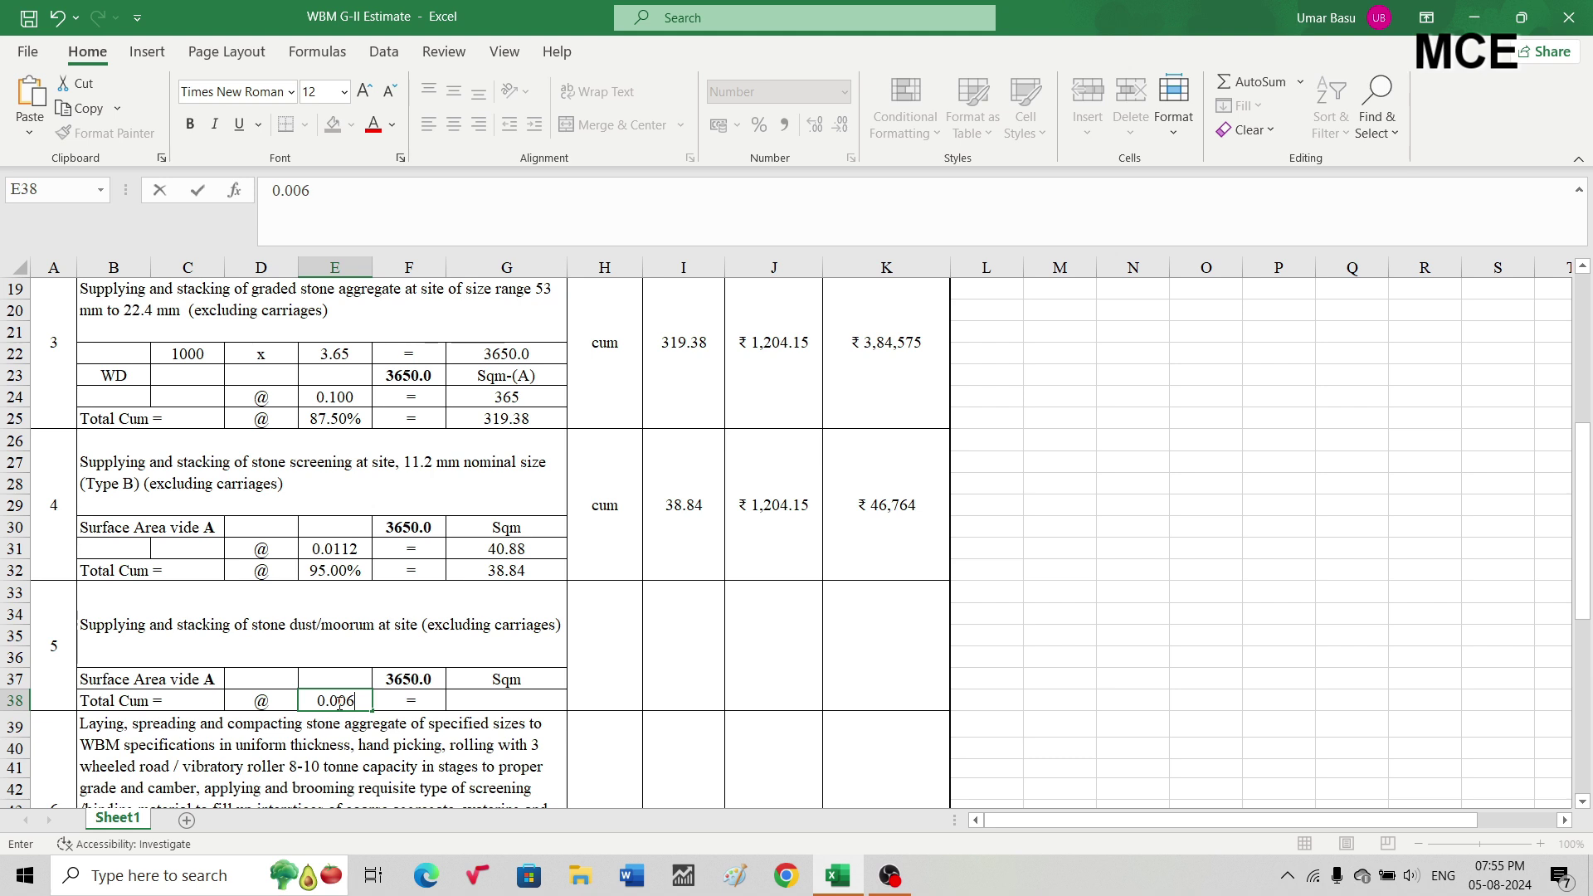
key("Return")
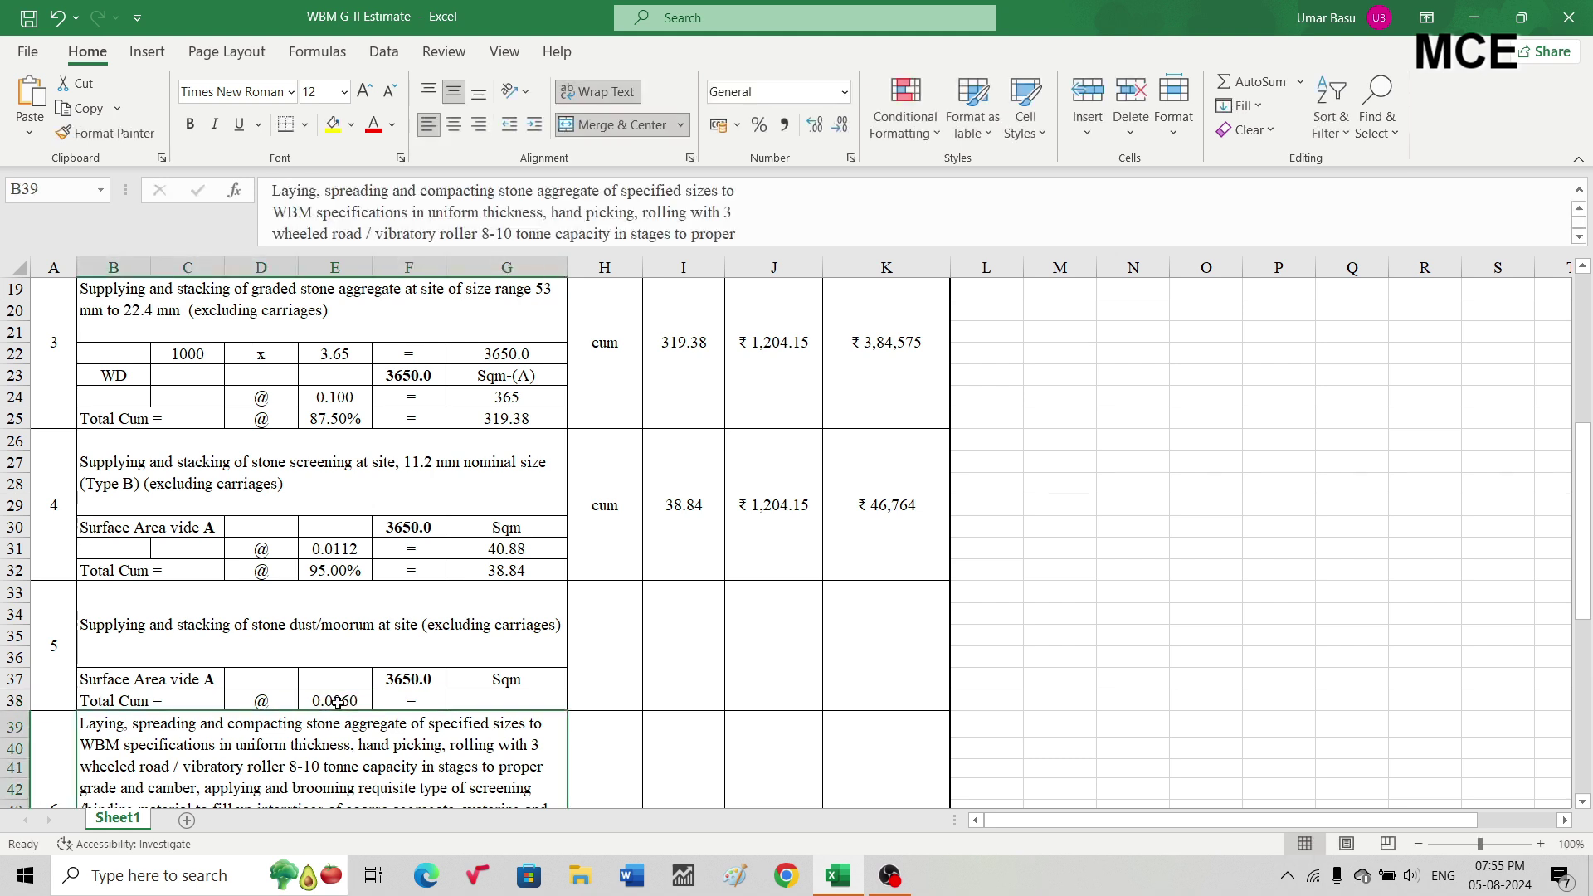
left_click(468, 704)
type("=")
left_click(408, 676)
type("*")
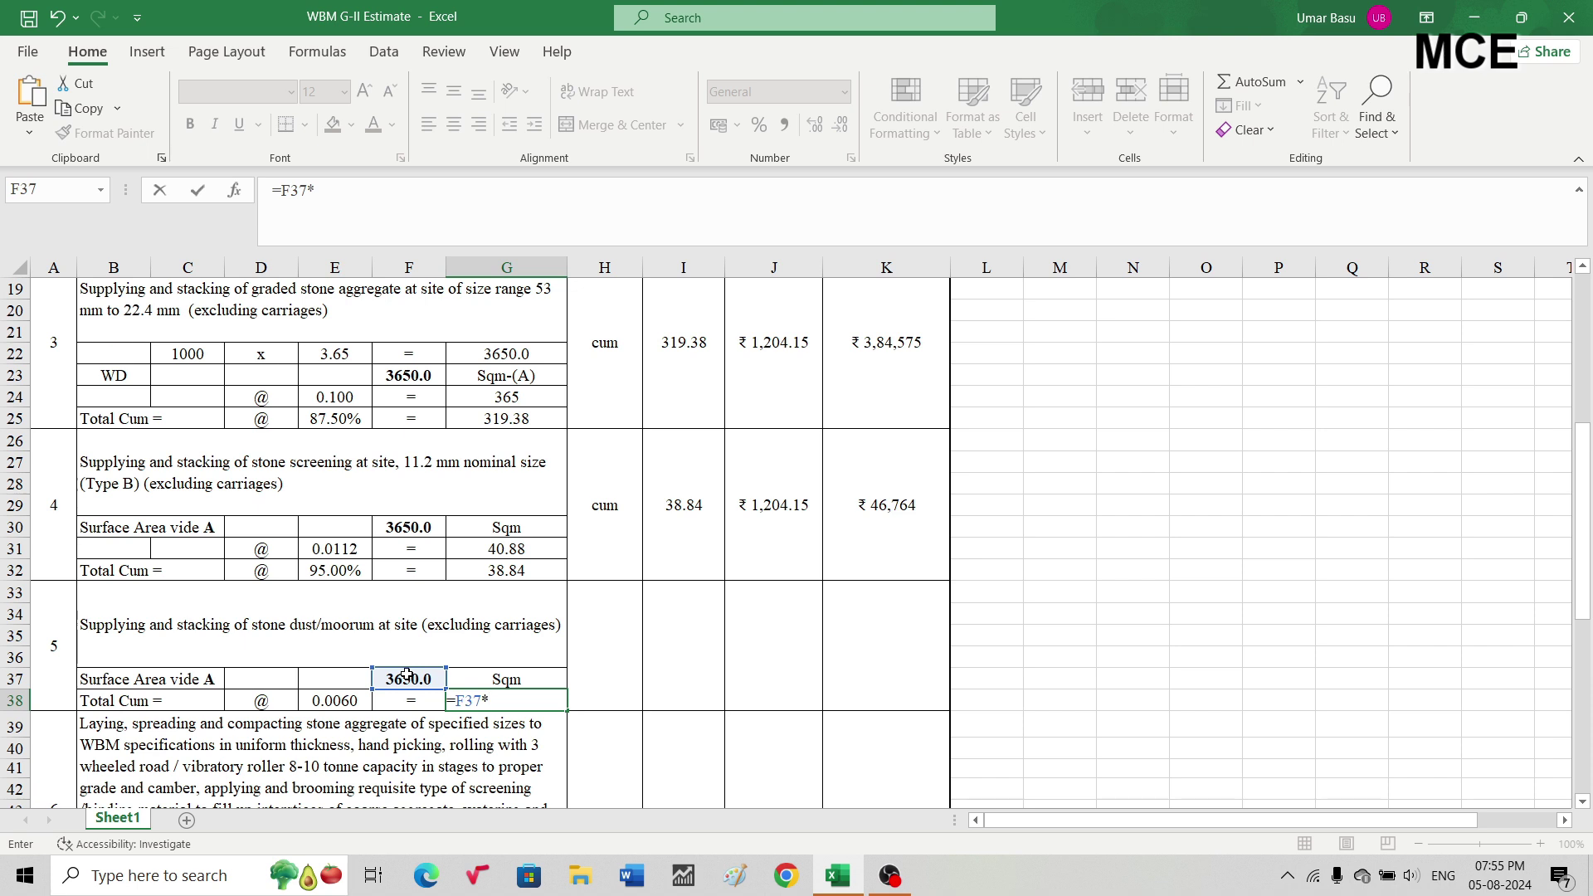
left_click(329, 701)
key("Return")
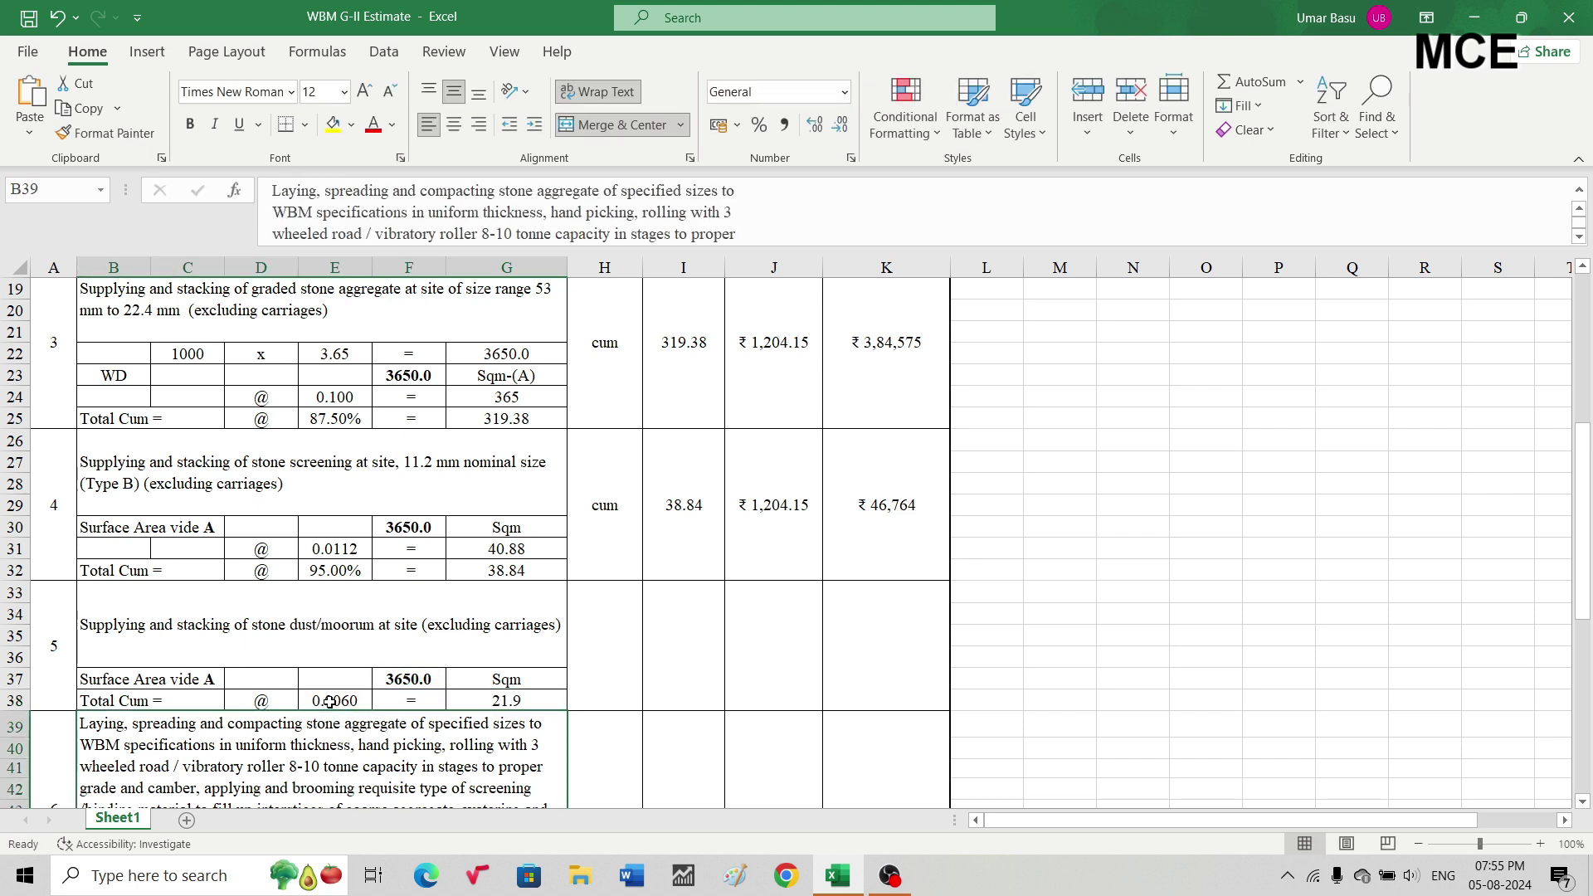
Enter cum as item 5's unit and link its Qty cell to the Total Cum in G38.
left_click(605, 630)
type("cum")
key("Tab")
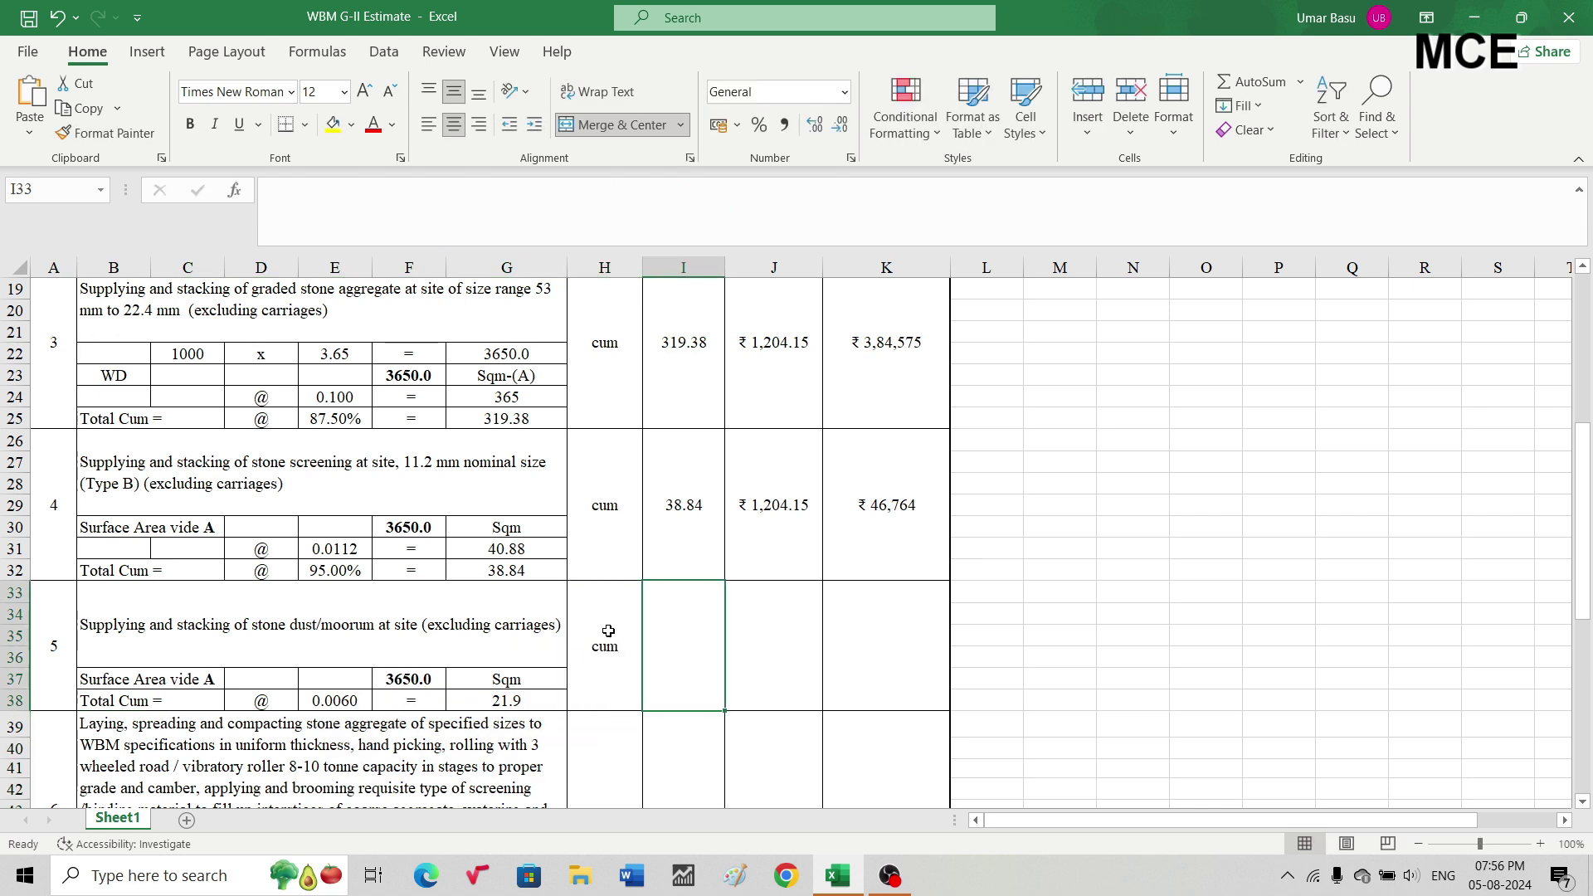
type("=")
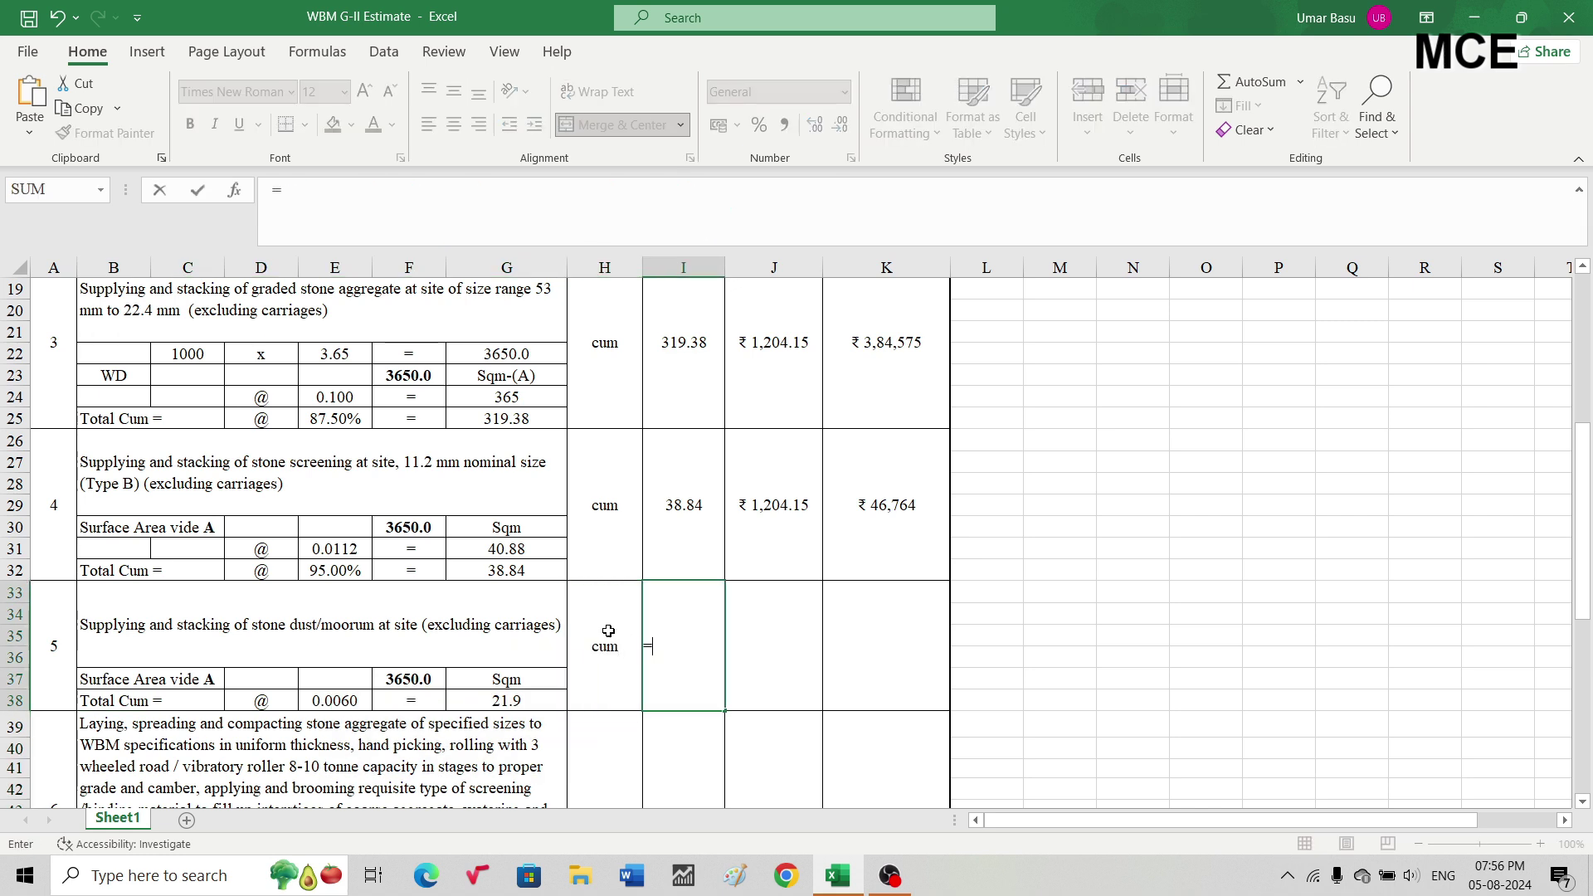
left_click(510, 701)
key("Return")
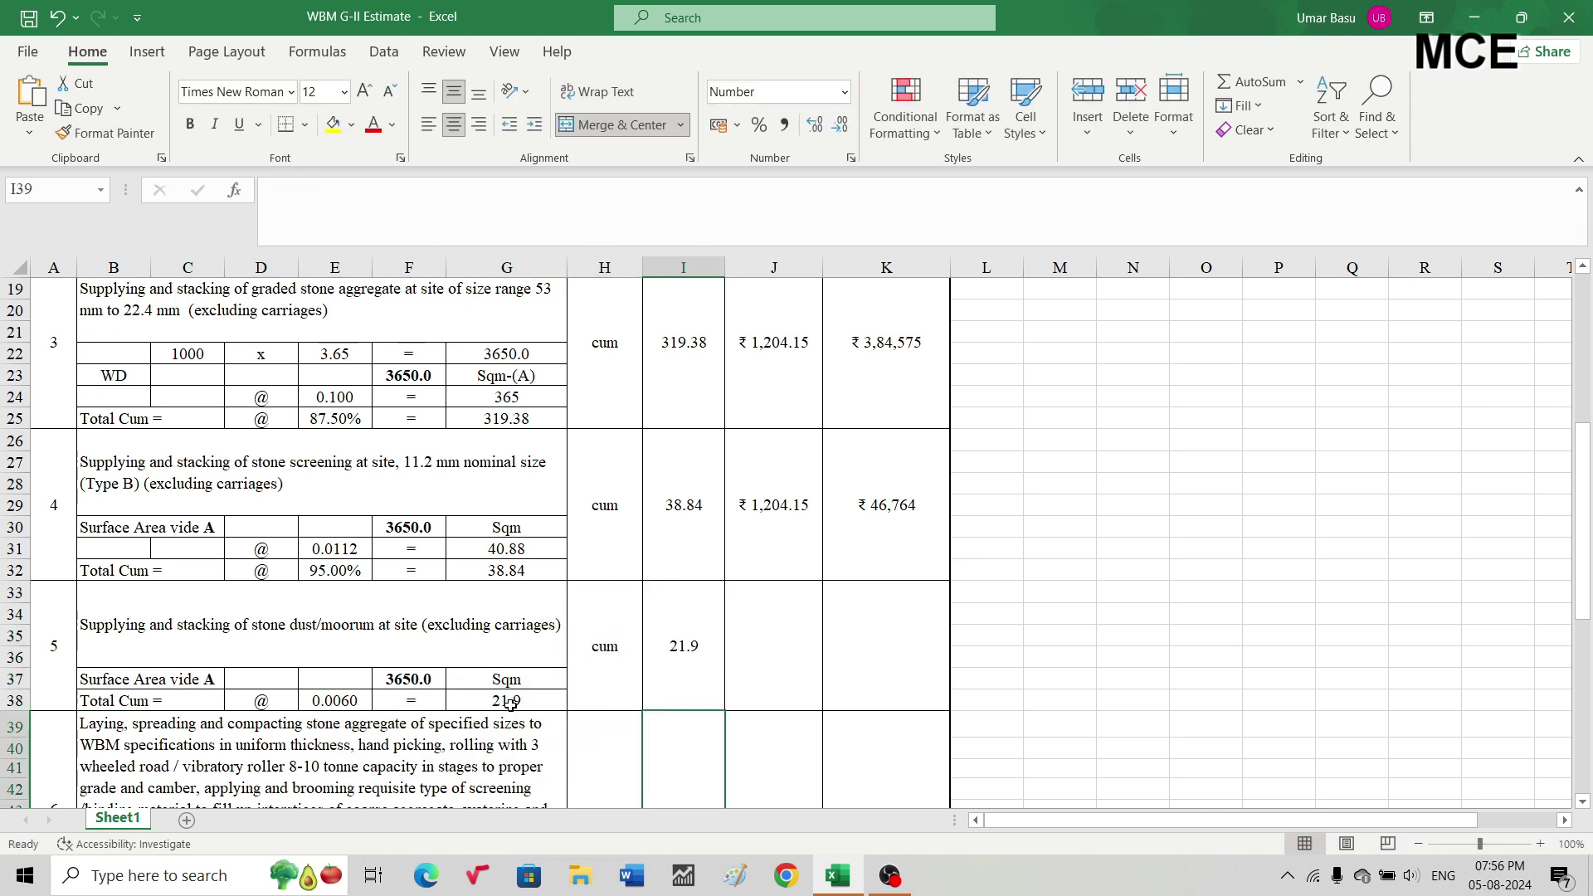
Enter 668.95 as item 5's rate and calculate its amount in K33 with the formula =I33*J33.
left_click(753, 668)
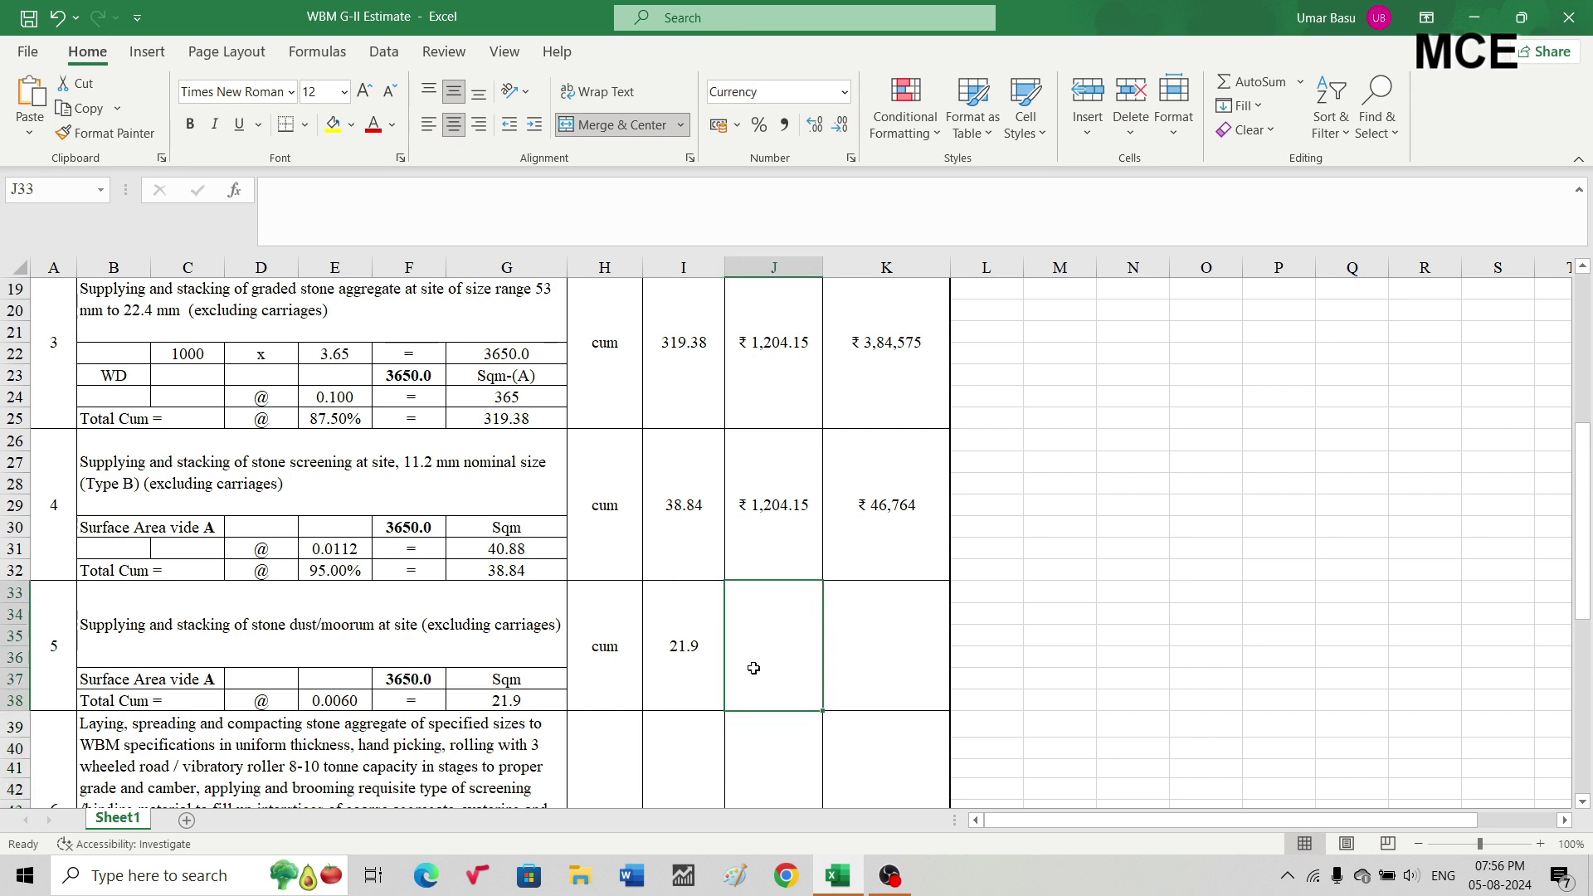
type("668")
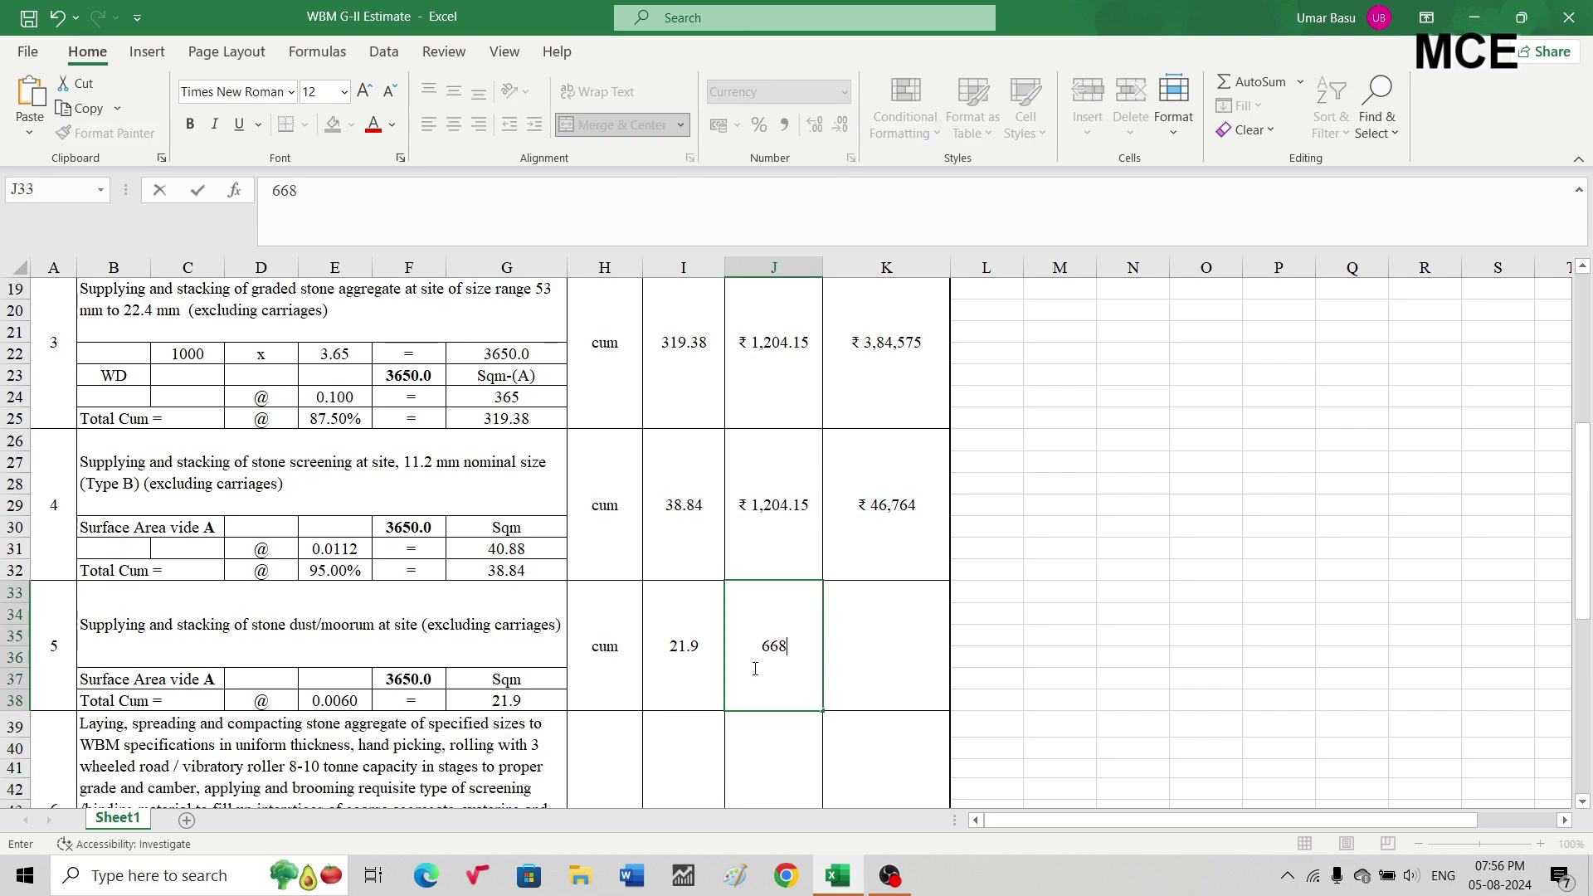
type(".95")
key("Return")
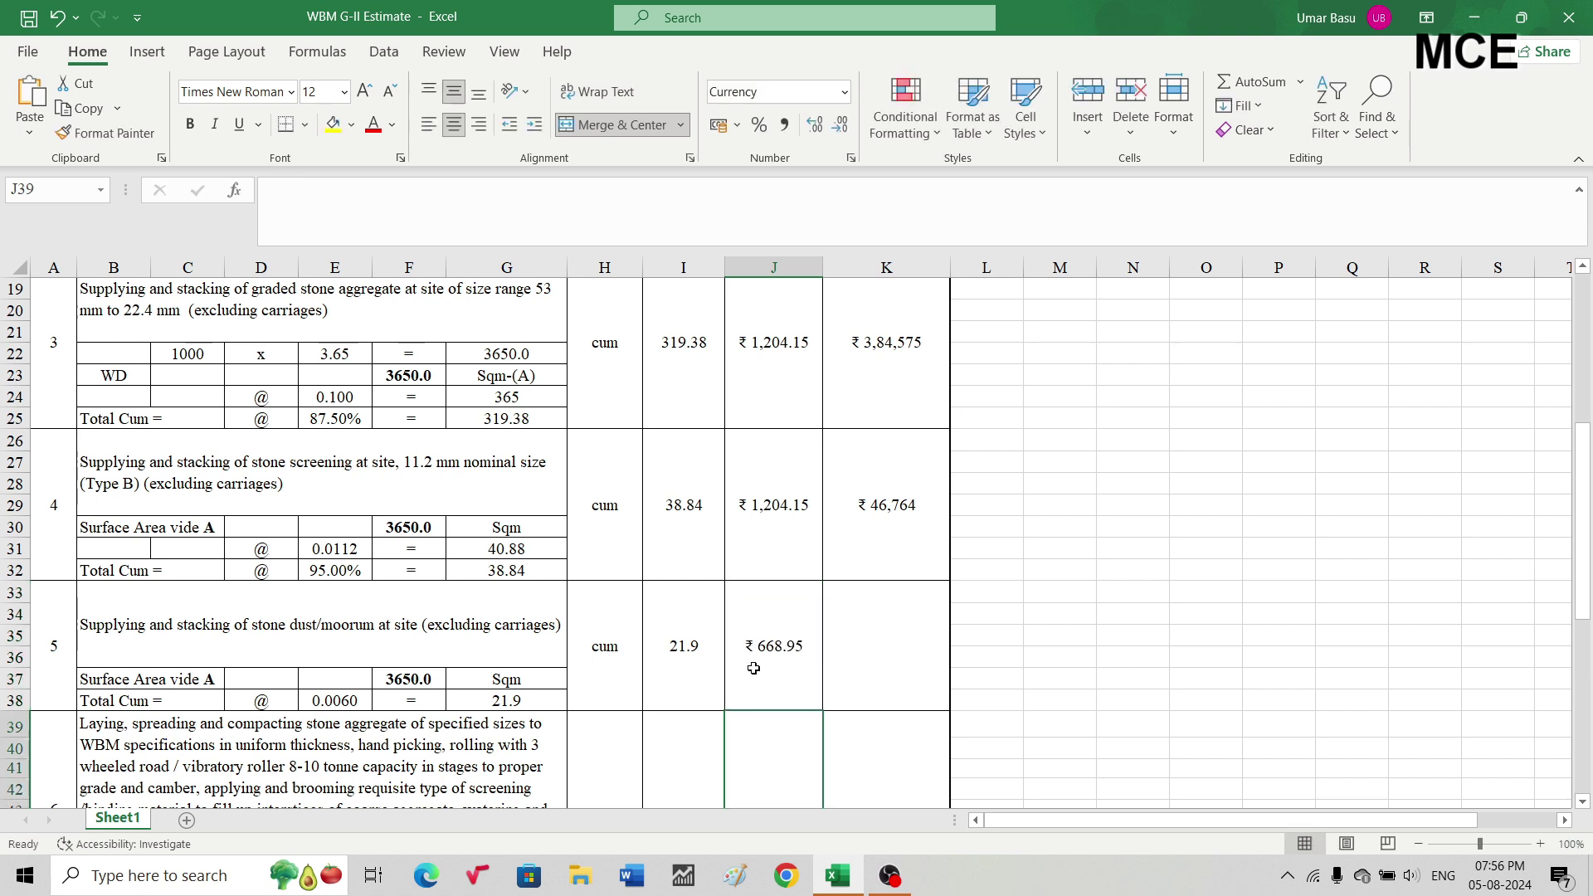
left_click(844, 650)
type("=")
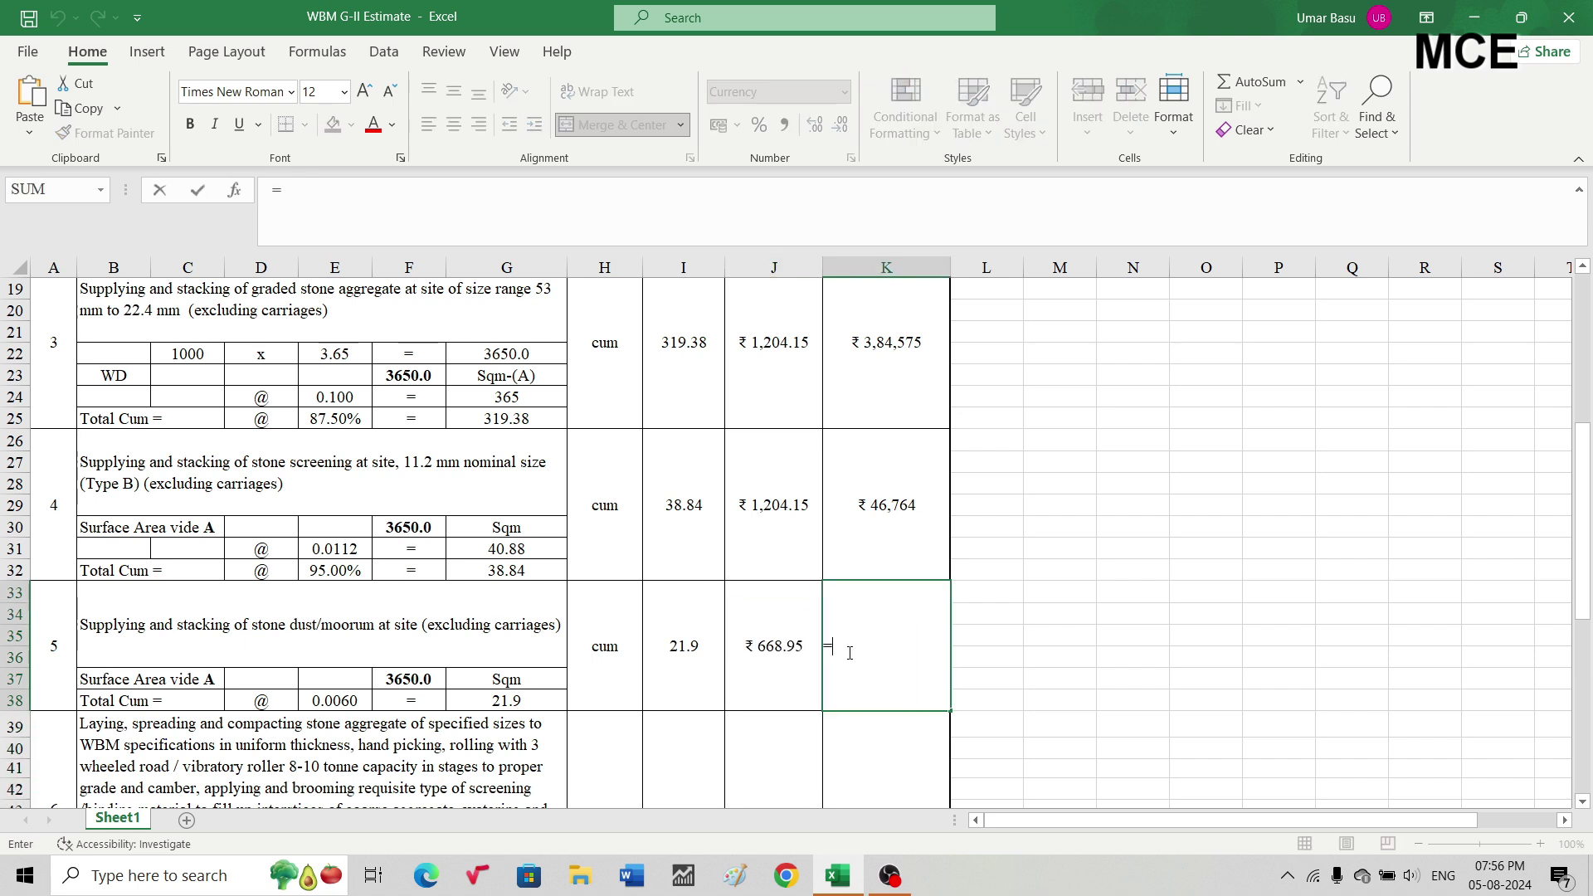
left_click(698, 640)
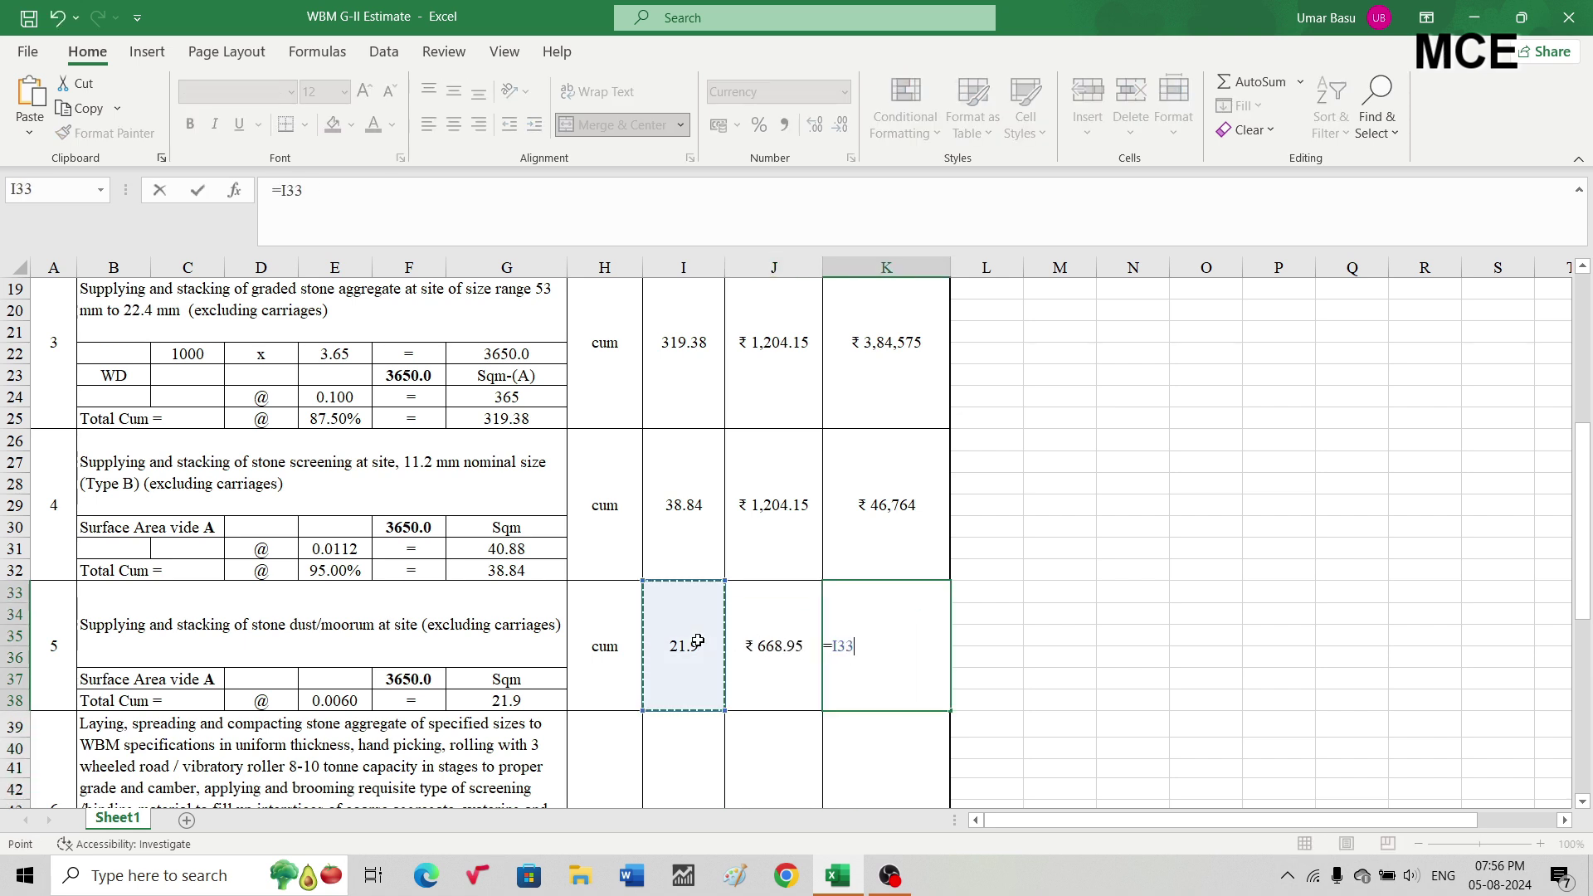
type("*")
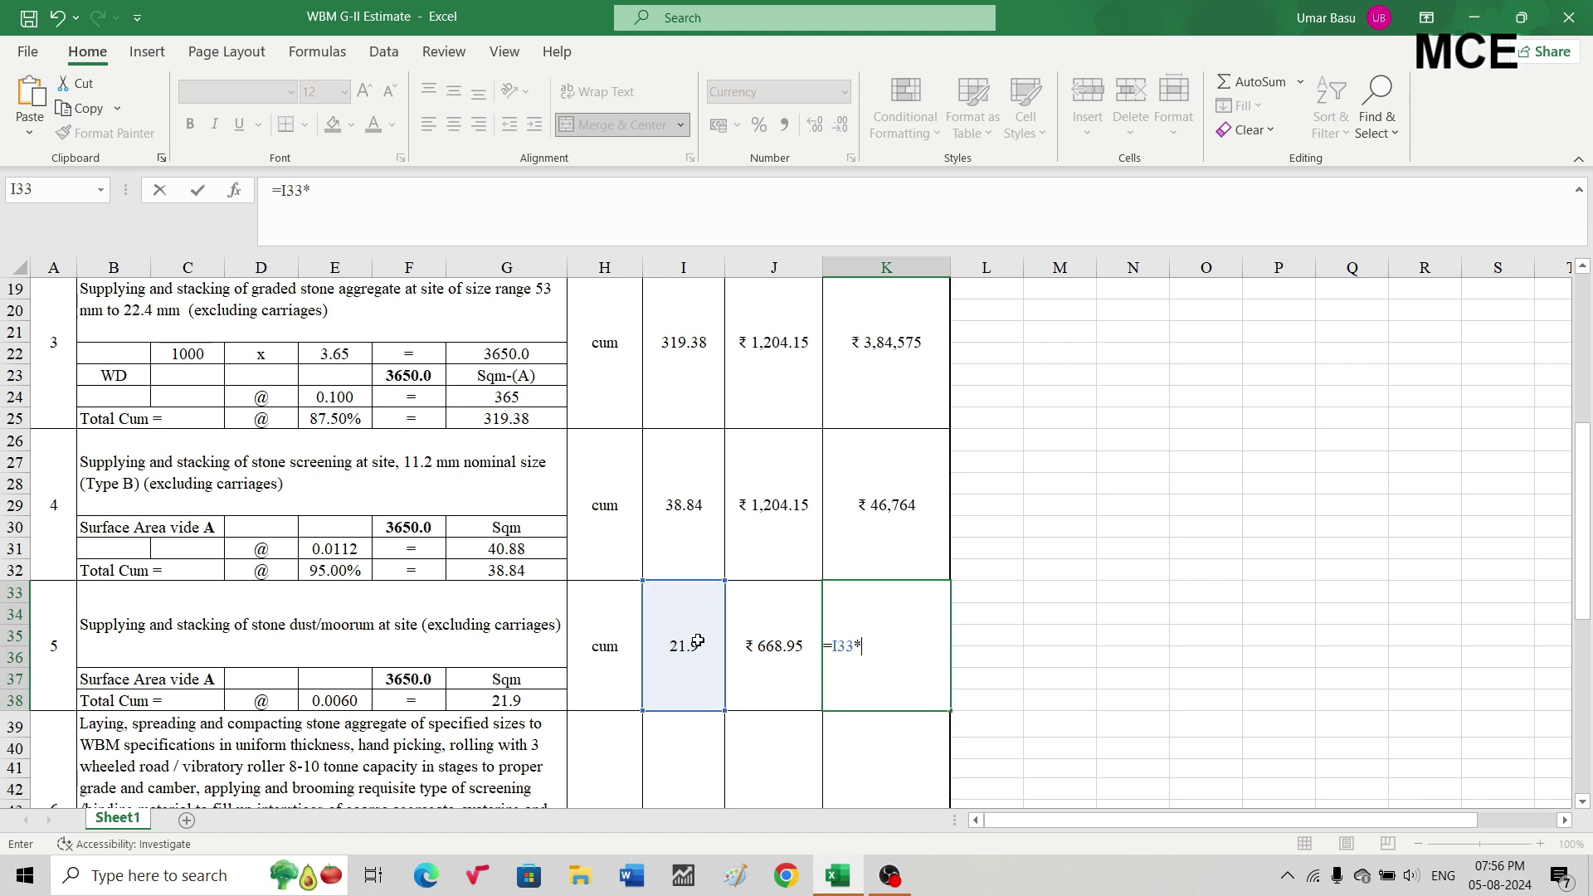
left_click(768, 658)
key("Return")
Link item 6's Surface Area vide A cell F45 to item 5's surface area in F37 and enter 0.075 in F46.
scroll(769, 658, "down", 1)
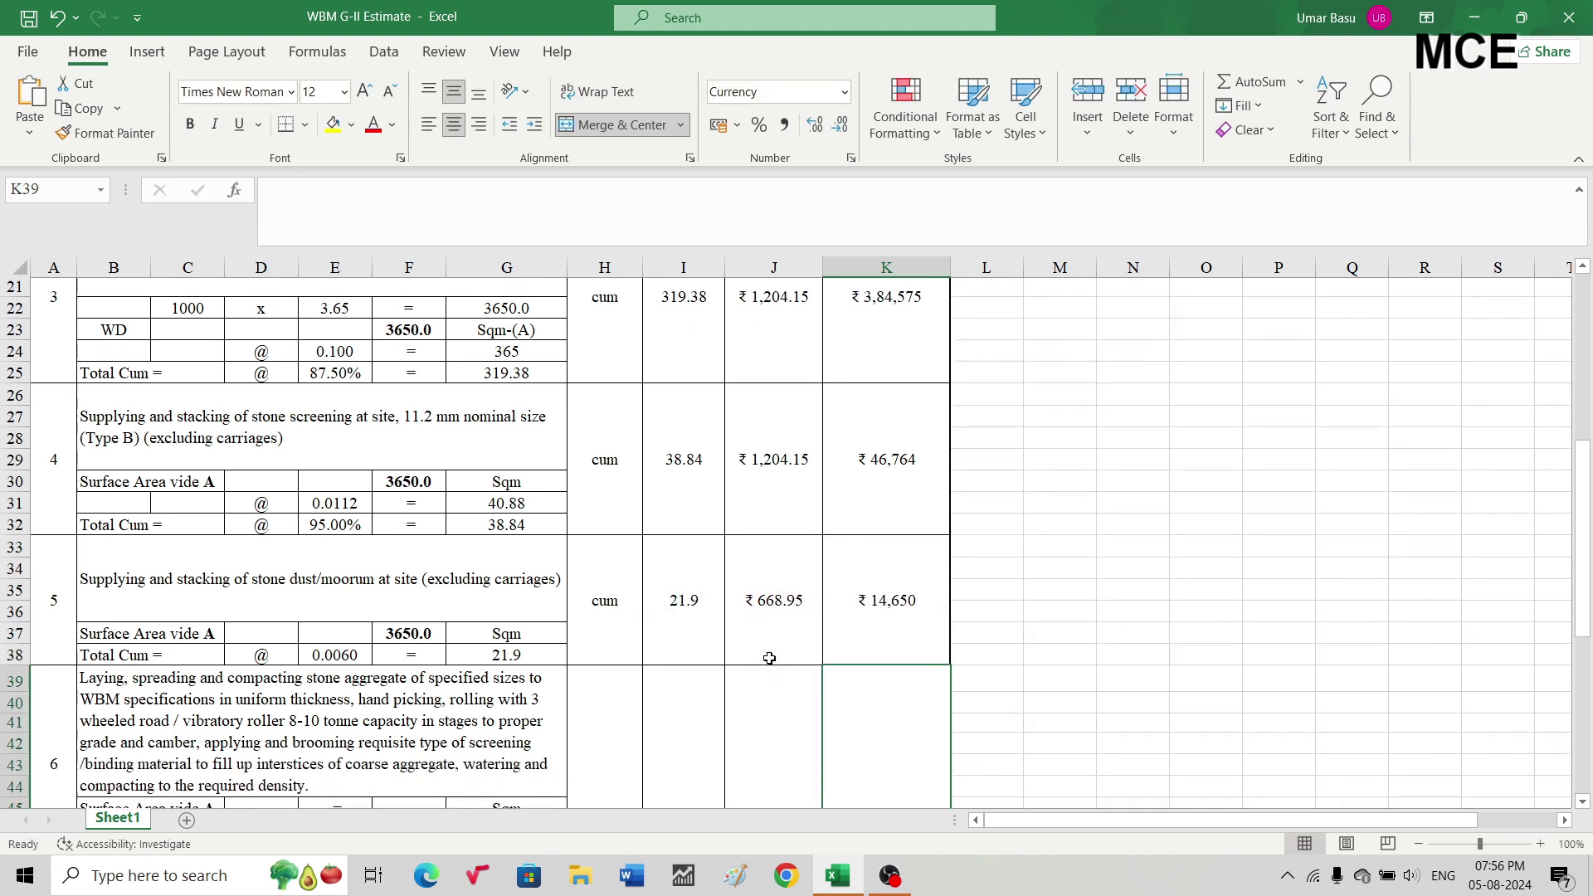
scroll(769, 658, "down", 2)
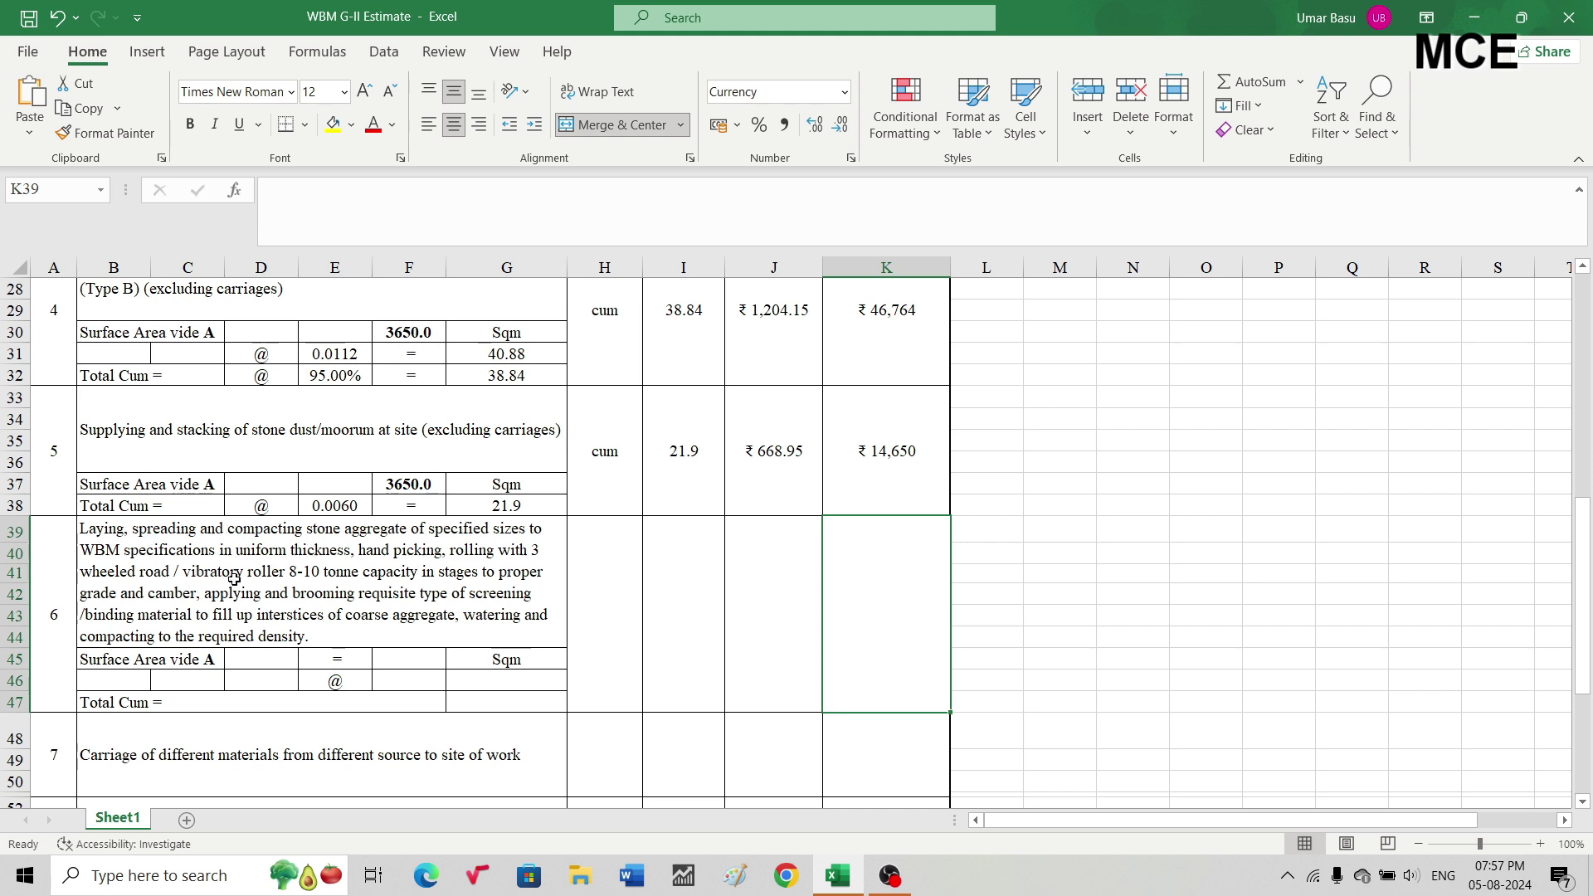
left_click(408, 660)
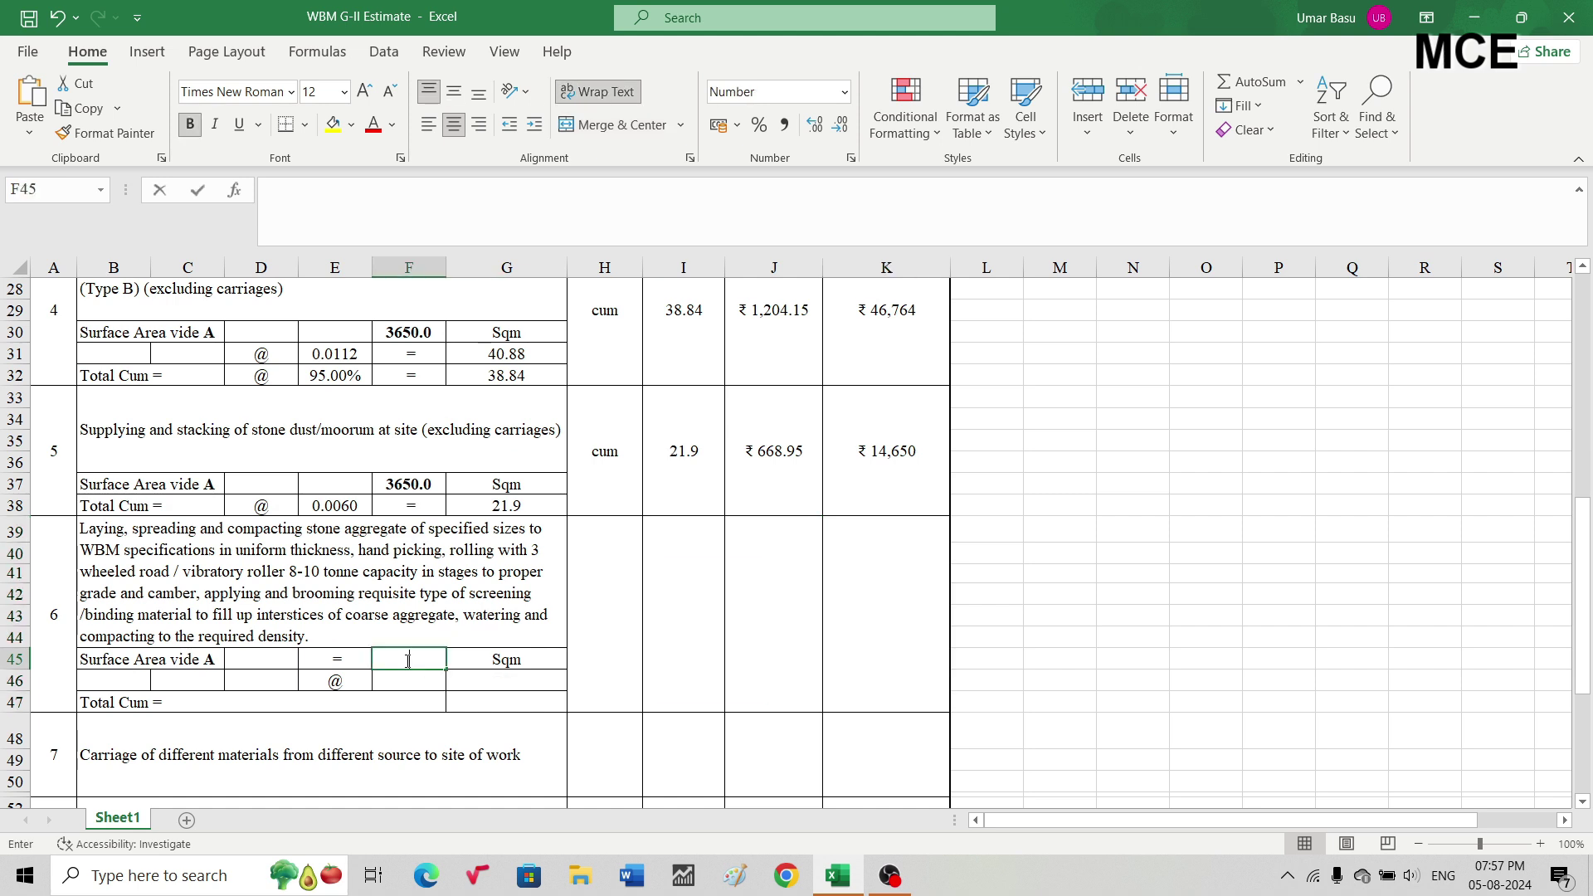
type("=")
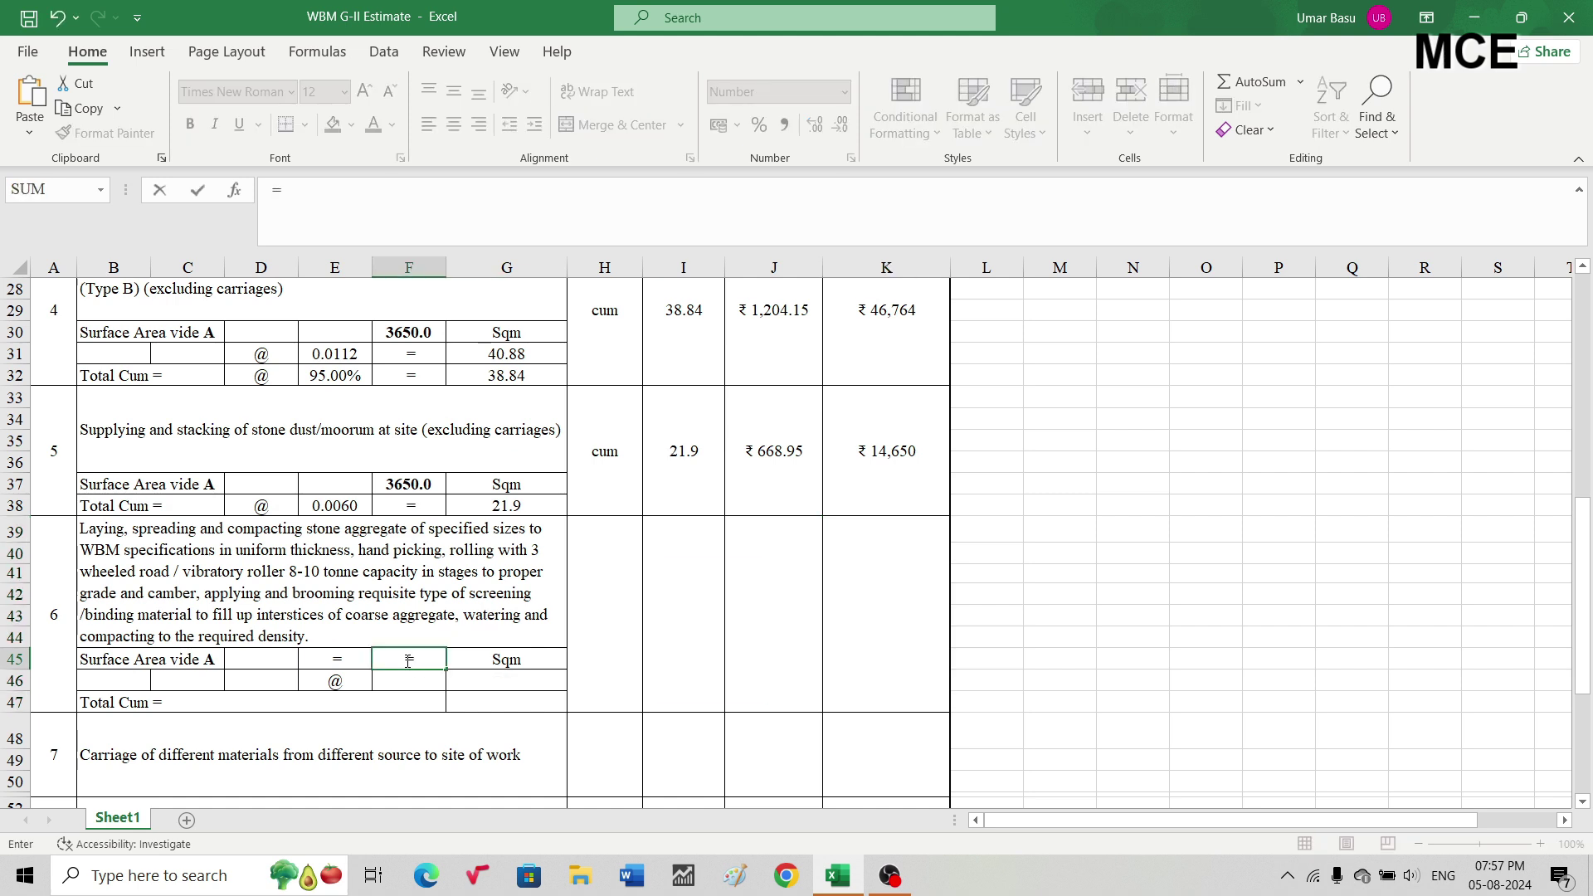
left_click(399, 483)
key("Return")
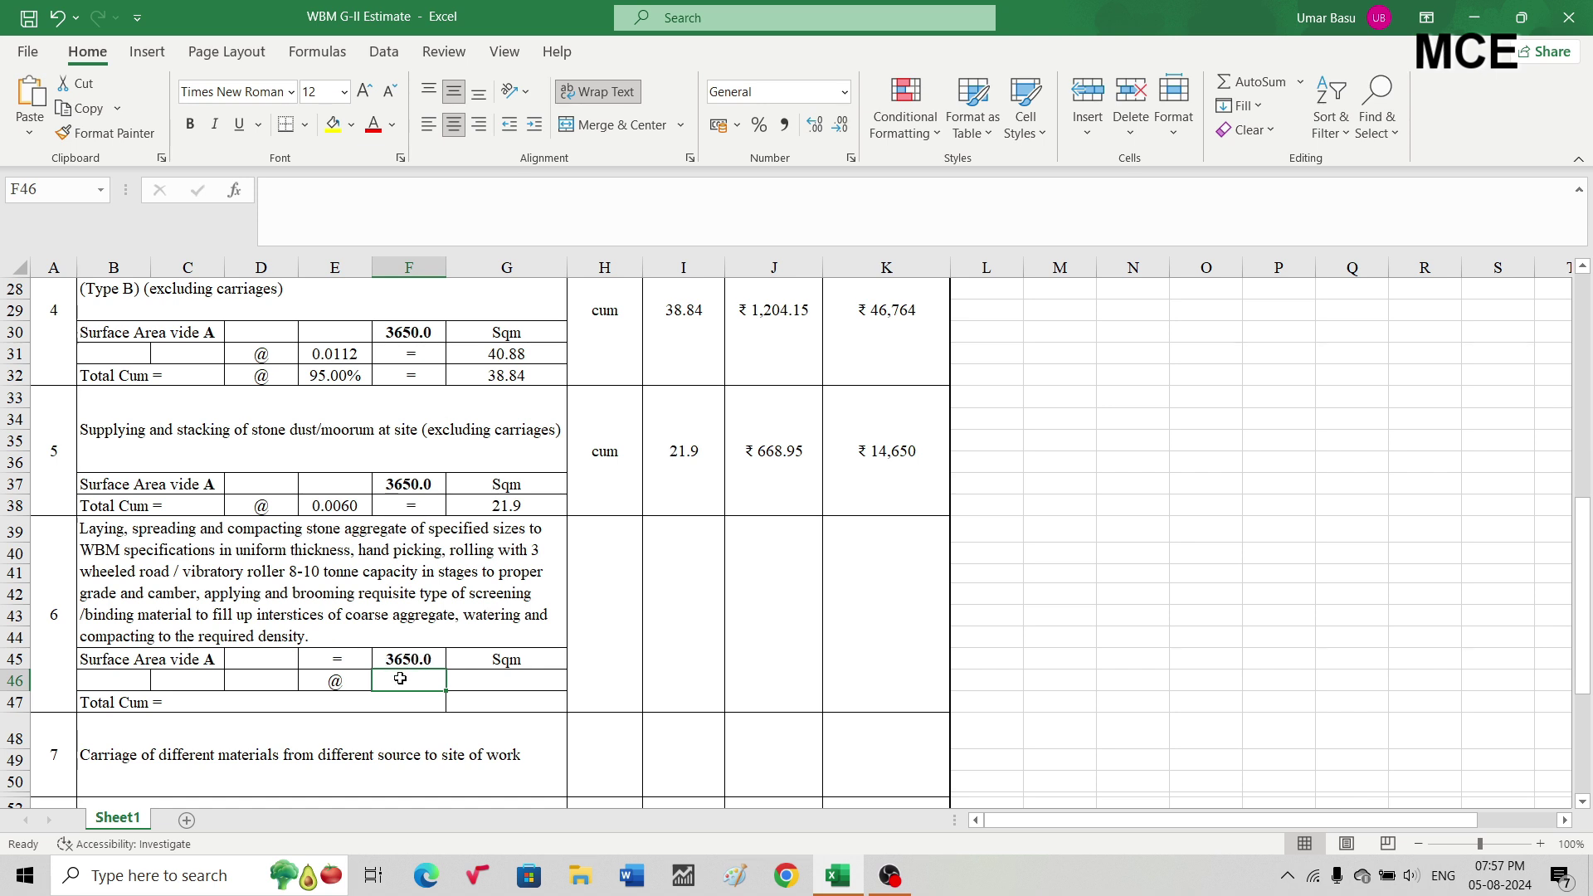
type("0.075")
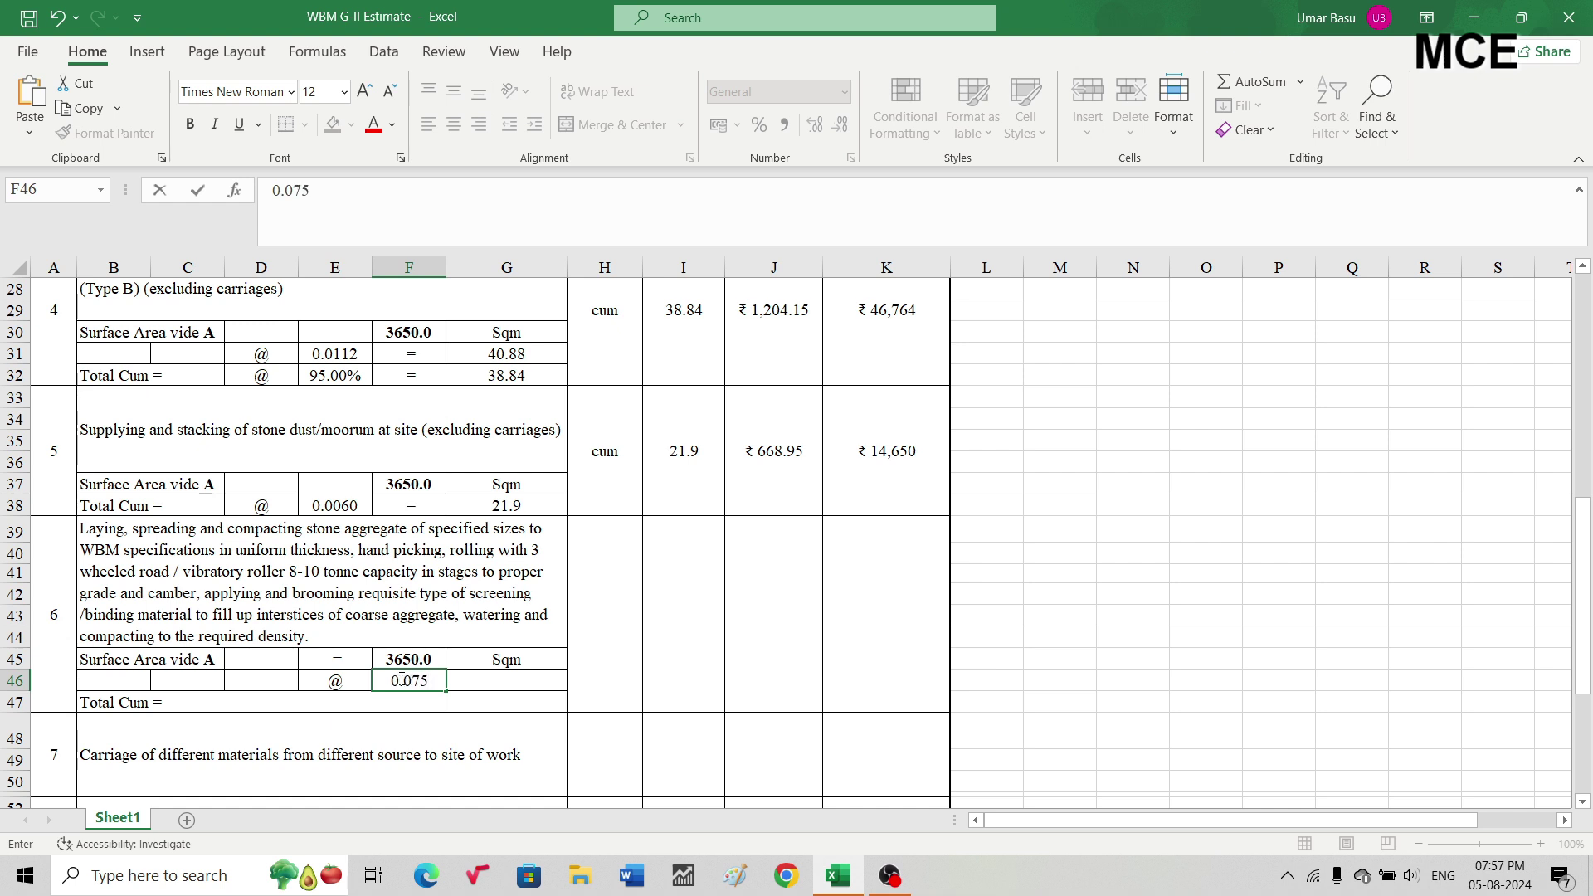
key("Return")
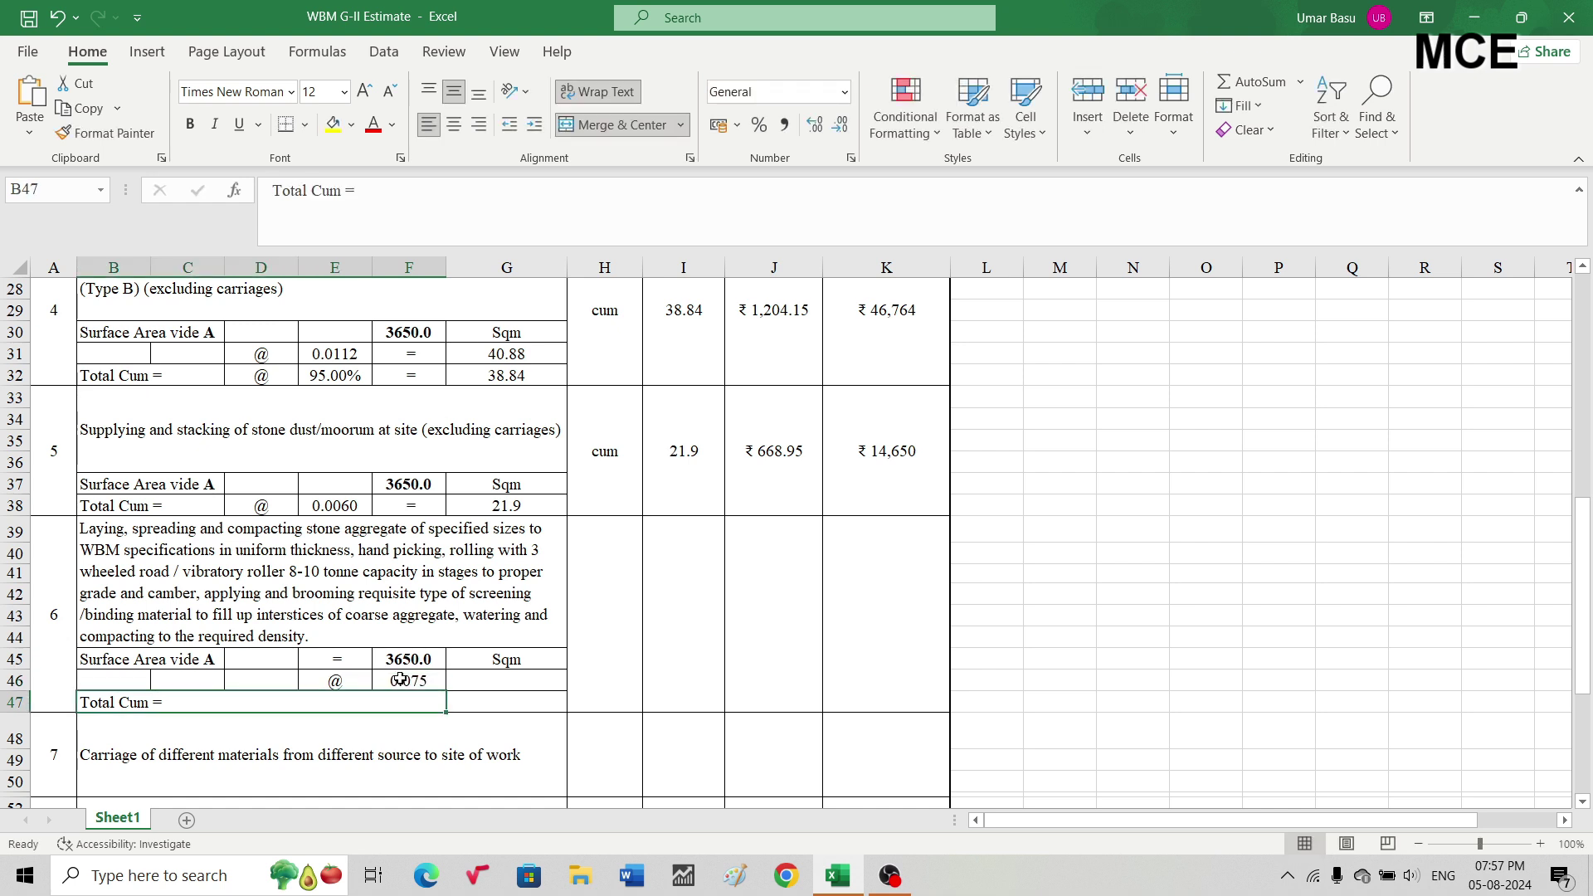
Calculate item 6's volume in G46 with the formula =F45*F46 and link its Total Cum cell G47 to G46.
left_click(472, 679)
type("=")
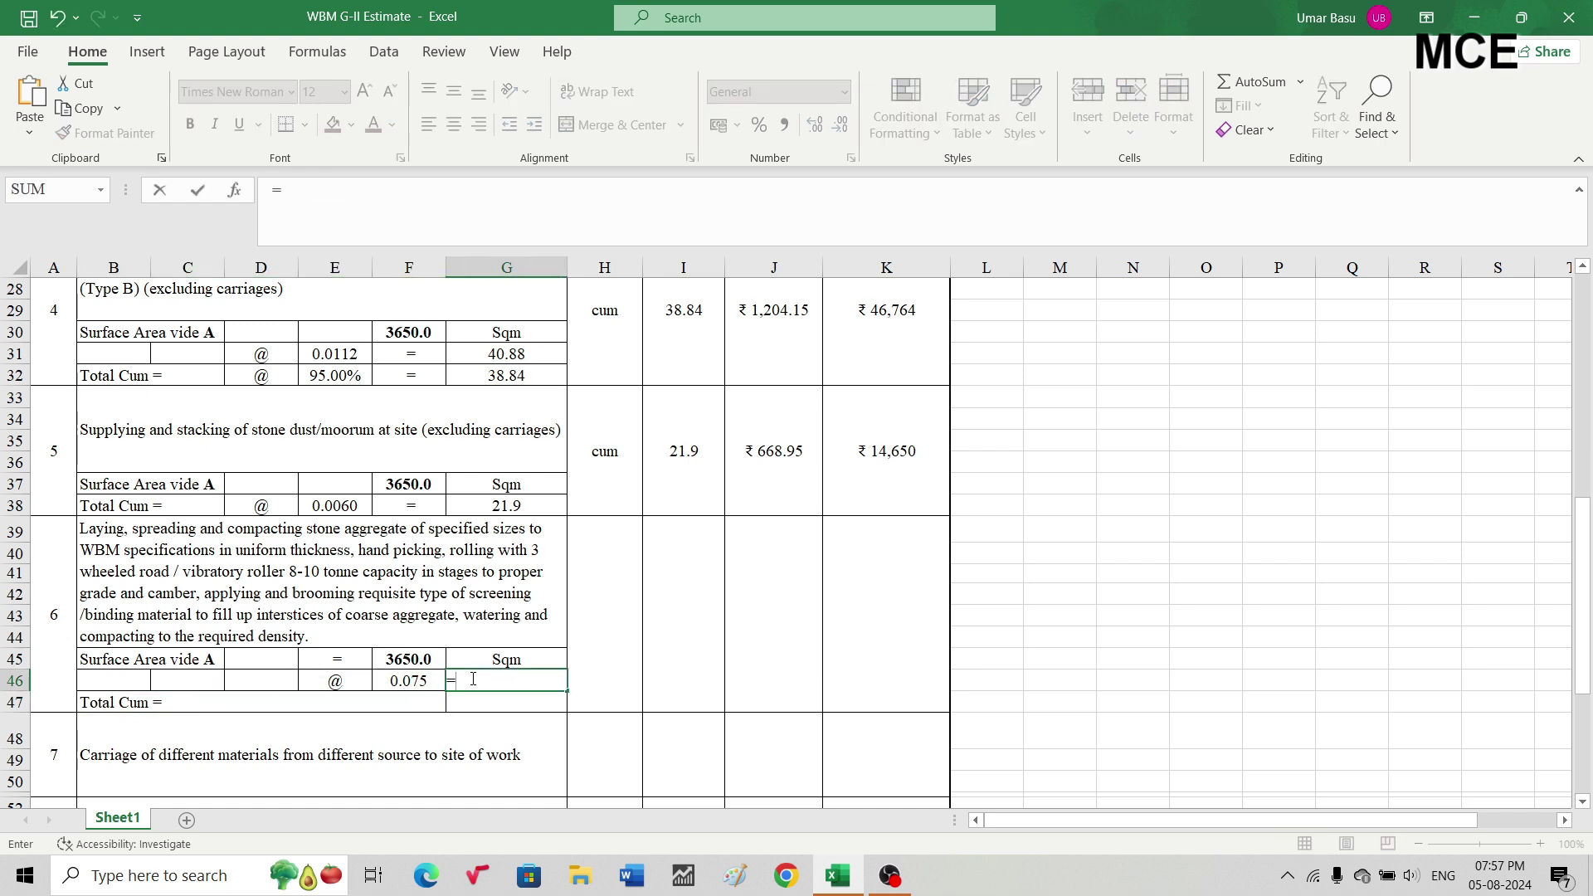
left_click(419, 661)
type("*")
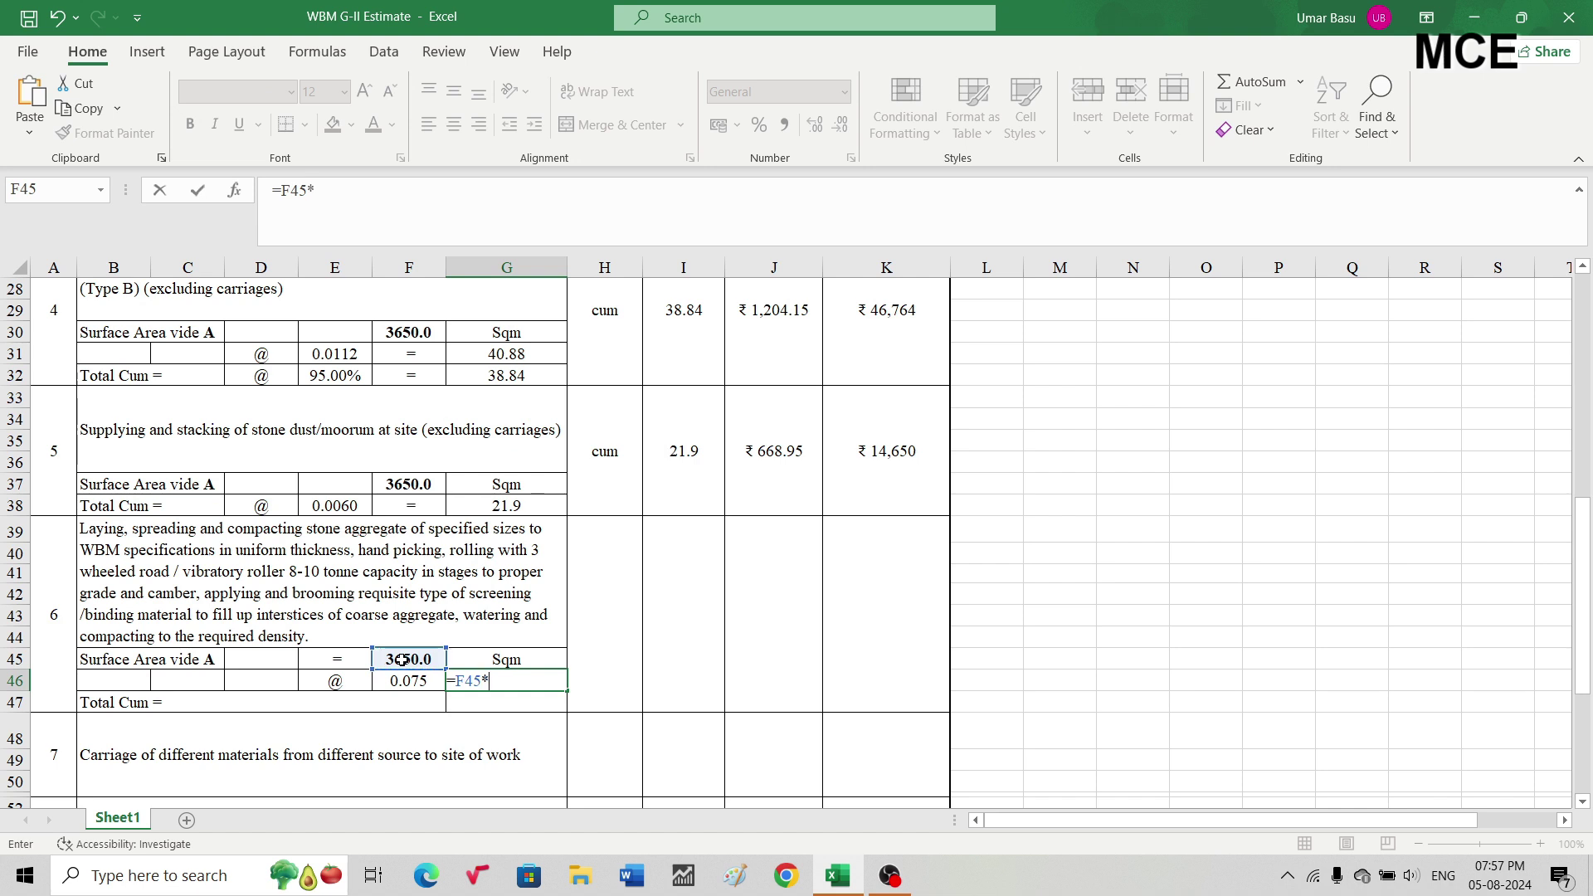
left_click(408, 679)
key("Return")
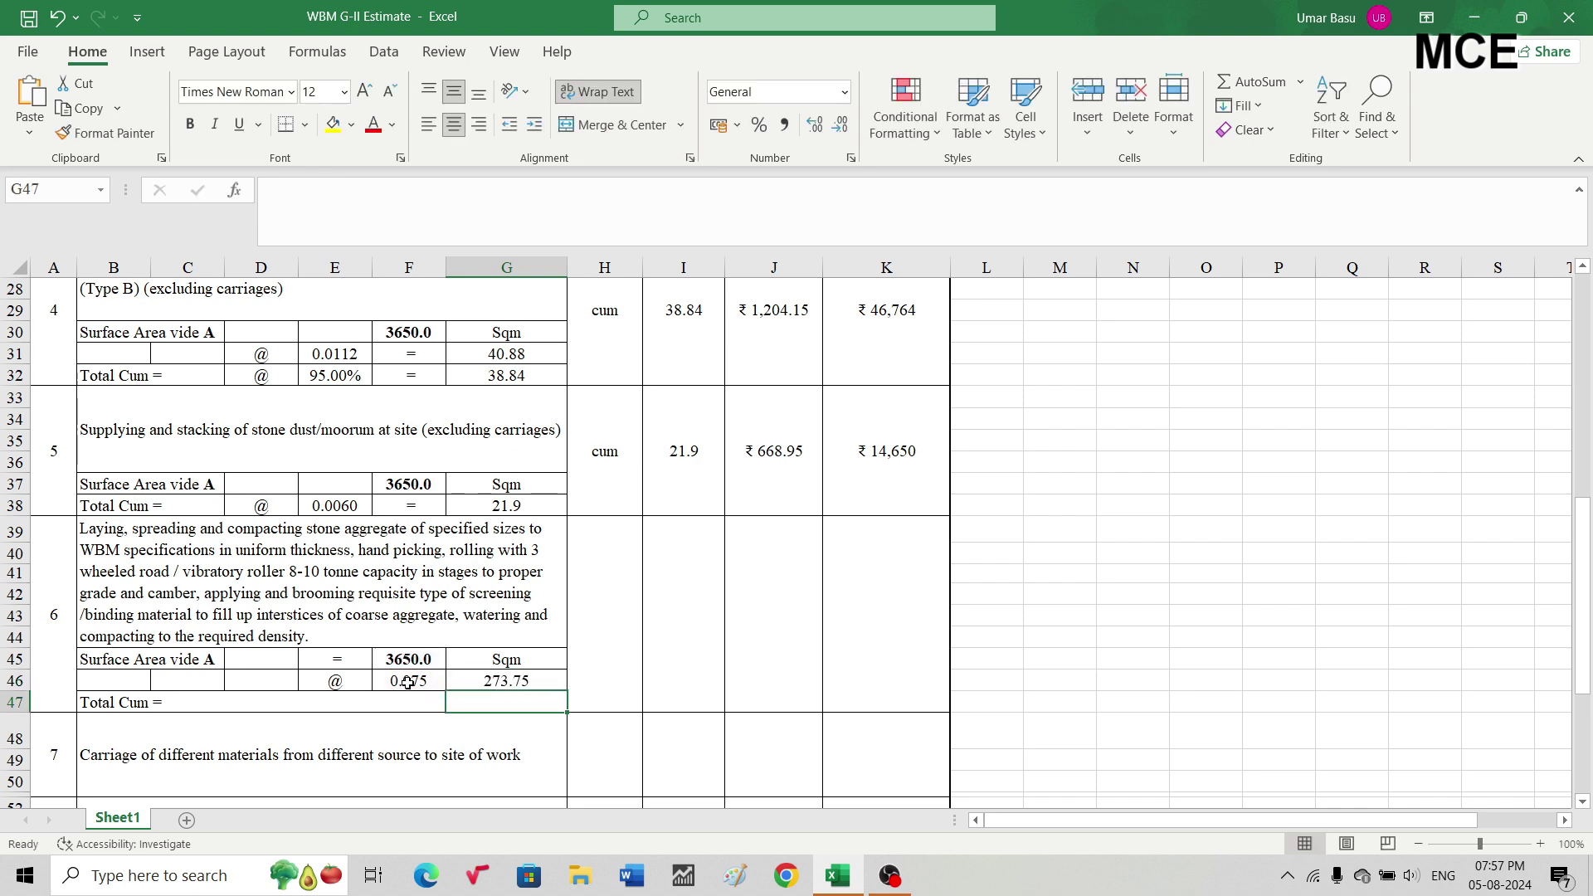
type("=")
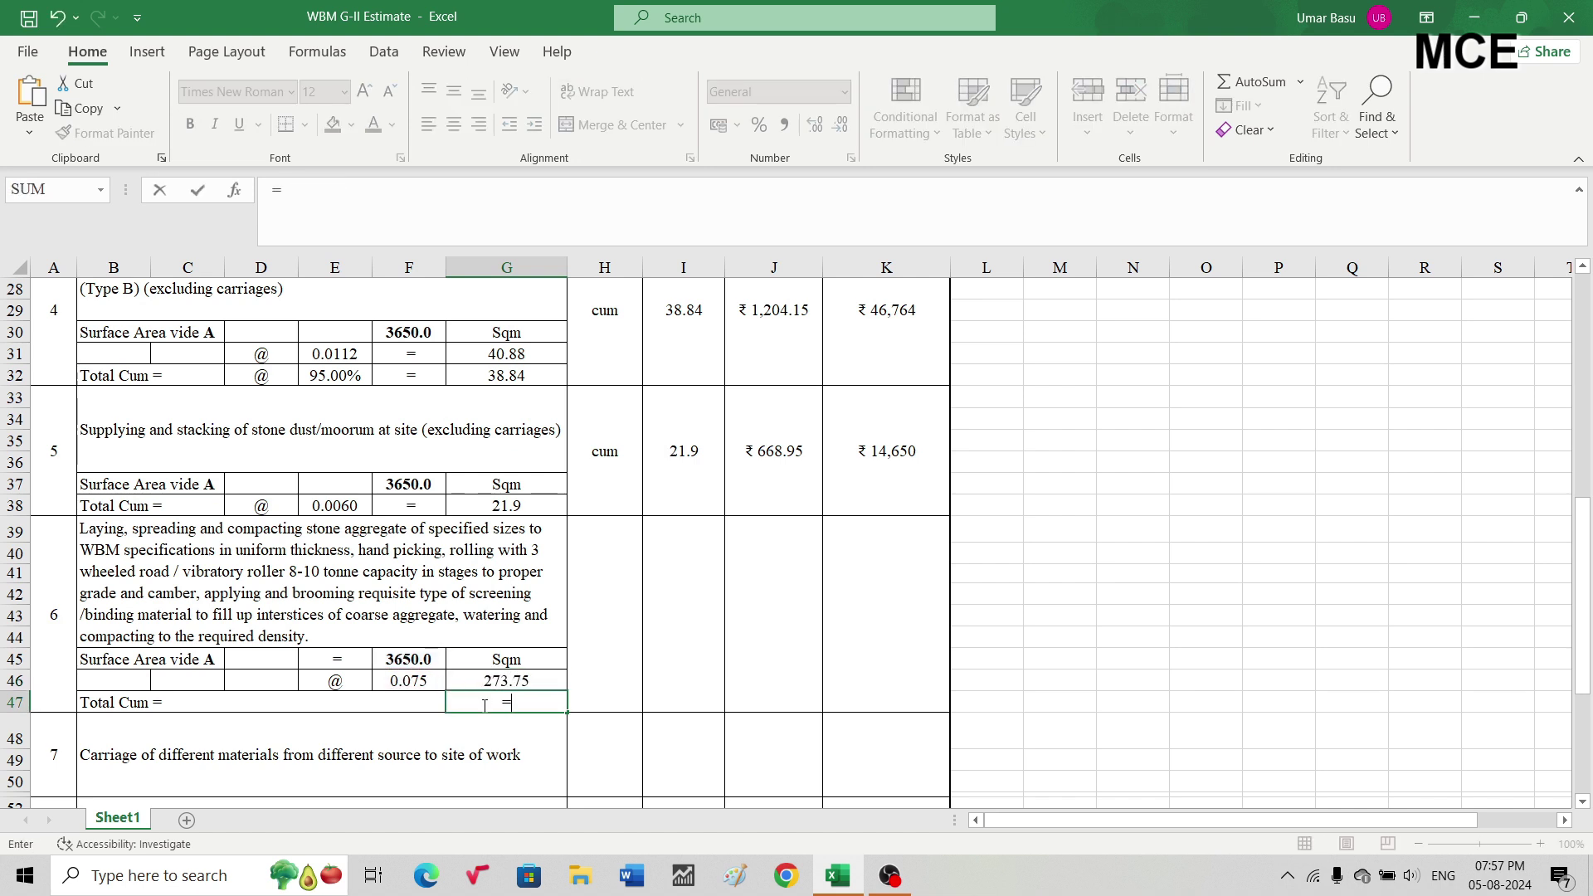
left_click(500, 682)
key("Return")
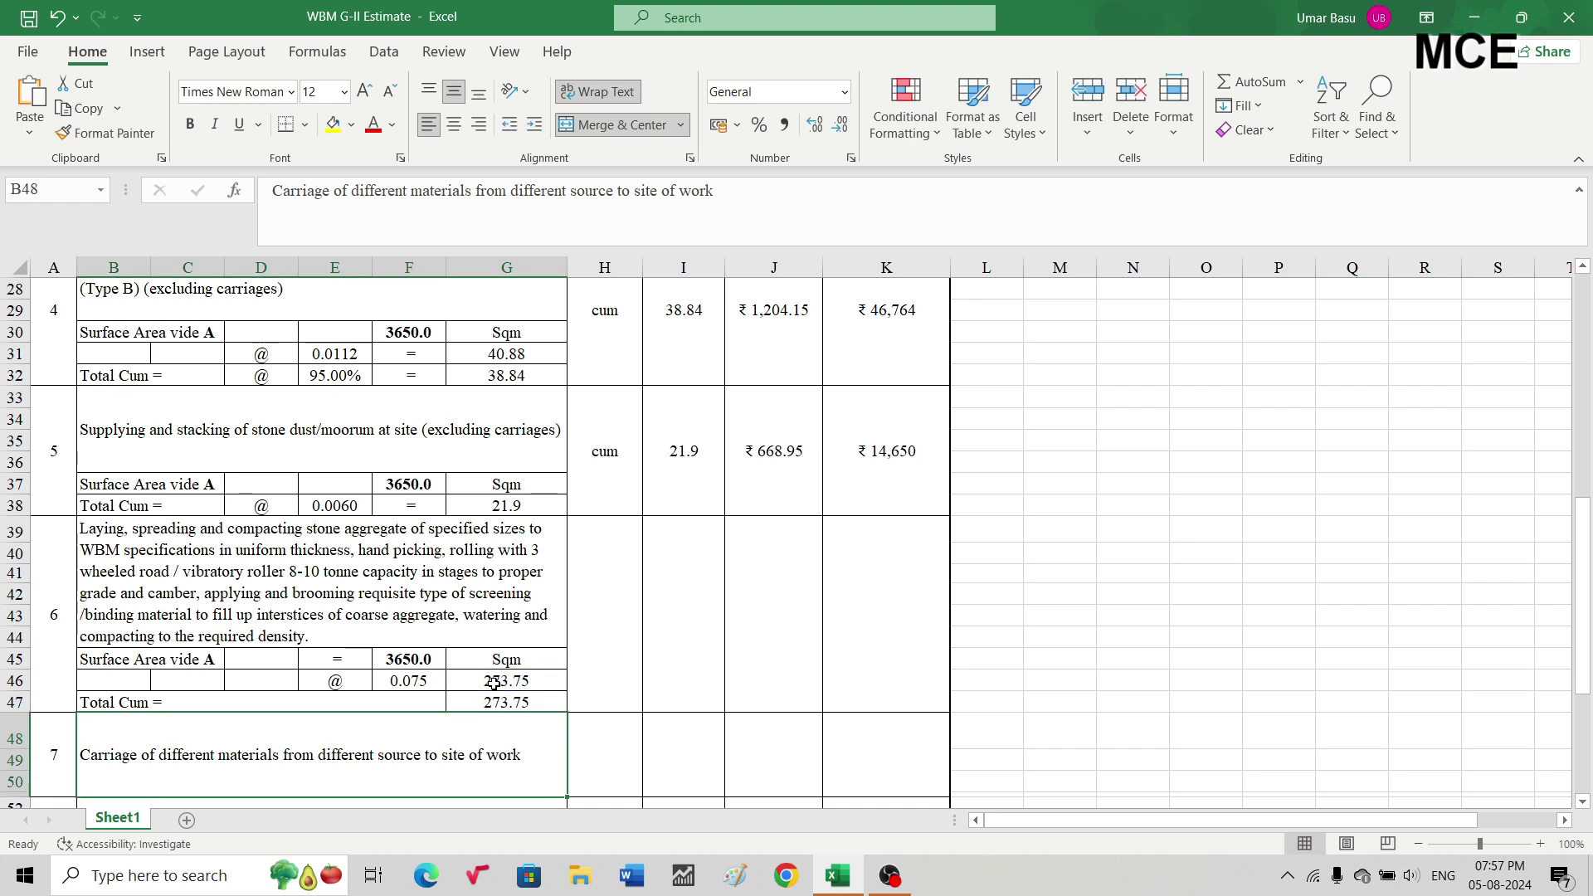
Enter cum as item 6's unit and link its Qty cell to the Total Cum in G47.
left_click(601, 628)
type("cum")
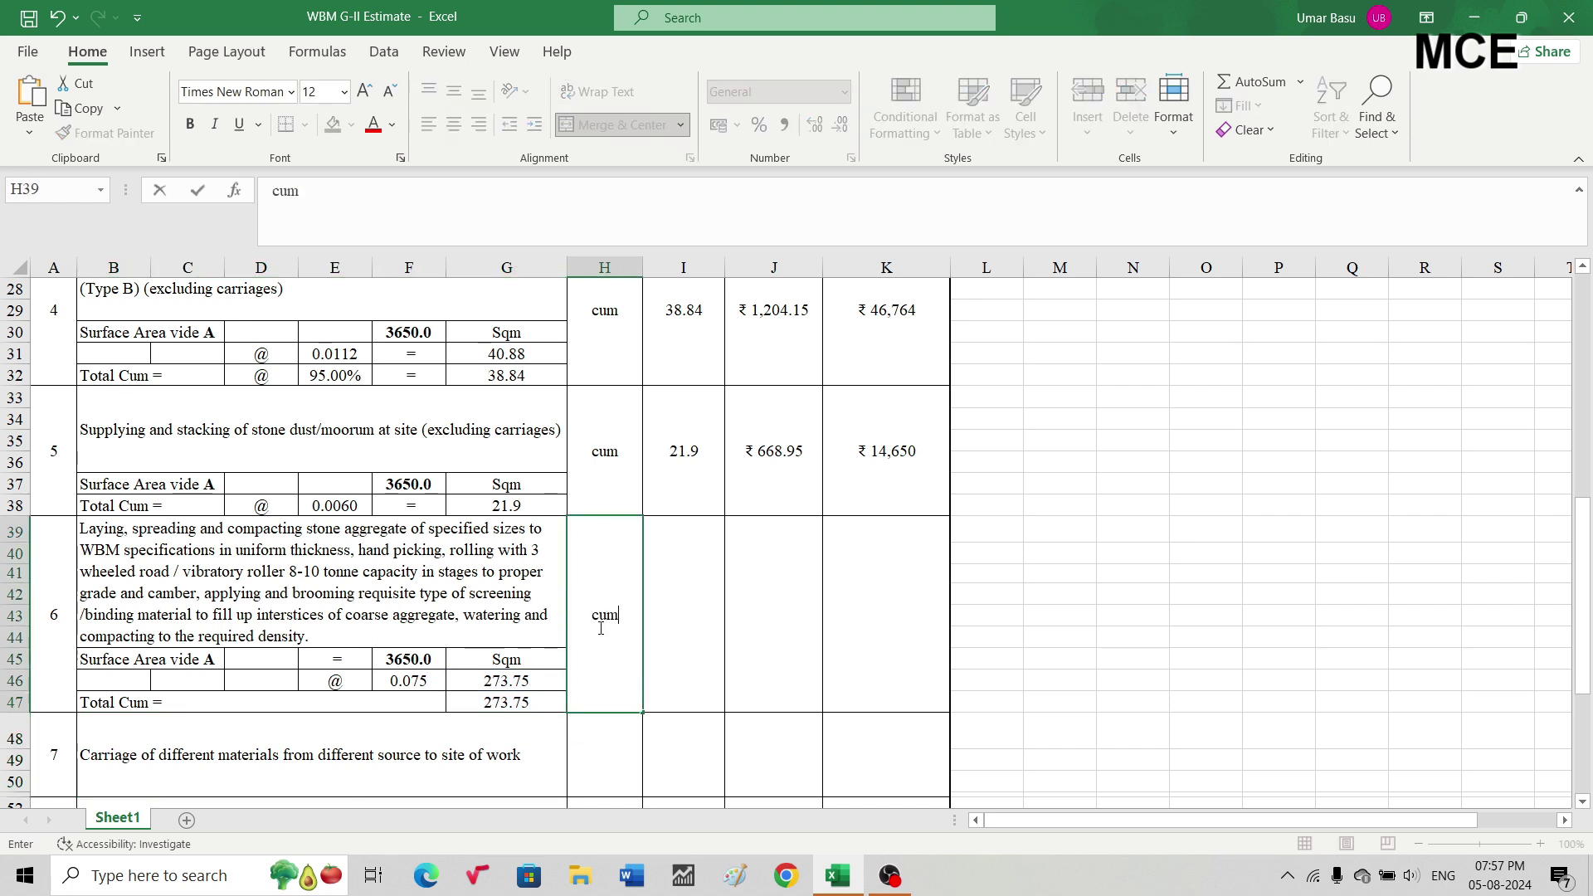
key("Tab")
type("=")
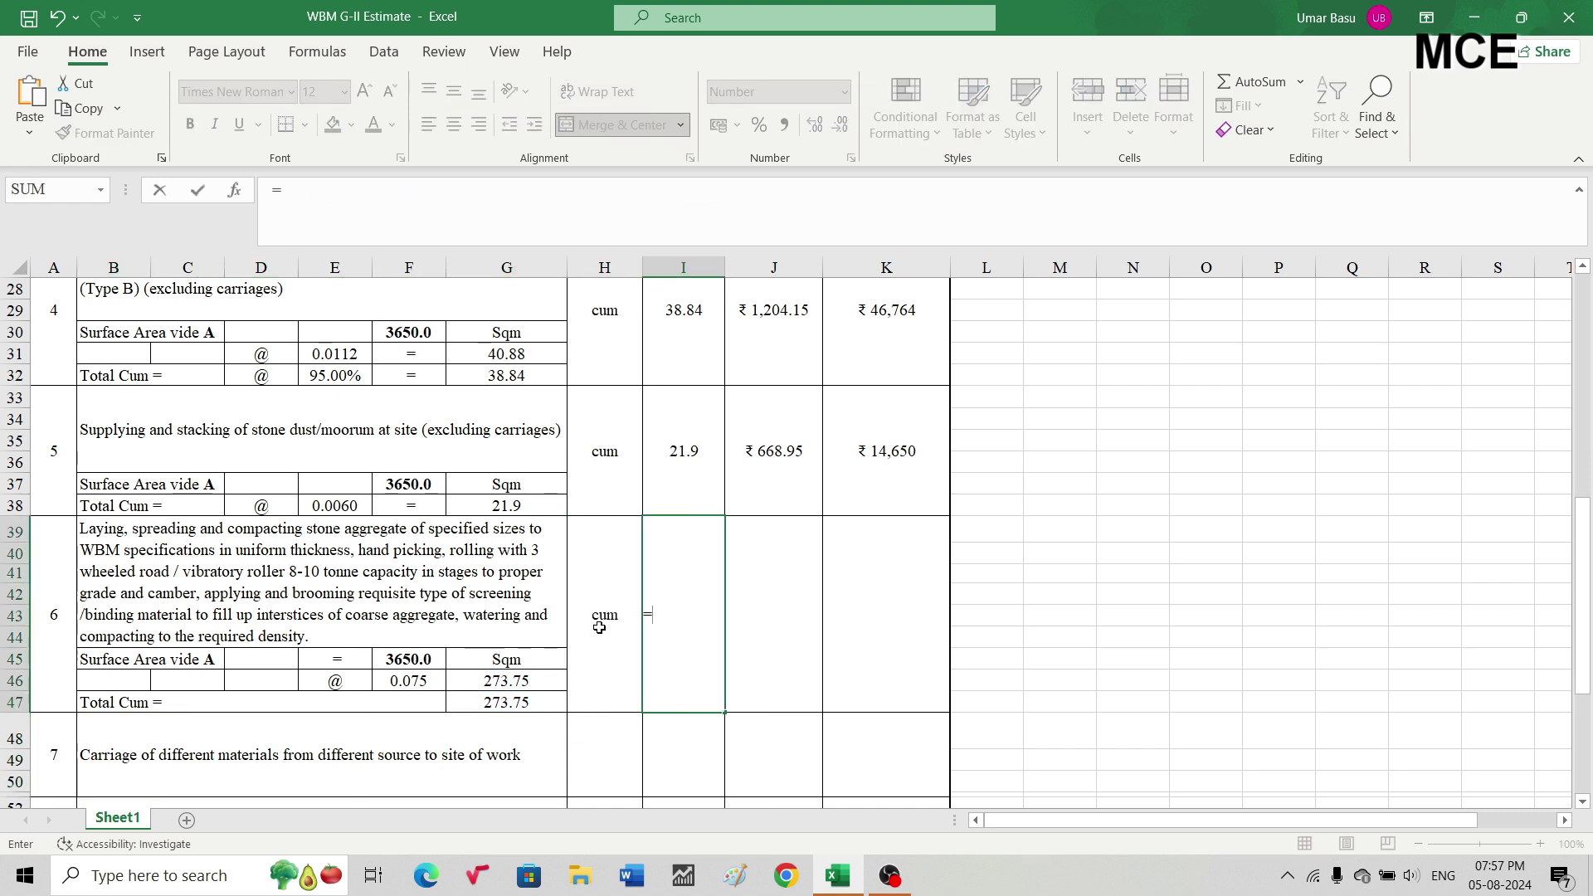
left_click(516, 703)
key("Return")
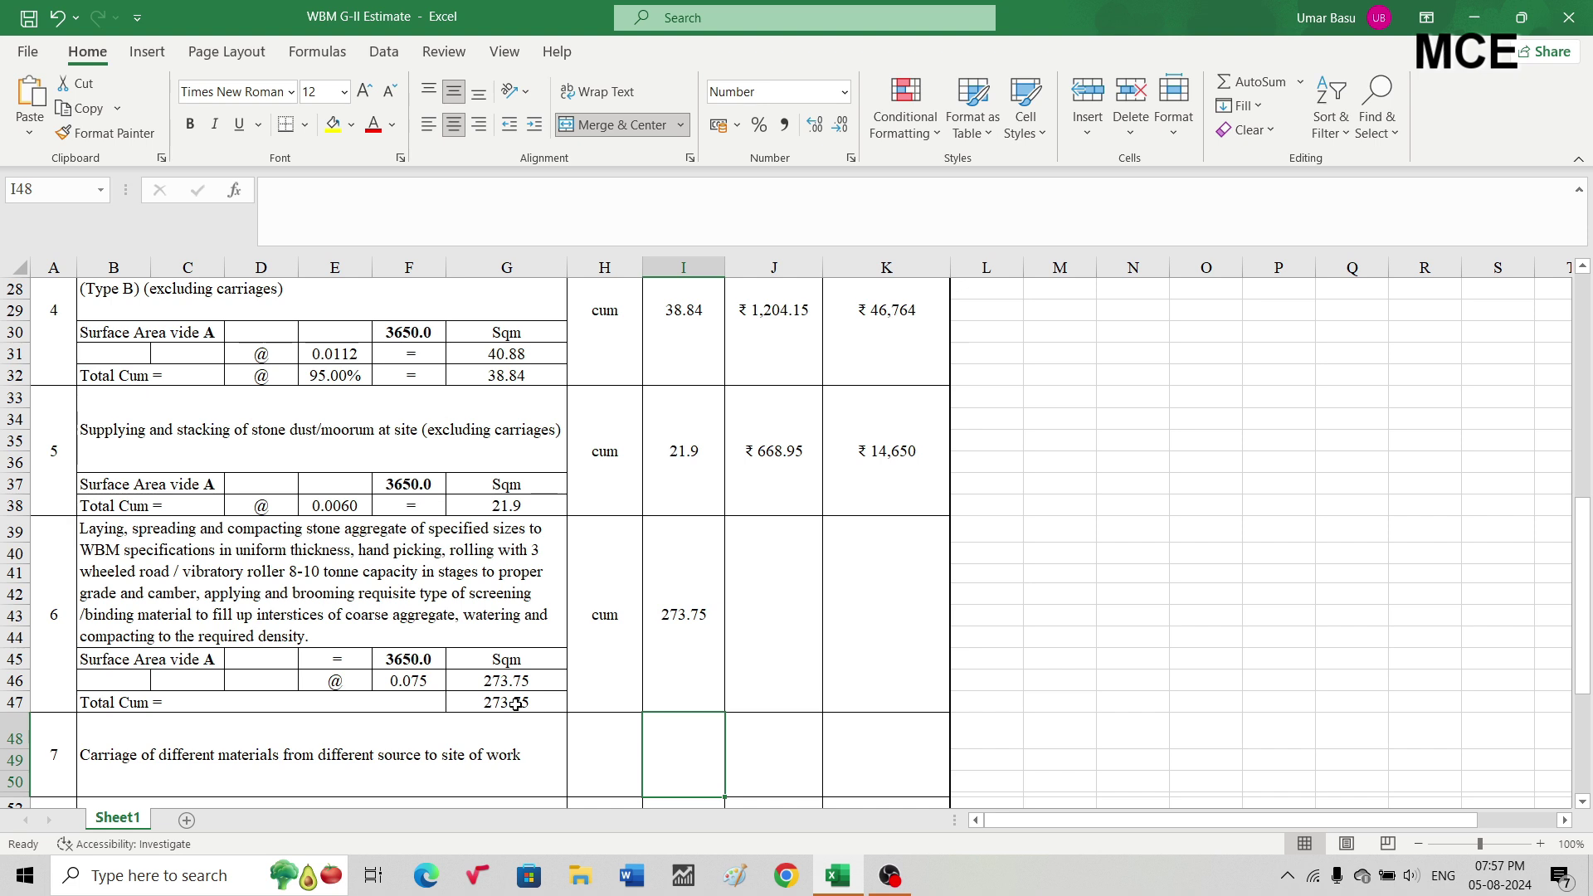
Enter 768.15 as item 6's rate and calculate its amount in K39 with the formula =I39*J39.
left_click(746, 654)
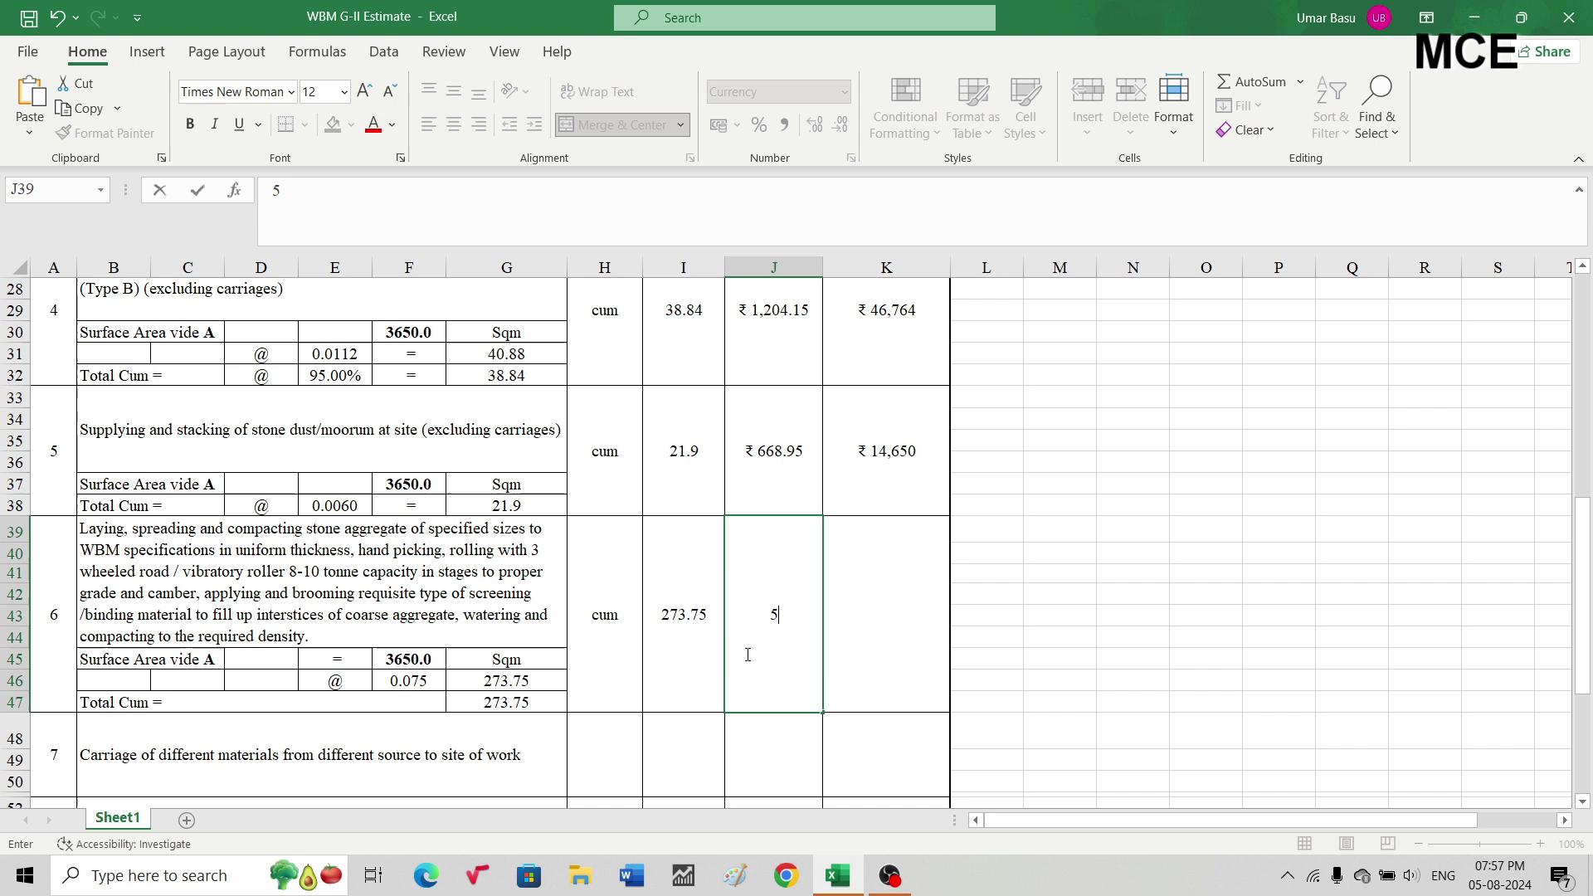
type("768")
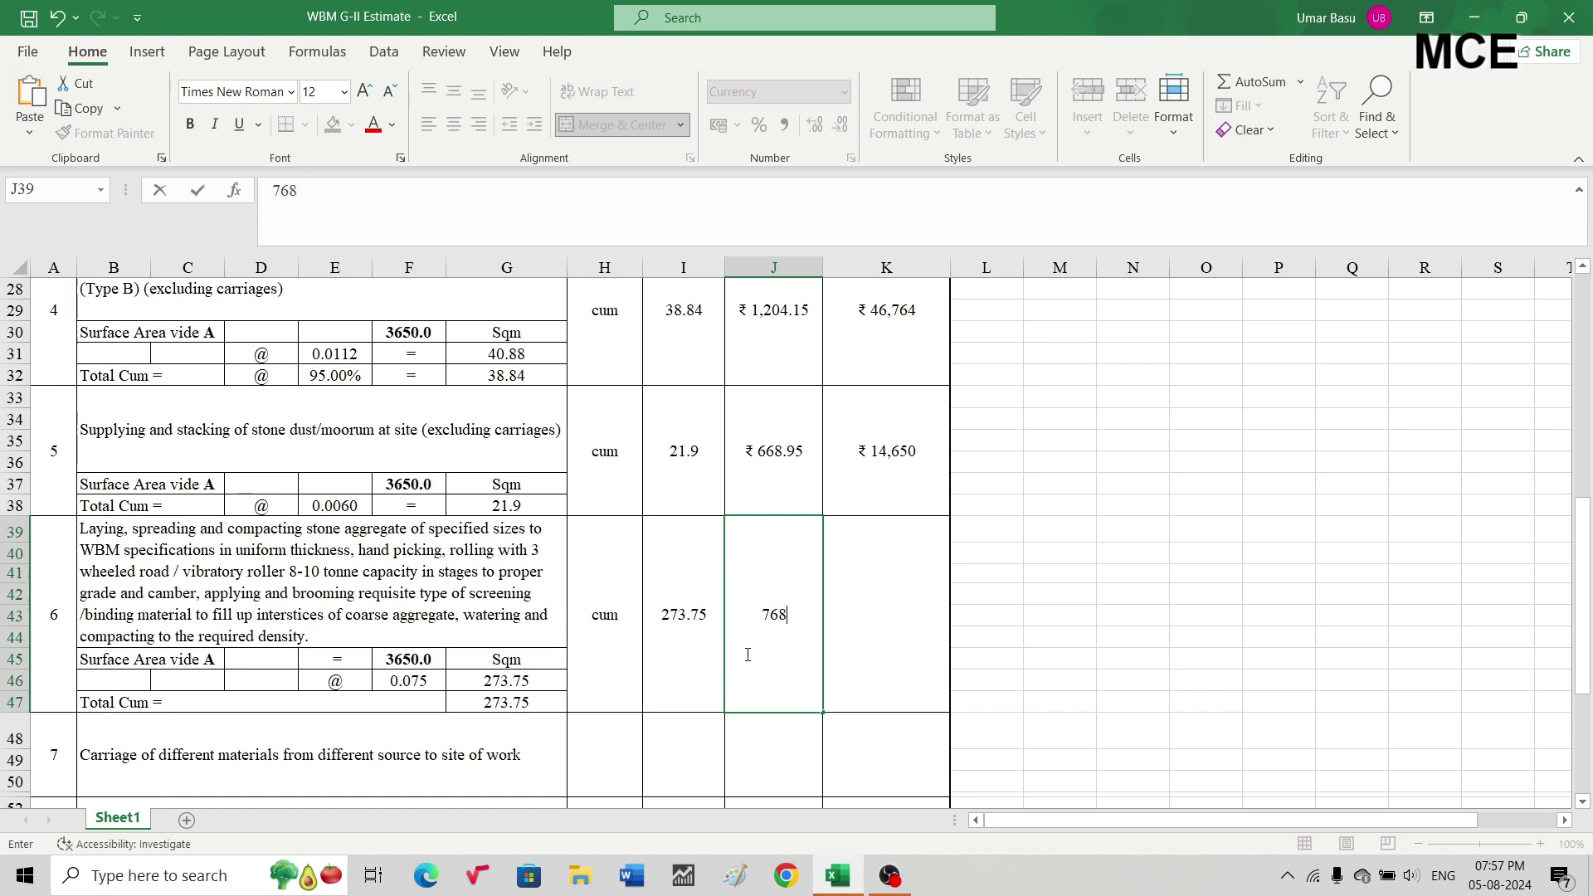
type(".15")
key("Return")
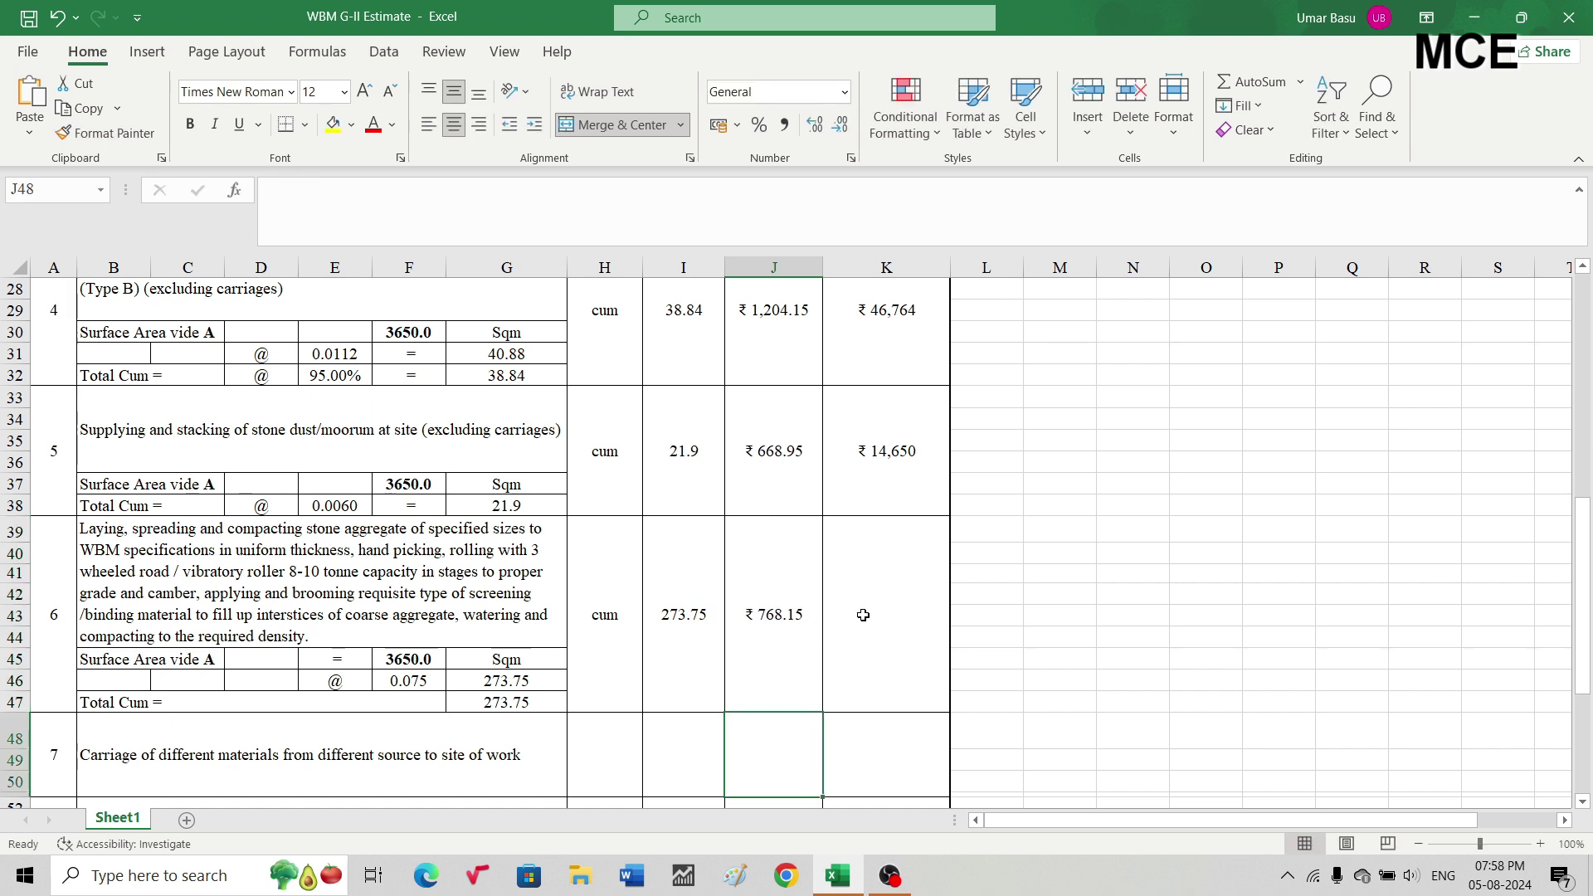
left_click(865, 615)
type("=")
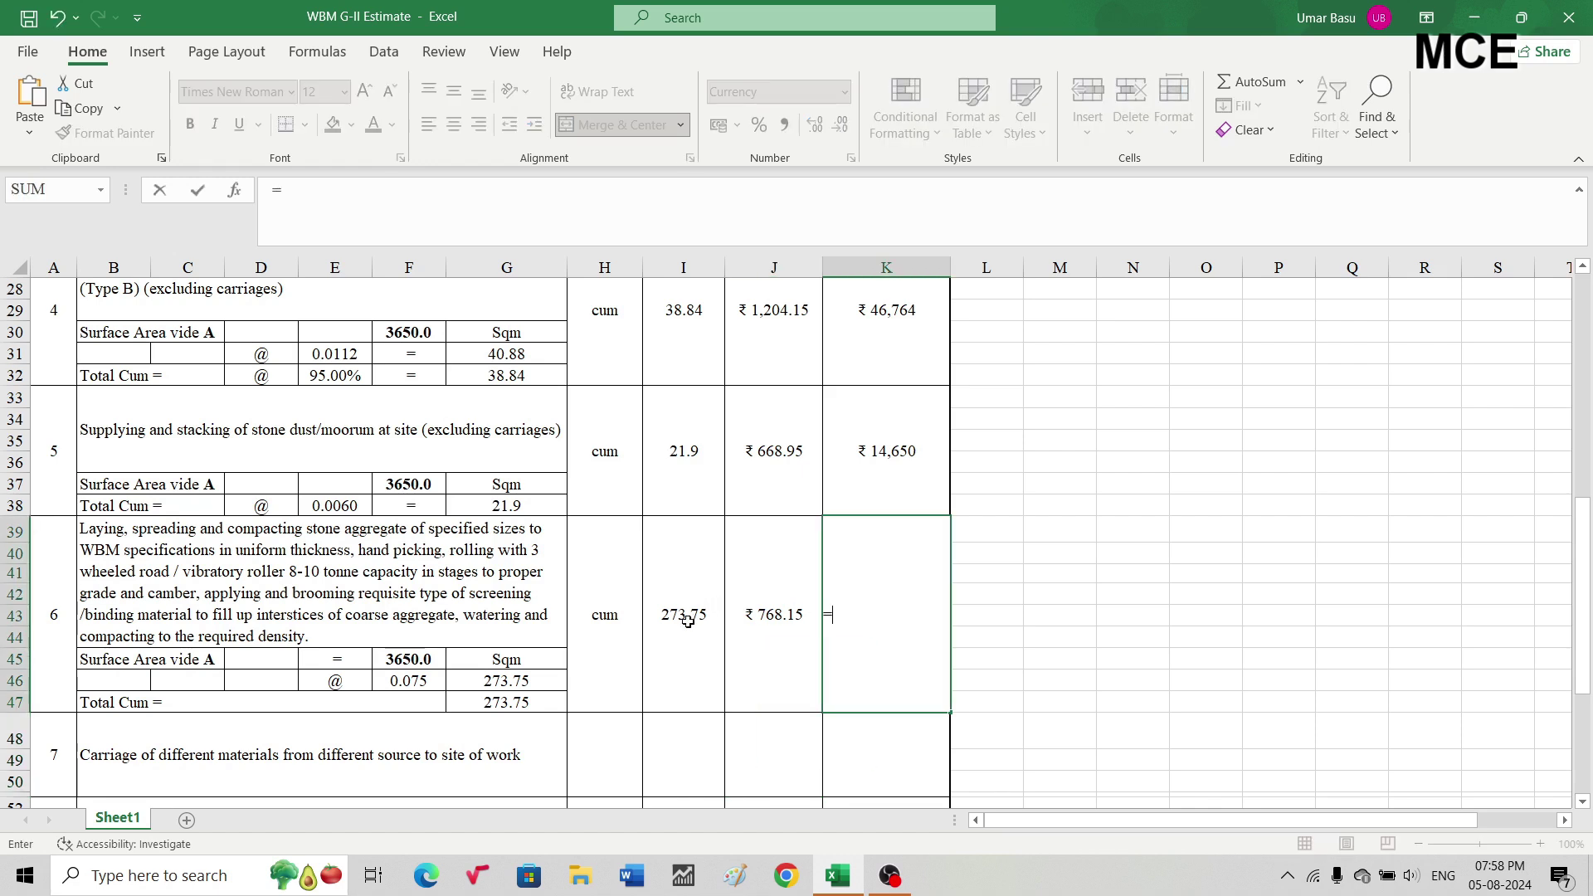
left_click(687, 621)
type("*")
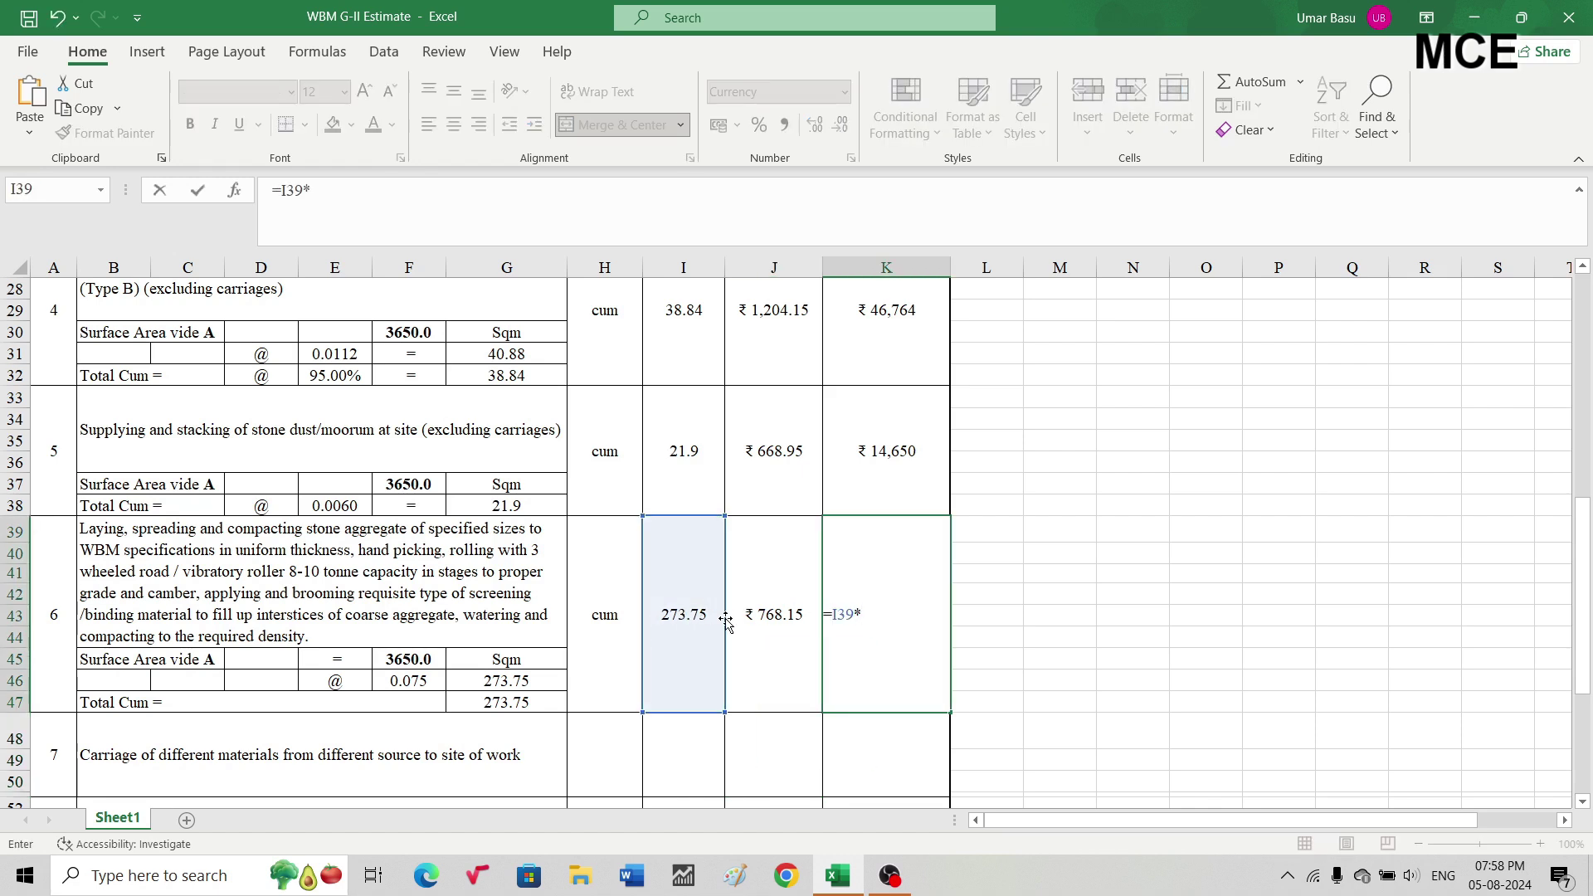
left_click(760, 620)
key("Return")
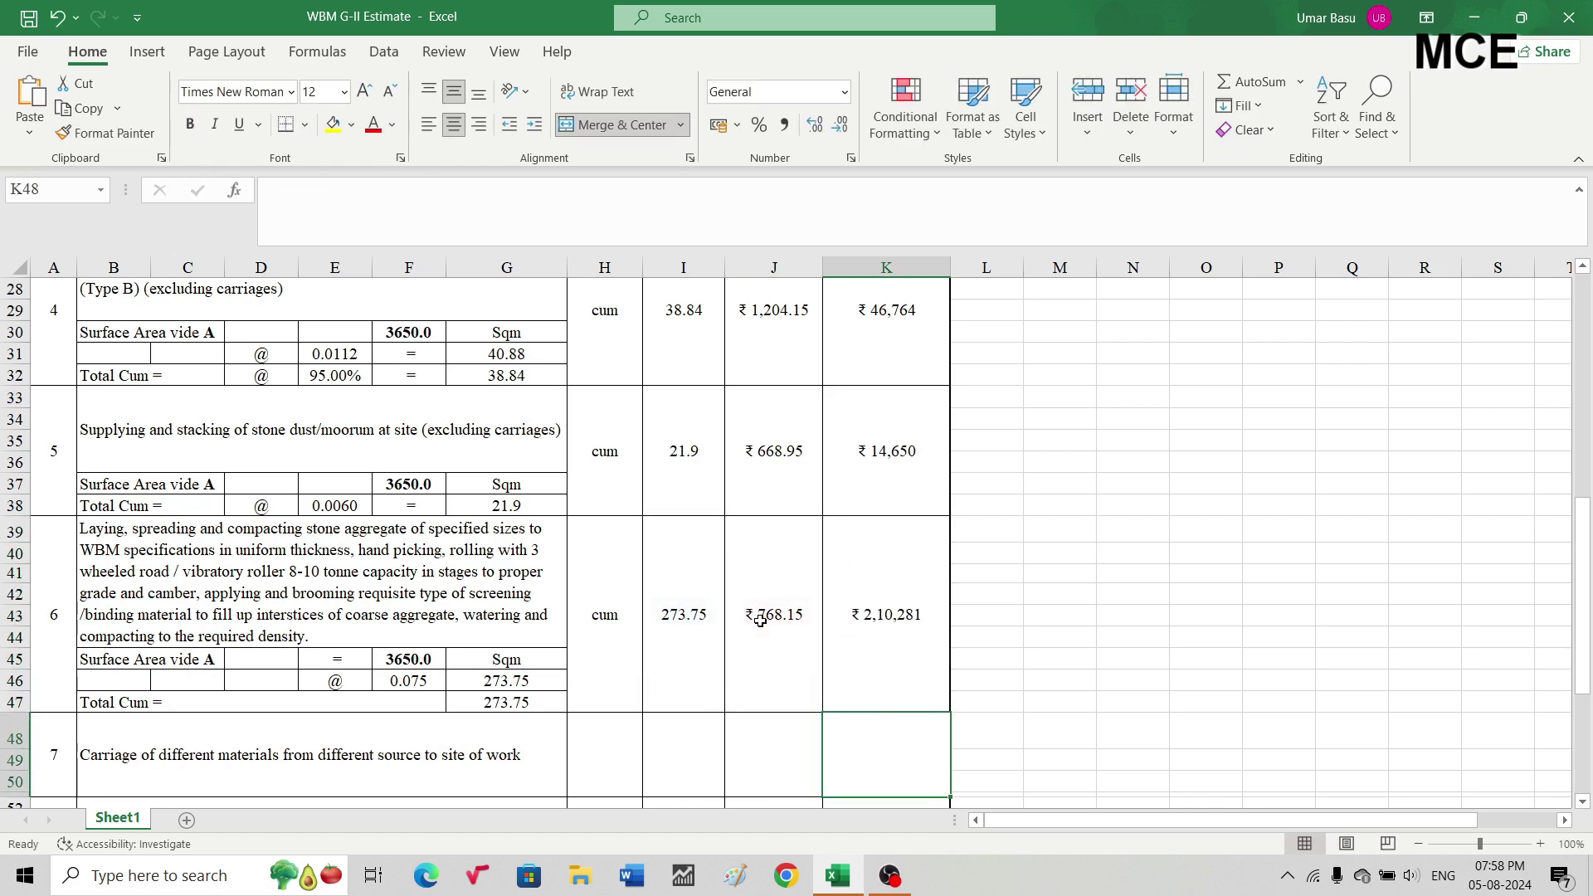
Enter cum as the stone aggregate carriage unit in H54 and link its quantity cell I54 to item 3's Total Cum in G25.
scroll(760, 620, "down", 3)
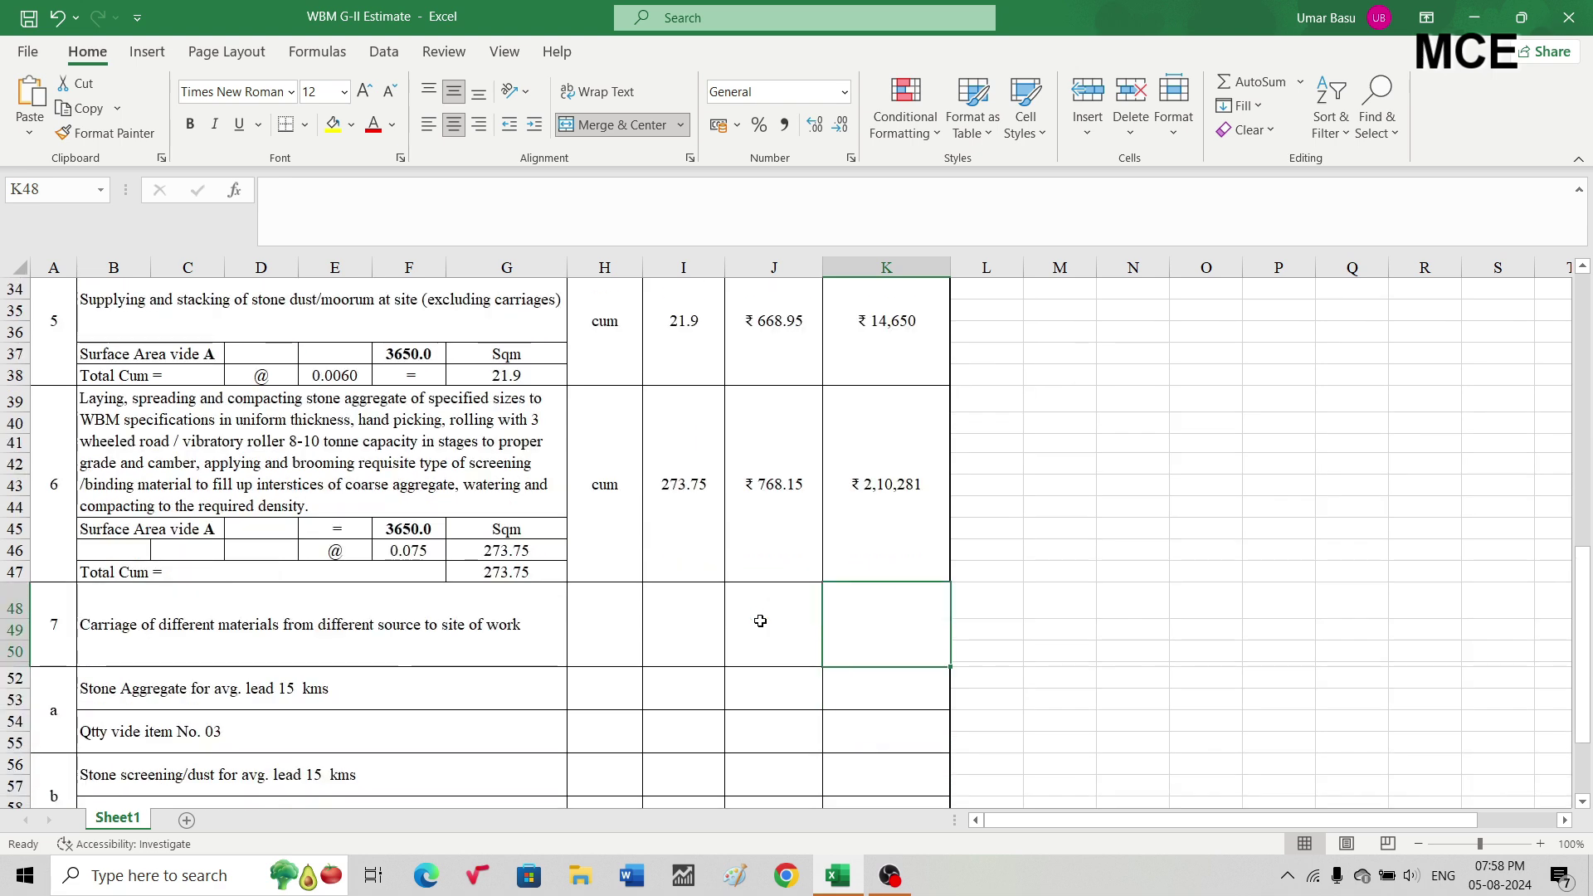
scroll(760, 620, "down", 1)
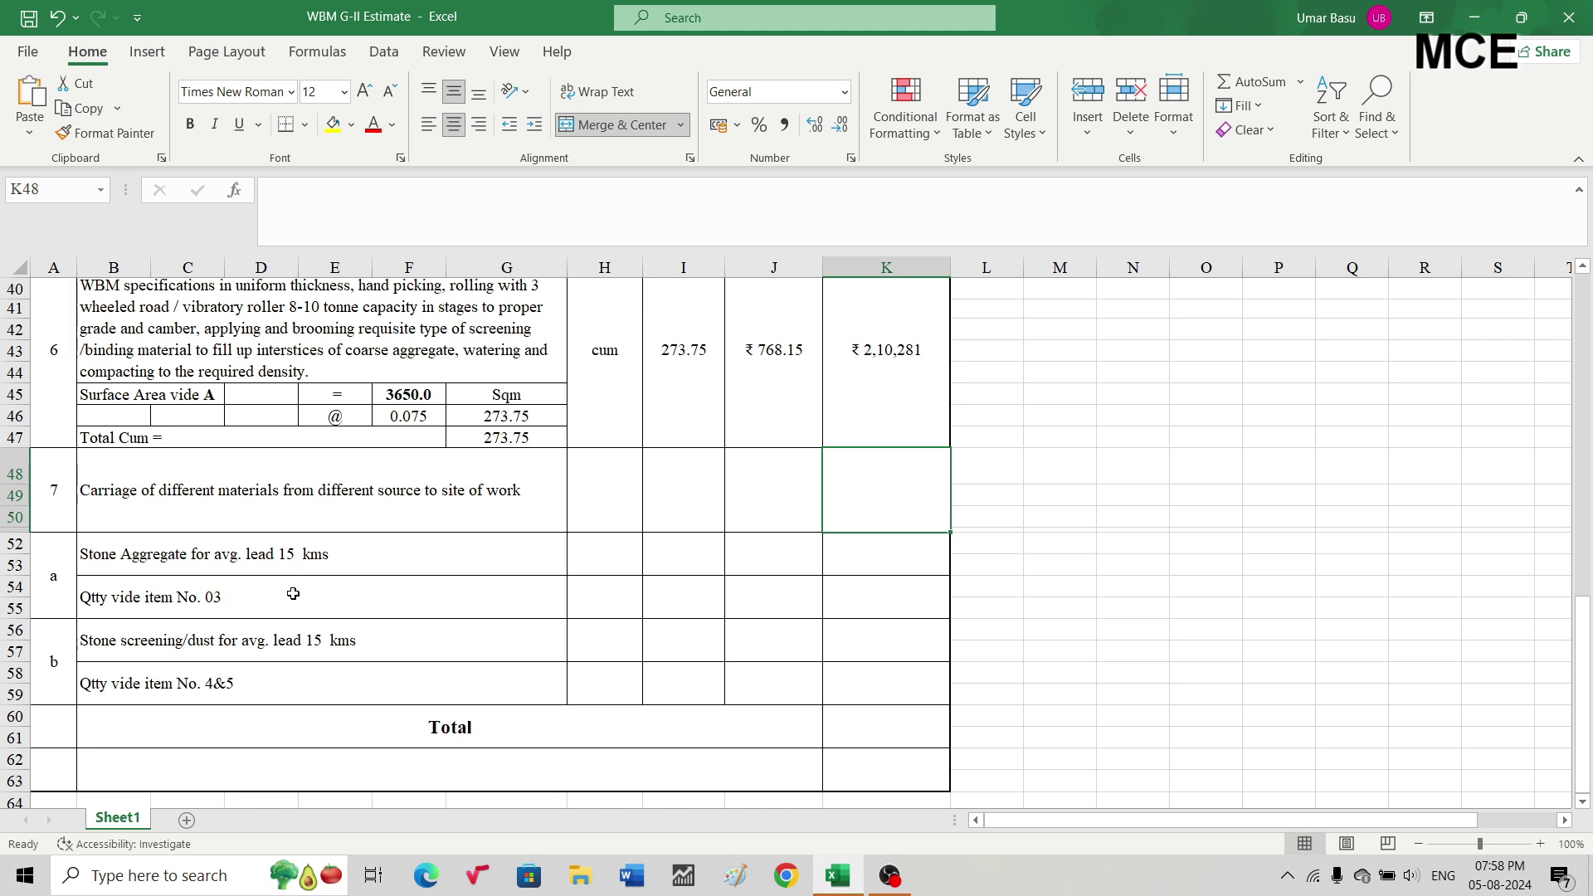
left_click(605, 599)
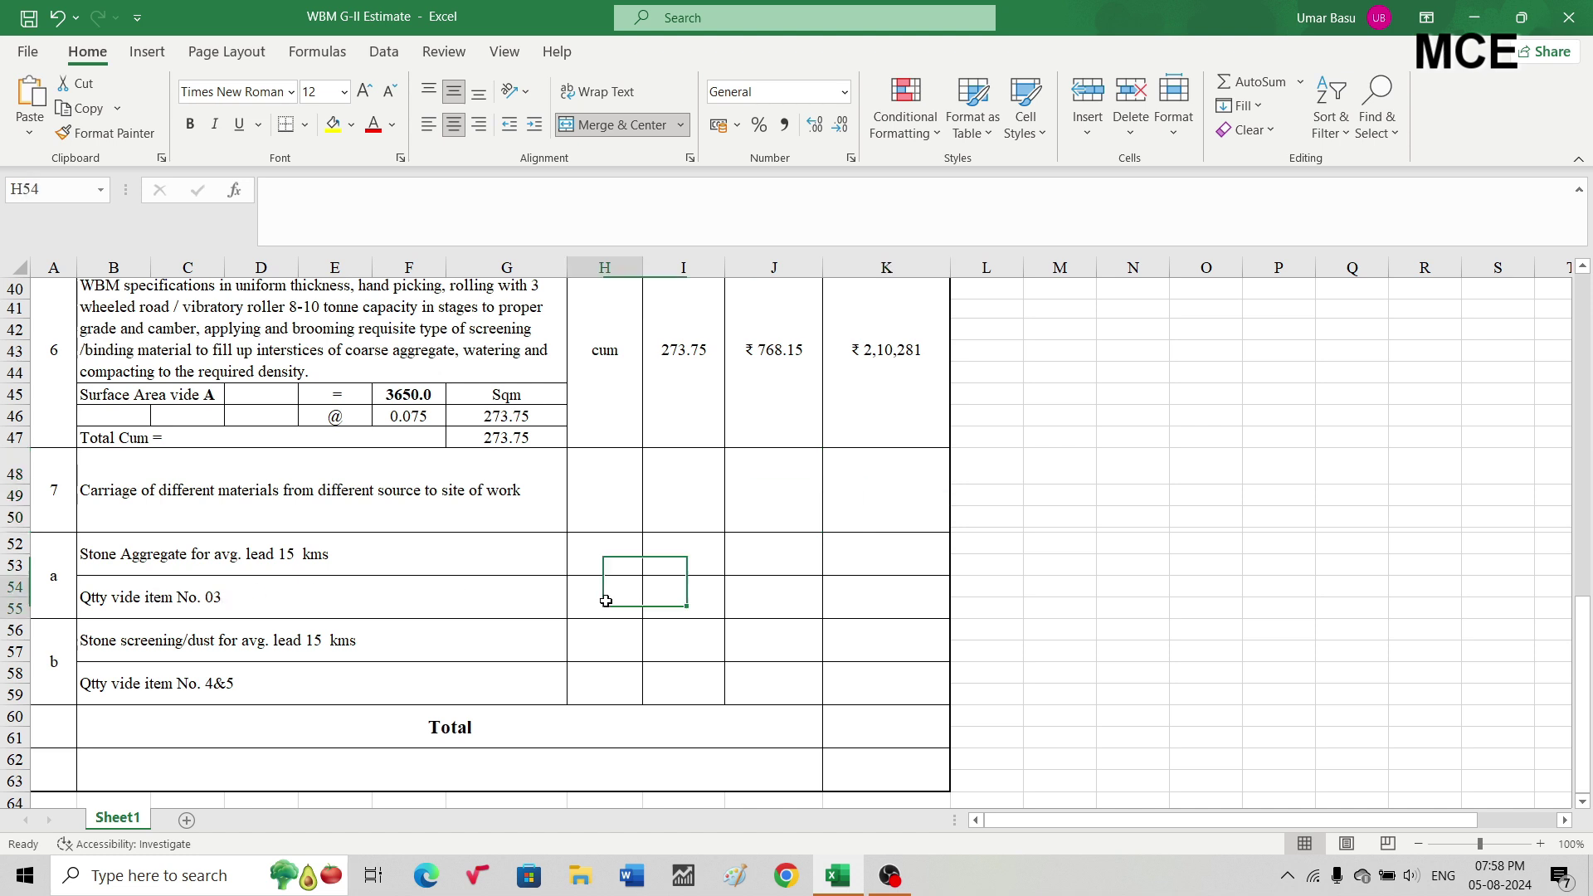
type("cum")
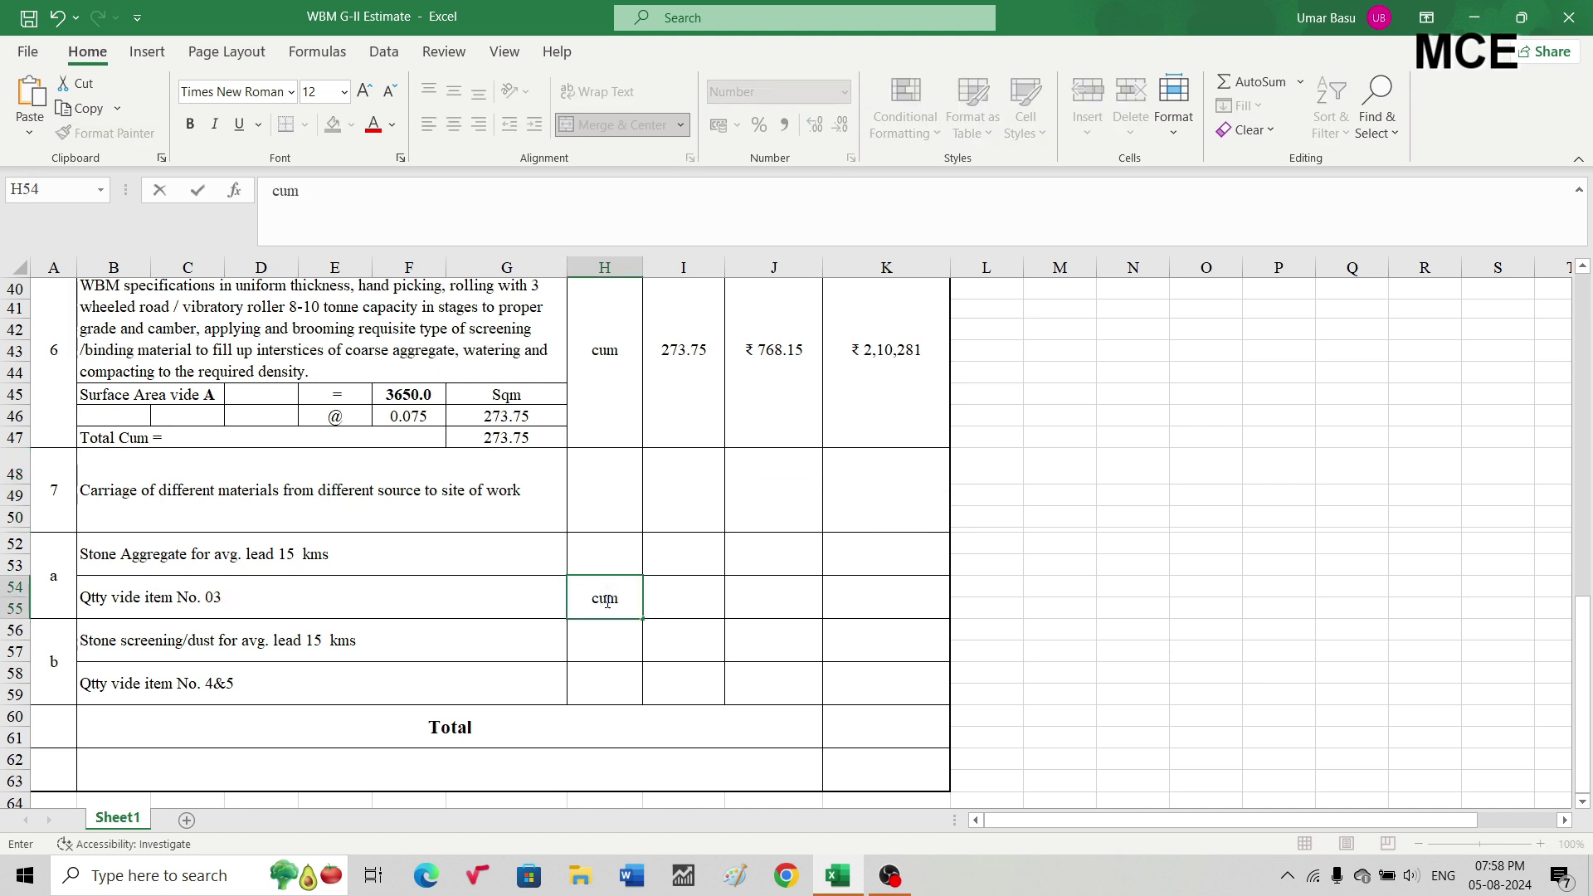
key("Tab")
double_click(678, 594)
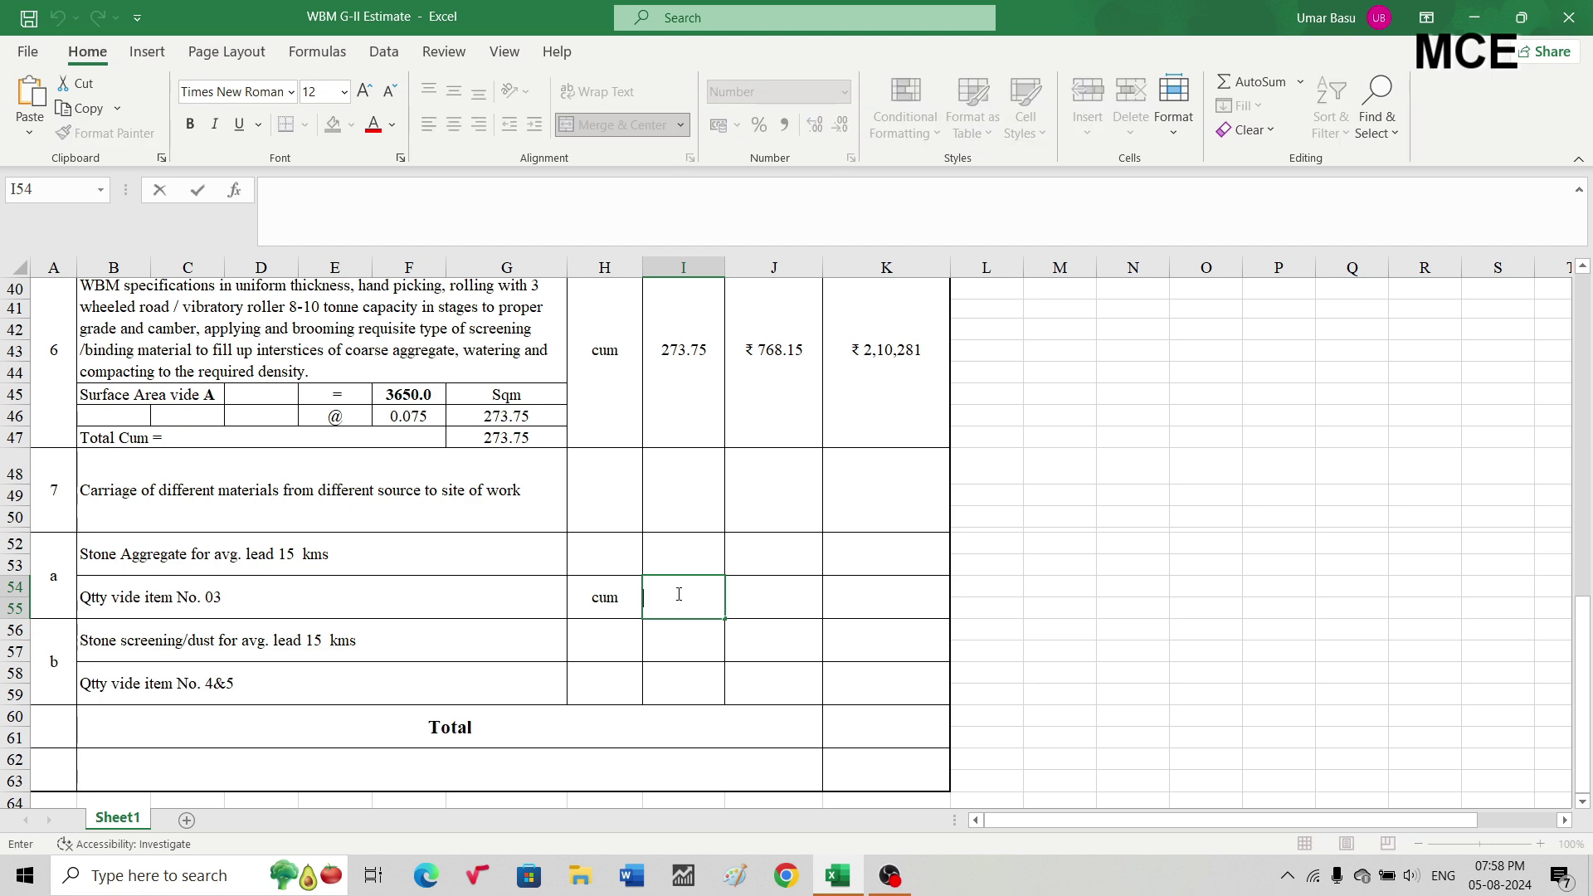
type("=")
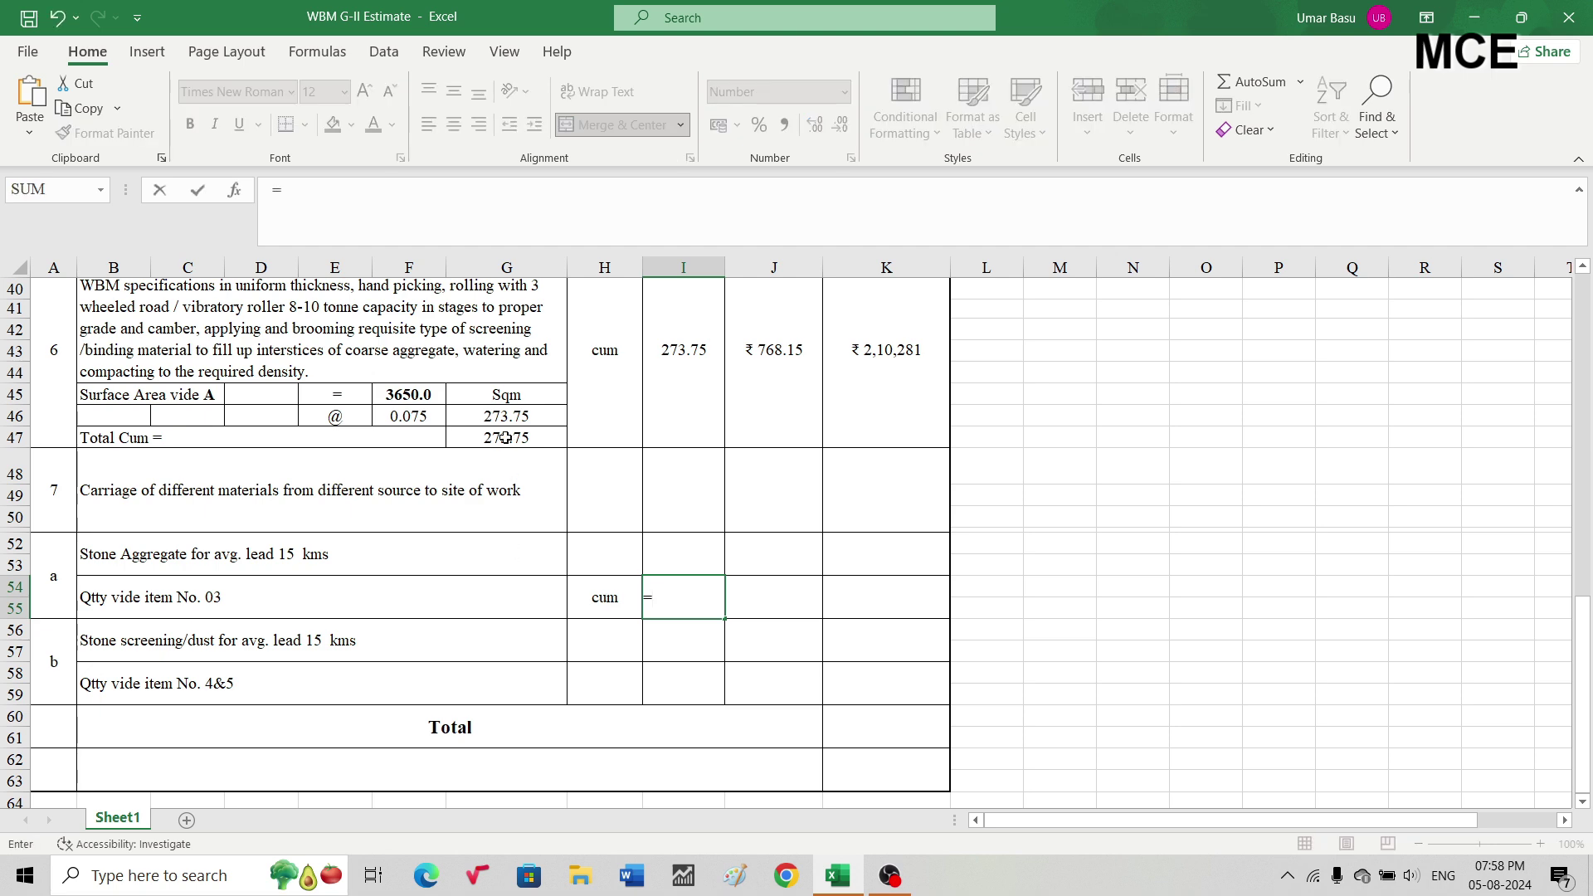
scroll(487, 310, "up", 7)
scroll(487, 311, "up", 2)
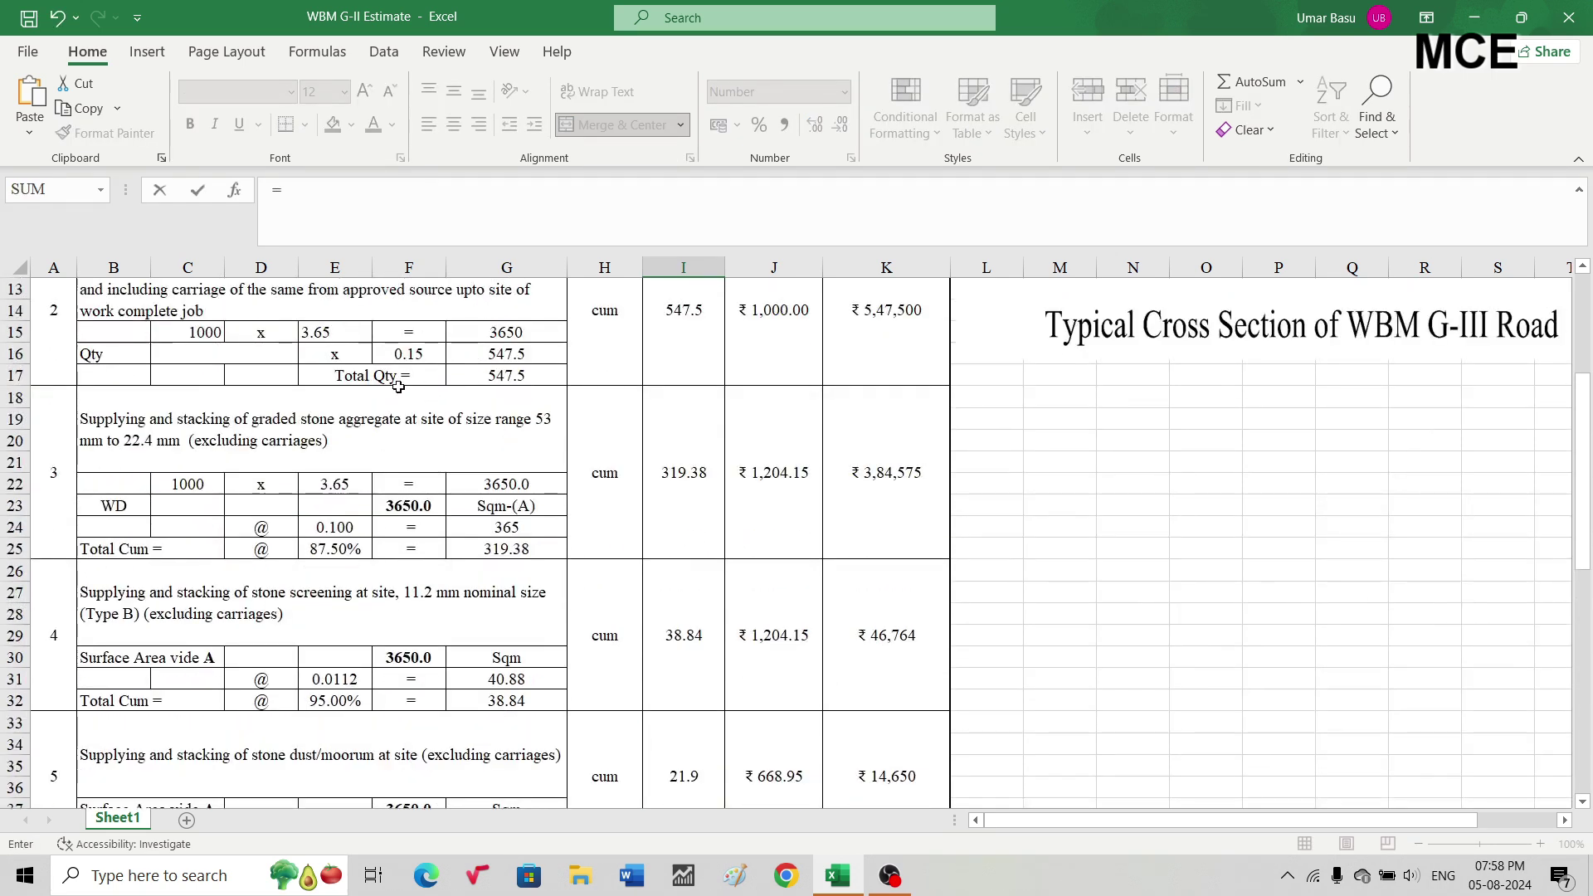
left_click(505, 556)
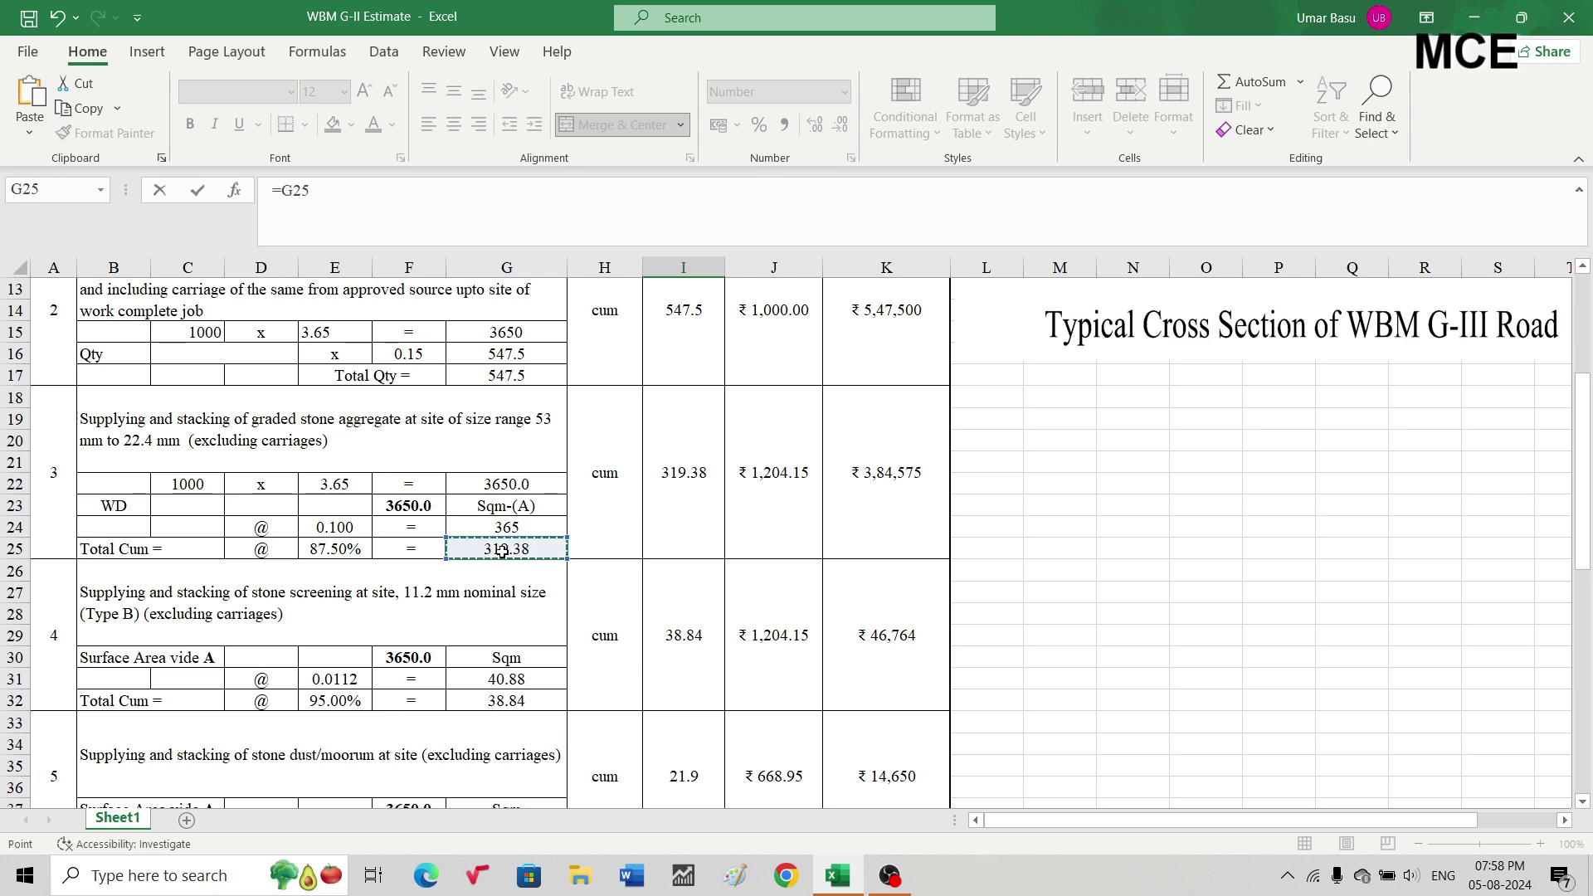
key("Return")
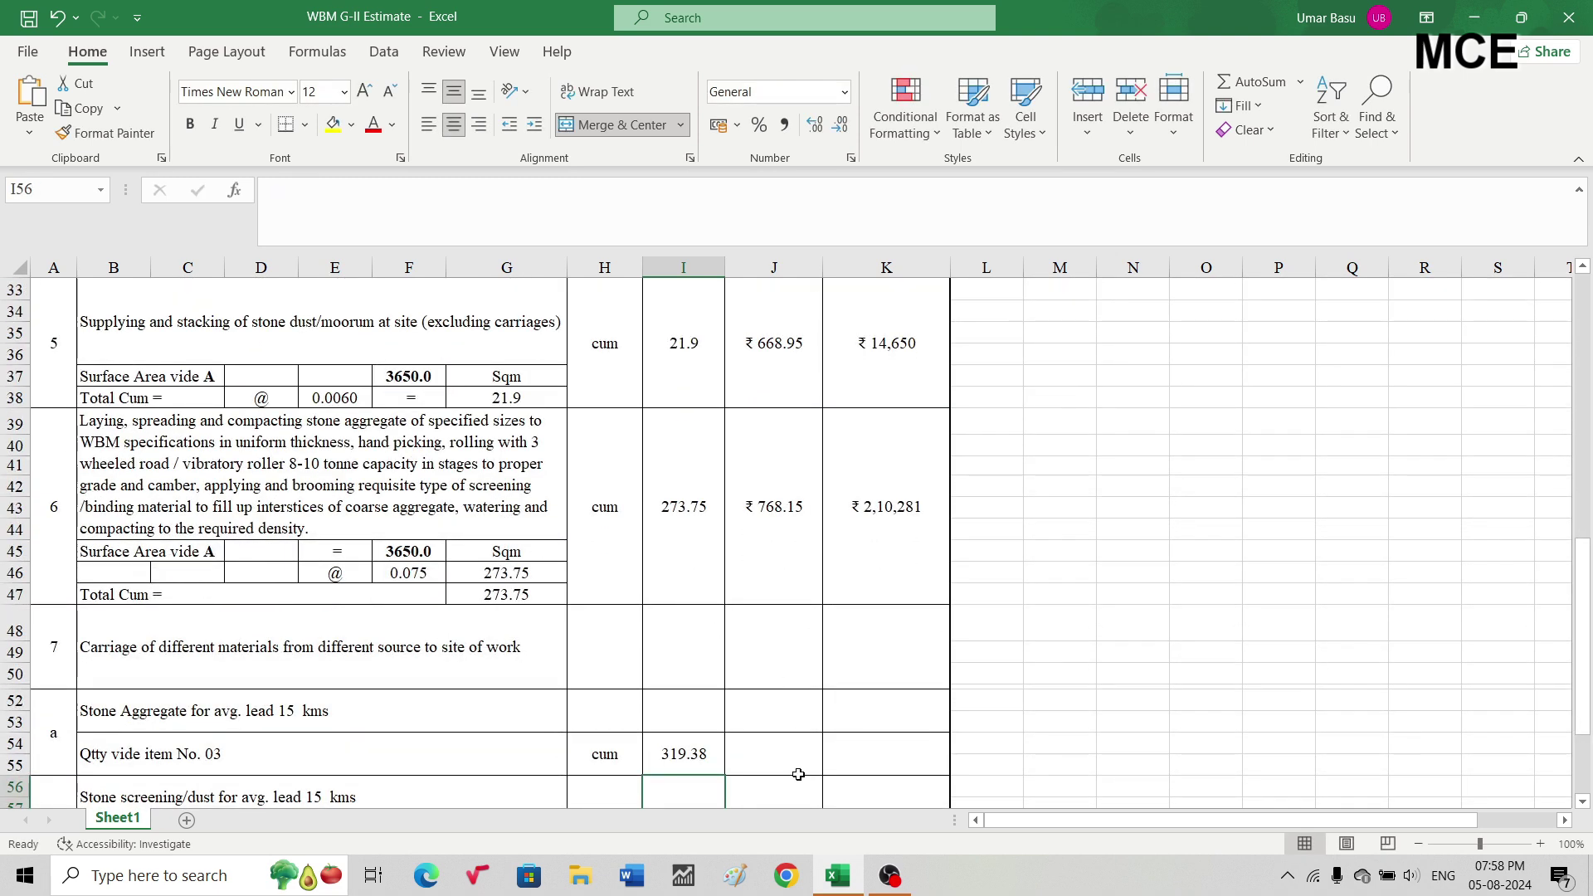
Enter 374.49 as the stone aggregate carriage rate in J54 and calculate its amount in K54 with the formula =I54*J54.
scroll(796, 771, "down", 1)
left_click(763, 680)
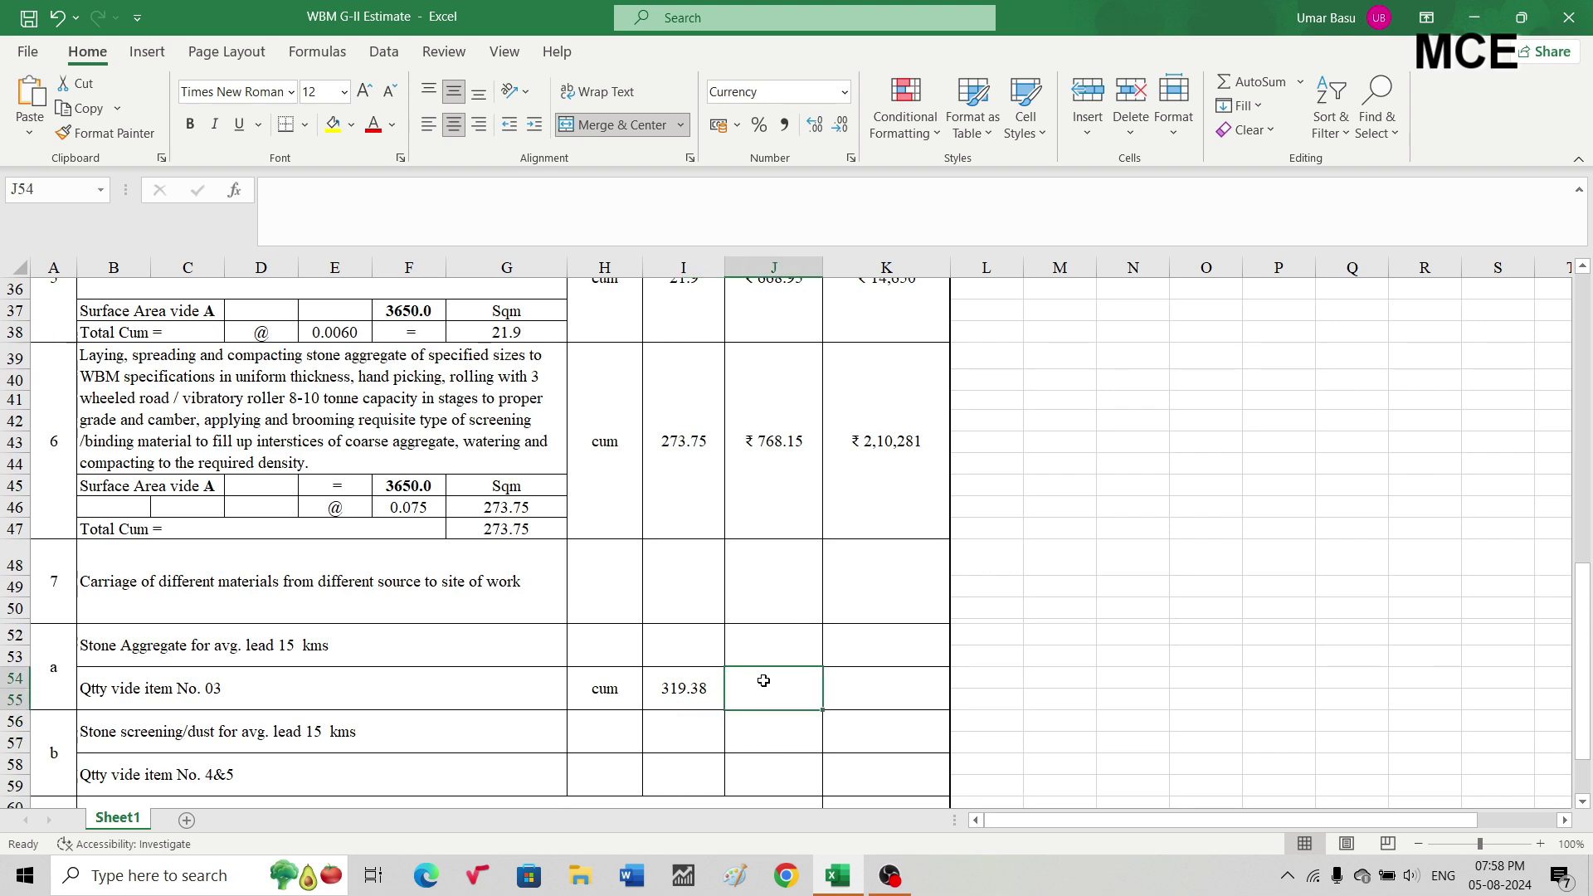
type("374")
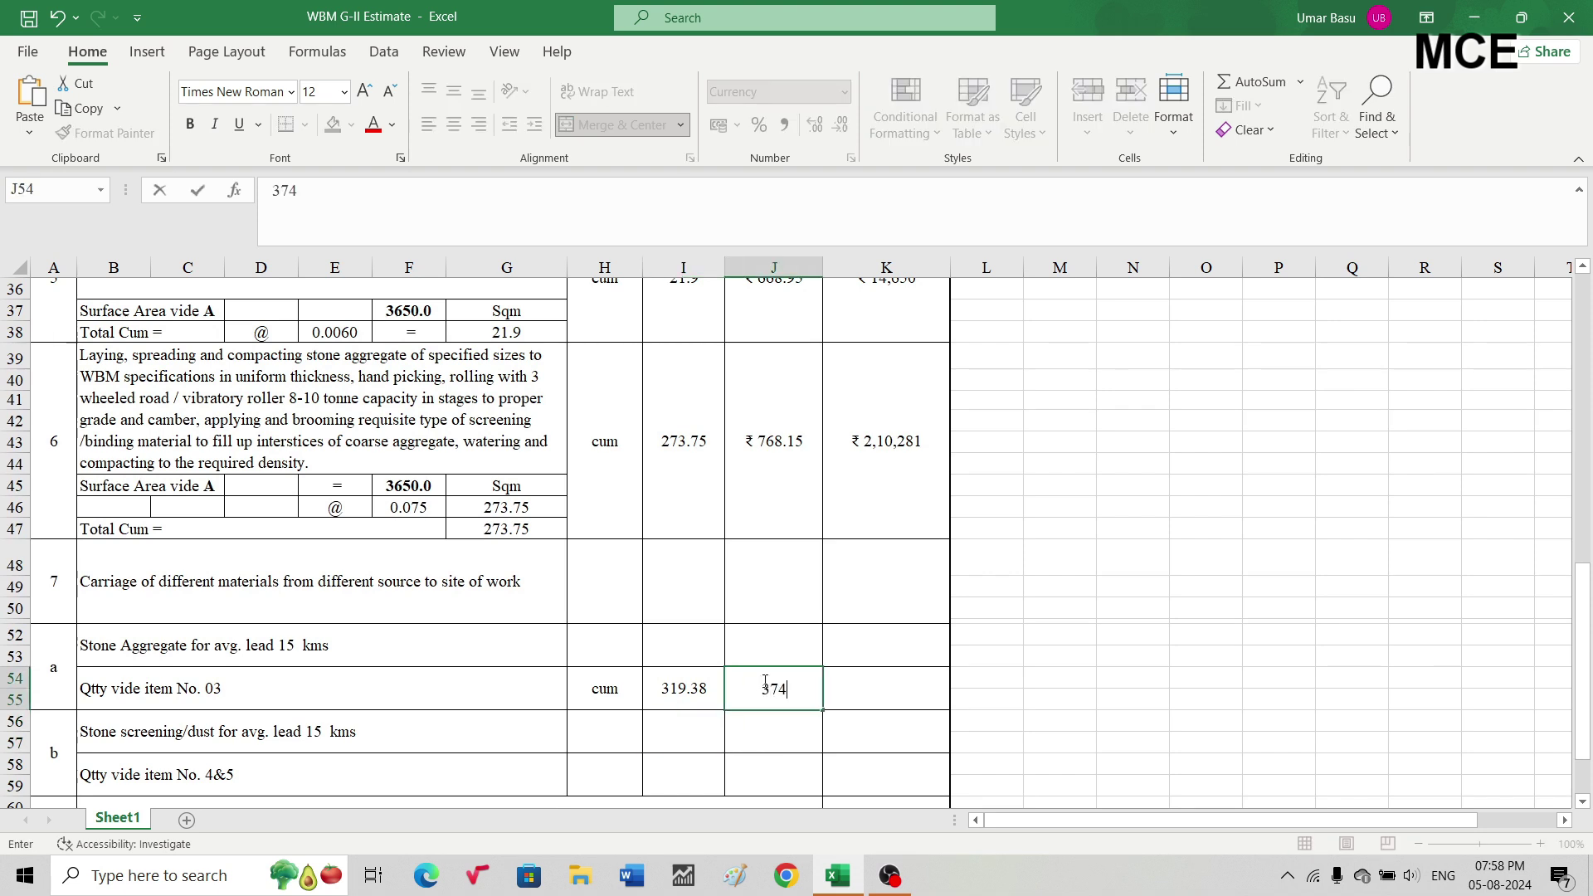
type(".49")
key("Return")
left_click(896, 687)
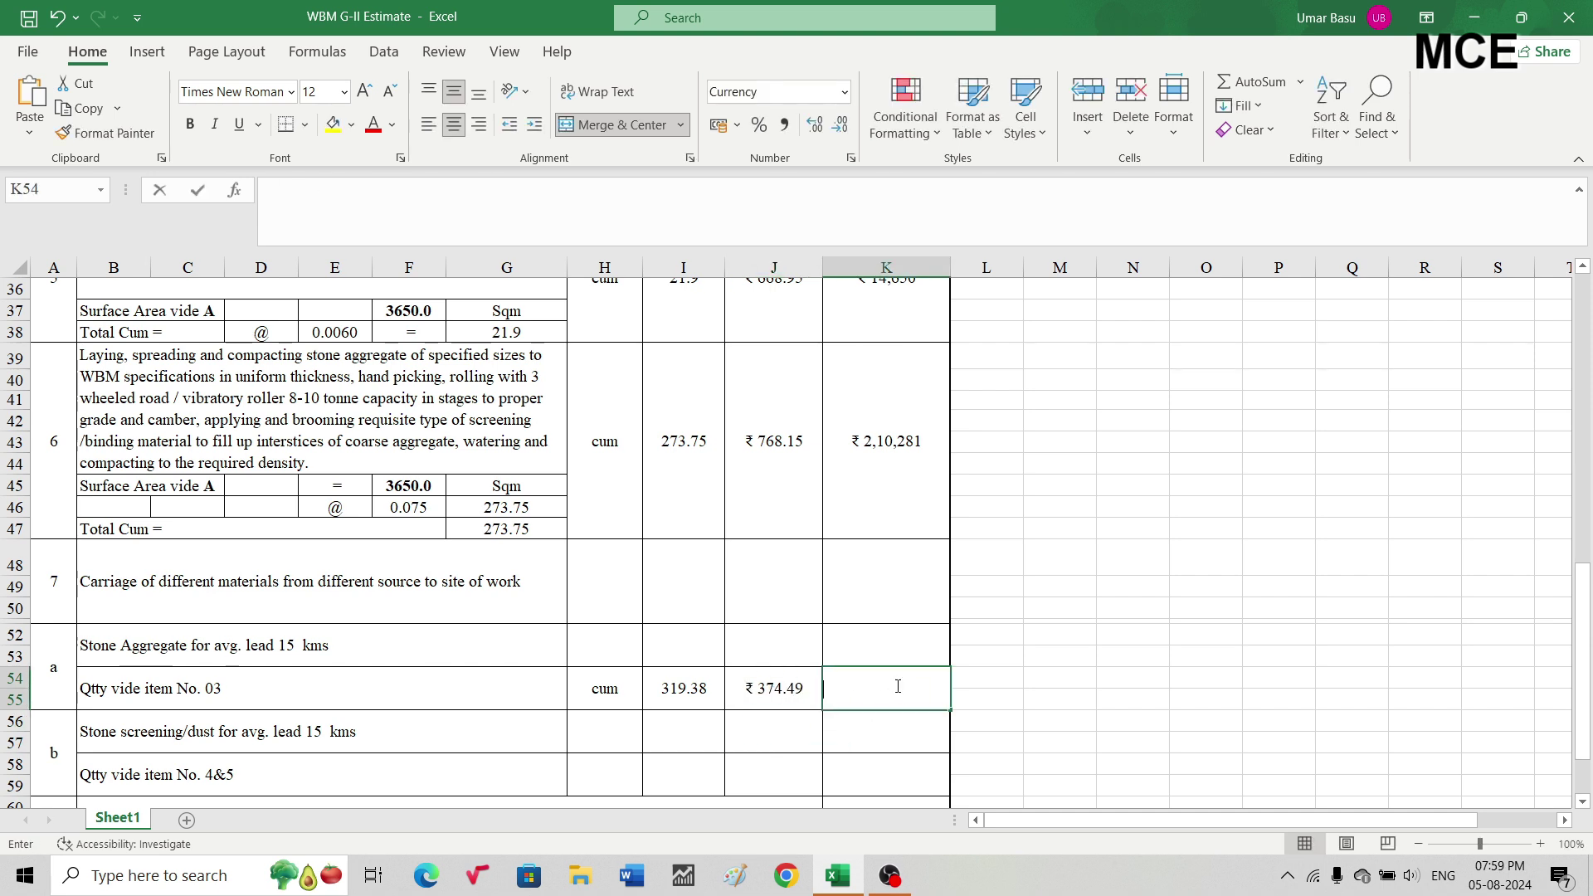
type("=")
left_click(677, 689)
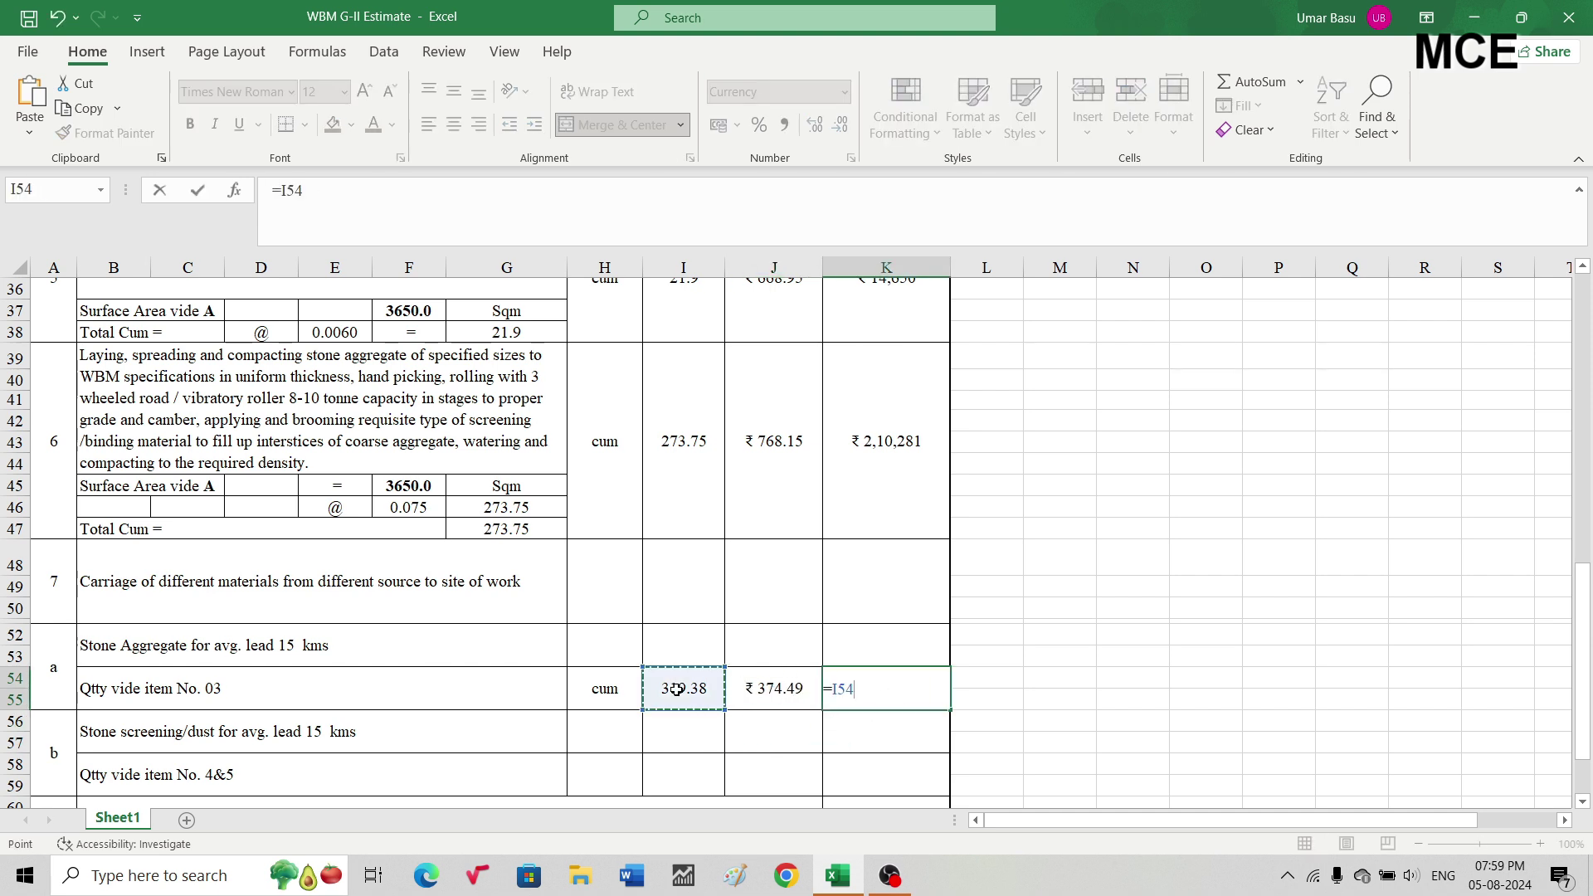
type("*")
left_click(768, 695)
key("Return")
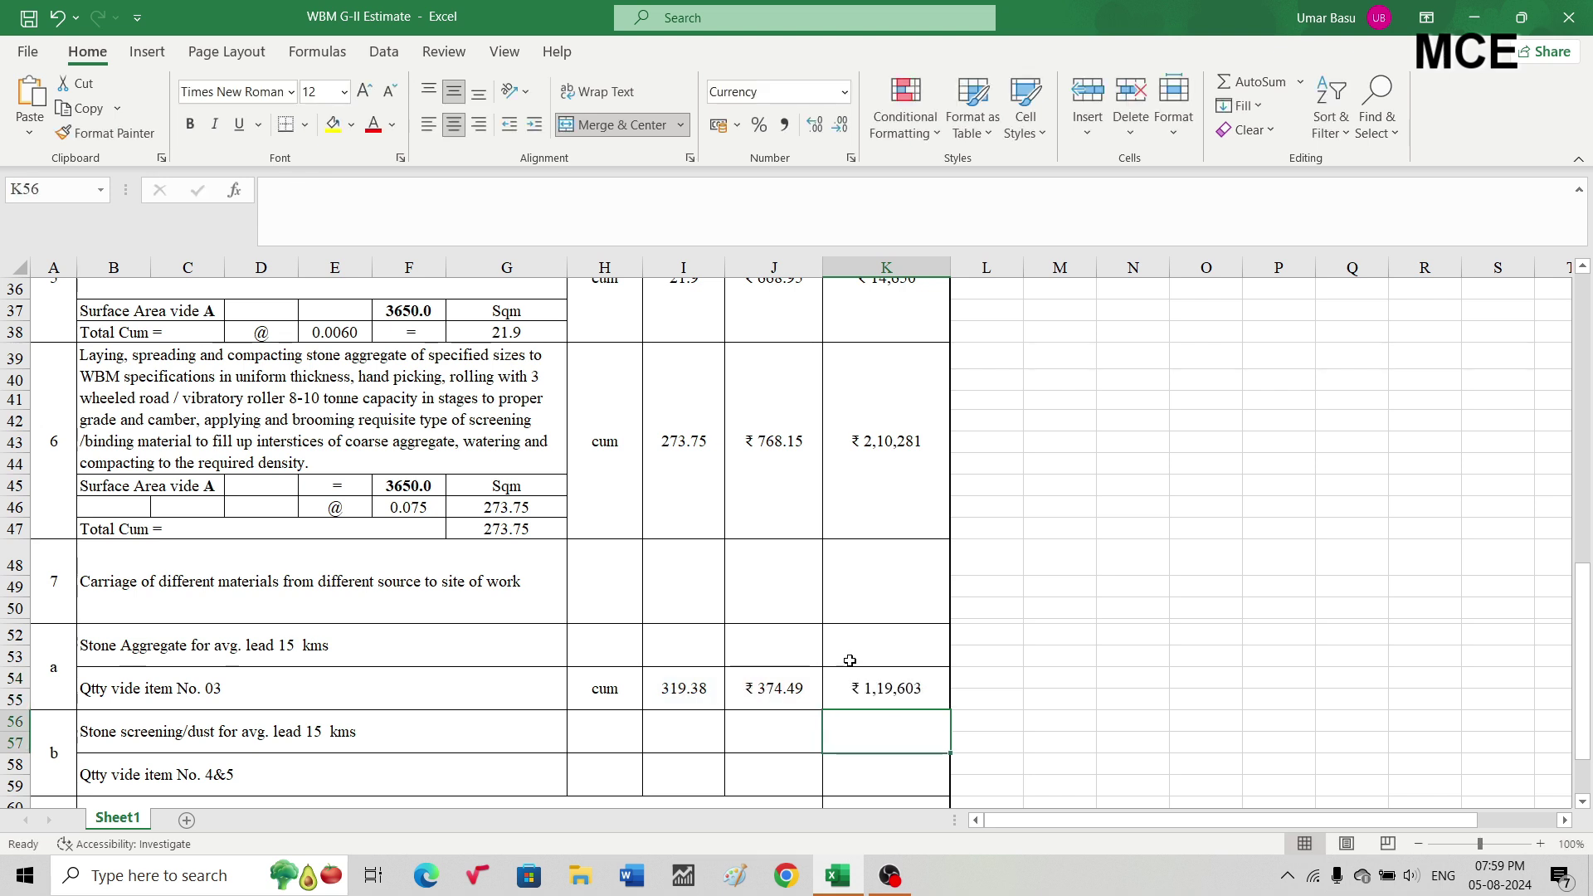
Enter cum as the stone screening/dust carriage unit in H58 and calculate its quantity in I58 with the formula =G32+G38.
scroll(849, 674, "down", 1)
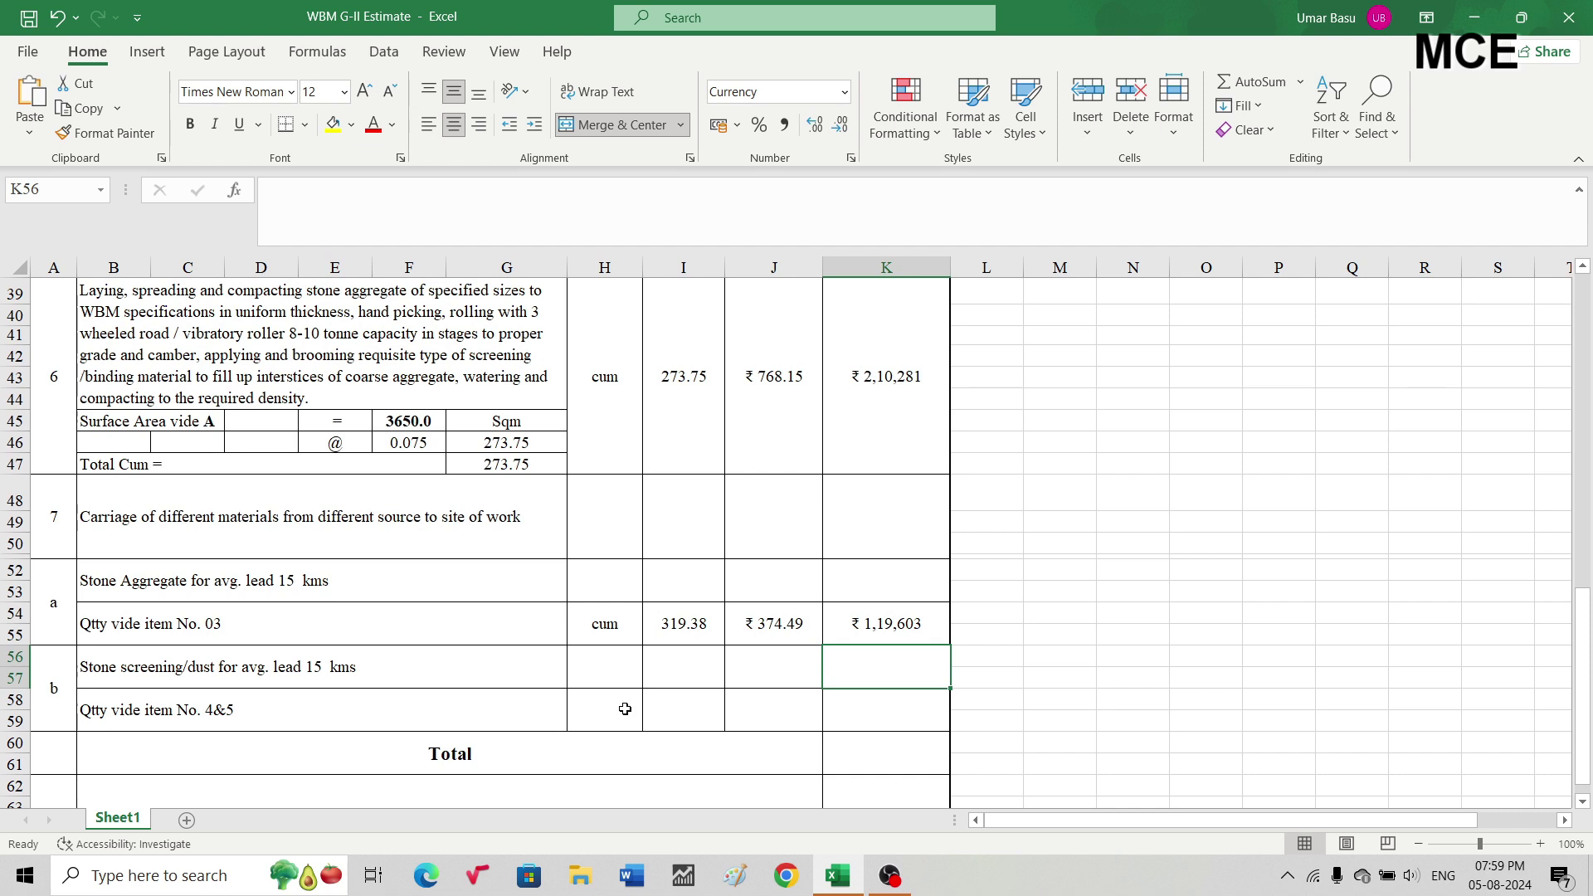
left_click(581, 715)
type("cum")
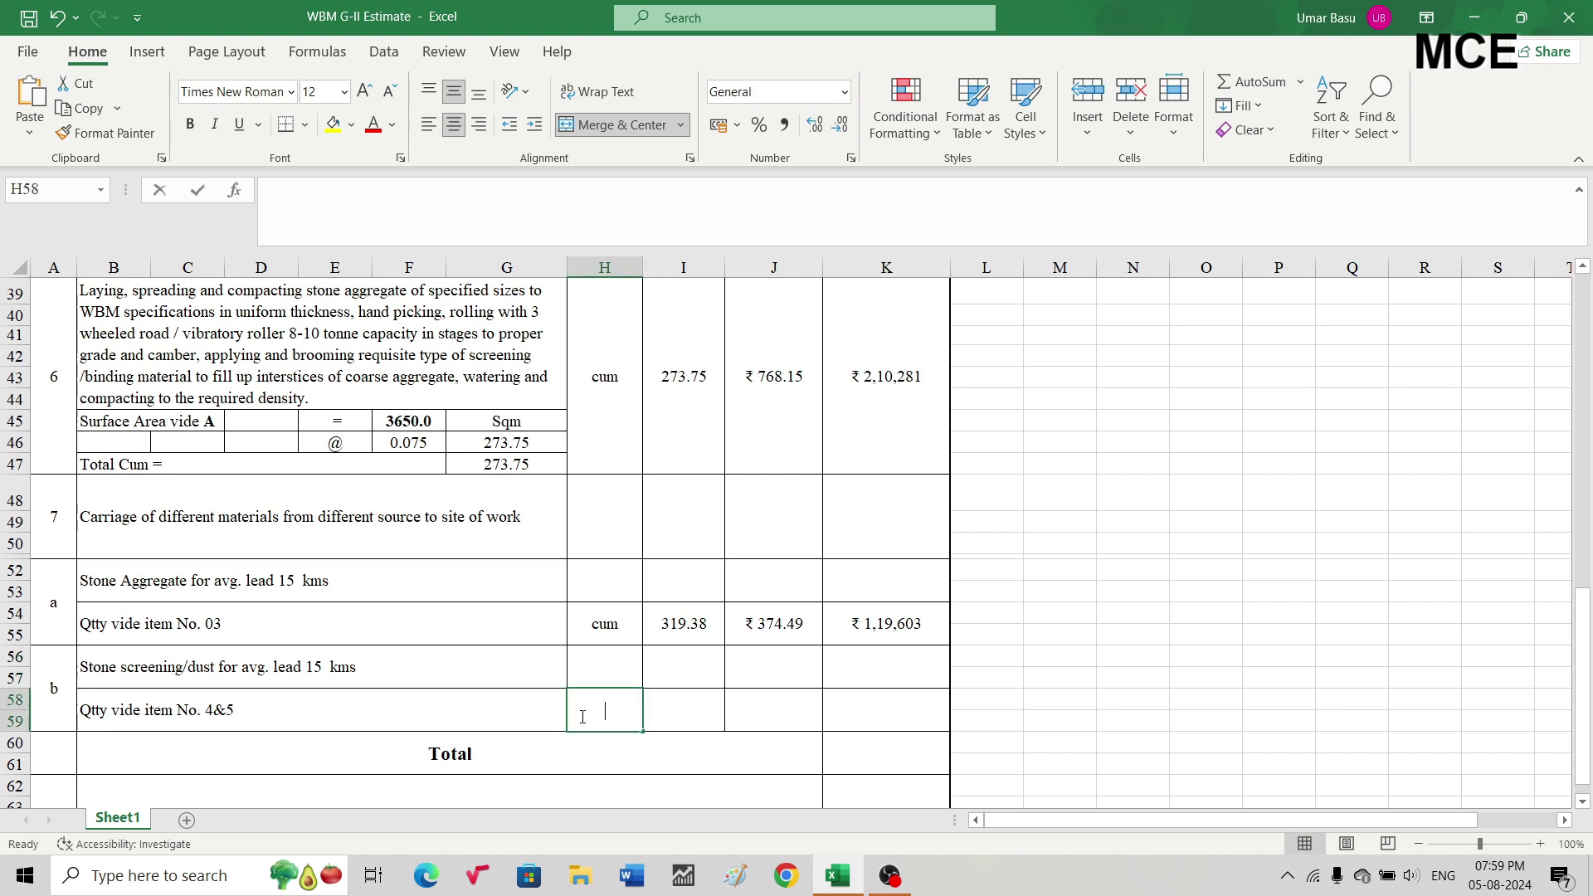
key("Tab")
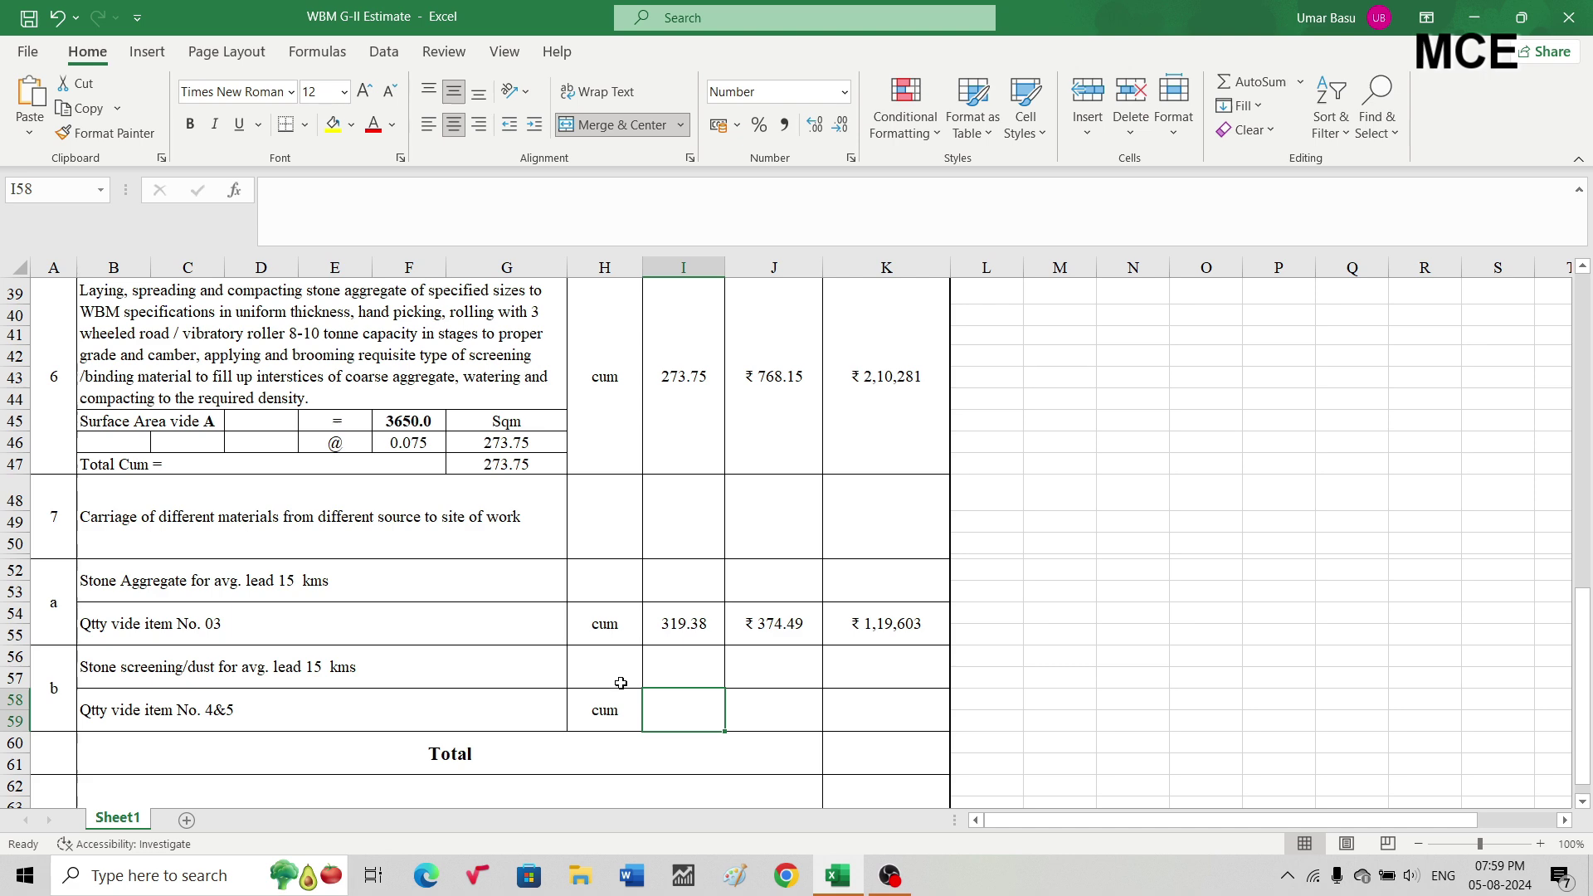
scroll(614, 655, "up", 1)
type("=")
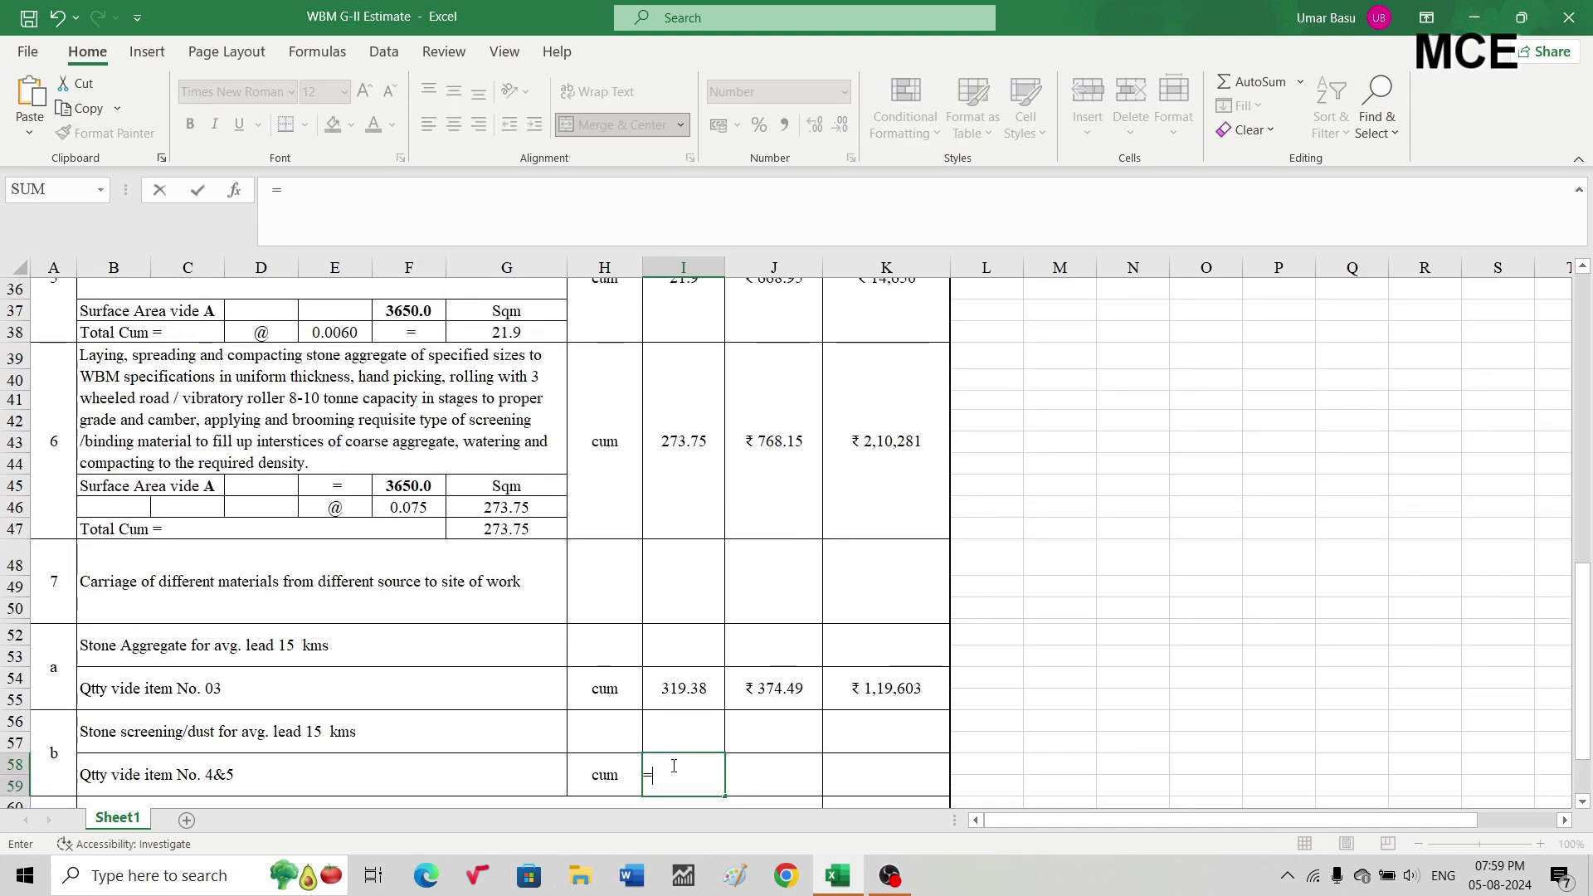
scroll(661, 693, "up", 5)
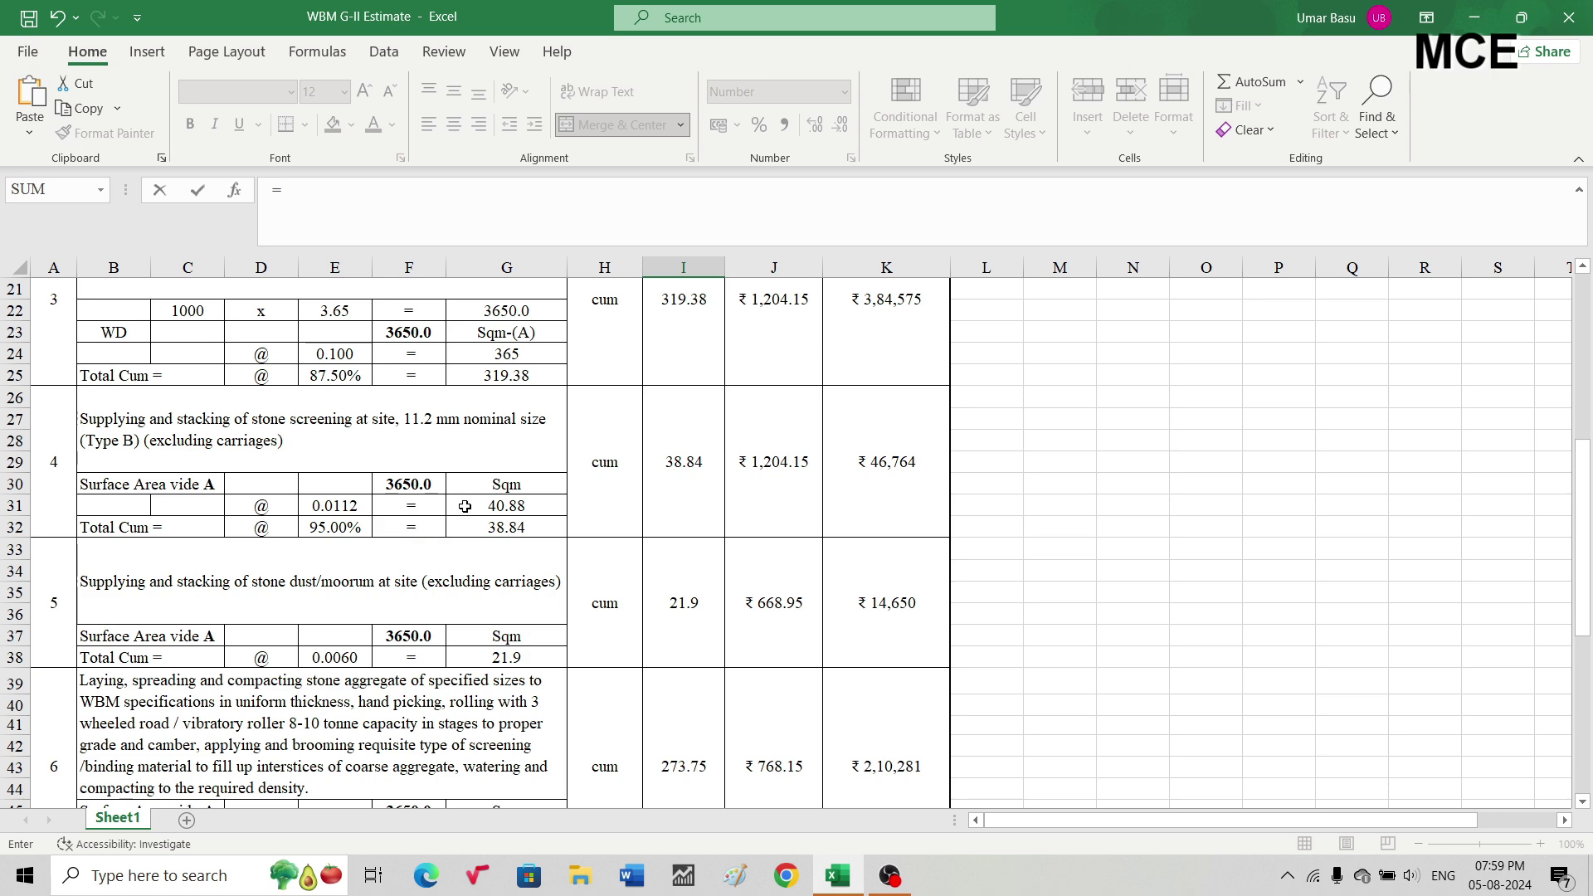
left_click(497, 527)
type("+")
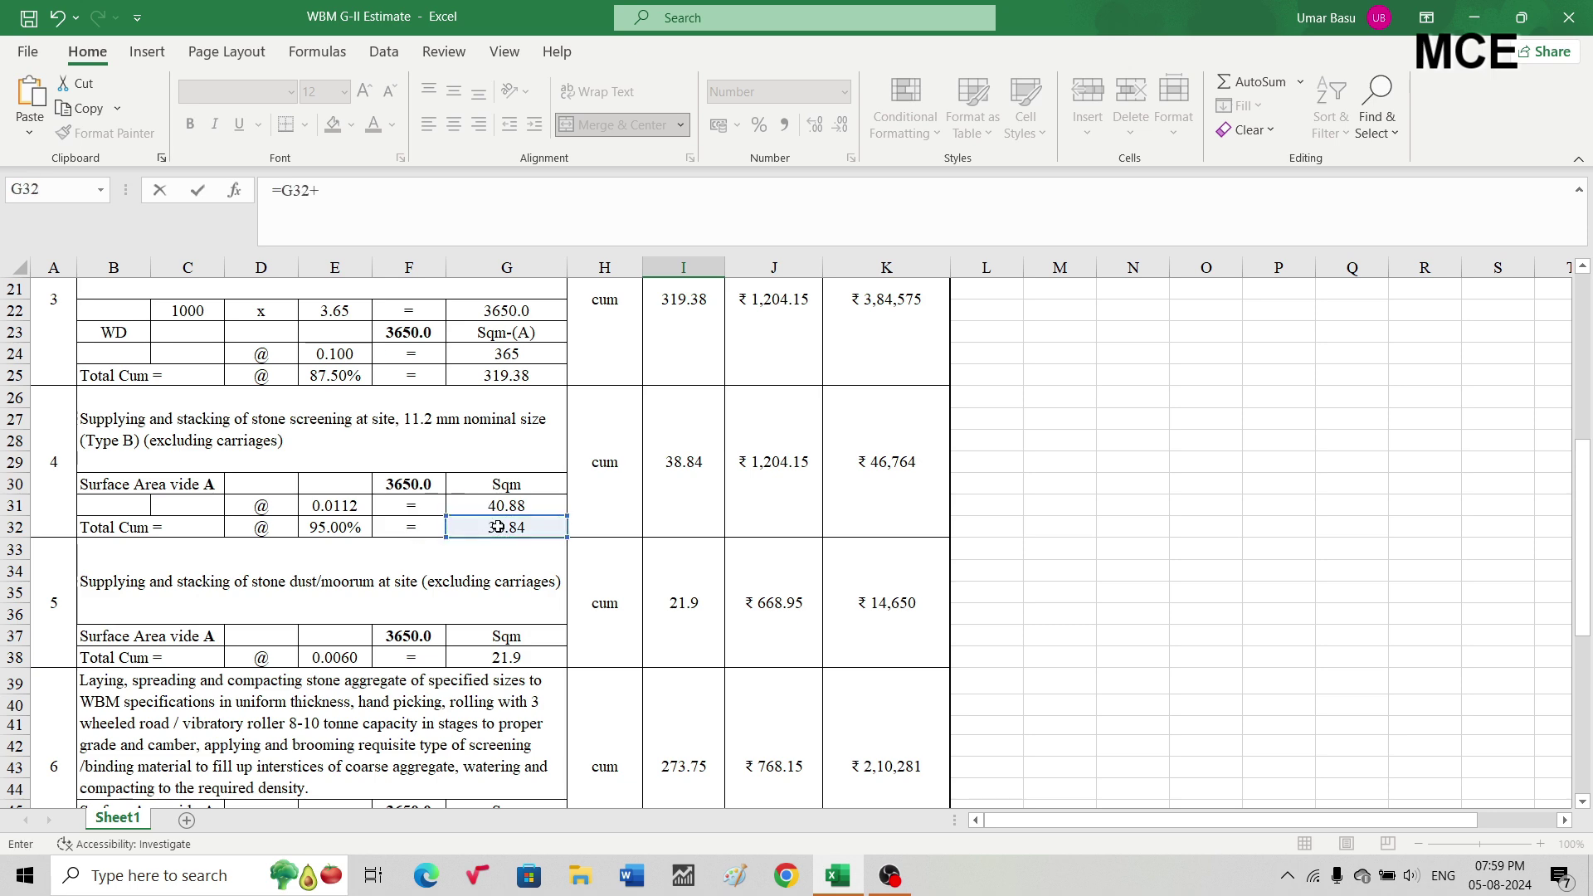
left_click(512, 655)
key("Return")
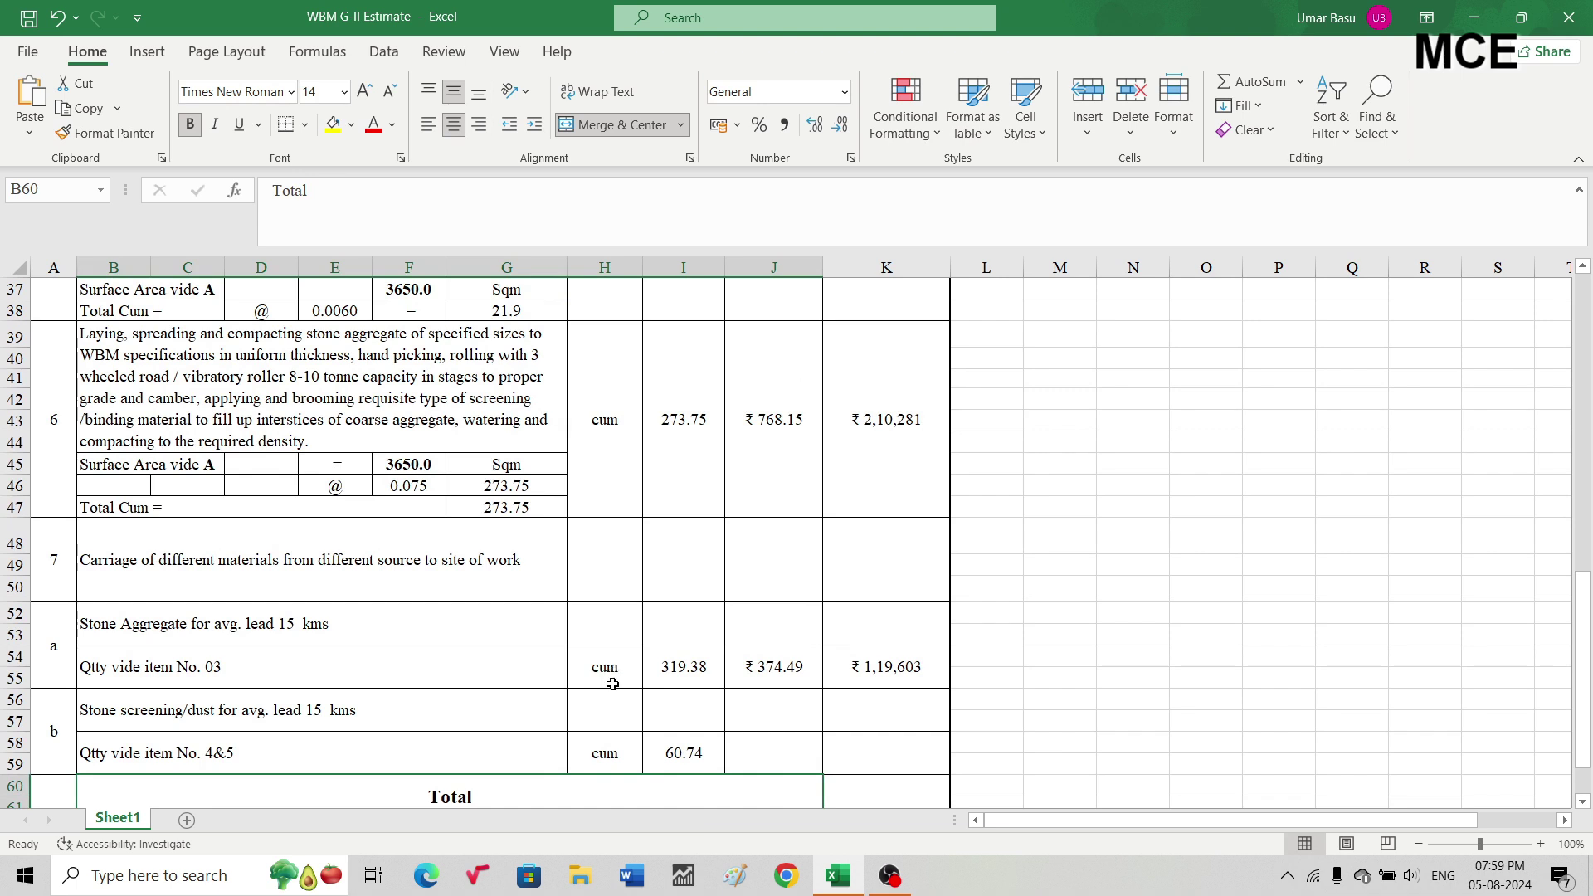
Enter 344.49 as the stone screening/dust carriage rate in J58 and calculate its amount in K58 with the formula =I58*J58.
scroll(605, 704, "down", 2)
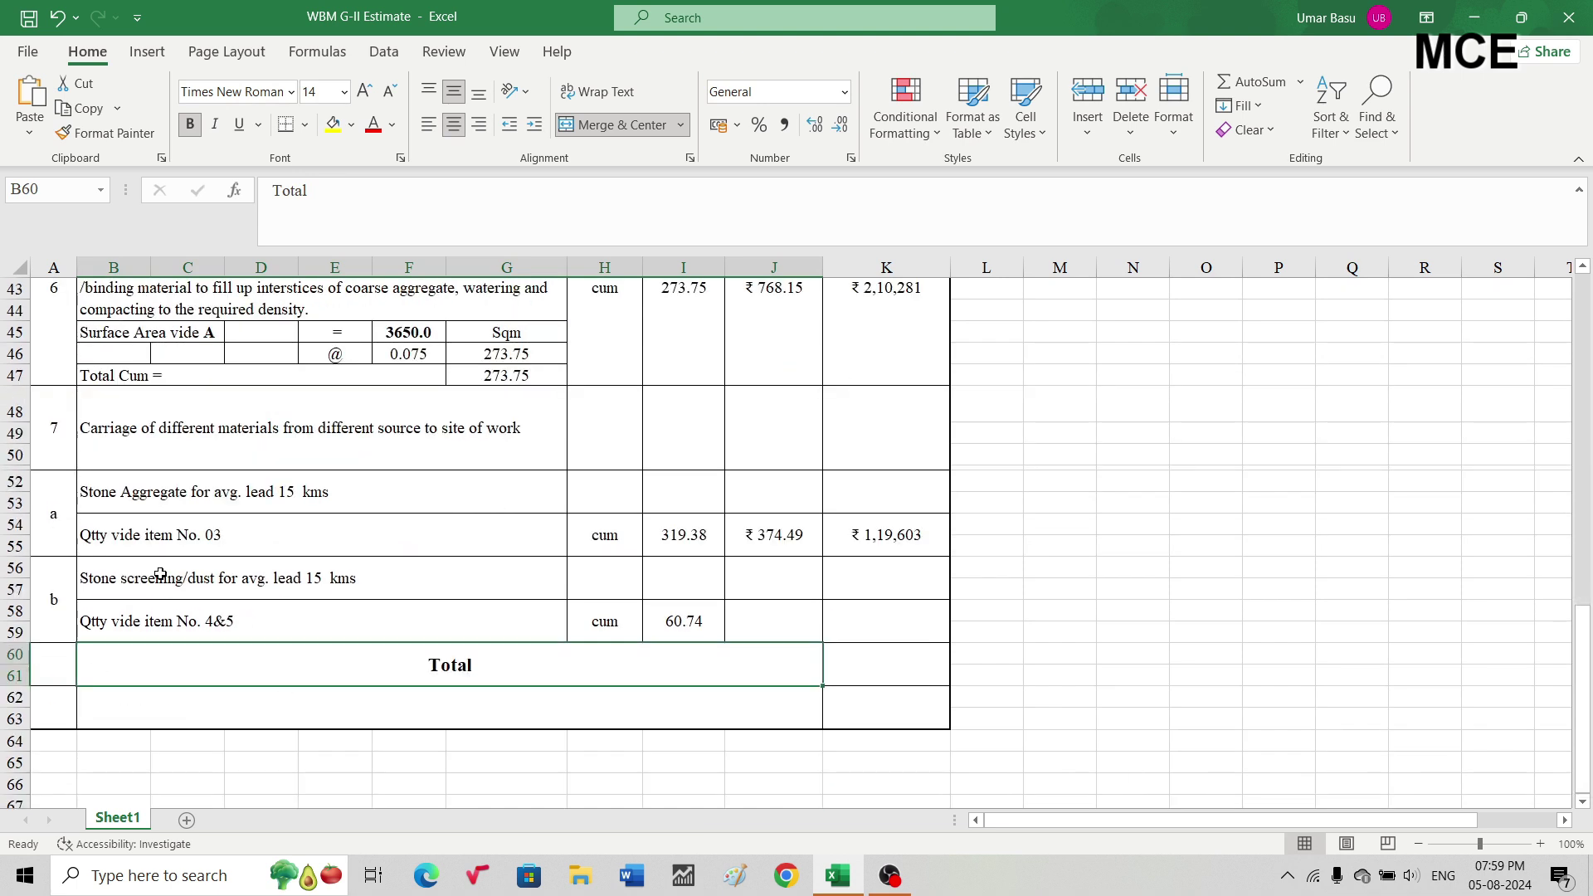
left_click(776, 620)
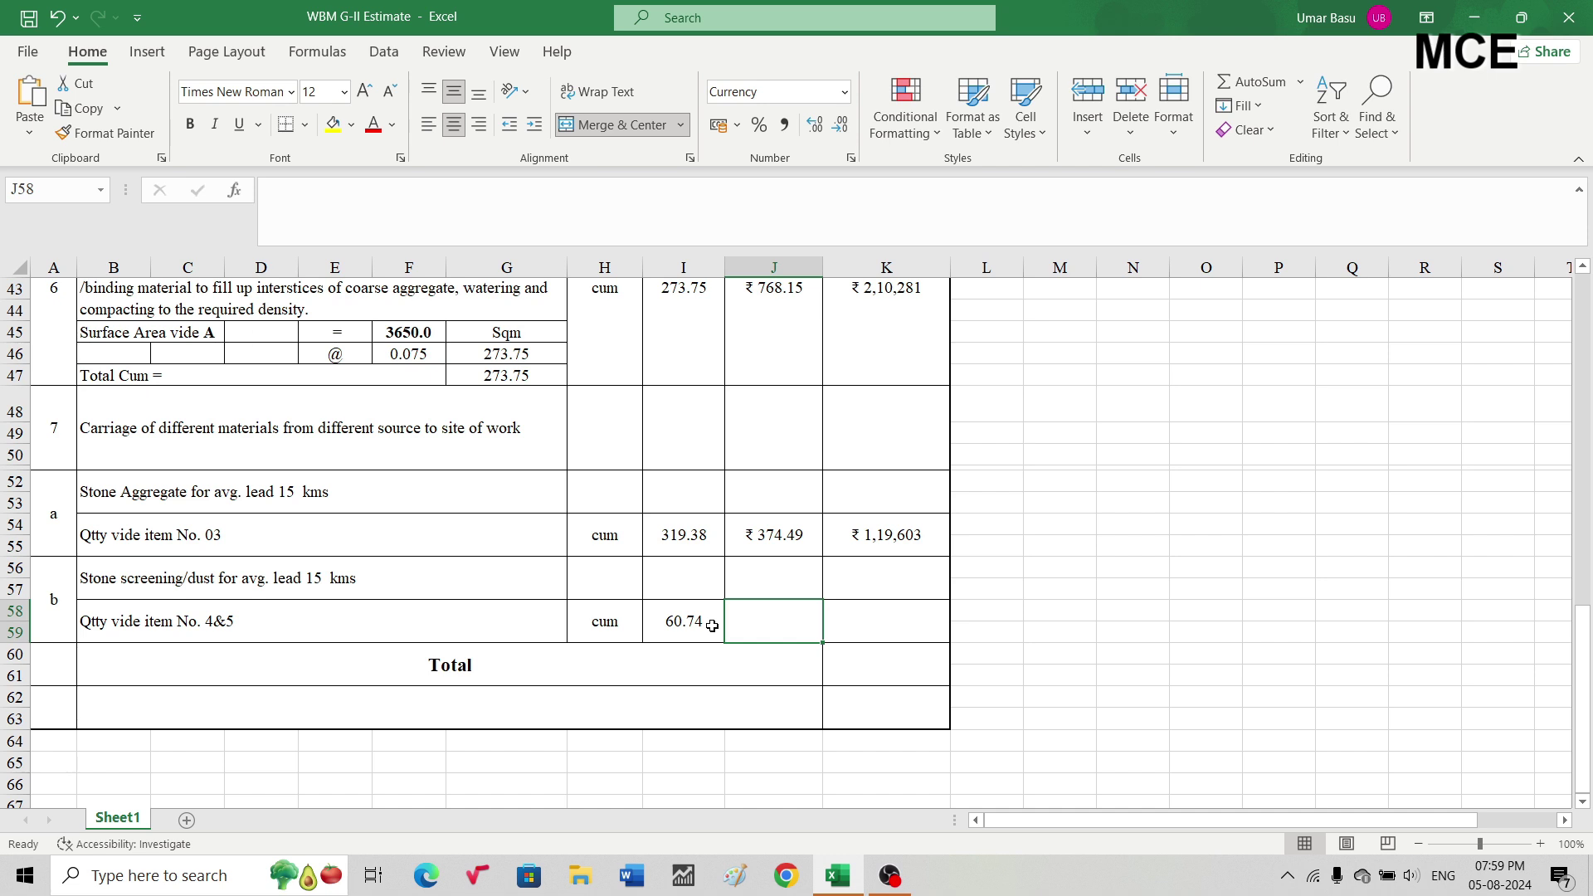
type("344.49")
key("Tab")
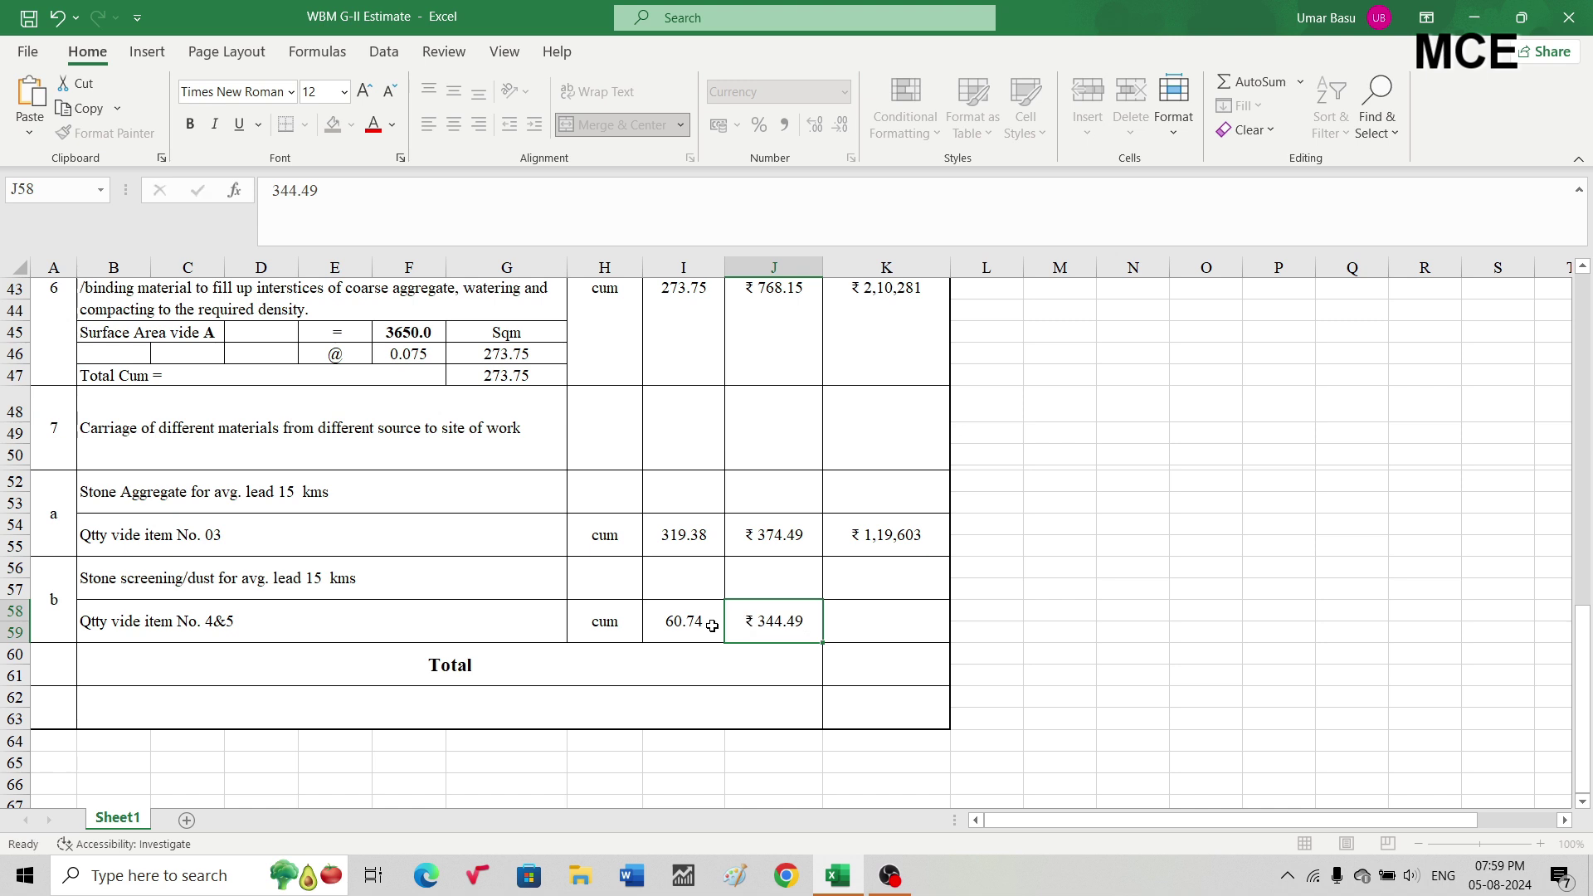
type("=")
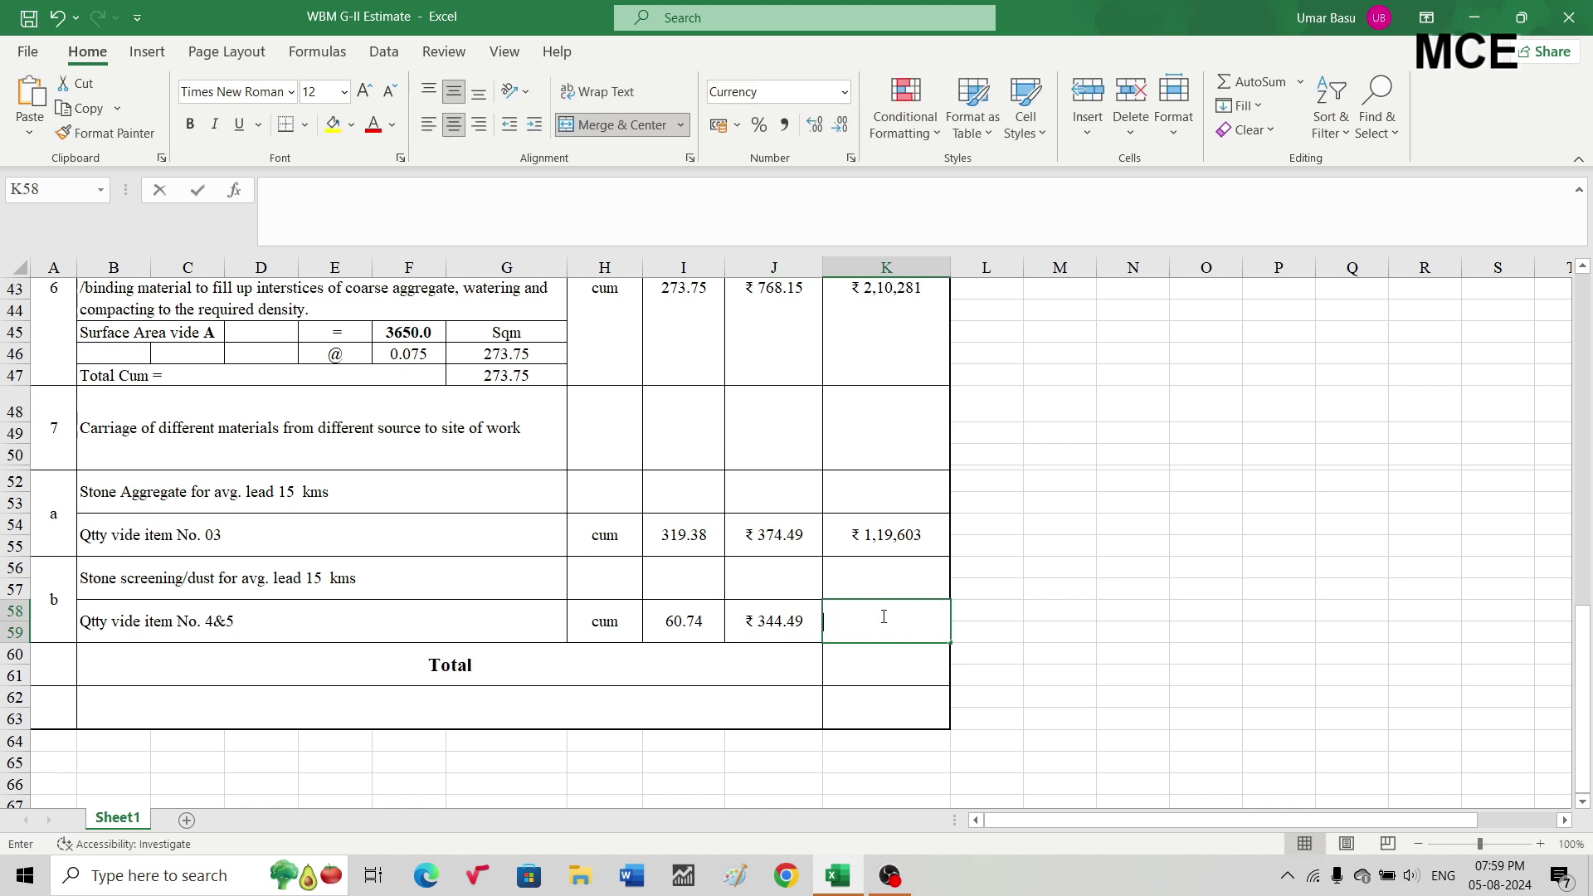
left_click(696, 622)
type("*")
left_click(771, 624)
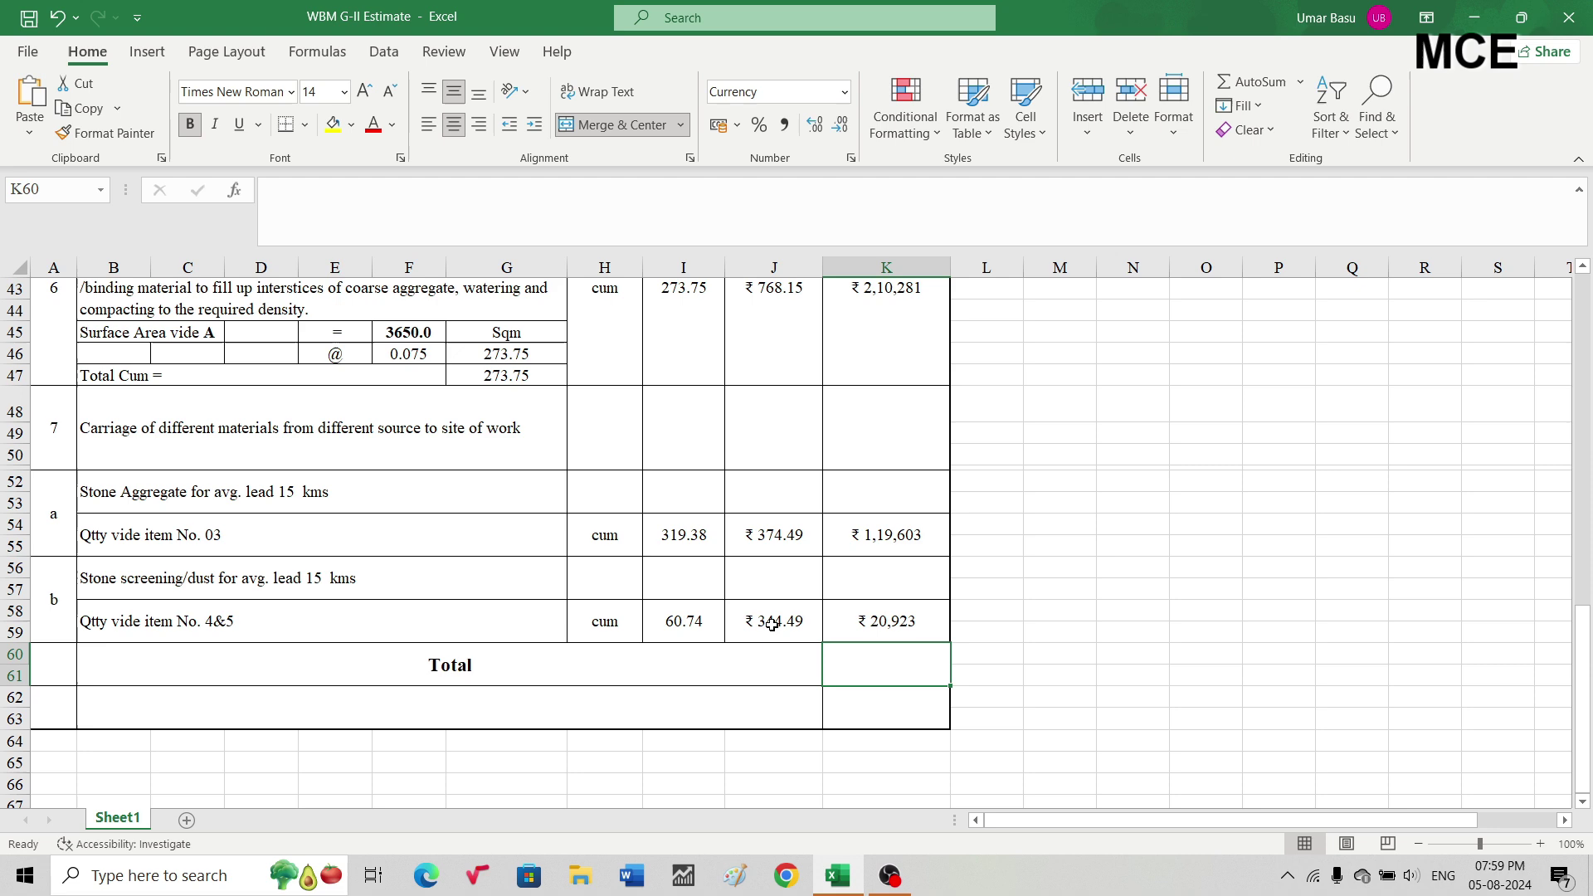
Calculate the estimate's Total in K60 by summing all item amounts with the formula =SUM(K6:K59).
scroll(888, 598, "up", 14)
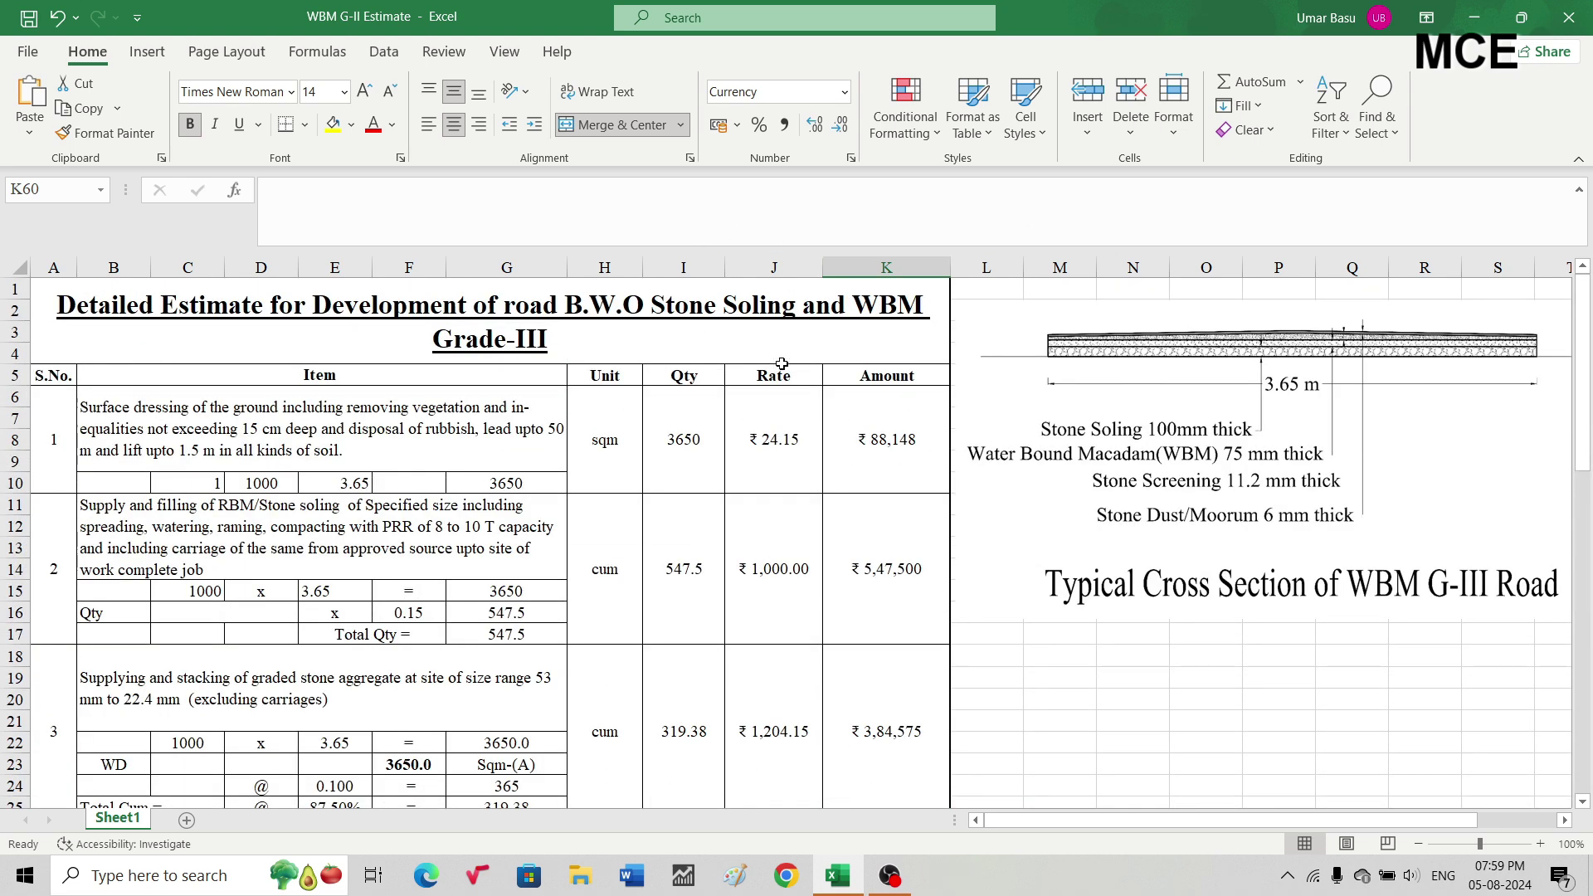
scroll(793, 364, "down", 2)
scroll(793, 363, "down", 13)
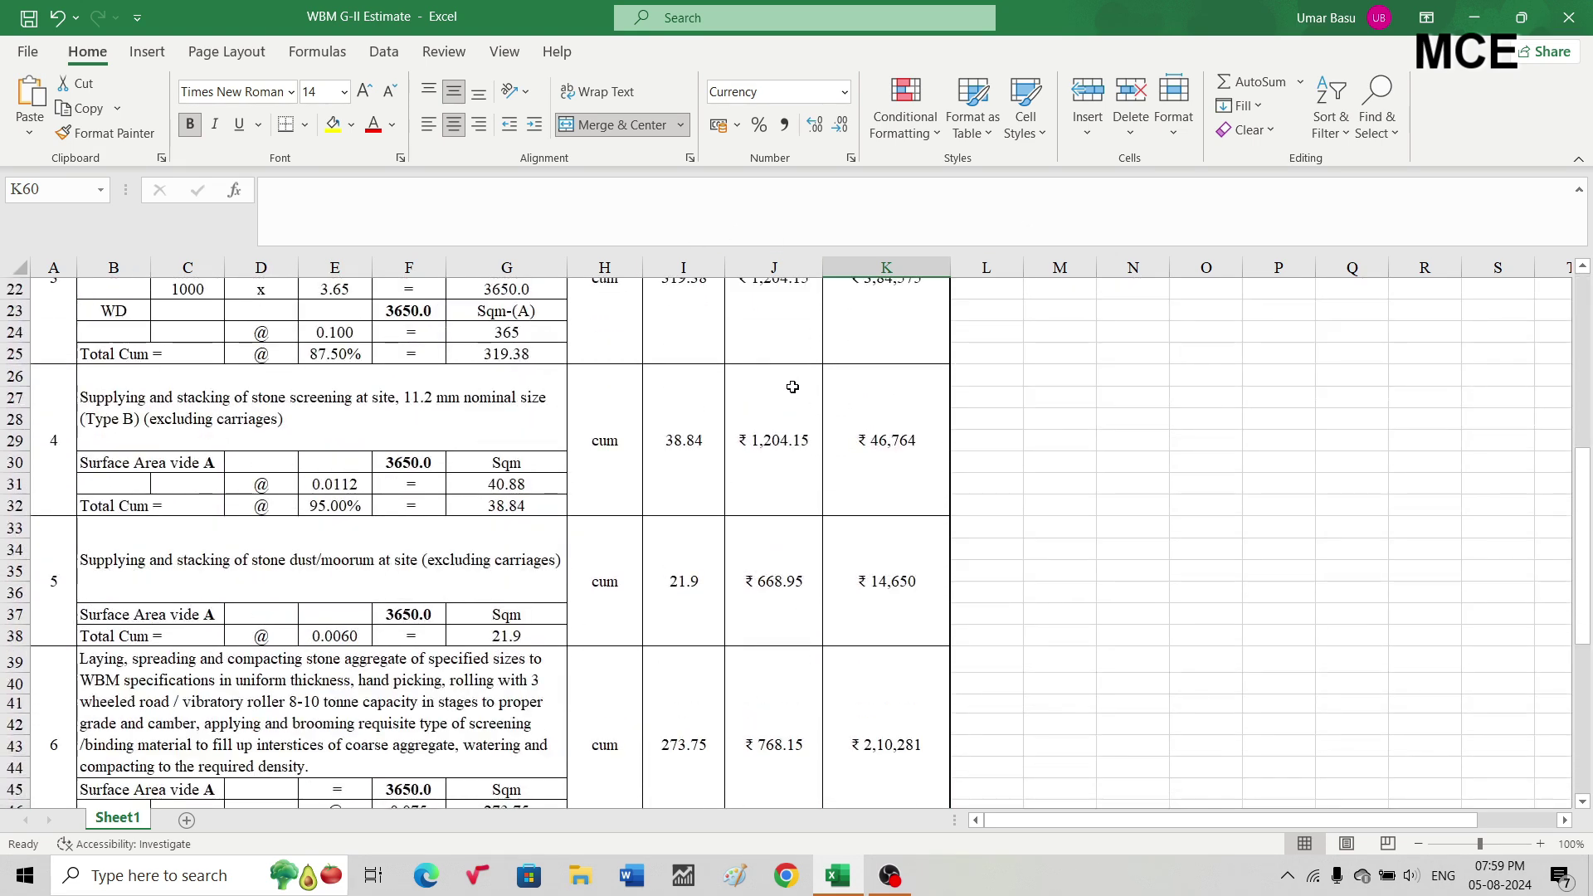
scroll(801, 417, "down", 2)
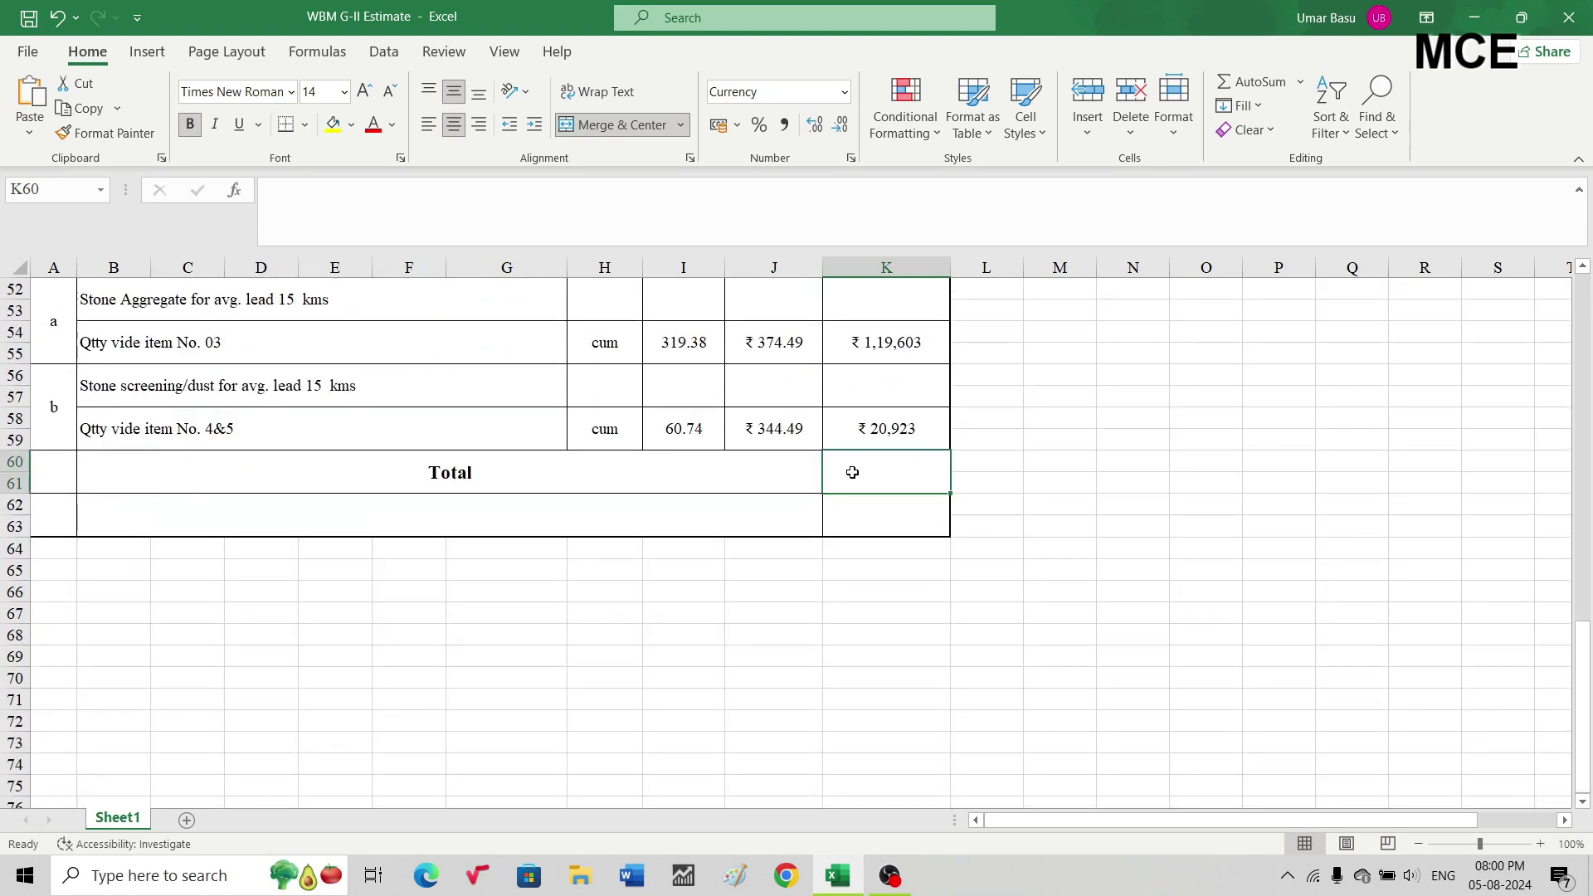
type("=s")
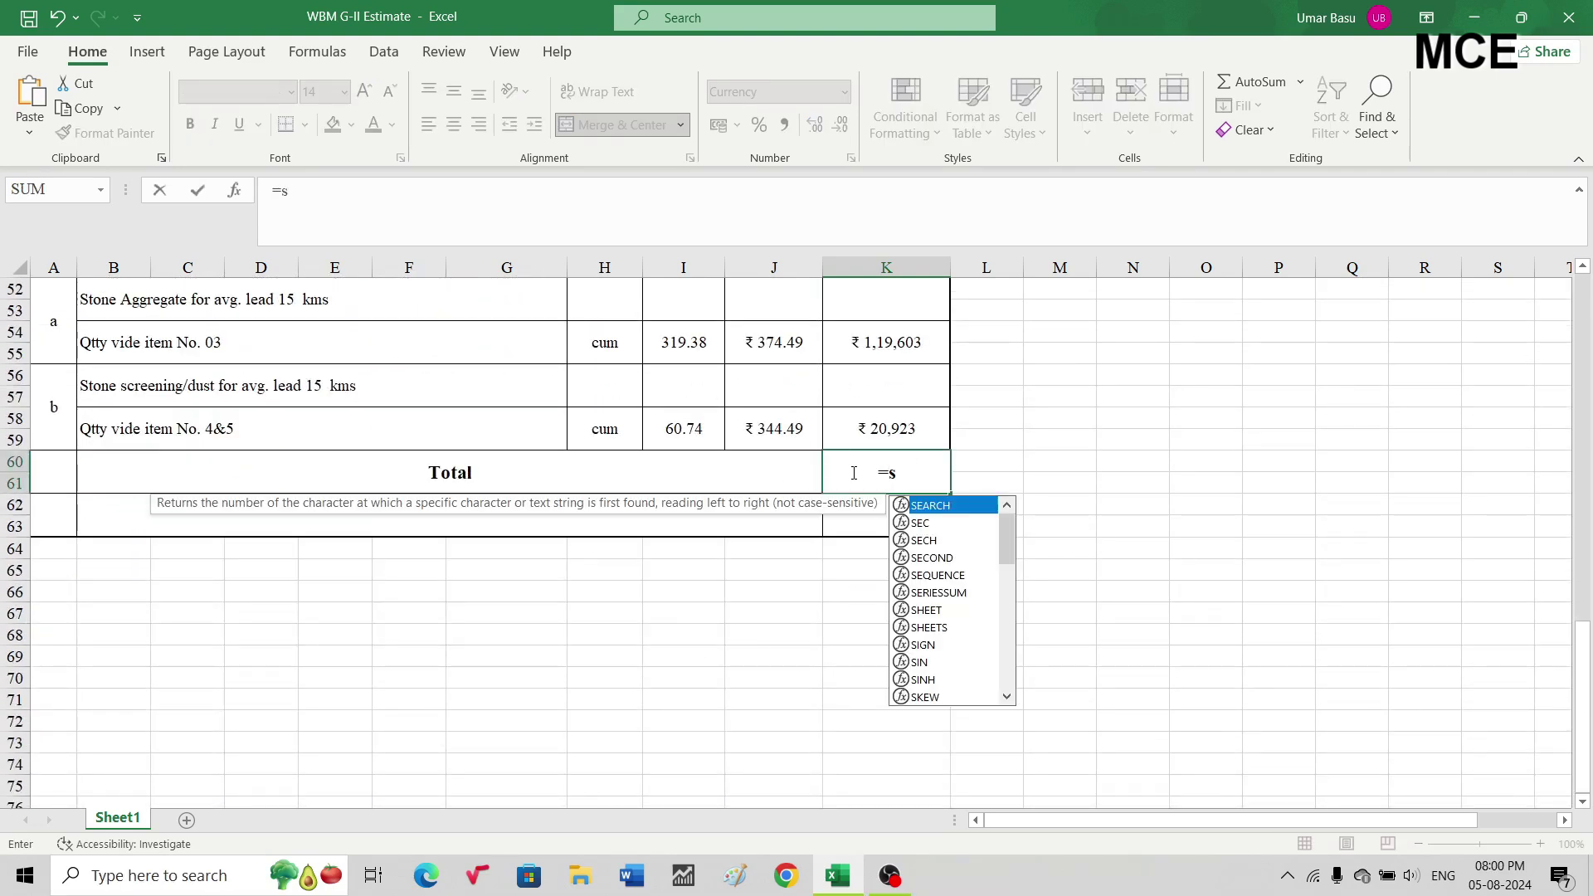
type("um(")
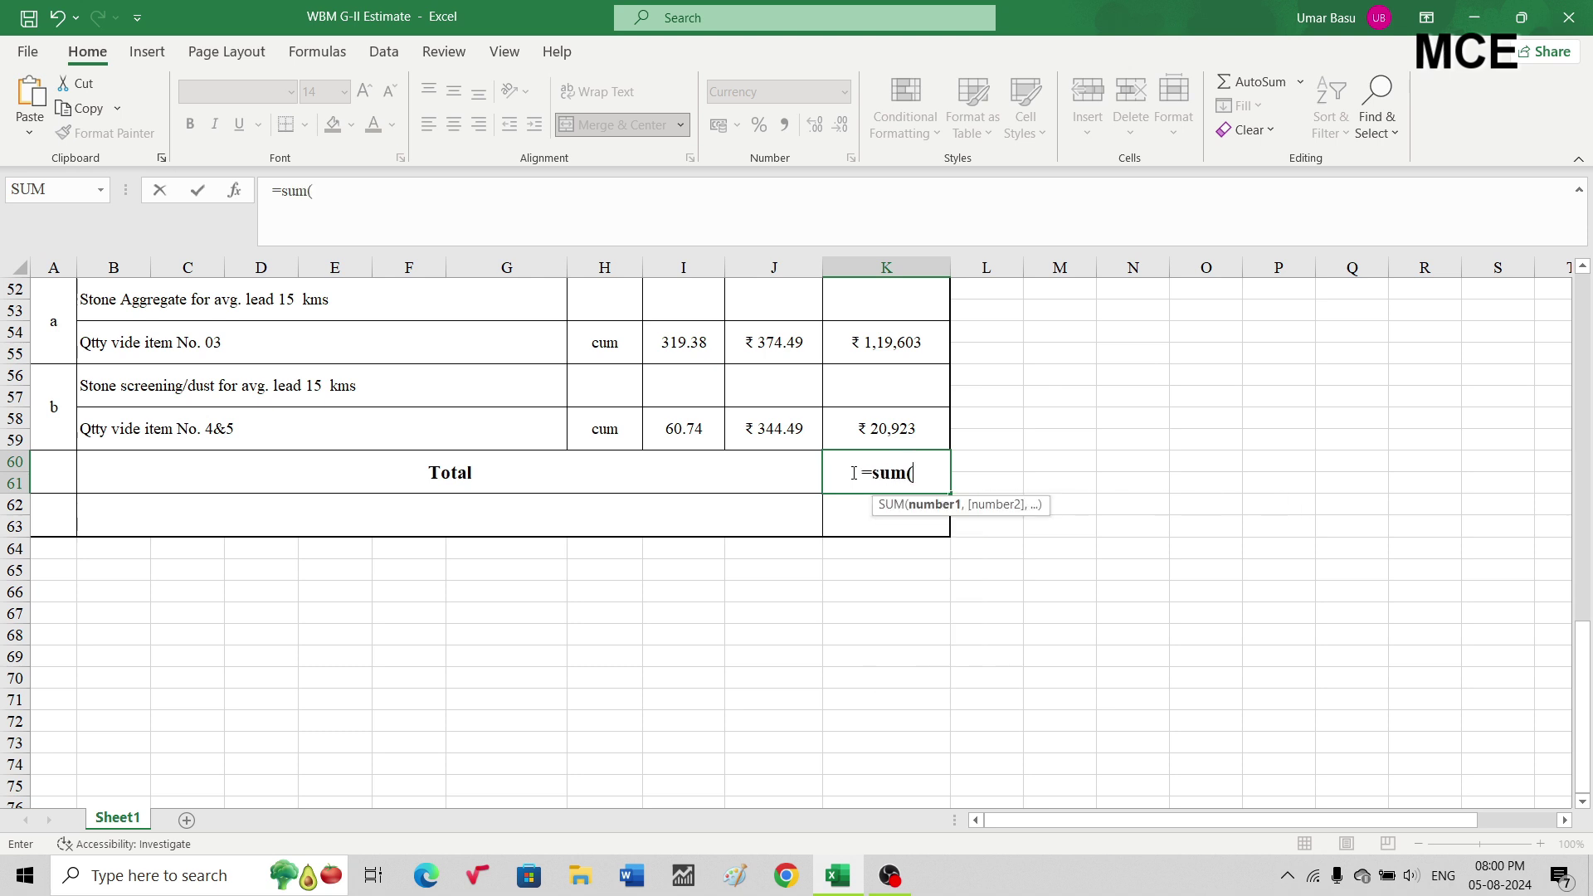
left_click_drag(852, 434, 874, 377)
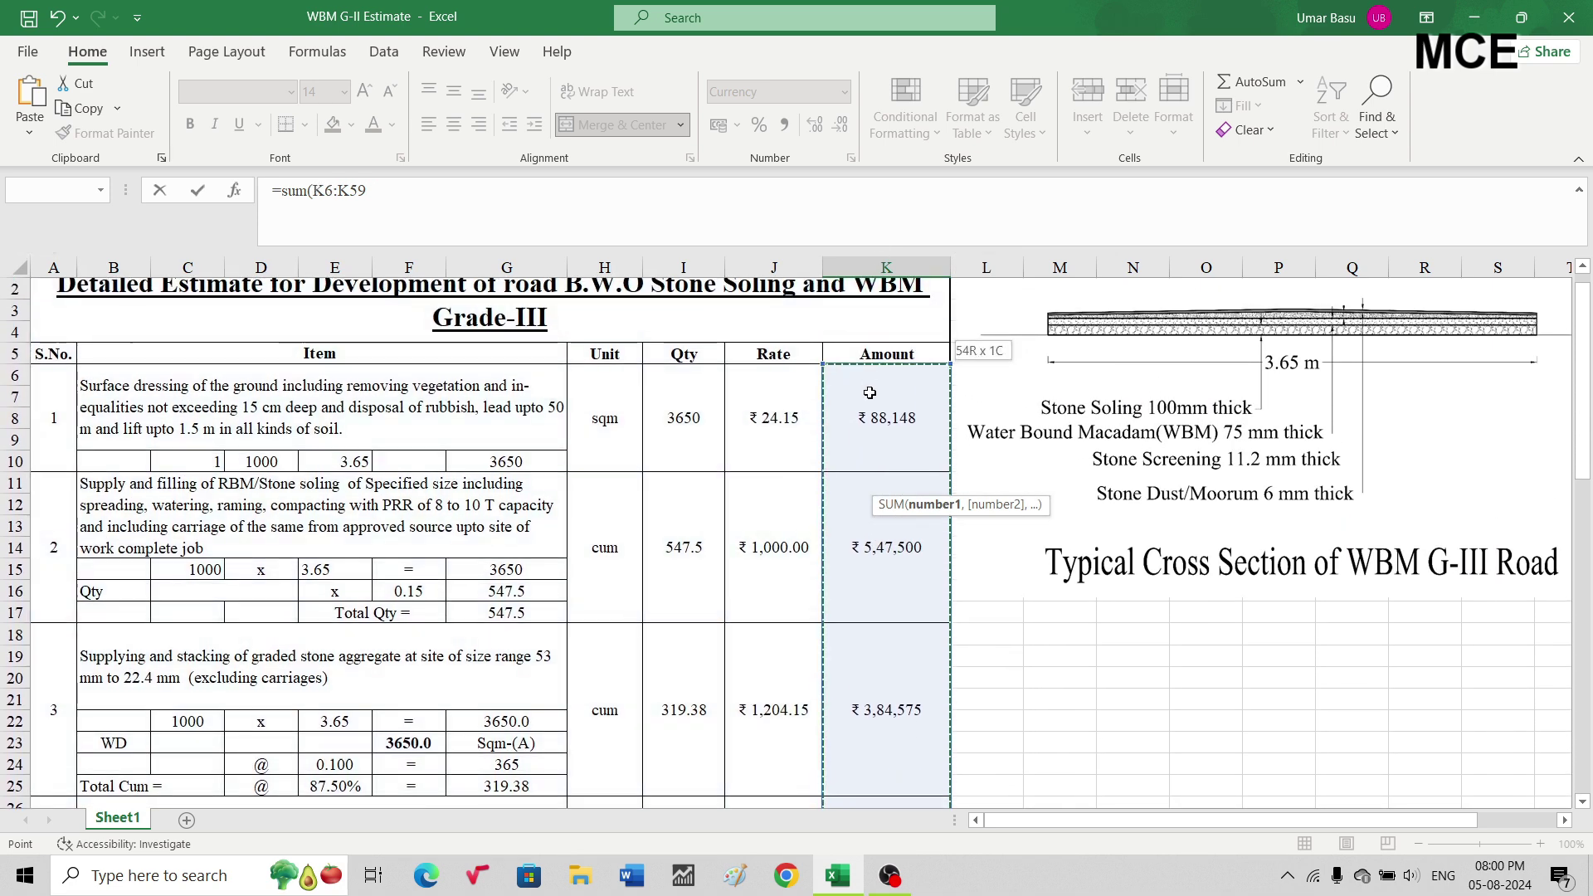
type(")")
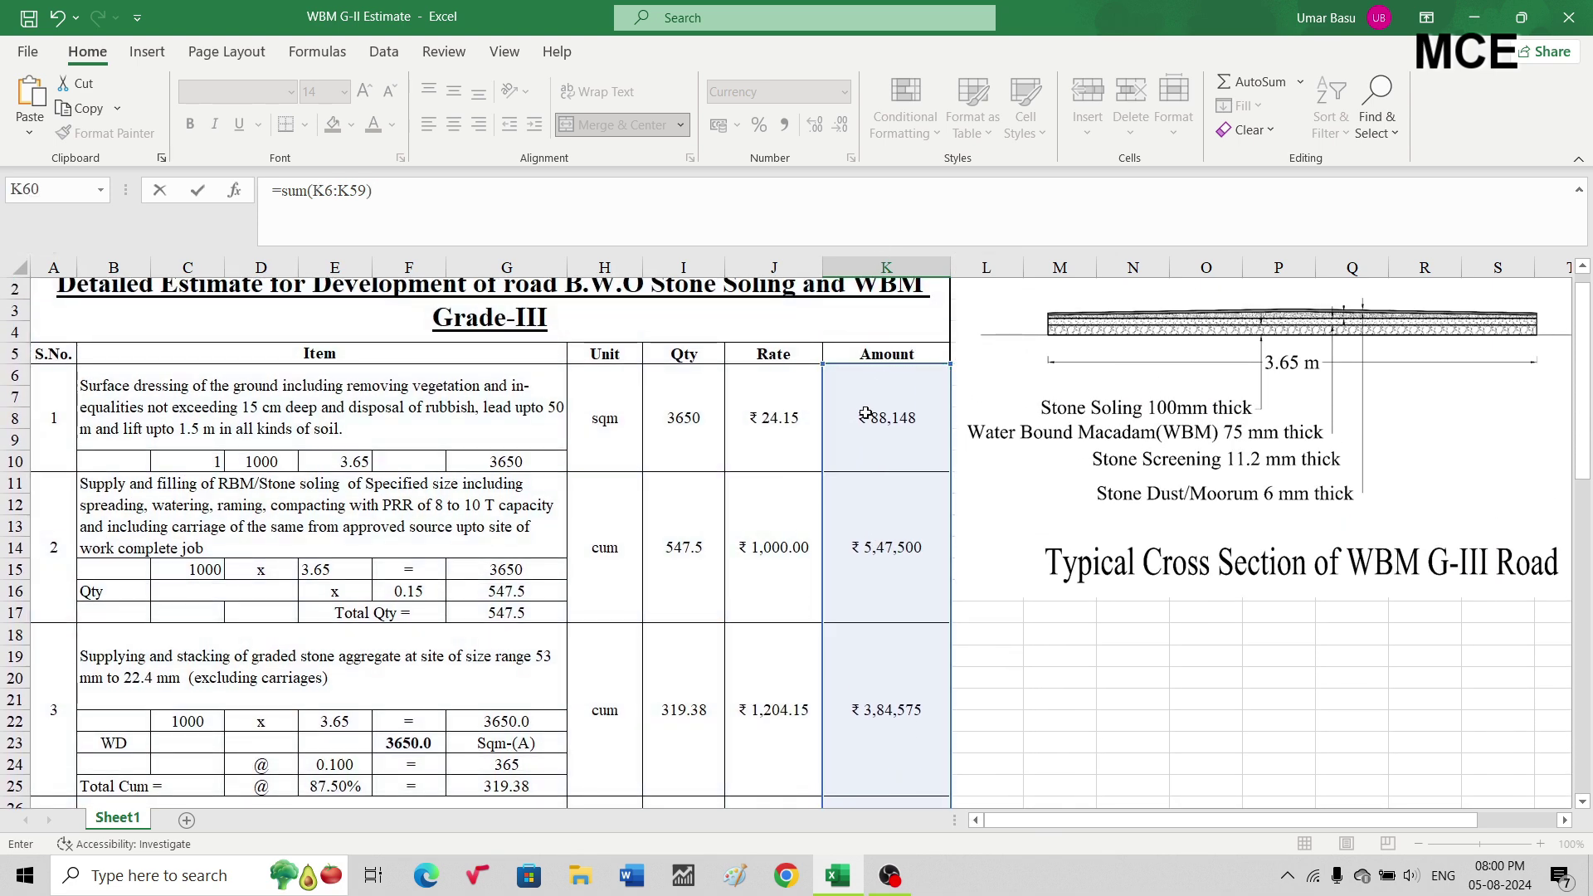
key("Return")
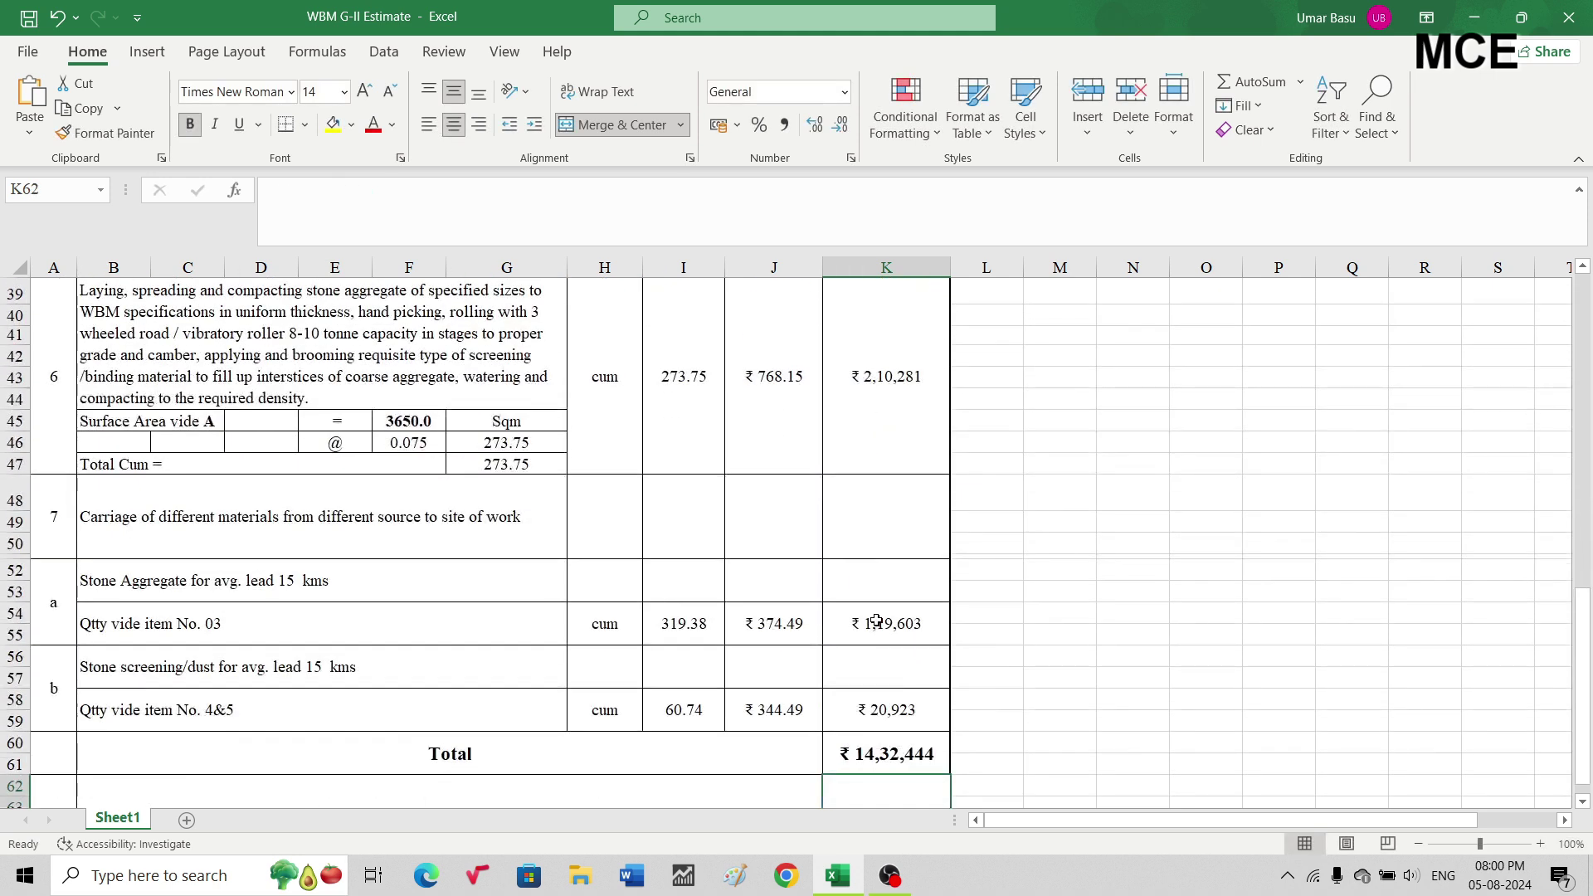
scroll(875, 650, "down", 1)
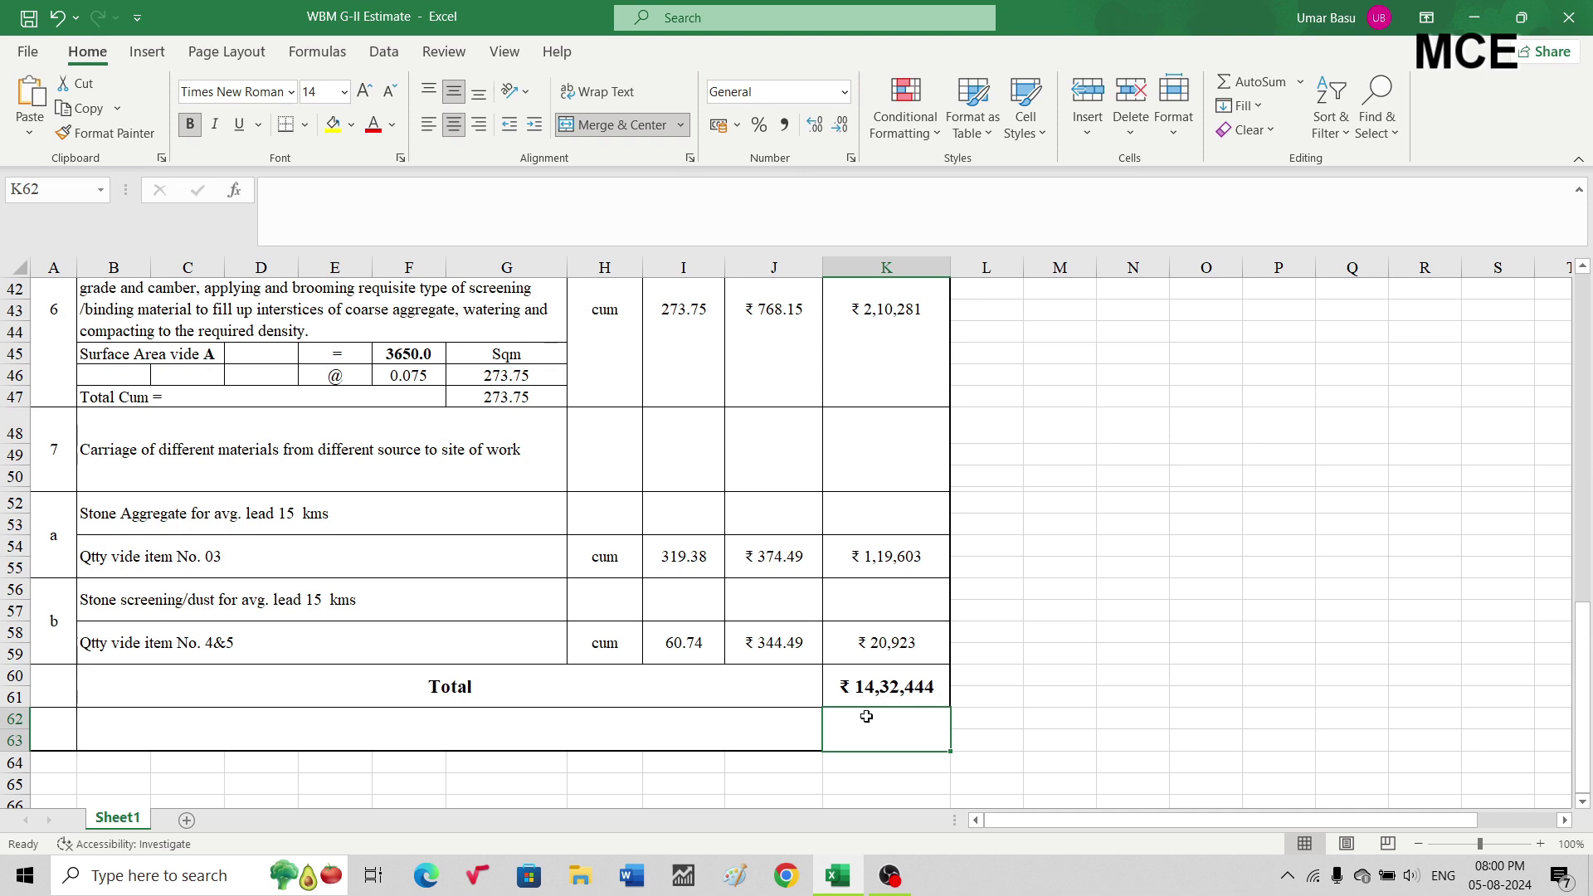
Enter the rounded total Say 14.32 lakhs in K62 and widen column K slightly to fit the text.
type("Say")
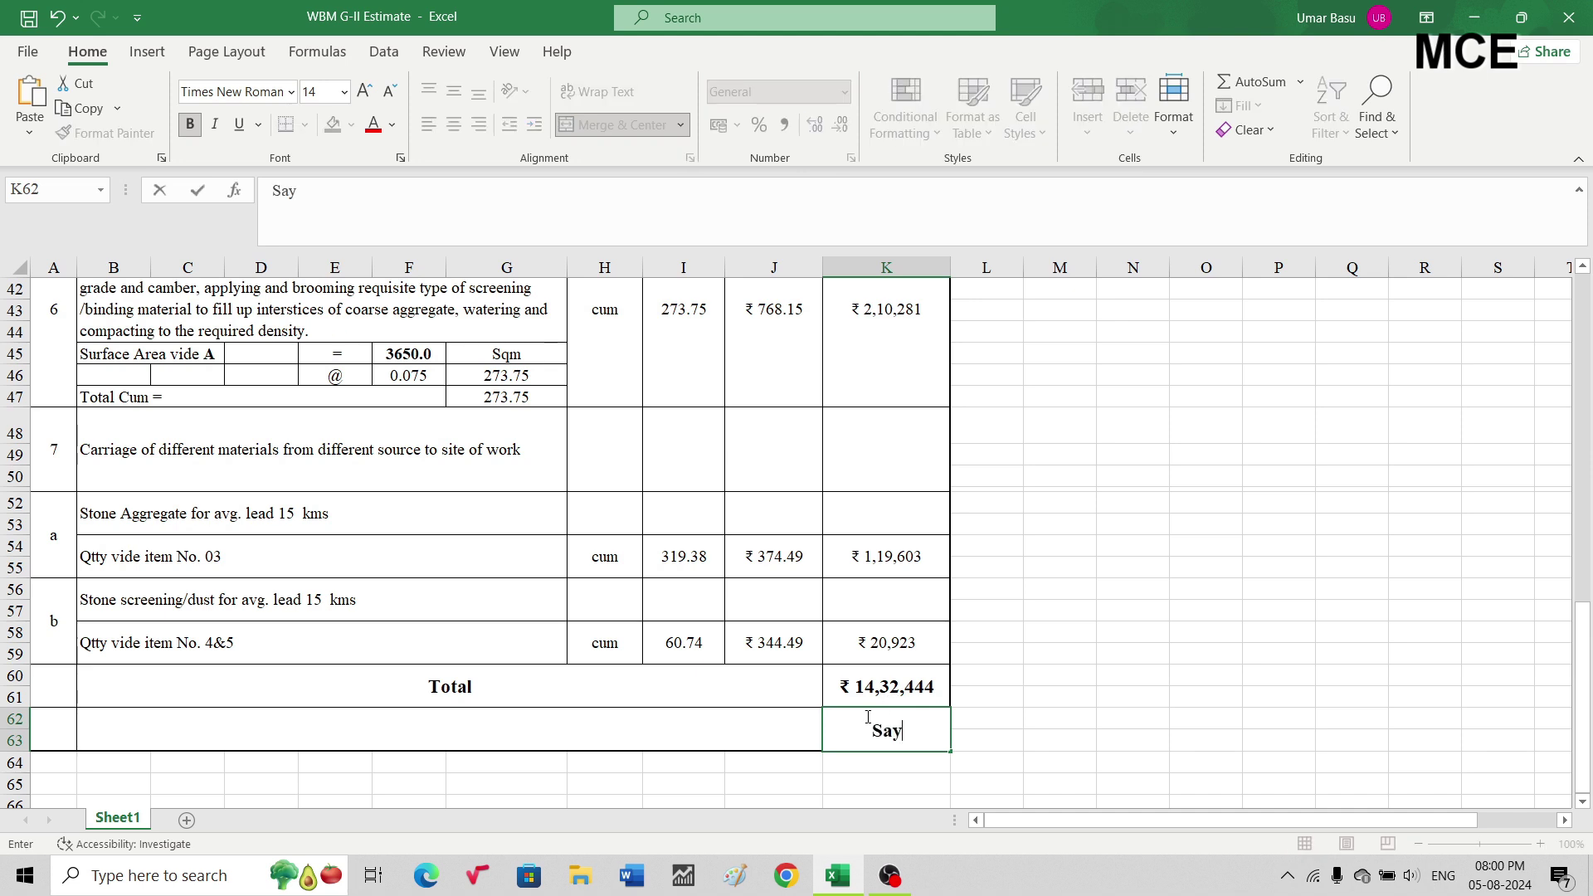
type(" 14.32 lakhs")
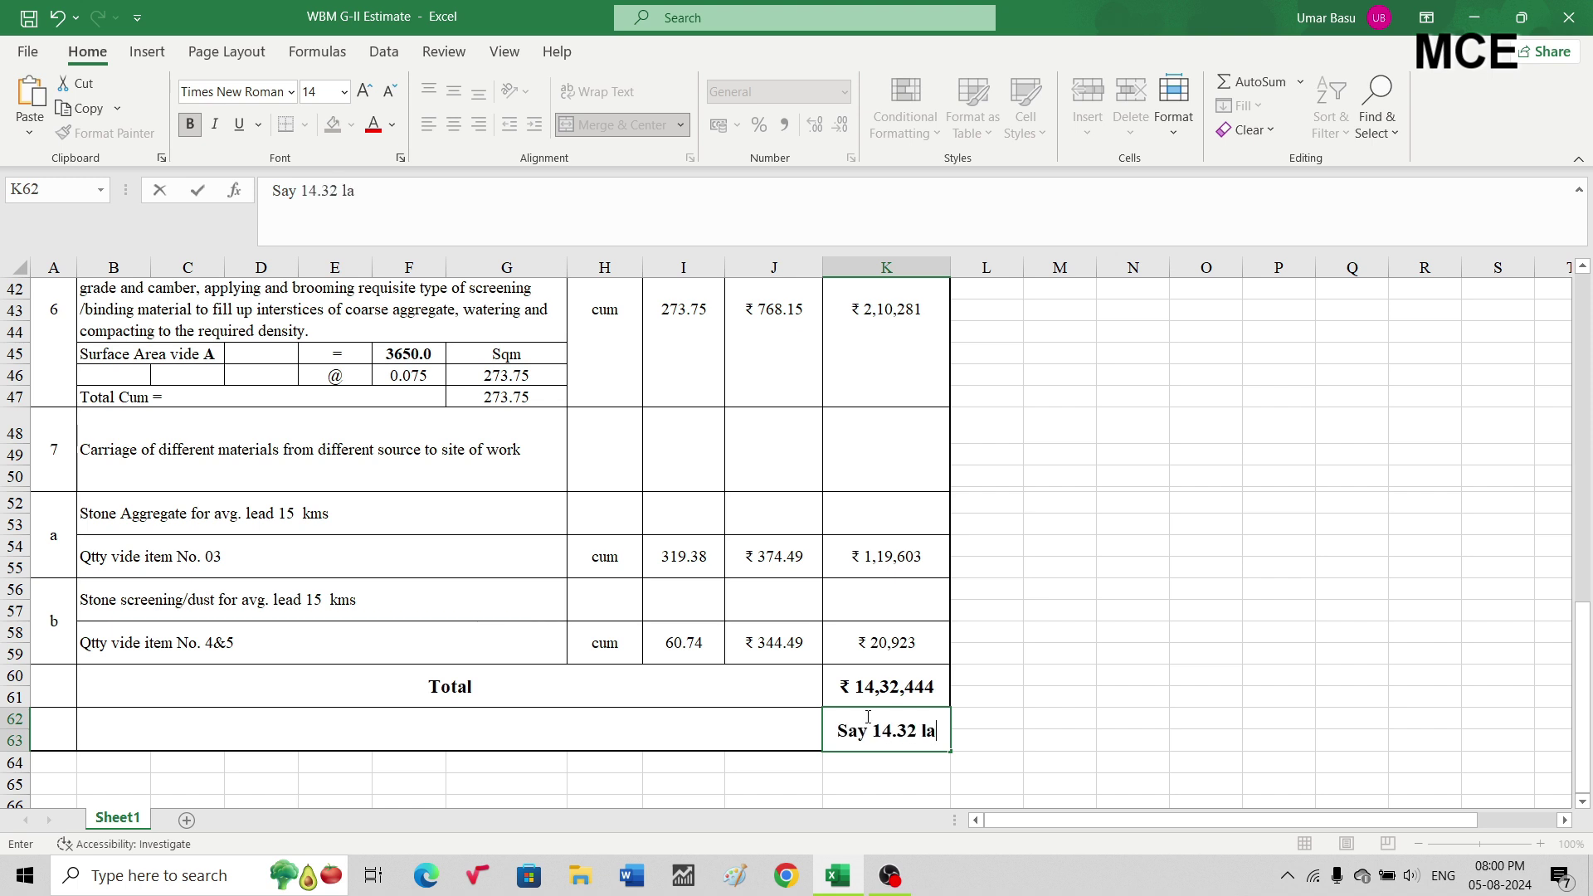
key("Return")
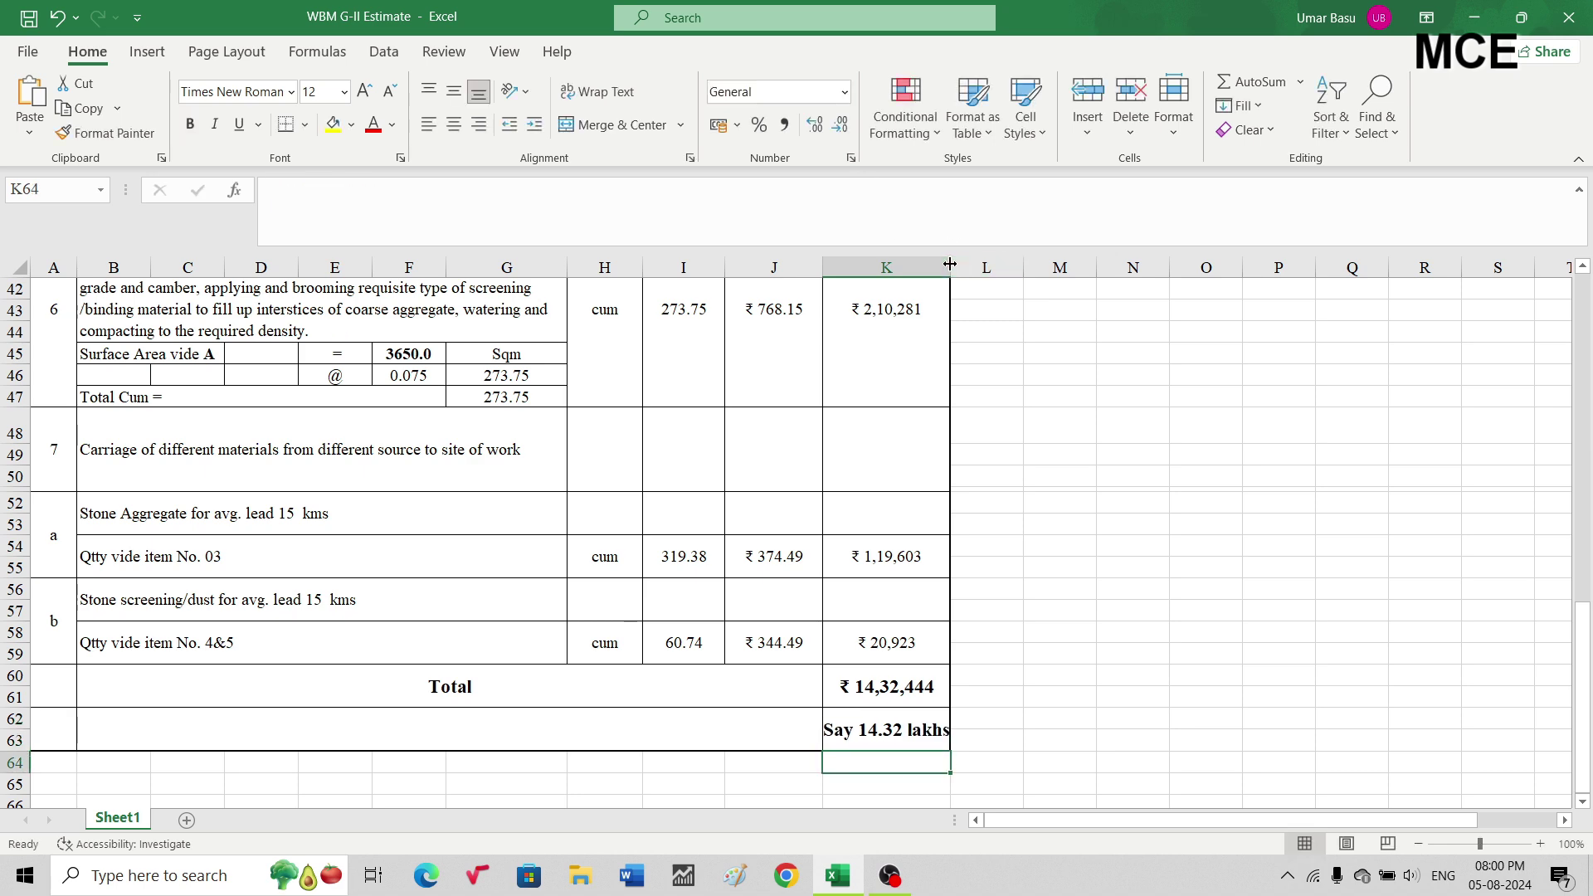
left_click_drag(949, 264, 956, 264)
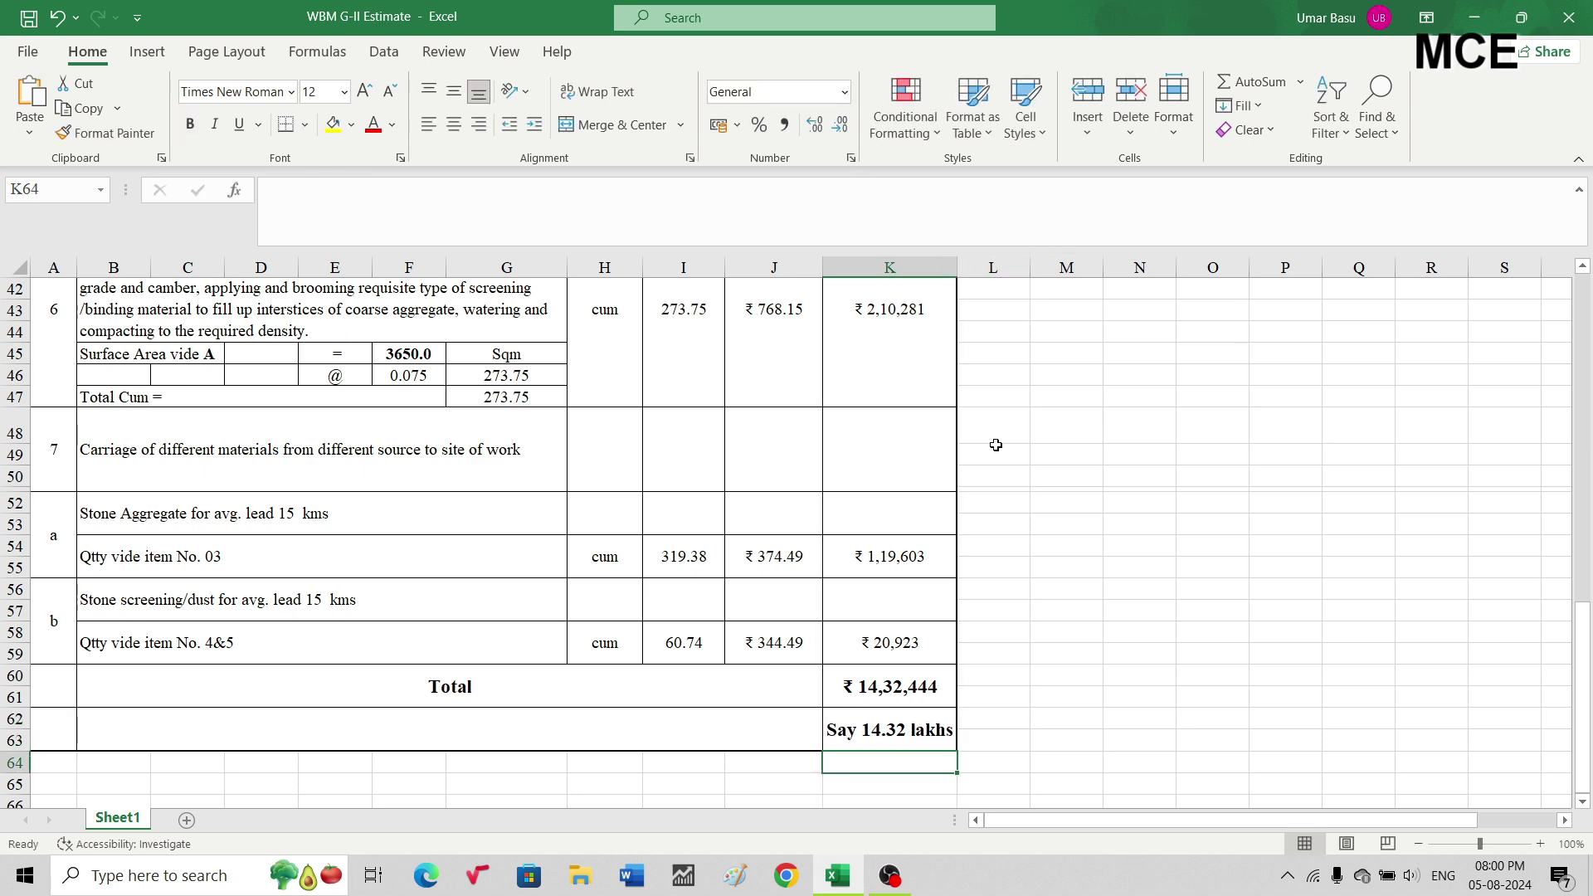
Review the completed estimate from the title through the item quantities, rates and amounts alongside the road cross section.
scroll(999, 445, "up", 6)
scroll(999, 445, "up", 8)
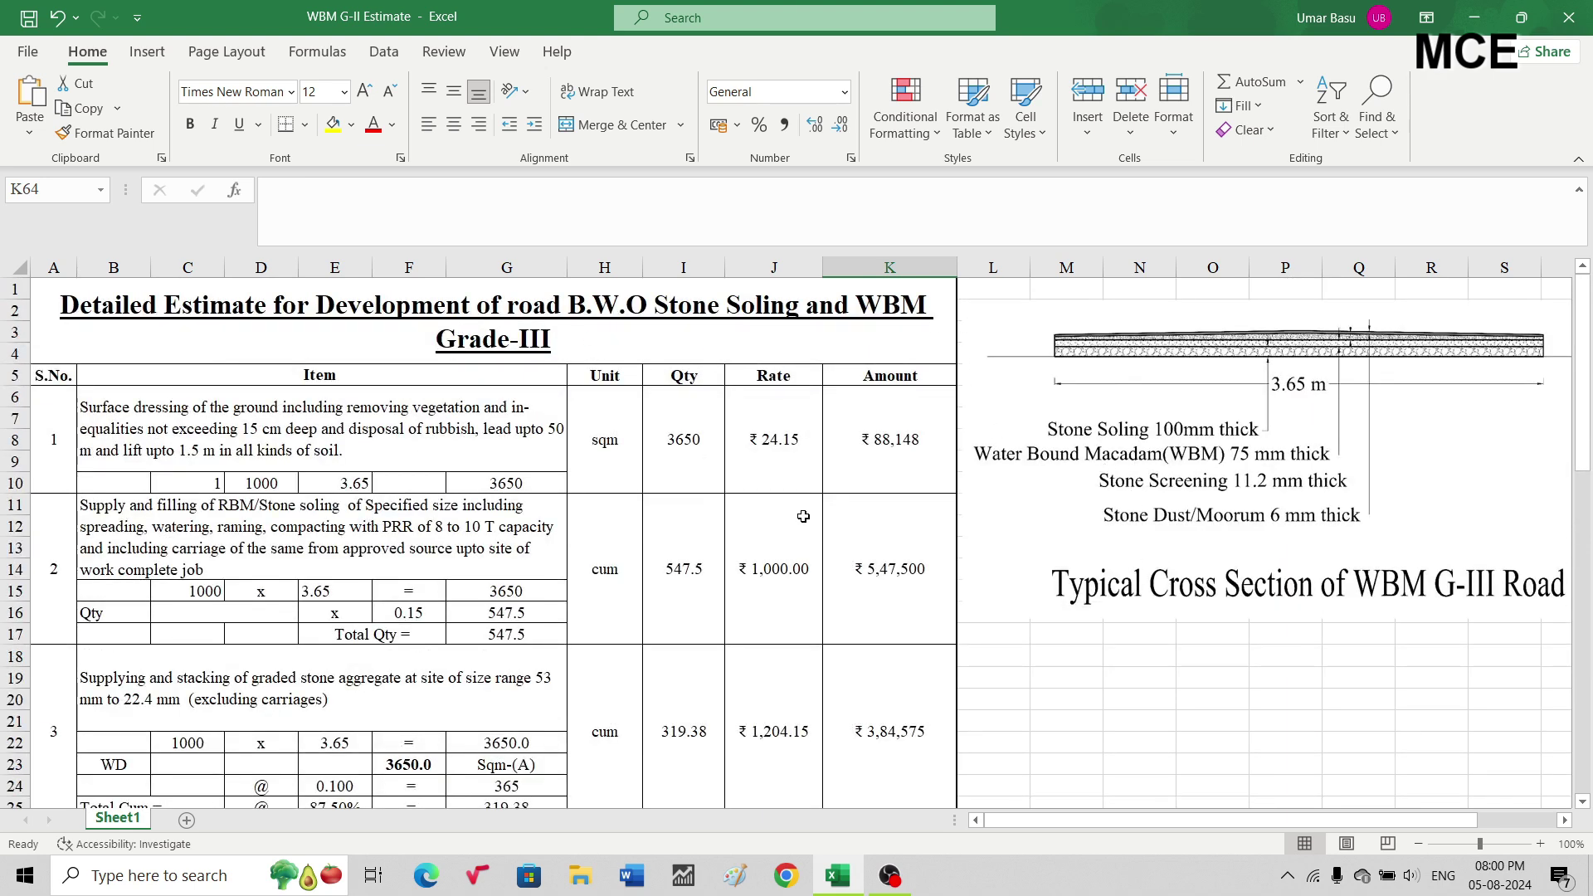
scroll(802, 519, "down", 1)
scroll(802, 521, "down", 2)
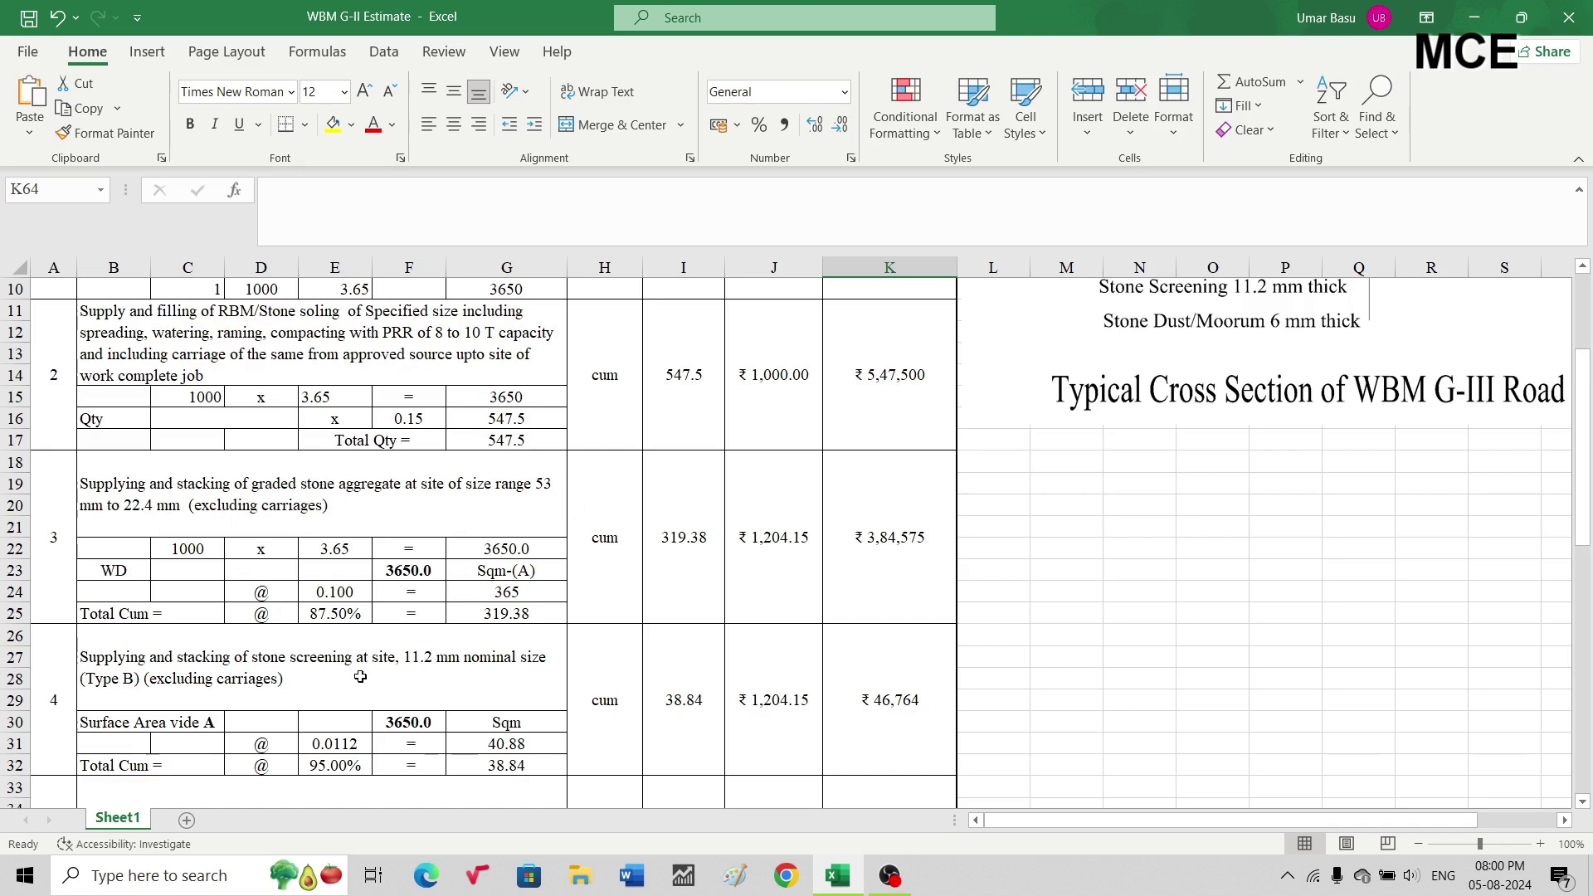
scroll(429, 673, "down", 2)
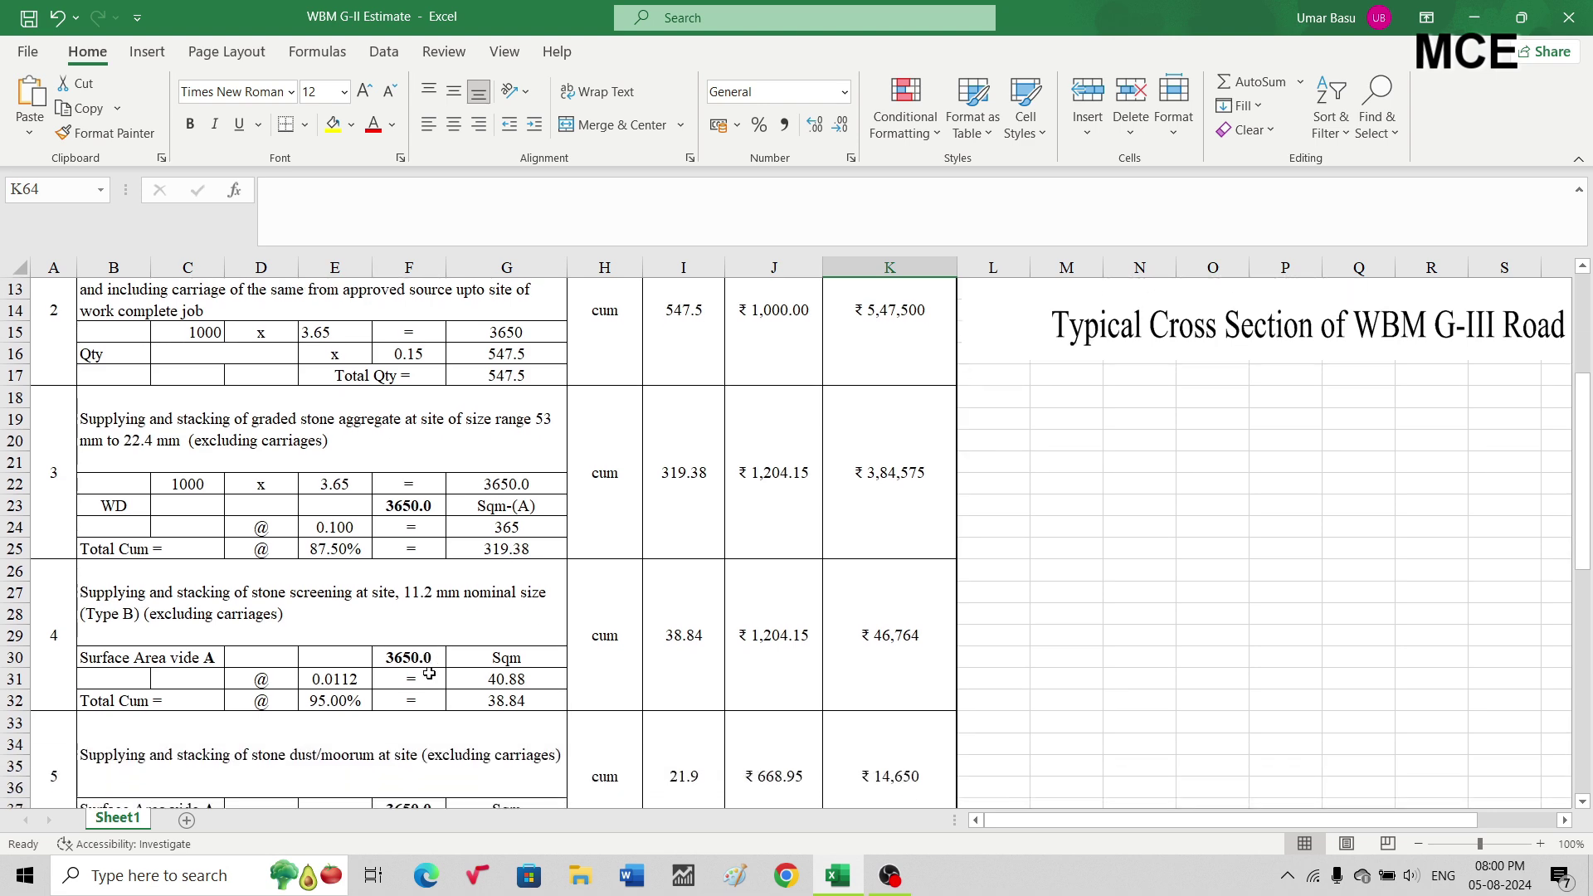
scroll(362, 682, "down", 1)
scroll(398, 664, "up", 6)
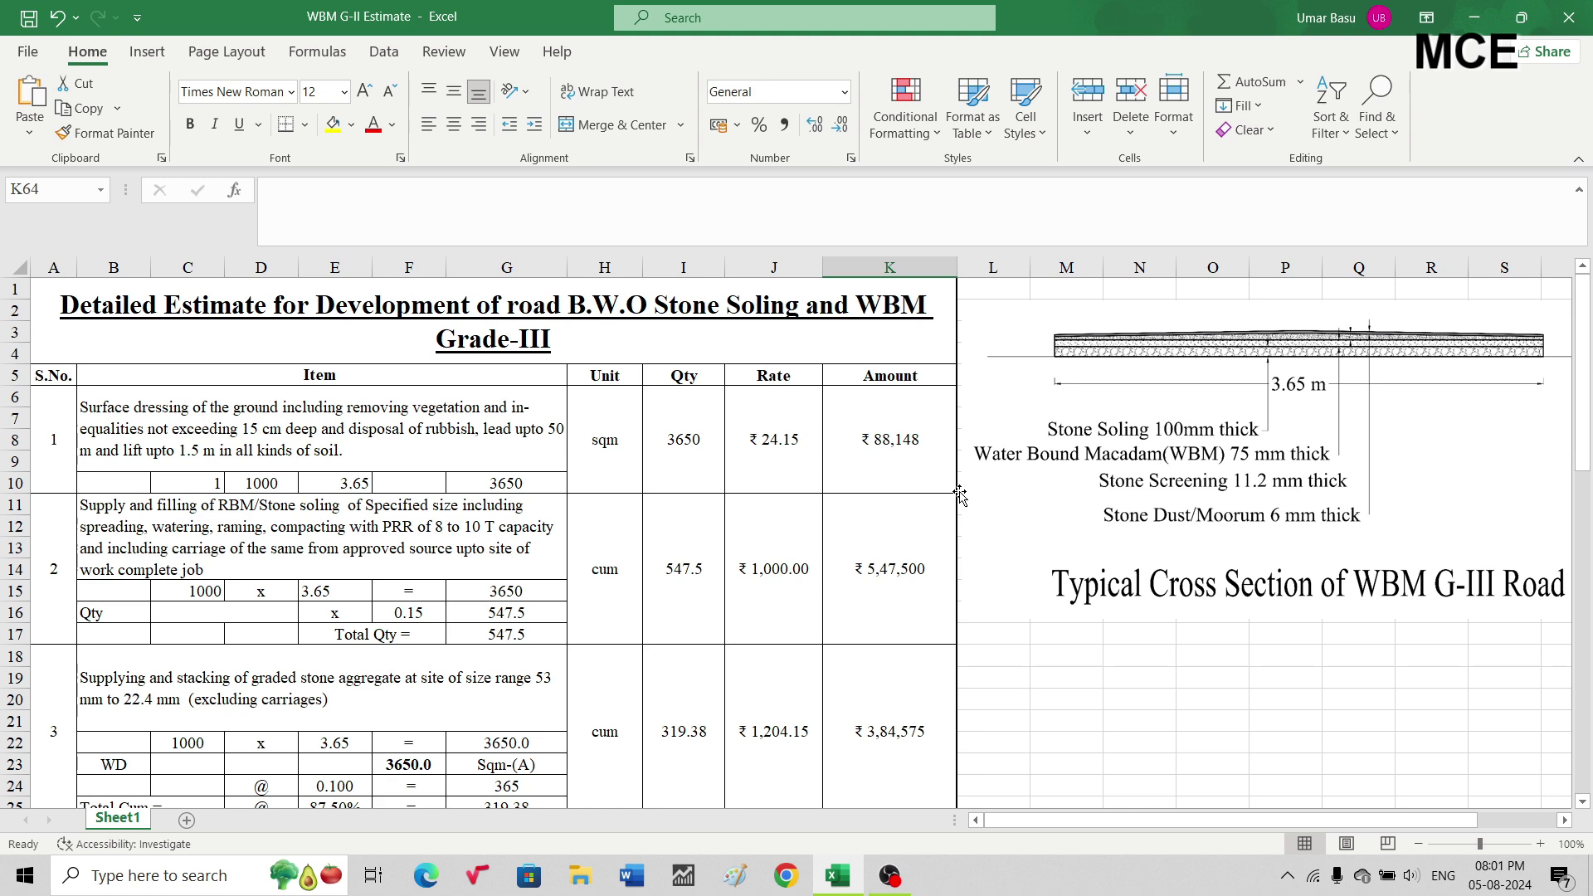
left_click_drag(1029, 822, 687, 452)
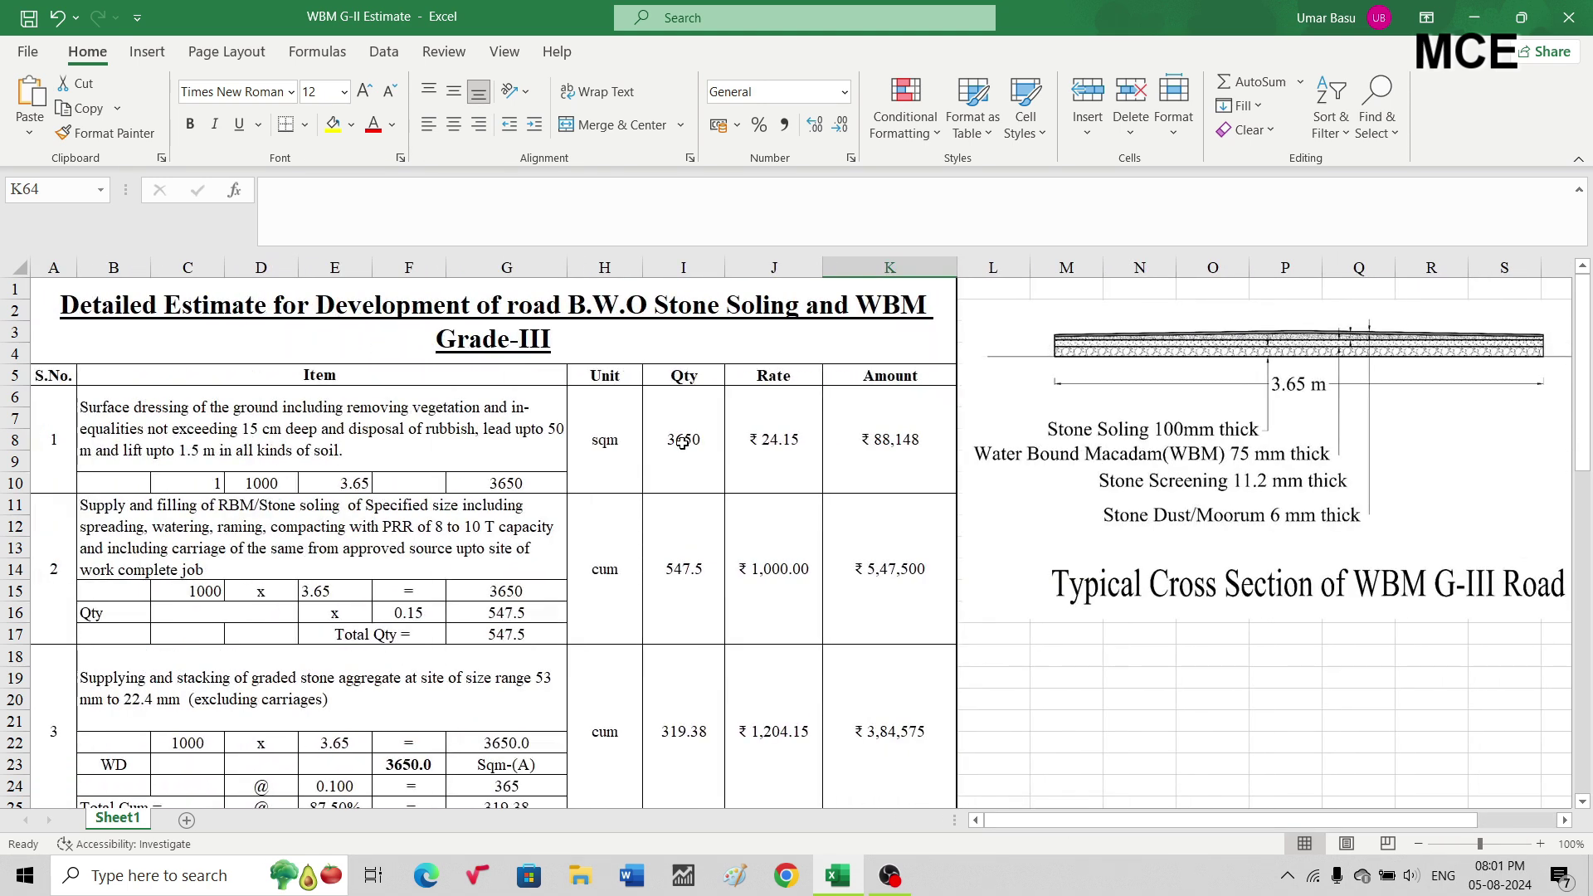